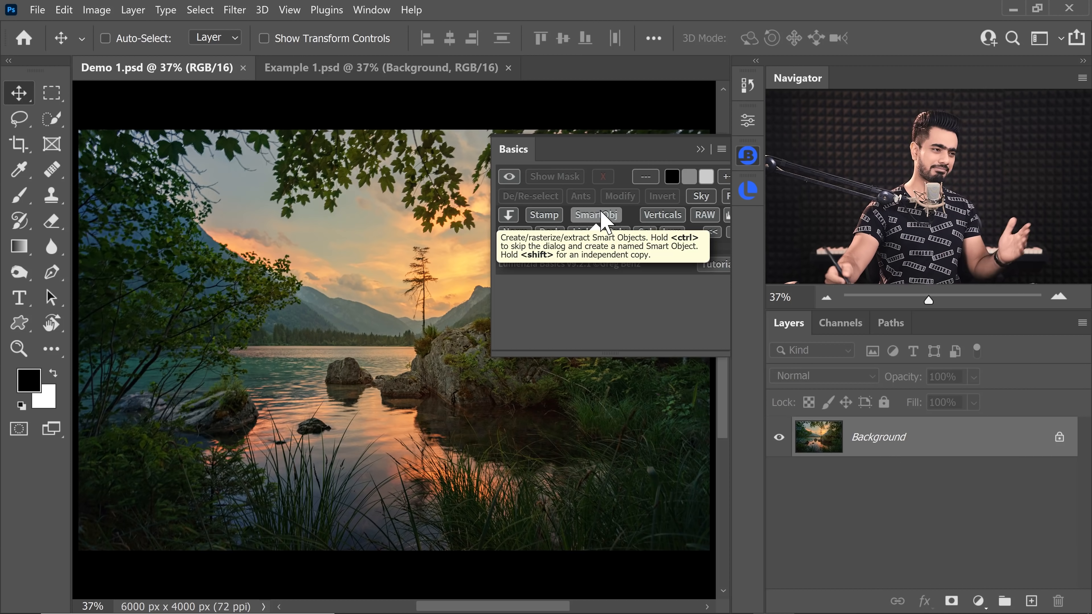
Open the Lumenzia panel and preview the L and L3 luminosity masks on the landscape photo.
{"action": "left_click", "coordinate": [748, 200]}
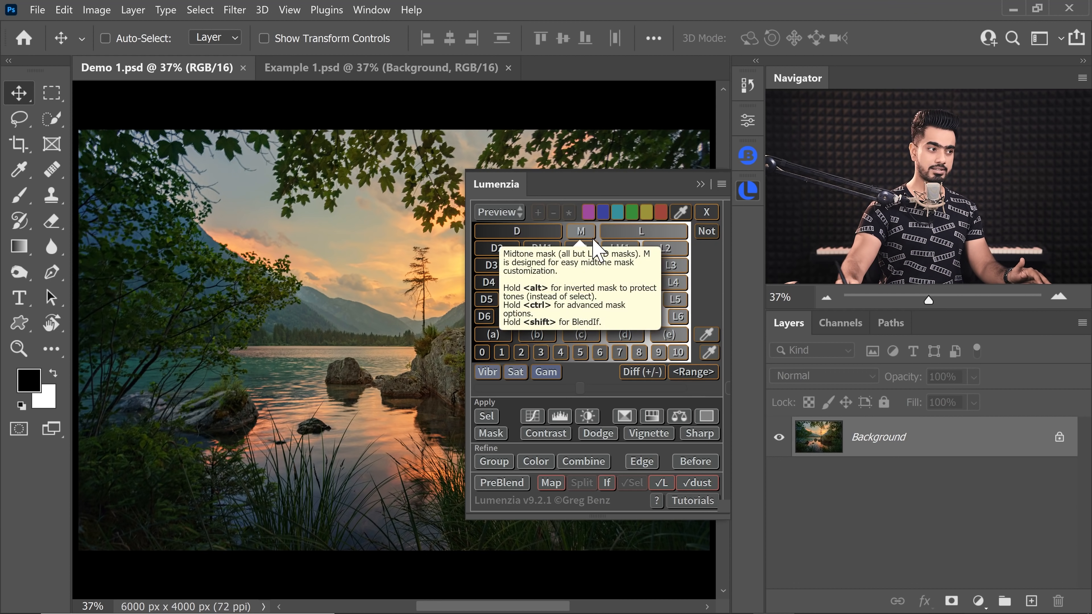
{"action": "left_click", "coordinate": [602, 282]}
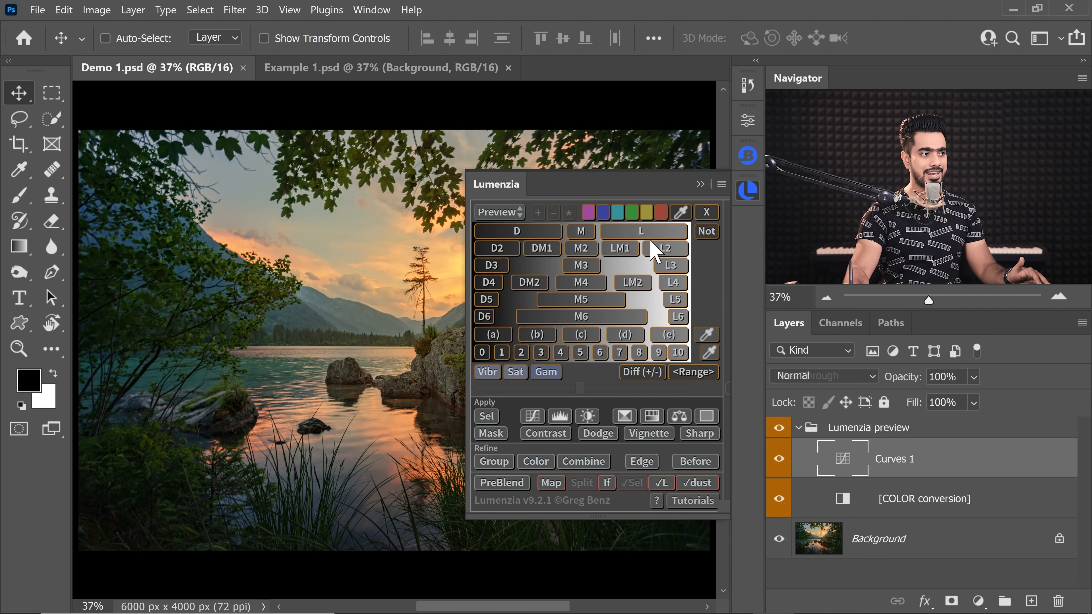
{"action": "left_click", "coordinate": [640, 235]}
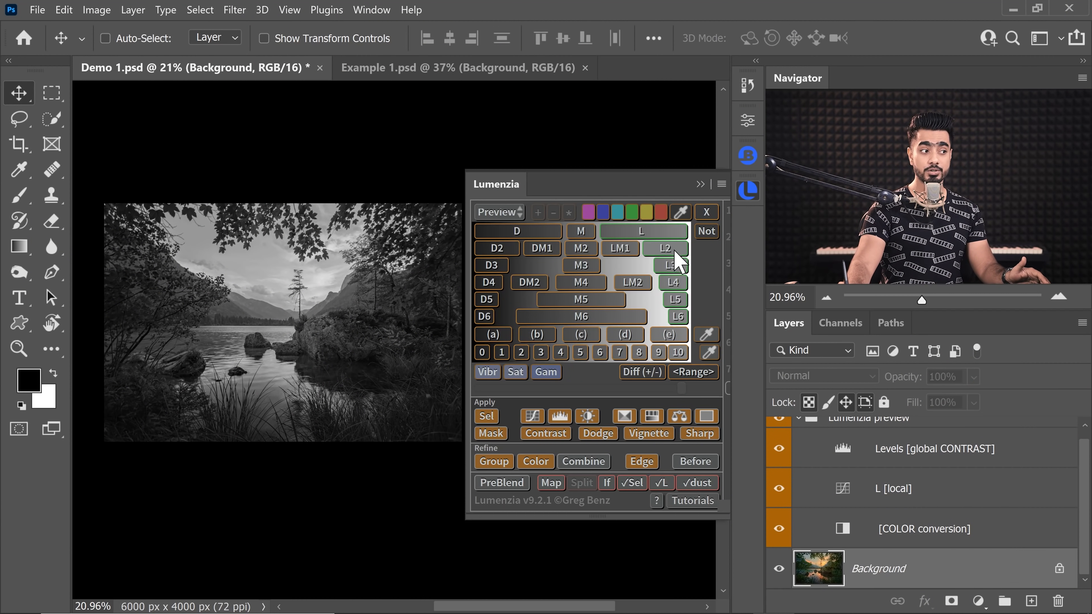
{"action": "left_click", "coordinate": [673, 269]}
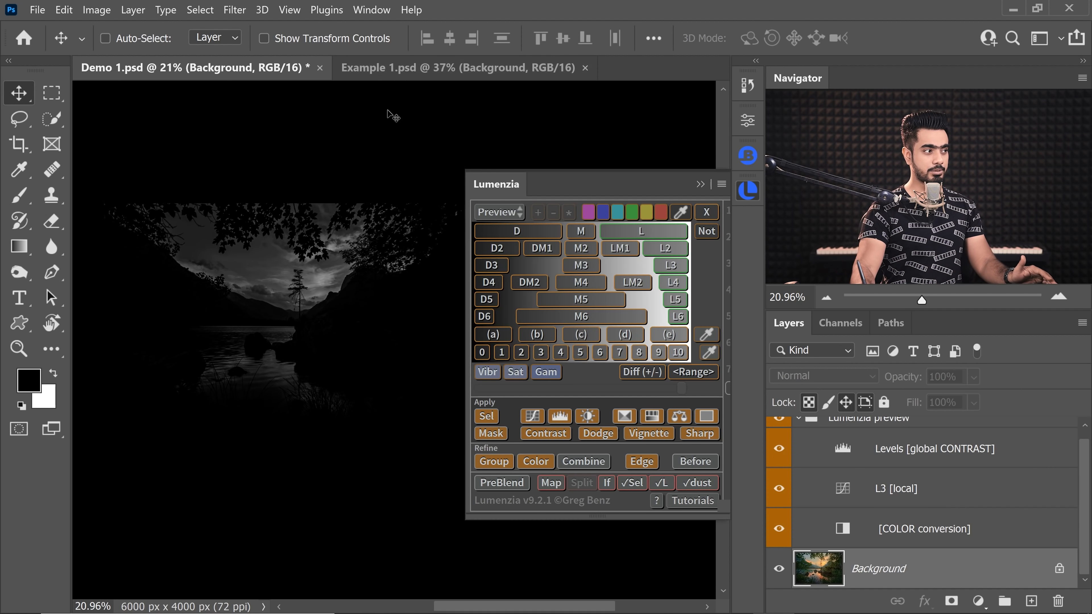
Change the canvas surround to dark gray and clear the Lumenzia mask preview.
{"action": "right_click", "coordinate": [385, 127]}
{"action": "left_click", "coordinate": [418, 135]}
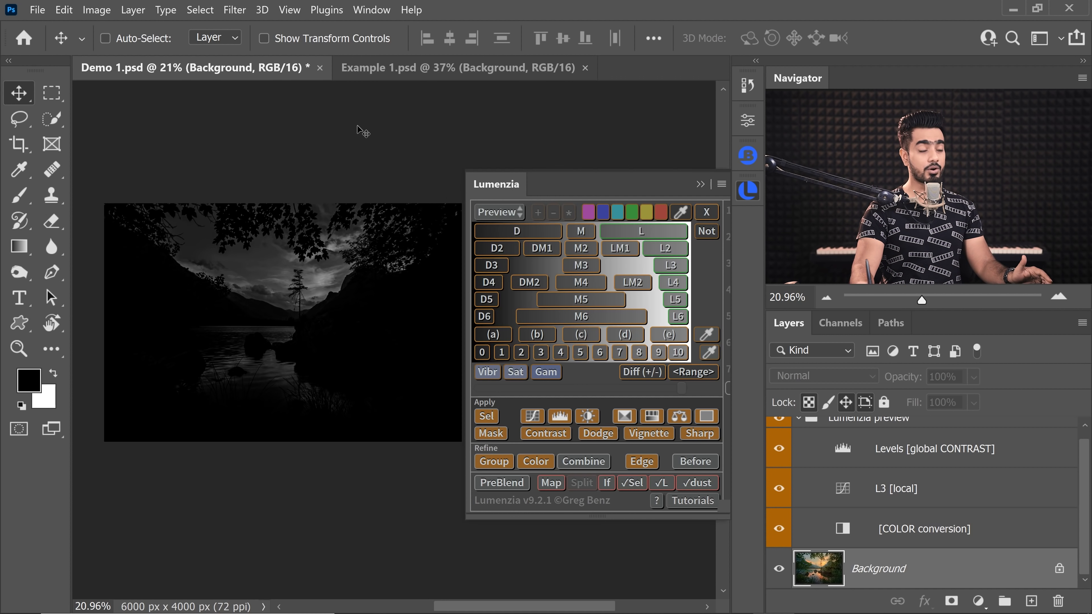
{"action": "left_click", "coordinate": [708, 214]}
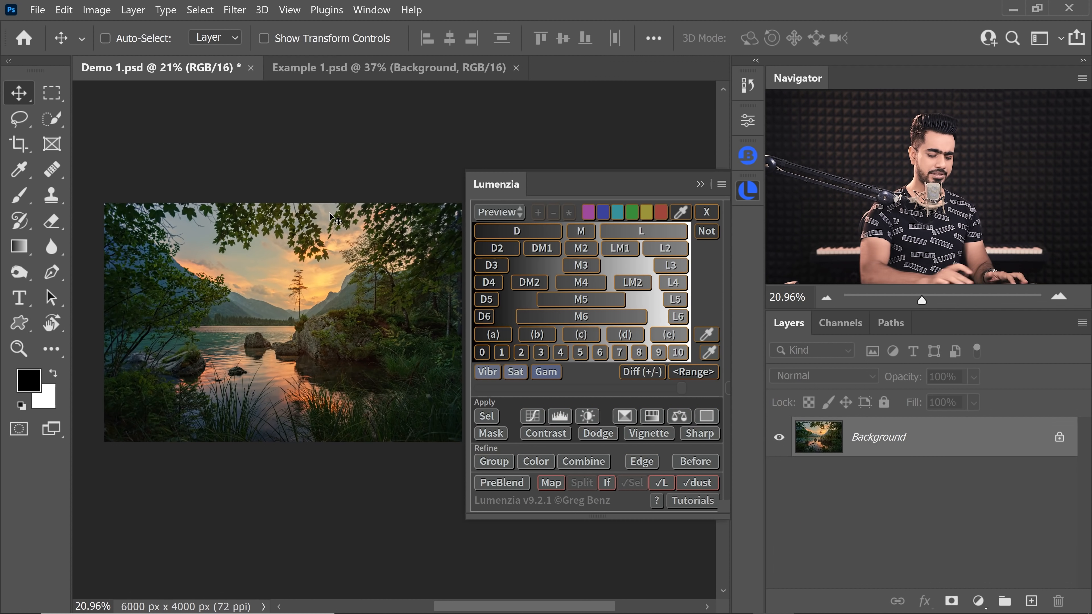
{"action": "key", "text": "ctrl+0"}
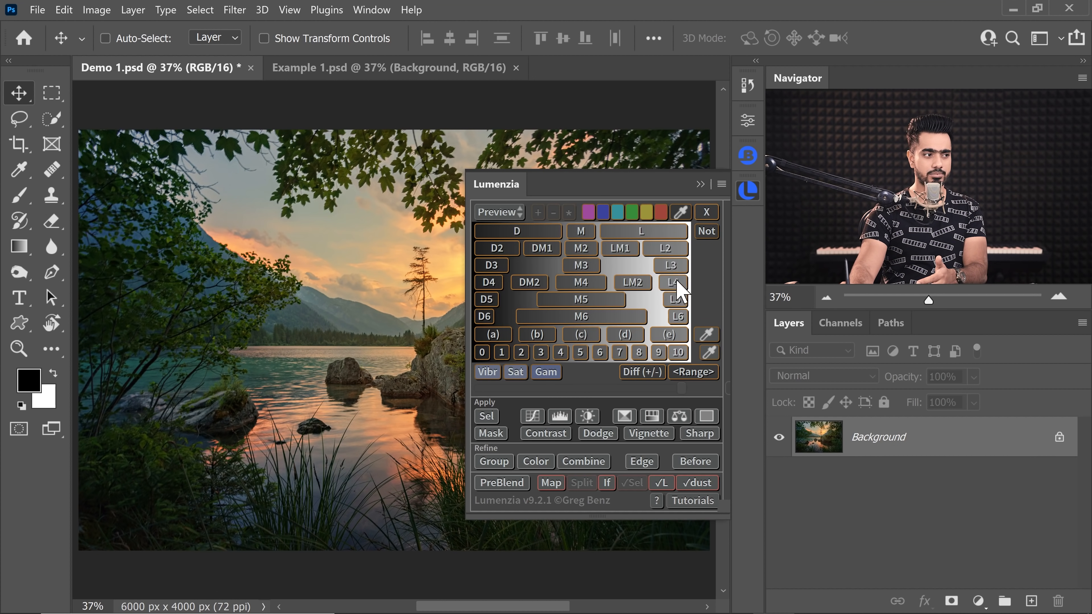
Preview the Lumenzia zone masks (a), (c) and (d), finishing on zone (e).
{"action": "left_click", "coordinate": [495, 336]}
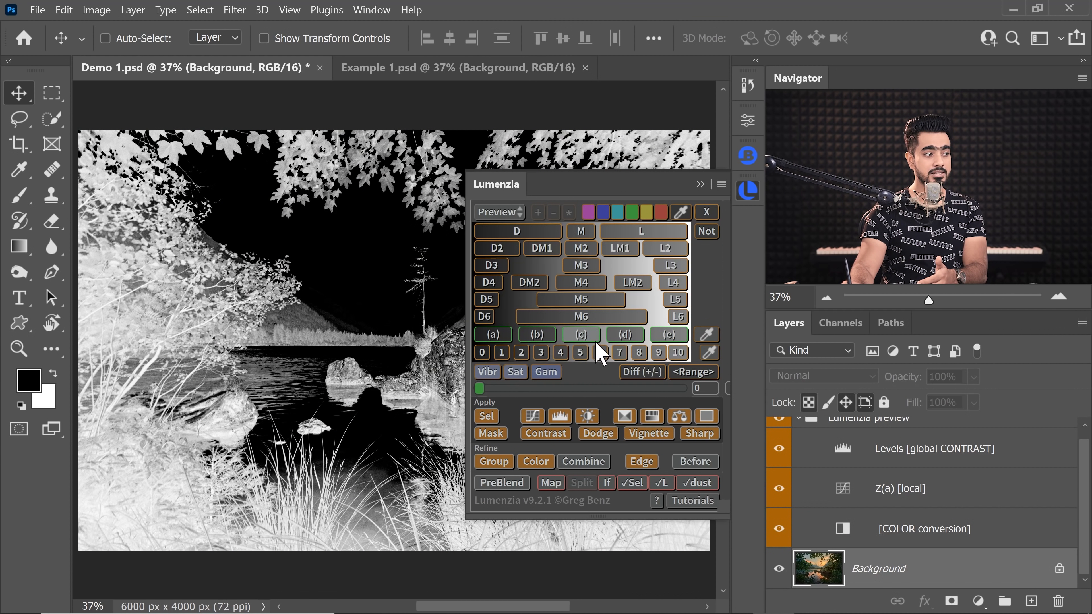
{"action": "left_click", "coordinate": [583, 337]}
{"action": "left_click", "coordinate": [626, 337]}
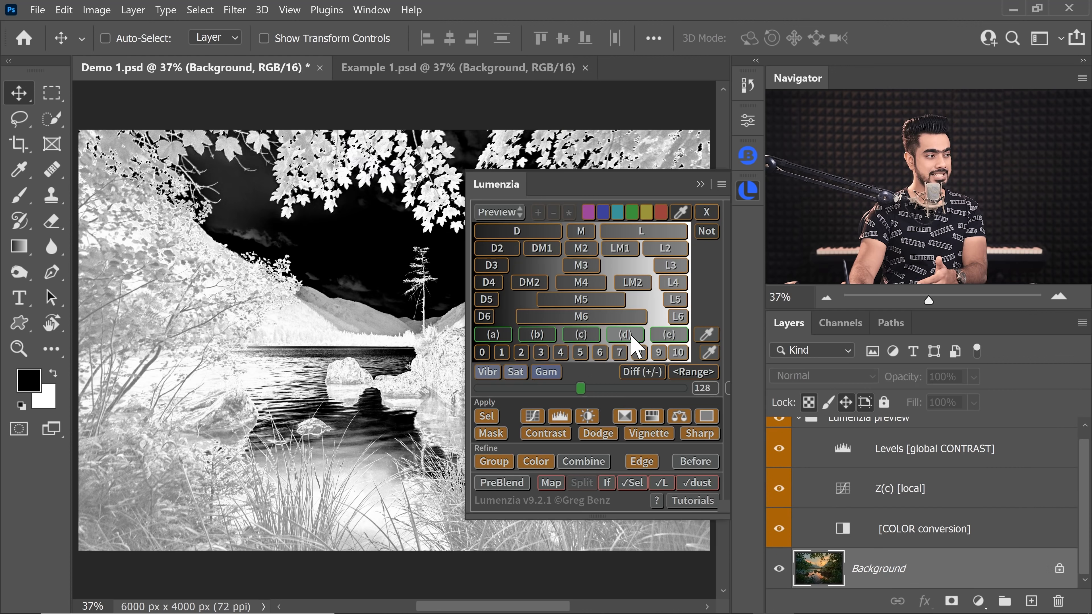
{"action": "left_click", "coordinate": [671, 338]}
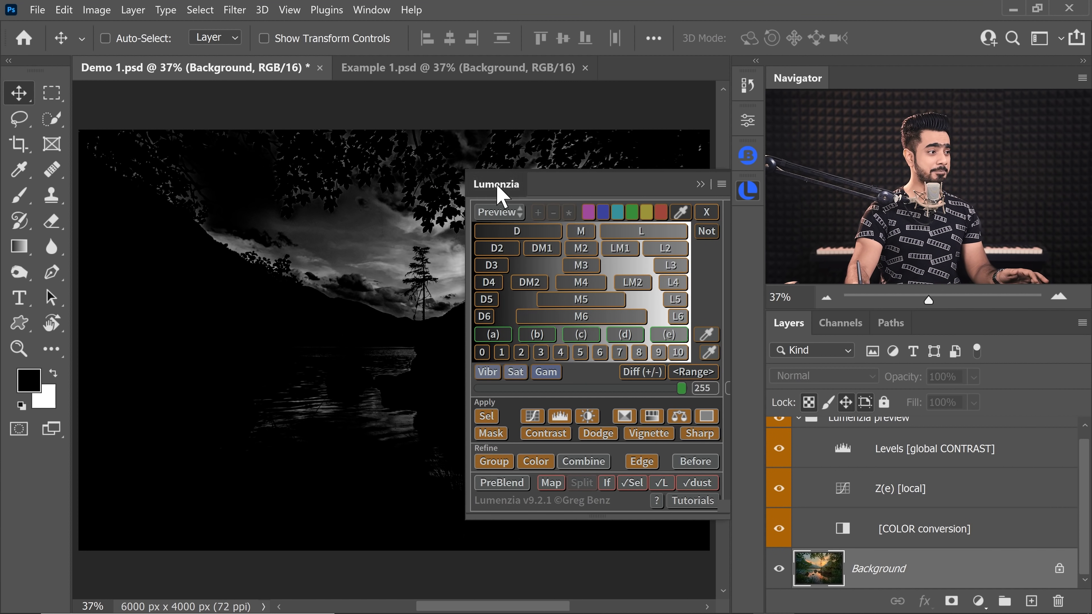
Place the Lumenzia panel beside the image and try wider and narrower precision for the zone (e) mask, ending at -20.
{"action": "left_click_drag", "start_coordinate": [499, 184], "coordinate": [80, 252]}
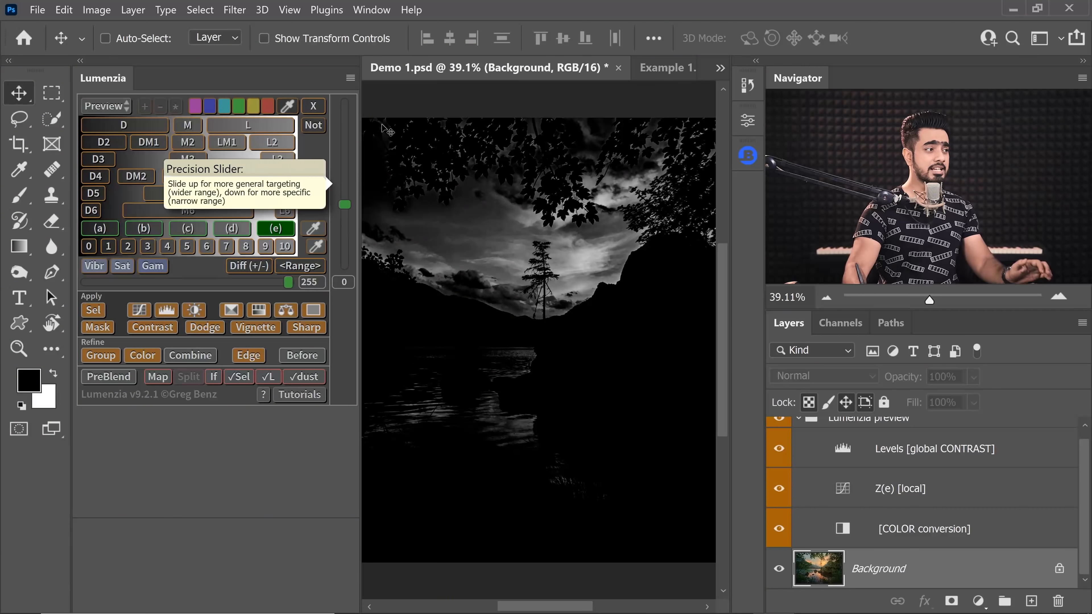
{"action": "left_click_drag", "start_coordinate": [347, 218], "coordinate": [345, 155]}
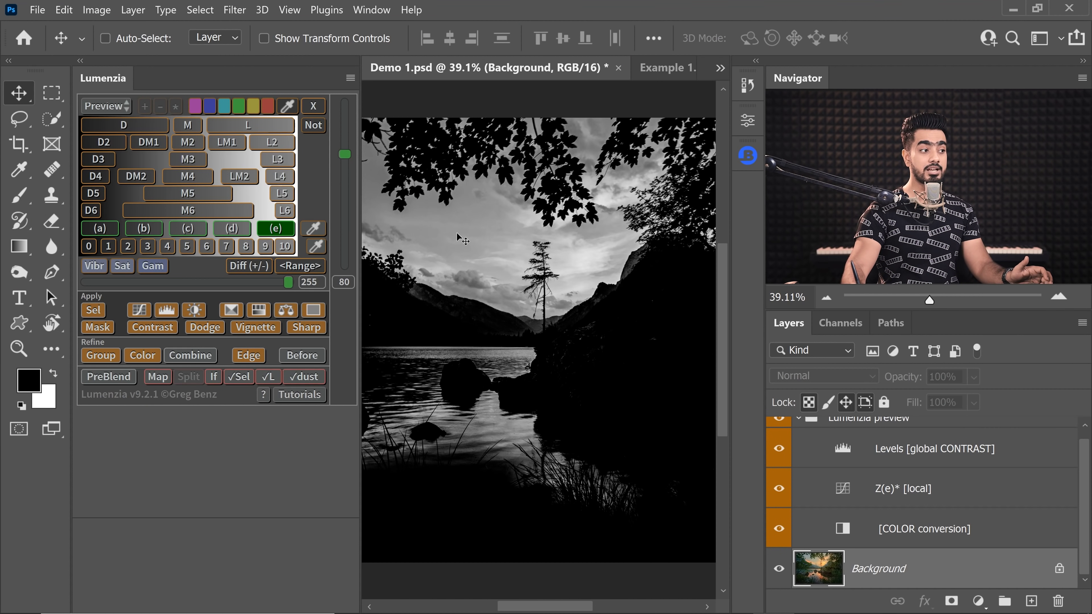
{"action": "left_click_drag", "start_coordinate": [346, 159], "coordinate": [346, 233]}
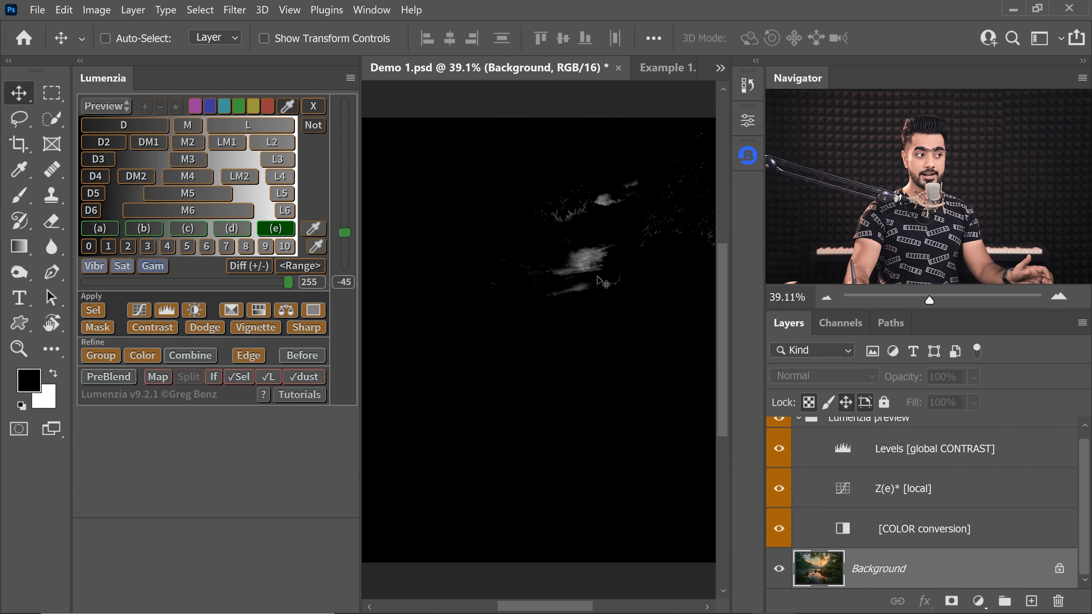
{"action": "left_click_drag", "start_coordinate": [345, 233], "coordinate": [345, 217]}
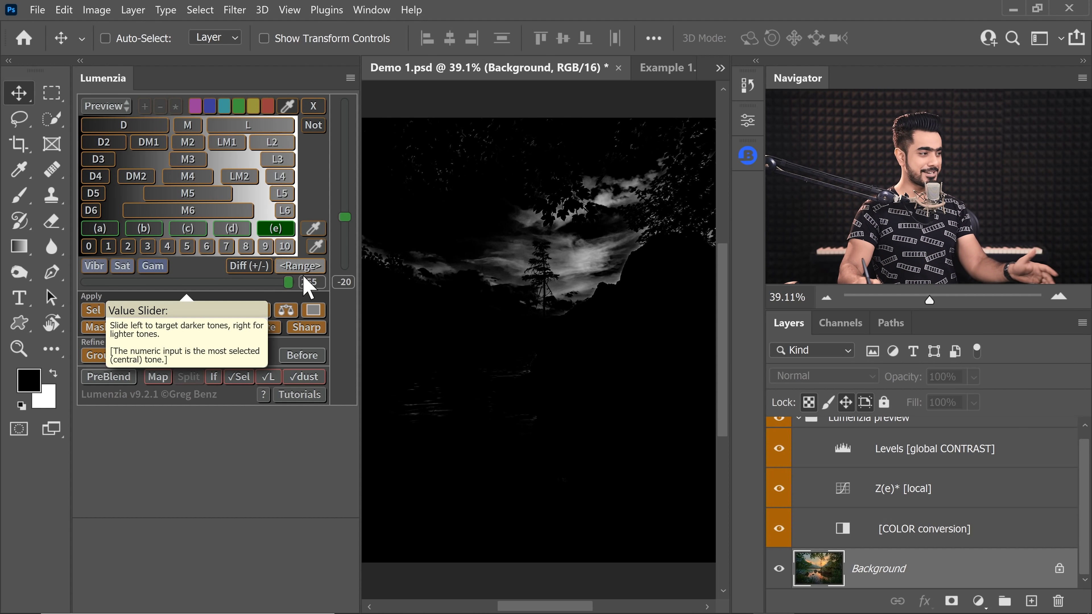
Set the zone (e) mask's value to 240 and return the Lumenzia panel to the collapsed dock.
{"action": "left_click_drag", "start_coordinate": [281, 286], "coordinate": [225, 286]}
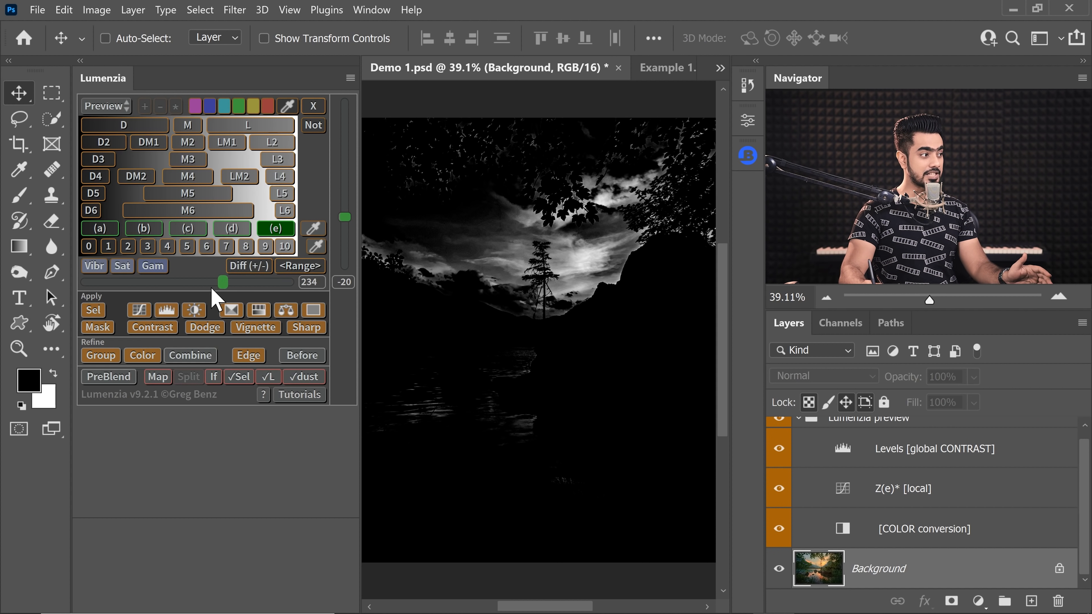
{"action": "left_click", "coordinate": [231, 287]}
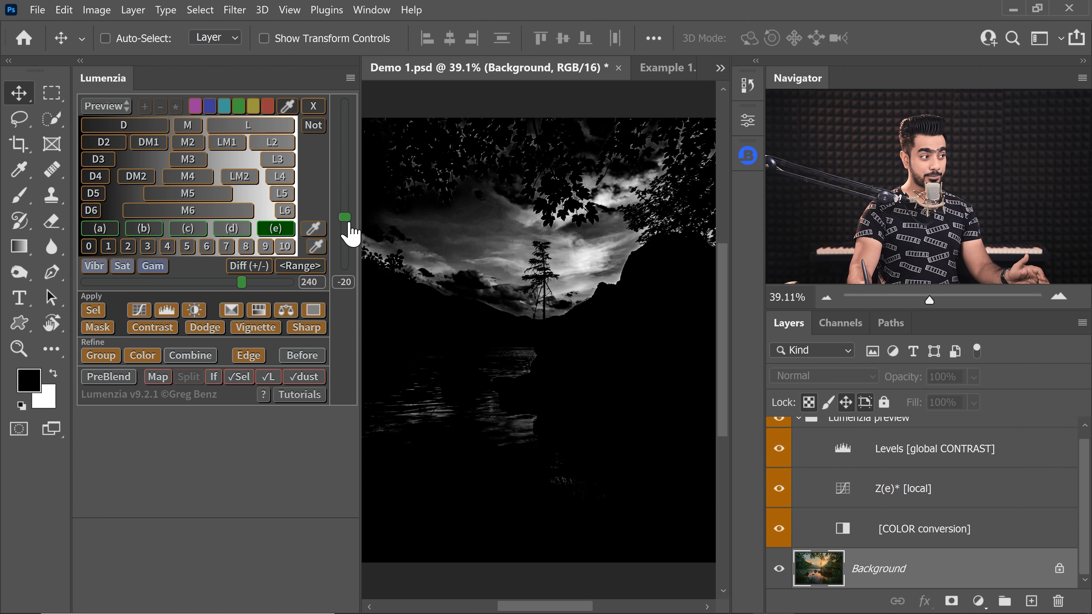
{"action": "left_click_drag", "start_coordinate": [112, 78], "coordinate": [751, 202]}
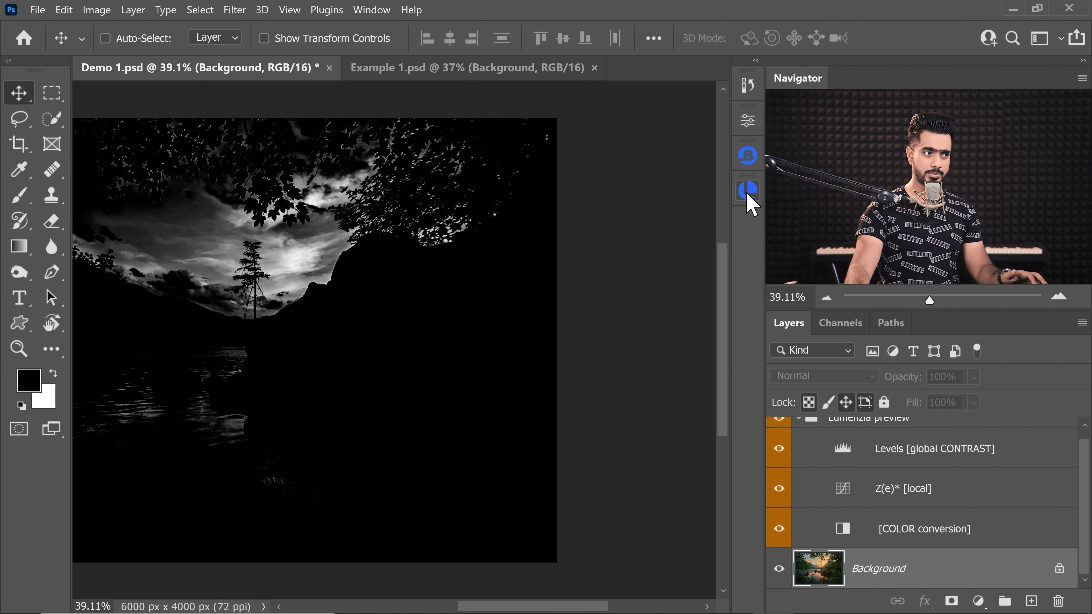
{"action": "key", "text": "ctrl+0"}
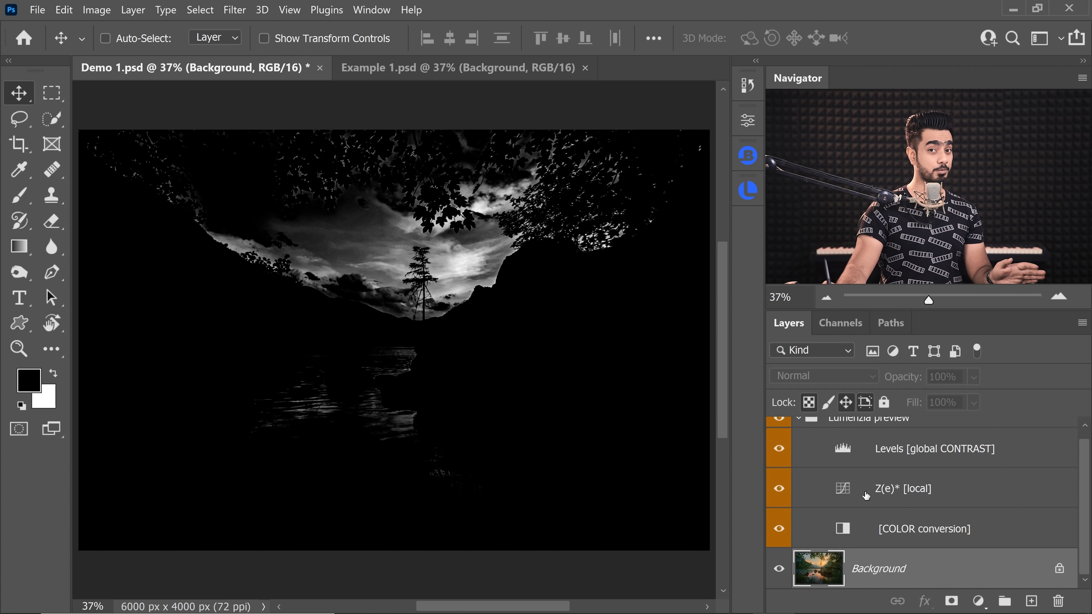
Select the [COLOR conversion] layer, reapply the zone (e) mask preview and set its value to 243.
{"action": "scroll", "coordinate": [863, 439], "scroll_direction": "up", "scroll_amount": 1}
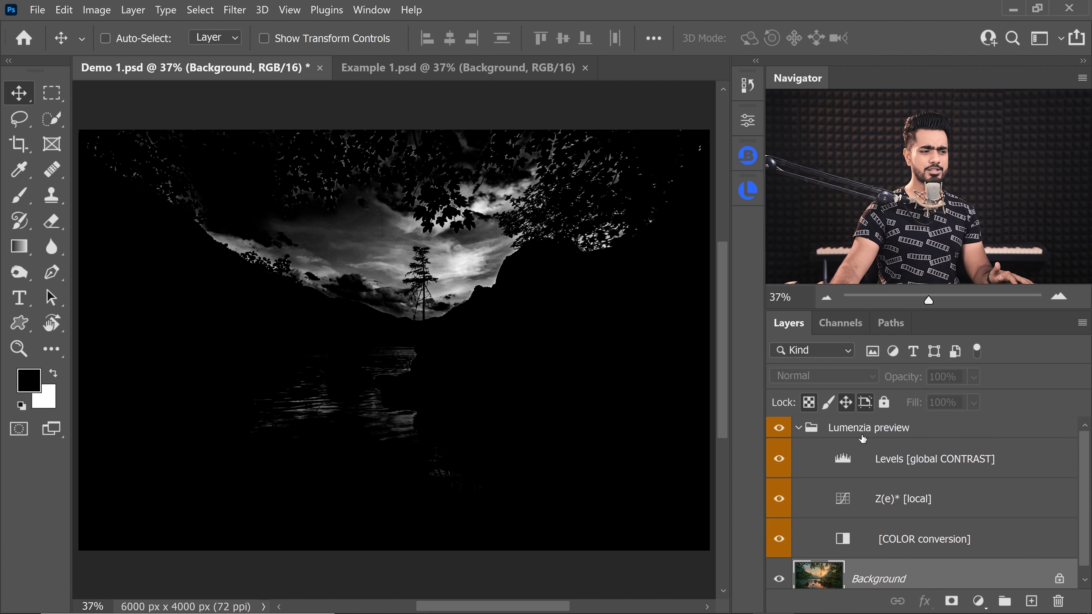
{"action": "left_click", "coordinate": [776, 429]}
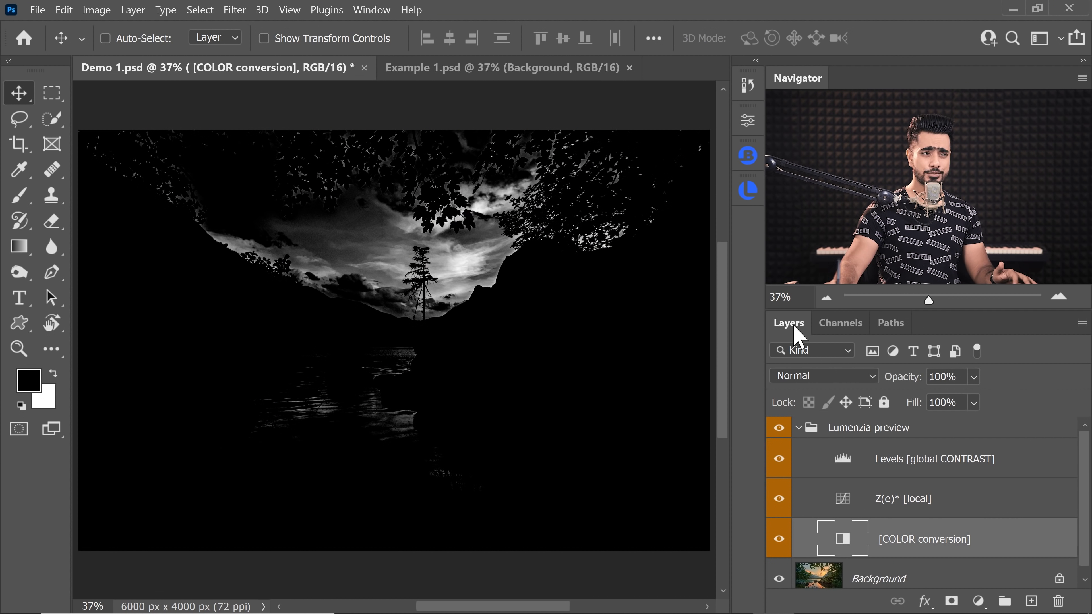
{"action": "left_click", "coordinate": [745, 196]}
{"action": "left_click", "coordinate": [675, 353]}
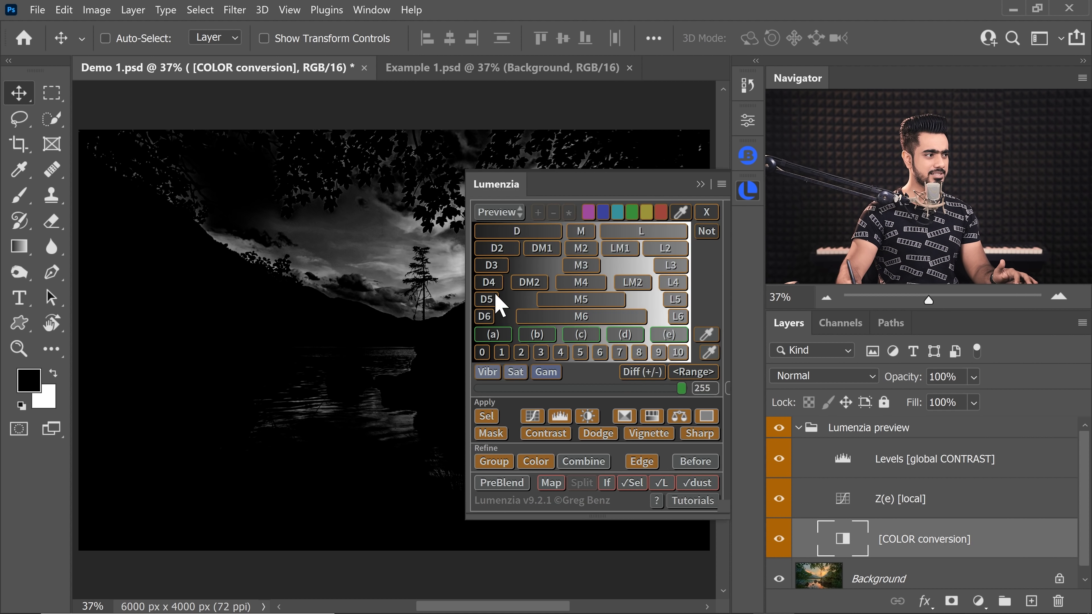
{"action": "left_click_drag", "start_coordinate": [681, 389], "coordinate": [645, 389]}
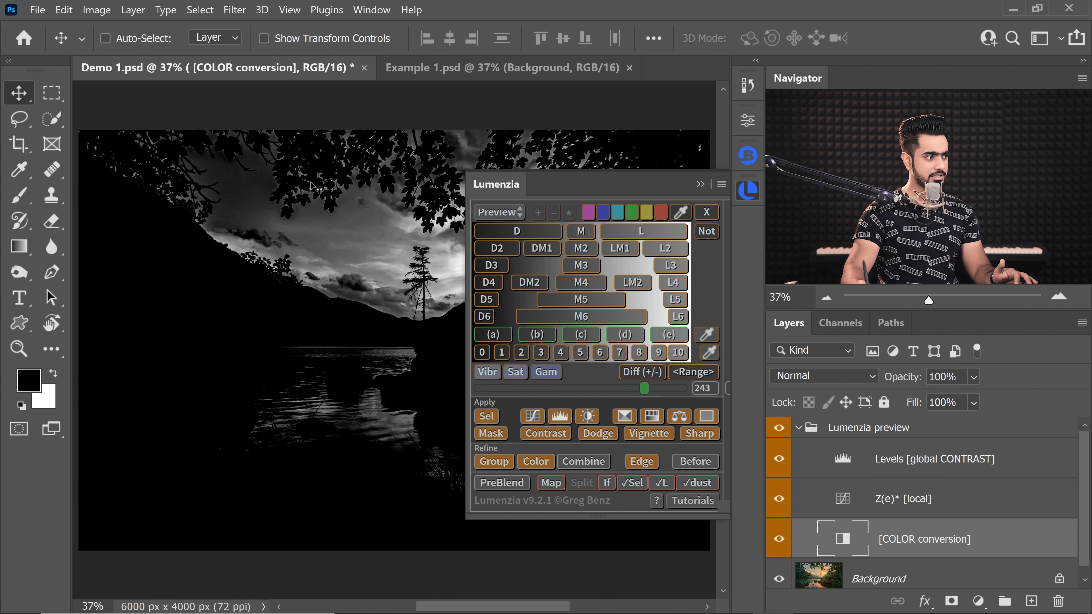
{"action": "left_click", "coordinate": [701, 185]}
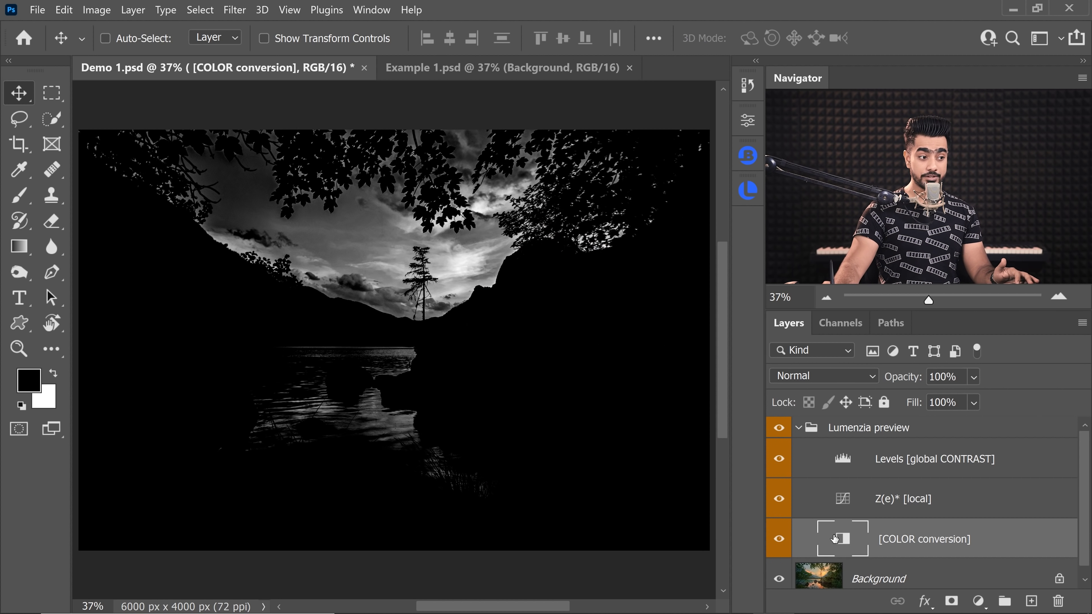
Open the [COLOR conversion] layer's Black & White settings and raise Reds to 93 to brighten the sky in the mask.
{"action": "double_click", "coordinate": [845, 547]}
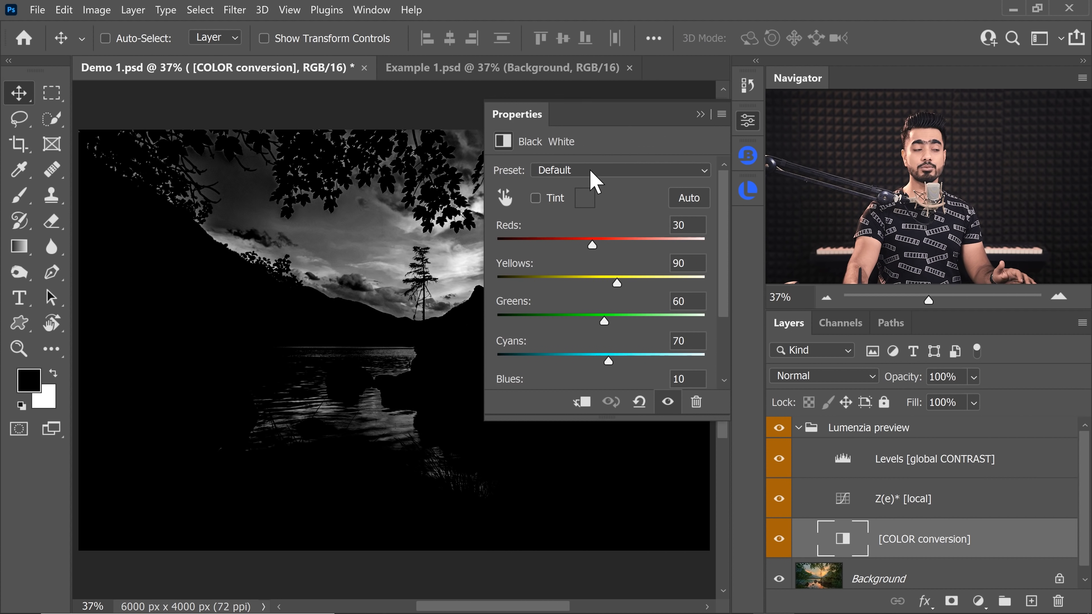
{"action": "left_click_drag", "start_coordinate": [337, 300], "coordinate": [334, 350]}
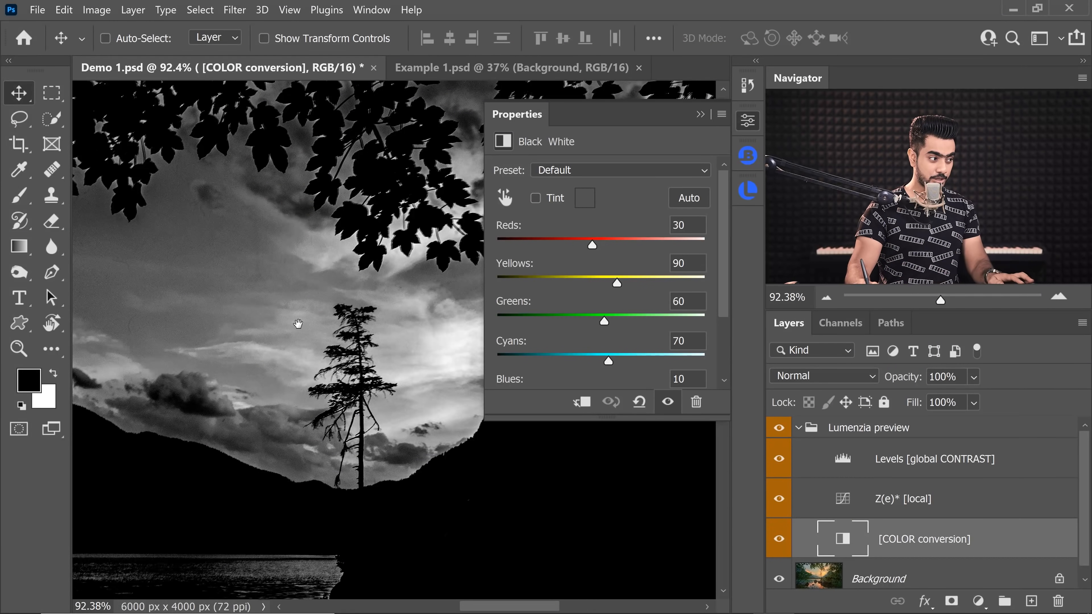
{"action": "key", "text": "ctrl+0"}
{"action": "left_click_drag", "start_coordinate": [592, 245], "coordinate": [630, 247]}
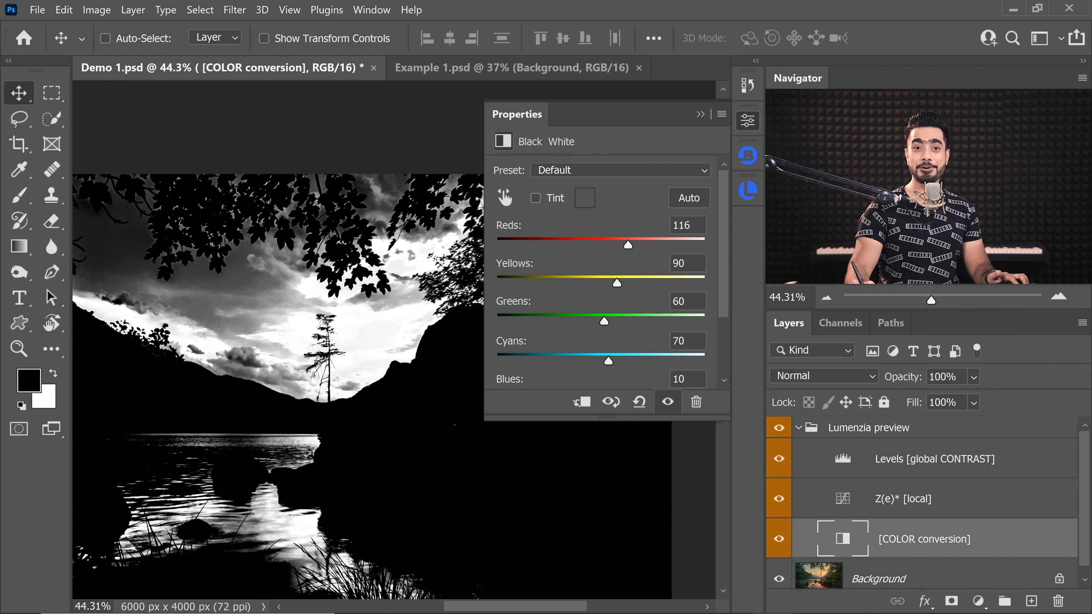
{"action": "left_click_drag", "start_coordinate": [624, 249], "coordinate": [607, 250]}
In the Black & White conversion, set Yellows to 101, Greens to 54, Cyans to 118, Blues to 132 and Magentas to 44.
{"action": "mouse_move", "coordinate": [637, 283]}
{"action": "left_mouse_down"}
{"action": "mouse_move", "coordinate": [628, 283]}
{"action": "mouse_move", "coordinate": [627, 243]}
{"action": "mouse_move", "coordinate": [627, 284]}
{"action": "left_mouse_up"}
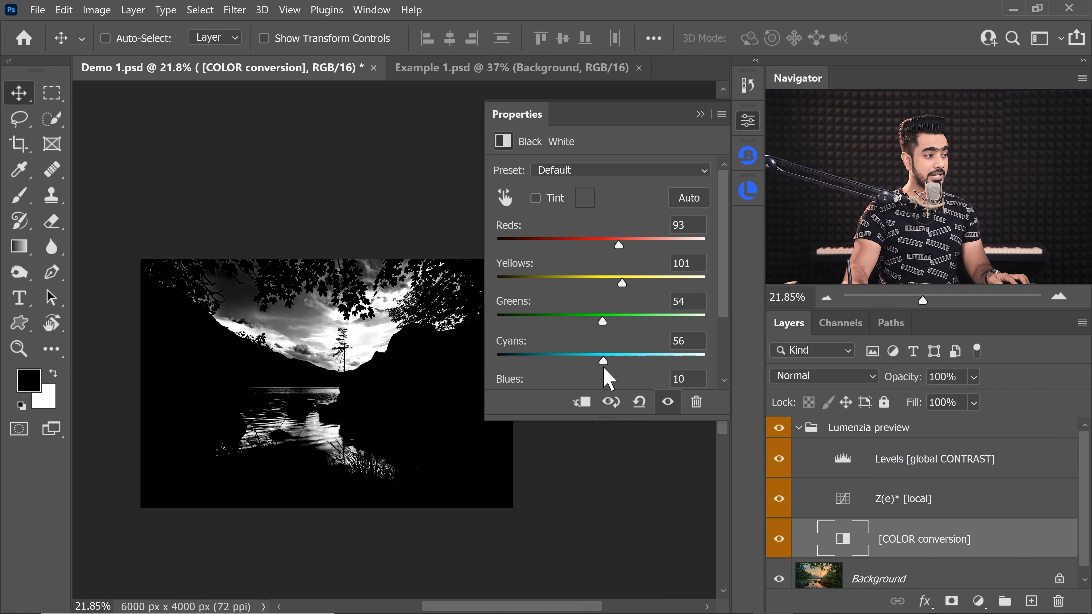
{"action": "mouse_move", "coordinate": [608, 362]}
{"action": "left_mouse_down"}
{"action": "mouse_move", "coordinate": [665, 363]}
{"action": "mouse_move", "coordinate": [619, 363]}
{"action": "mouse_move", "coordinate": [629, 362]}
{"action": "left_mouse_up"}
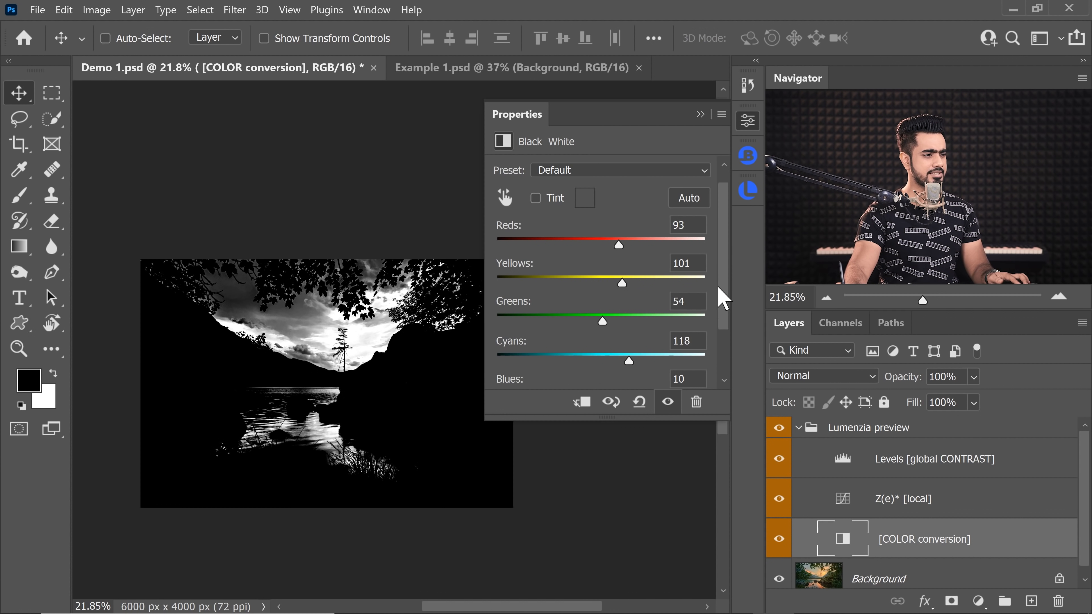
{"action": "left_click_drag", "start_coordinate": [724, 289], "coordinate": [723, 331]}
{"action": "left_click_drag", "start_coordinate": [586, 309], "coordinate": [590, 361]}
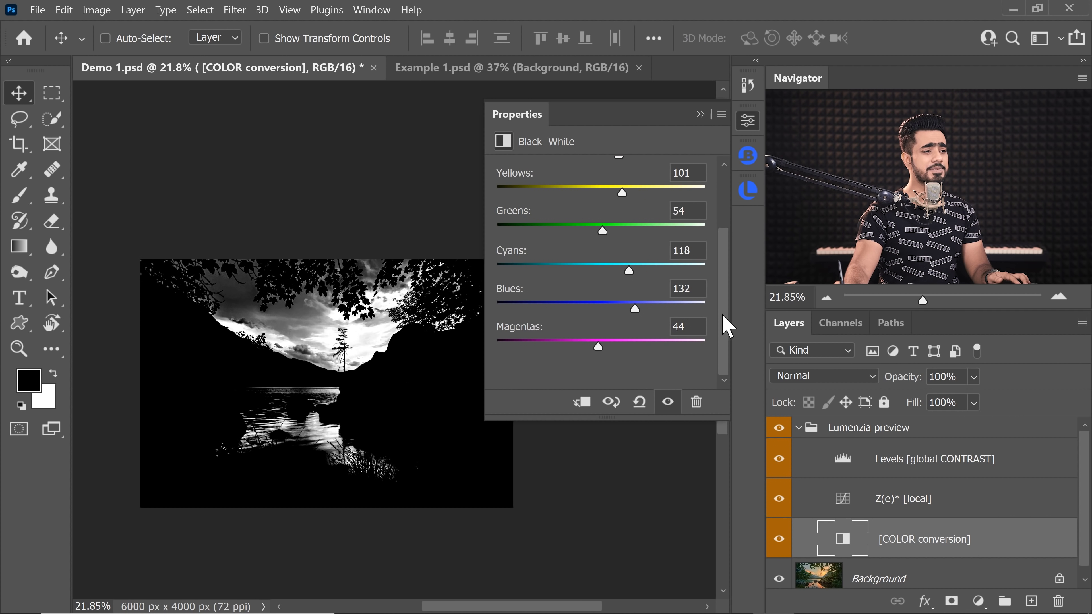
Set both Yellows and Reds to 85 in the Black & White conversion, checking the mask around the lone tree.
{"action": "left_click_drag", "start_coordinate": [723, 317], "coordinate": [722, 211]}
{"action": "mouse_move", "coordinate": [623, 284]}
{"action": "left_mouse_down"}
{"action": "mouse_move", "coordinate": [640, 284]}
{"action": "mouse_move", "coordinate": [616, 284]}
{"action": "left_mouse_up"}
{"action": "scroll", "coordinate": [375, 301], "scroll_direction": "up", "scroll_amount": 3}
{"action": "mouse_move", "coordinate": [619, 245]}
{"action": "left_mouse_down"}
{"action": "mouse_move", "coordinate": [641, 251]}
{"action": "mouse_move", "coordinate": [609, 252]}
{"action": "left_mouse_up"}
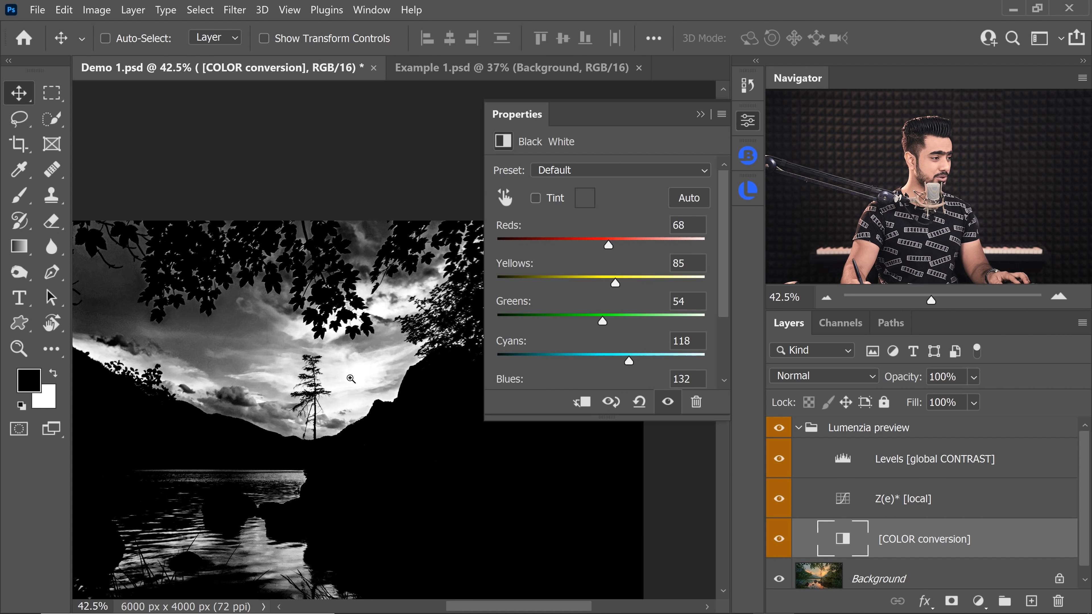
{"action": "left_click_drag", "start_coordinate": [320, 384], "coordinate": [463, 312]}
{"action": "mouse_move", "coordinate": [609, 246]}
{"action": "left_mouse_down"}
{"action": "mouse_move", "coordinate": [632, 258]}
{"action": "mouse_move", "coordinate": [617, 258]}
{"action": "left_mouse_up"}
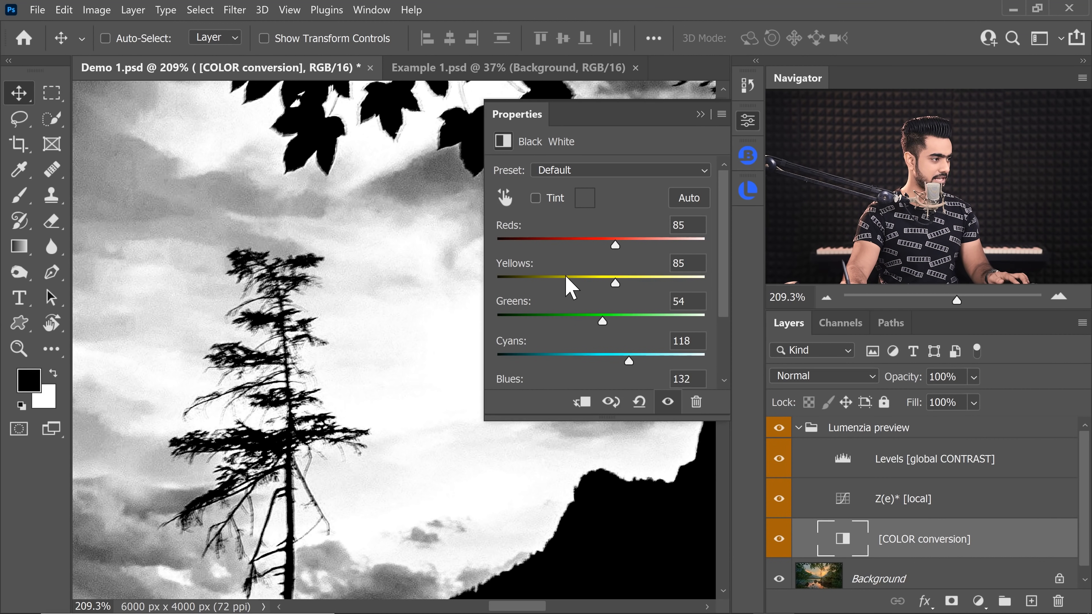
{"action": "left_click_drag", "start_coordinate": [266, 389], "coordinate": [227, 383]}
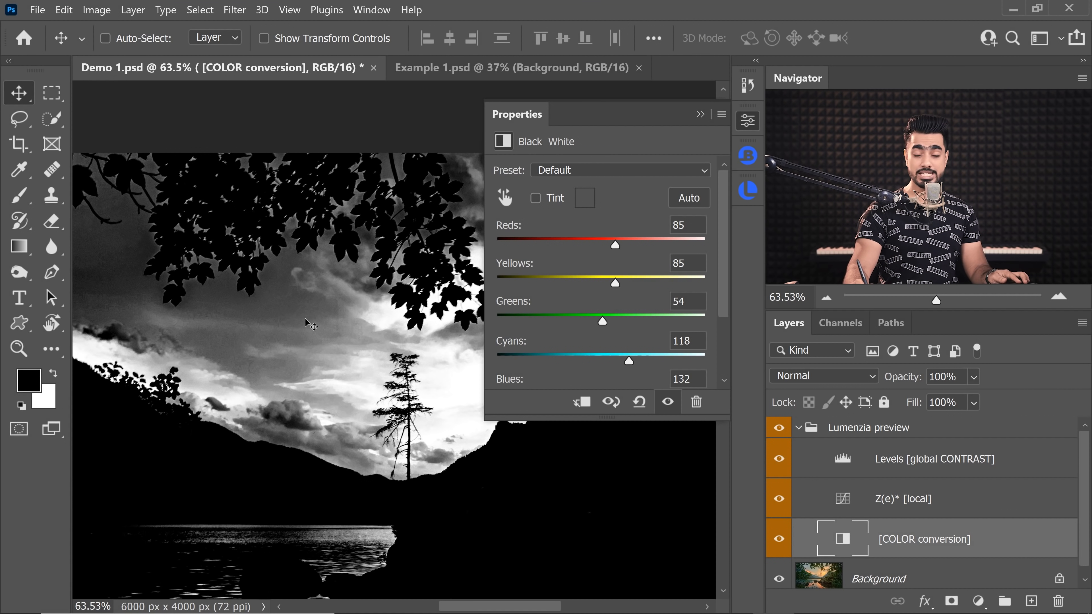
Open the Z(e)* [local] layer's Curves settings and float the Lumenzia panel so both can be seen together.
{"action": "left_click", "coordinate": [844, 502]}
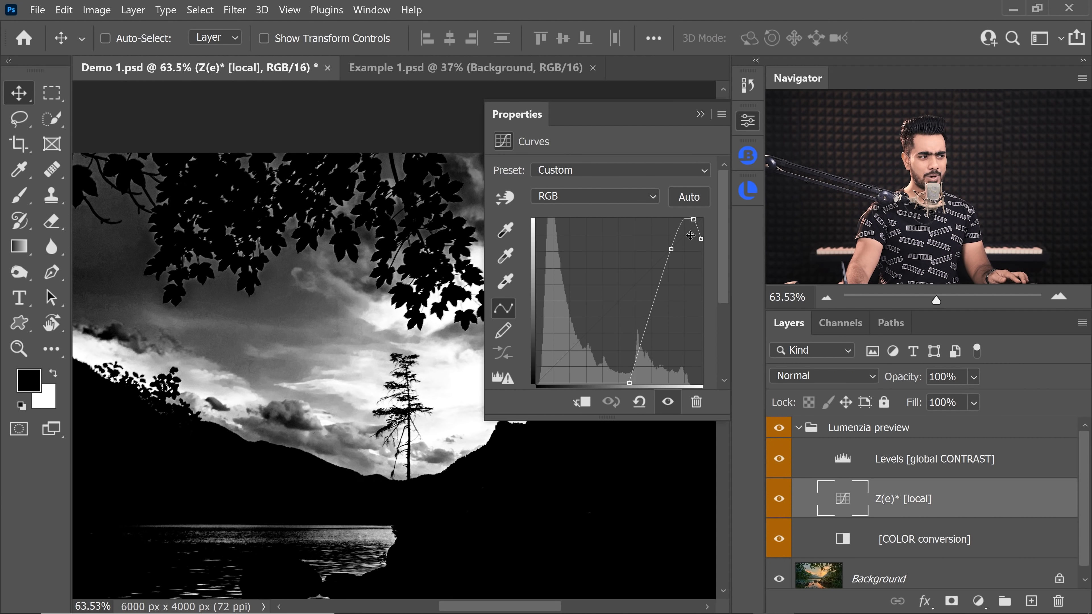
{"action": "left_click", "coordinate": [750, 193]}
{"action": "left_click_drag", "start_coordinate": [690, 204], "coordinate": [156, 157]}
{"action": "double_click", "coordinate": [846, 501]}
Shift the Lumenzia mask value to 249, then down to 215 in zone (d), to compare the resulting curves.
{"action": "left_click_drag", "start_coordinate": [180, 363], "coordinate": [198, 364]}
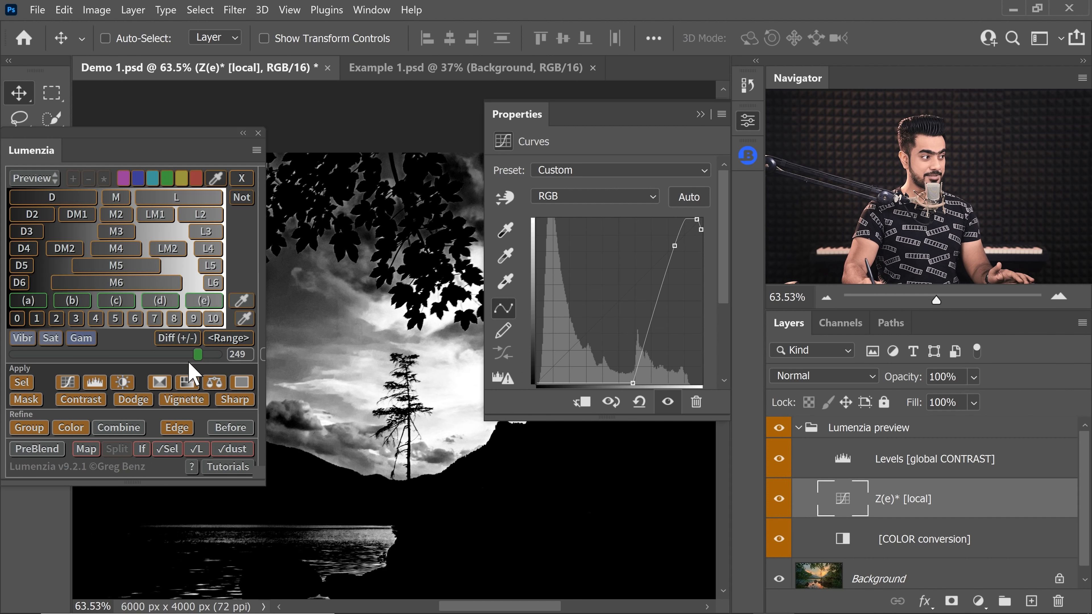
{"action": "left_click_drag", "start_coordinate": [195, 364], "coordinate": [93, 364]}
{"action": "left_click", "coordinate": [159, 300]}
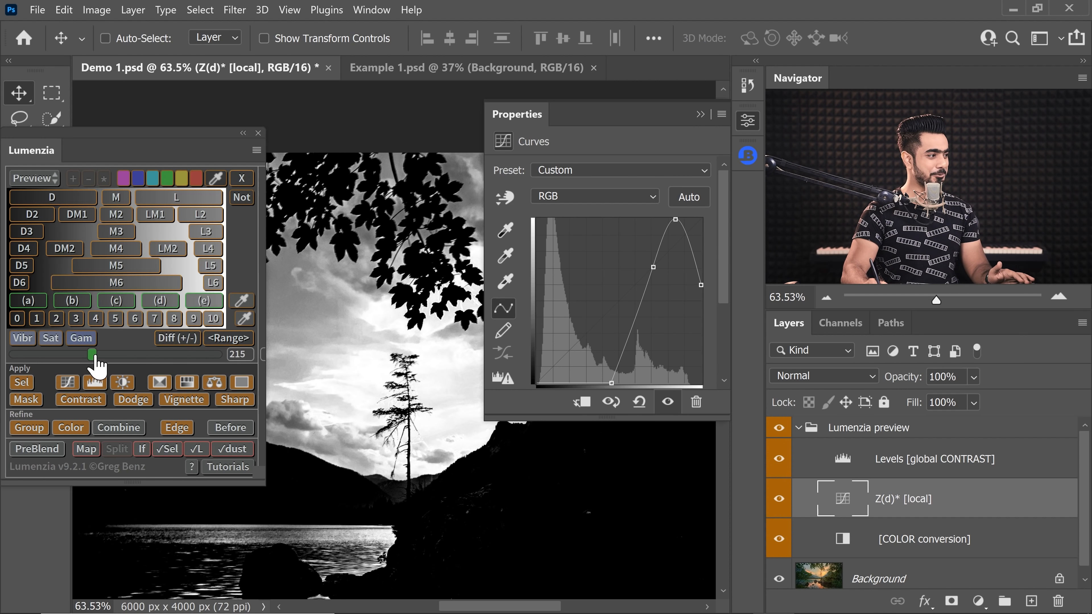
Raise the Lumenzia mask value to 255 and close the Lumenzia panel.
{"action": "left_click_drag", "start_coordinate": [92, 355], "coordinate": [243, 361]}
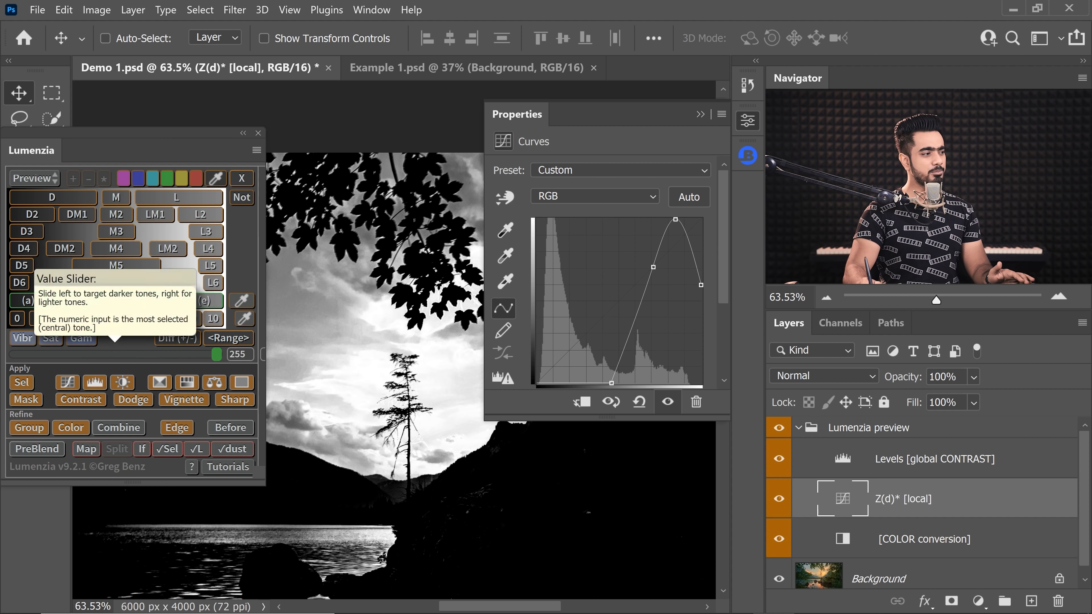
{"action": "left_click", "coordinate": [258, 134]}
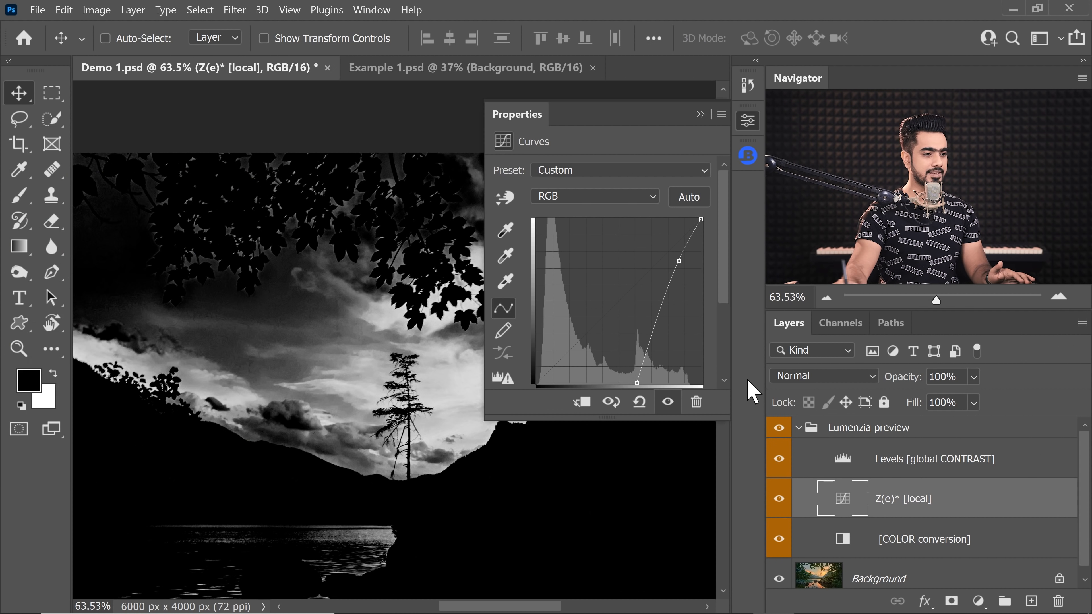
In the [COLOR conversion] Black & White layer, set Yellows to 114 and Reds to 93.
{"action": "left_click", "coordinate": [851, 546]}
{"action": "left_click_drag", "start_coordinate": [403, 318], "coordinate": [319, 315]}
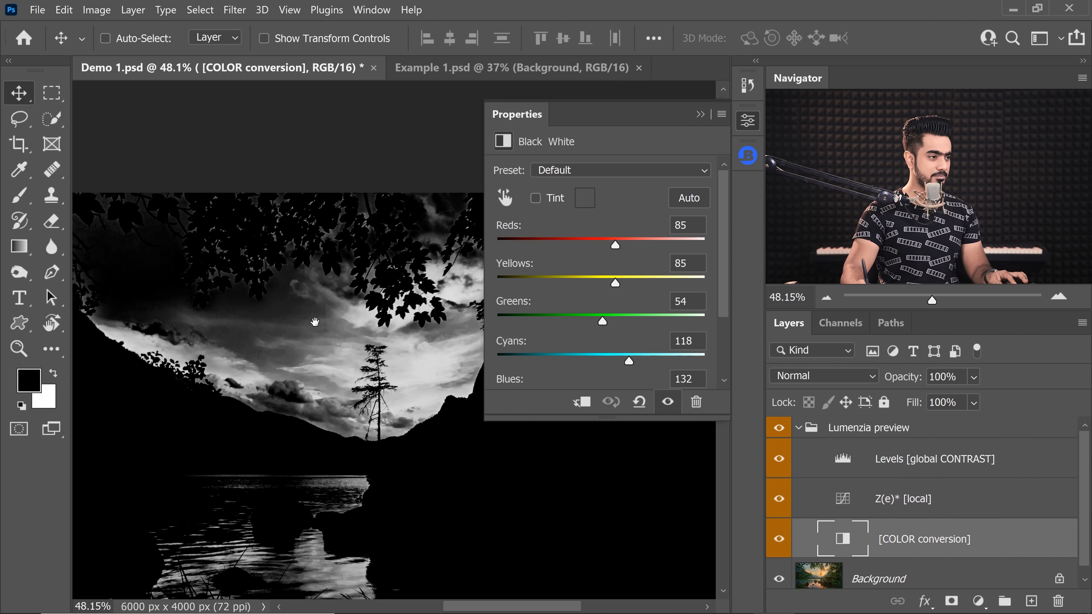
{"action": "mouse_move", "coordinate": [615, 286]}
{"action": "left_mouse_down"}
{"action": "mouse_move", "coordinate": [644, 293]}
{"action": "mouse_move", "coordinate": [635, 297]}
{"action": "left_mouse_up"}
{"action": "mouse_move", "coordinate": [617, 244]}
{"action": "left_mouse_down"}
{"action": "mouse_move", "coordinate": [632, 248]}
{"action": "mouse_move", "coordinate": [620, 249]}
{"action": "left_mouse_up"}
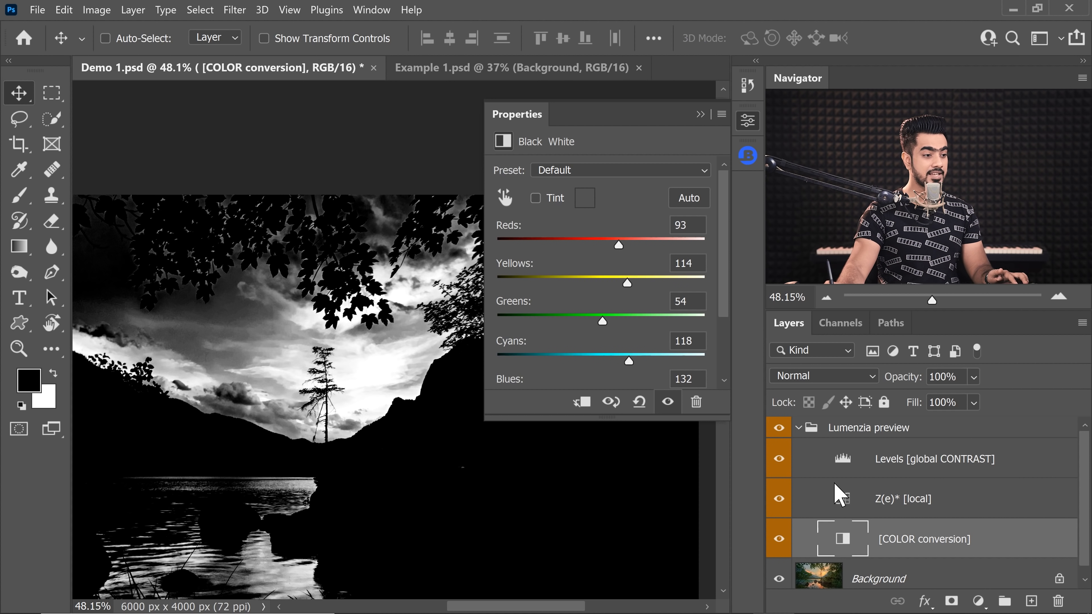
In the Z(e)* [local] Curves, brighten the dark sky's tones with the on-image adjustment and remove the curve's original upper point.
{"action": "left_click", "coordinate": [843, 500]}
{"action": "left_click_drag", "start_coordinate": [219, 363], "coordinate": [269, 371]}
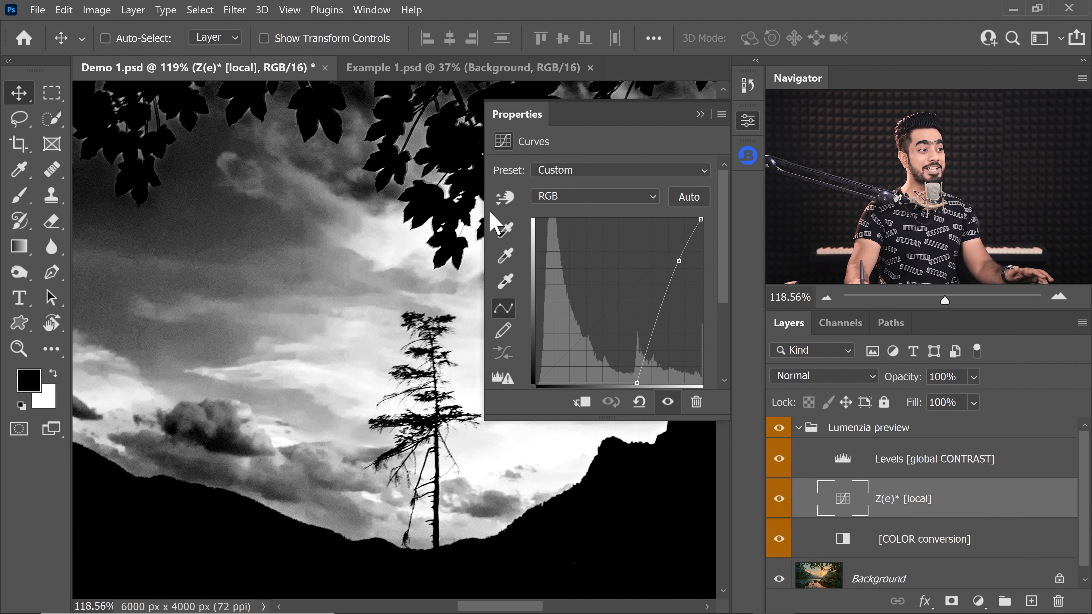
{"action": "left_click", "coordinate": [505, 197]}
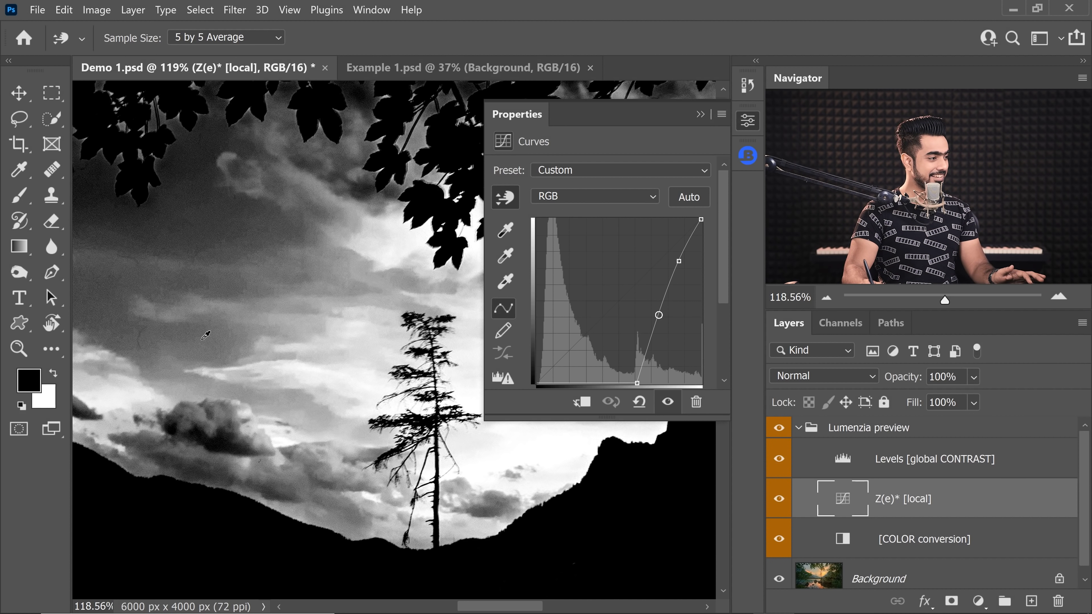
{"action": "left_click_drag", "start_coordinate": [206, 320], "coordinate": [206, 306]}
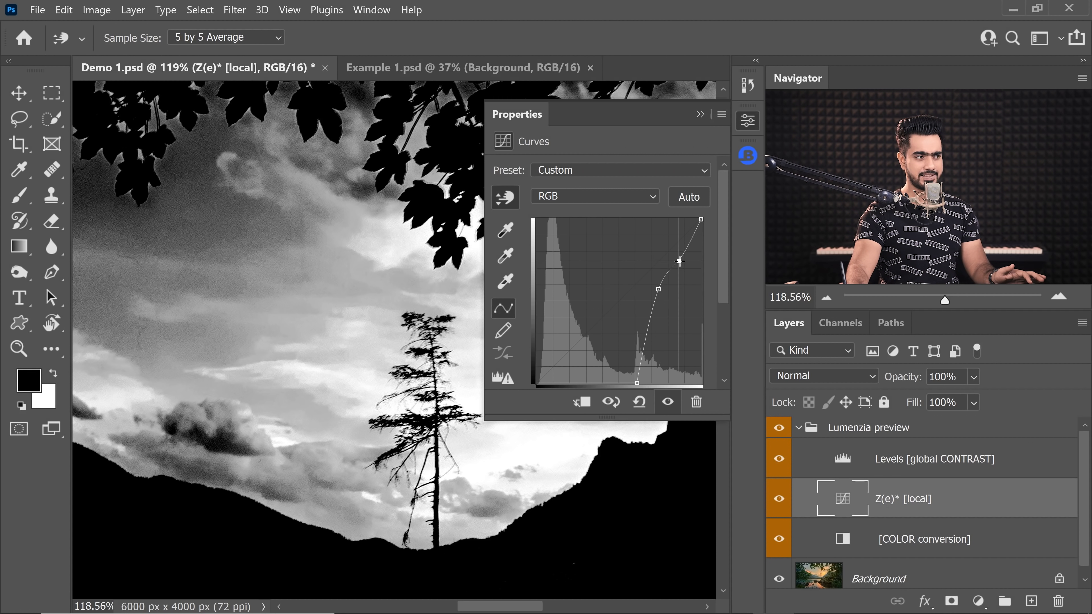
{"action": "left_click_drag", "start_coordinate": [679, 261], "coordinate": [679, 215]}
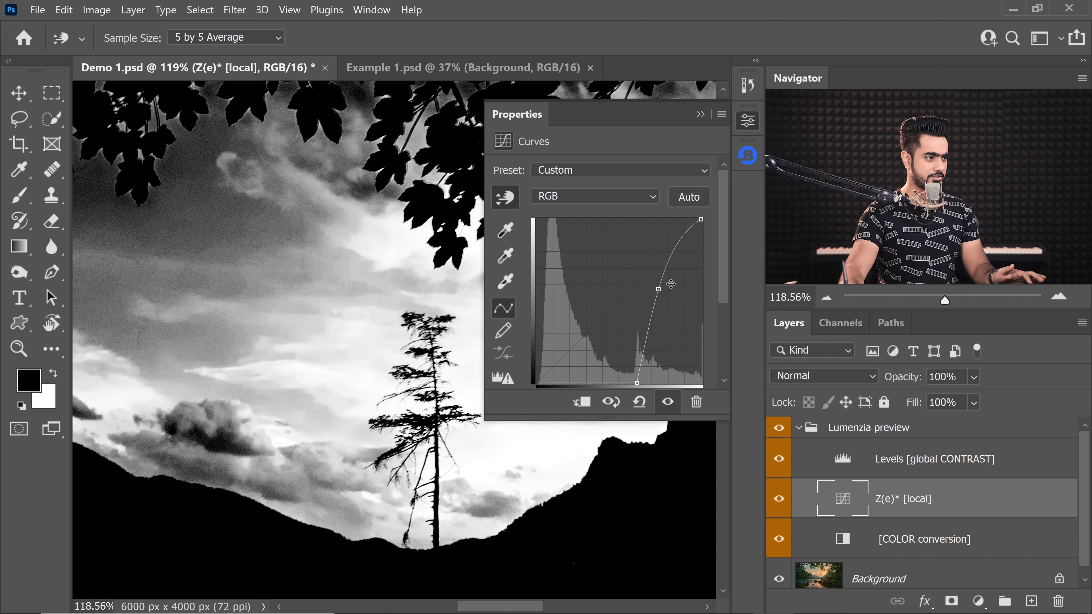
Refine the curve's middle point, brighten the dark sky tones just below the leaves on the image, and collapse the Curves settings.
{"action": "left_click_drag", "start_coordinate": [660, 290], "coordinate": [656, 284]}
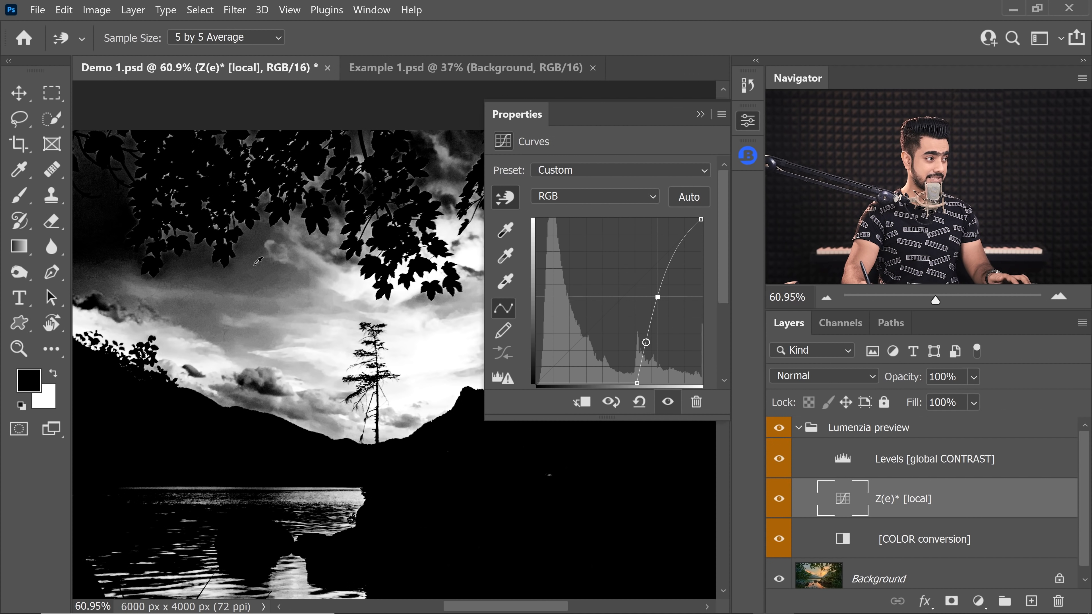
{"action": "left_click_drag", "start_coordinate": [256, 255], "coordinate": [257, 245]}
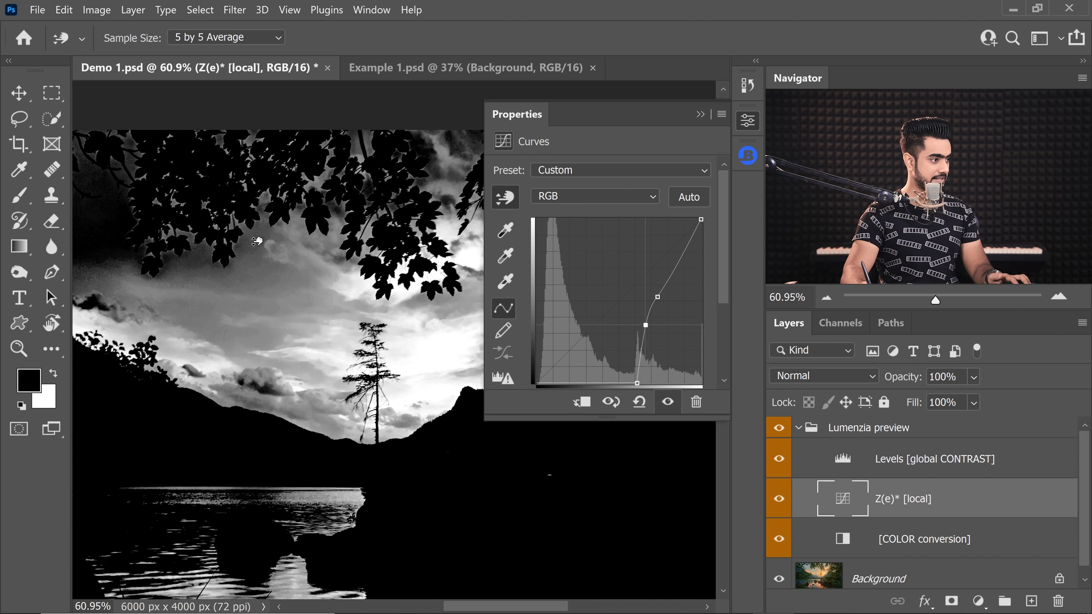
{"action": "left_click_drag", "start_coordinate": [257, 238], "coordinate": [259, 236]}
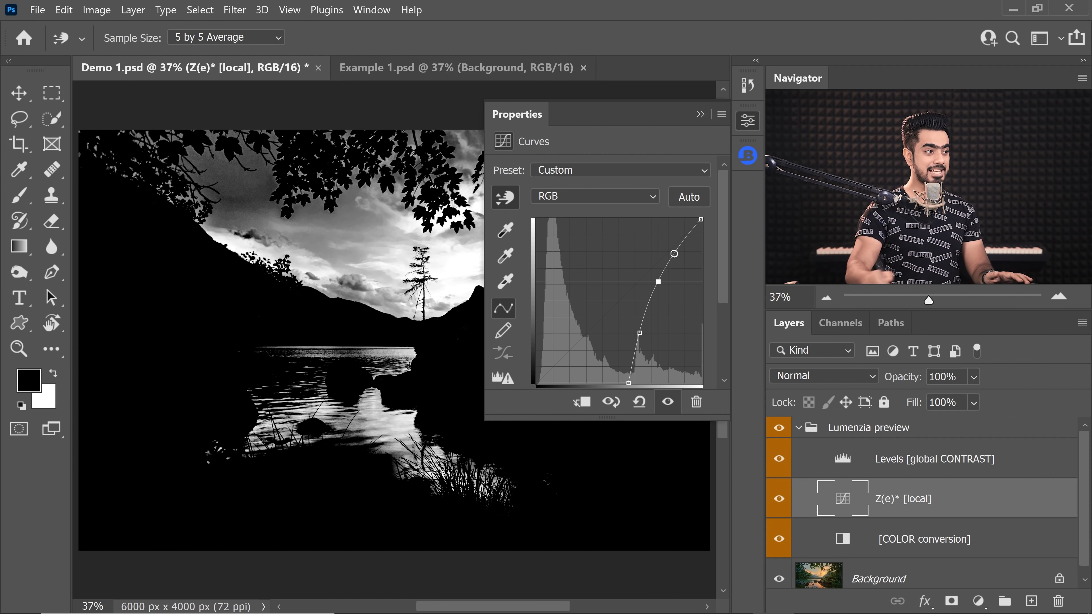
{"action": "left_click", "coordinate": [700, 114]}
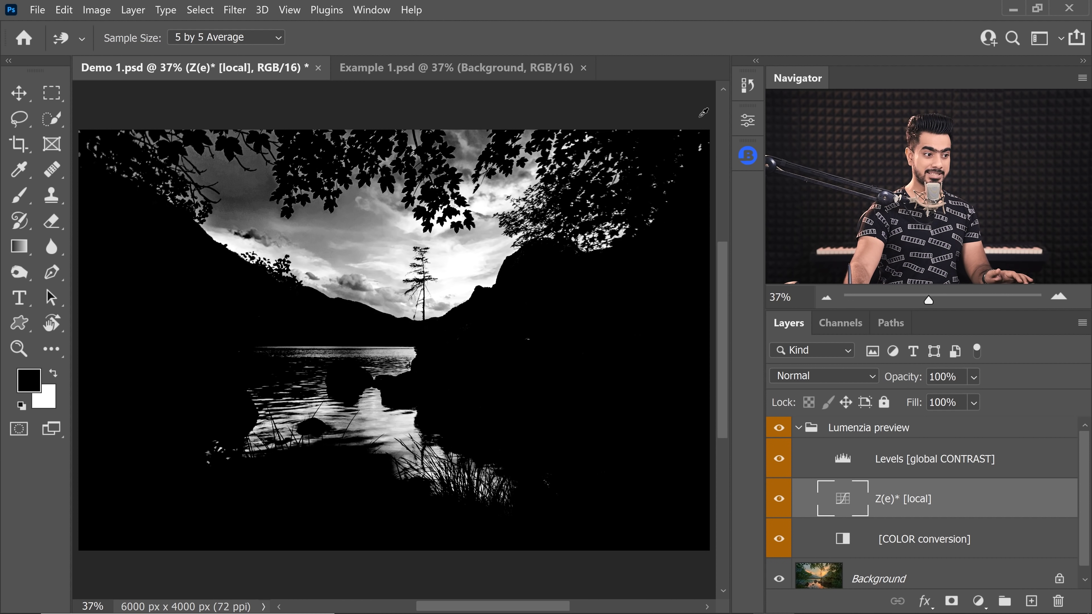
In the Levels [global CONTRAST] layer, set the midtone input level to 2.38, leaving black at 0 and white at 255.
{"action": "double_click", "coordinate": [851, 466]}
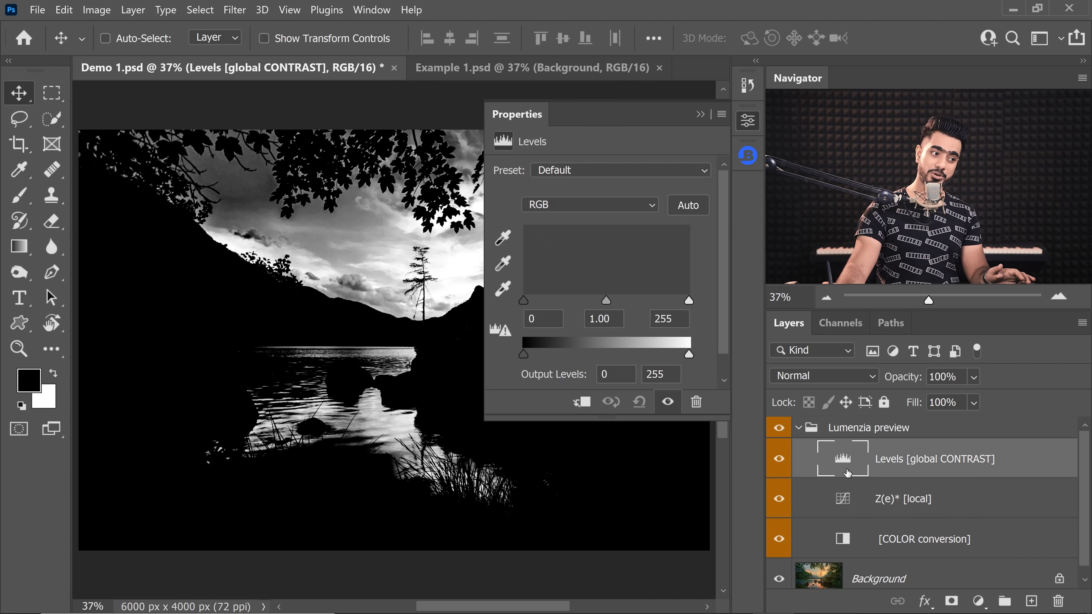
{"action": "left_click_drag", "start_coordinate": [412, 270], "coordinate": [398, 280]}
{"action": "left_click_drag", "start_coordinate": [402, 283], "coordinate": [321, 313]}
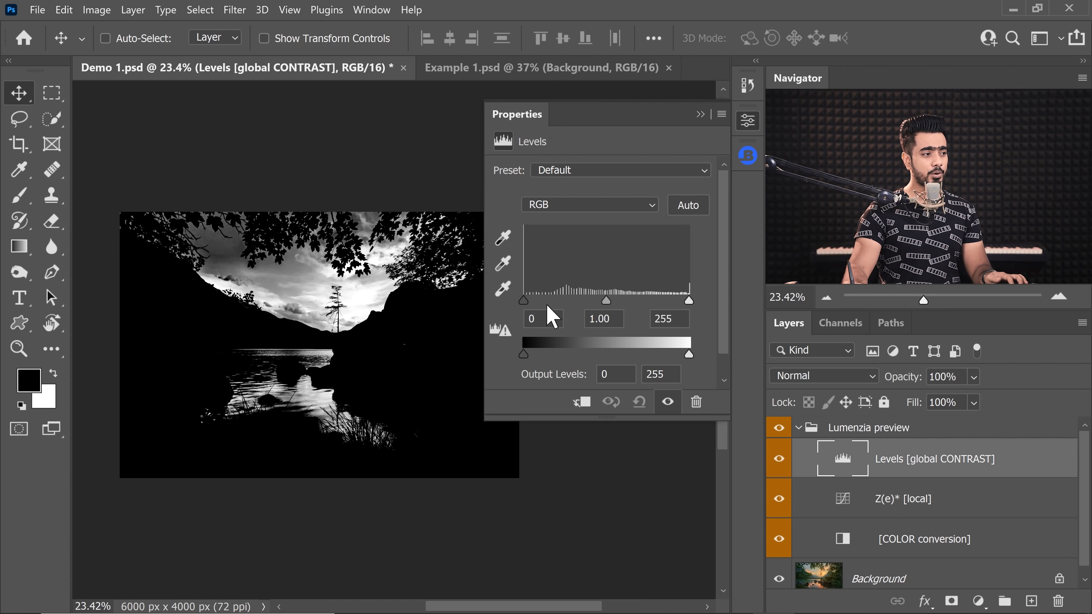
{"action": "mouse_move", "coordinate": [524, 301]}
{"action": "left_mouse_down"}
{"action": "mouse_move", "coordinate": [558, 307]}
{"action": "mouse_move", "coordinate": [518, 305]}
{"action": "left_mouse_up"}
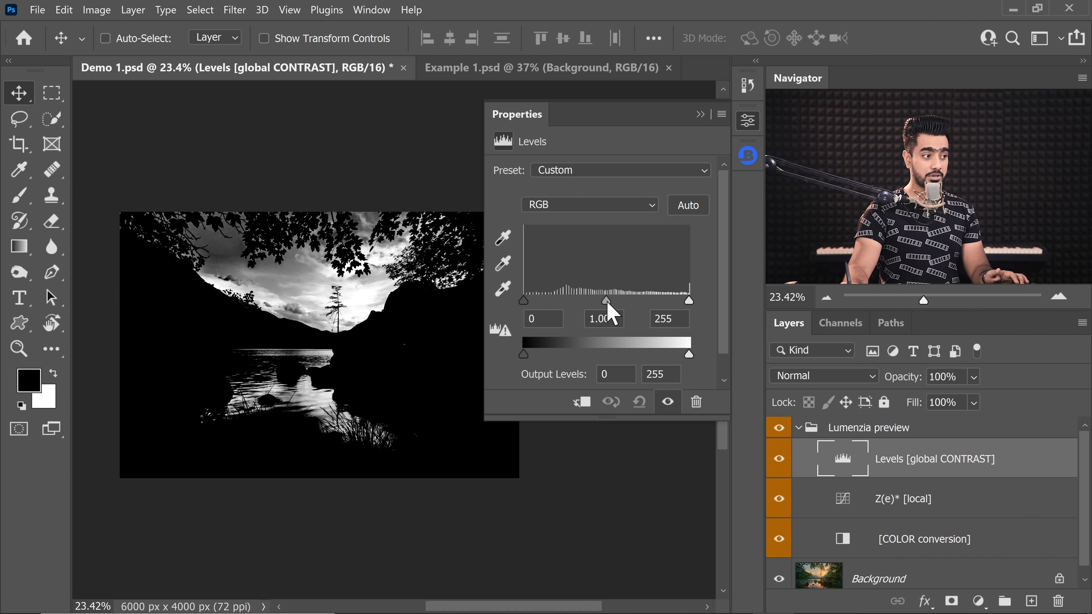
{"action": "left_click_drag", "start_coordinate": [608, 303], "coordinate": [556, 306]}
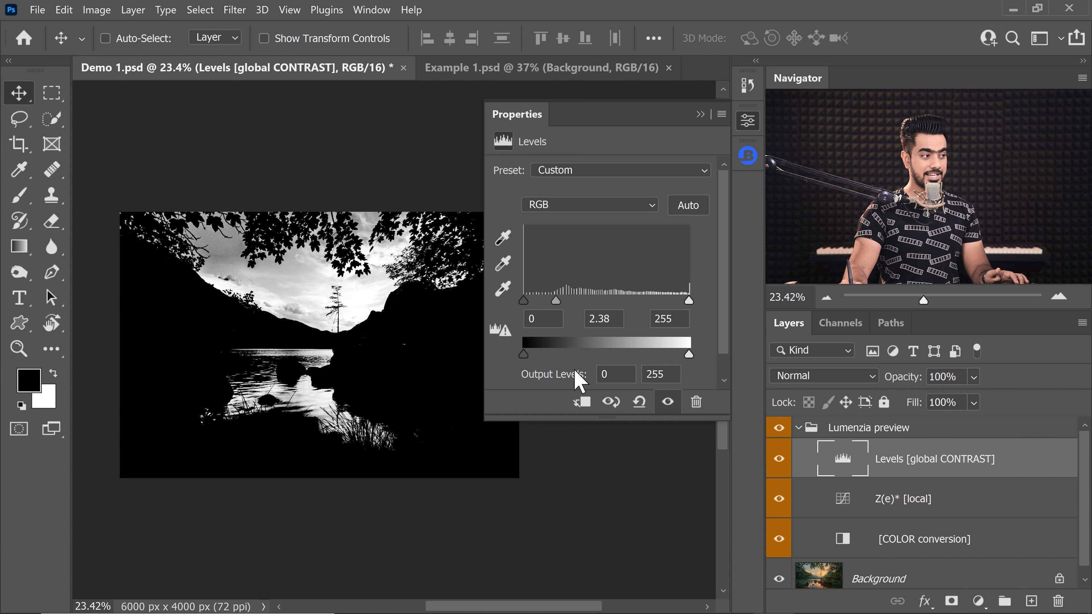
{"action": "mouse_move", "coordinate": [690, 302]}
{"action": "left_mouse_down"}
{"action": "mouse_move", "coordinate": [653, 305]}
{"action": "mouse_move", "coordinate": [700, 304]}
{"action": "left_mouse_up"}
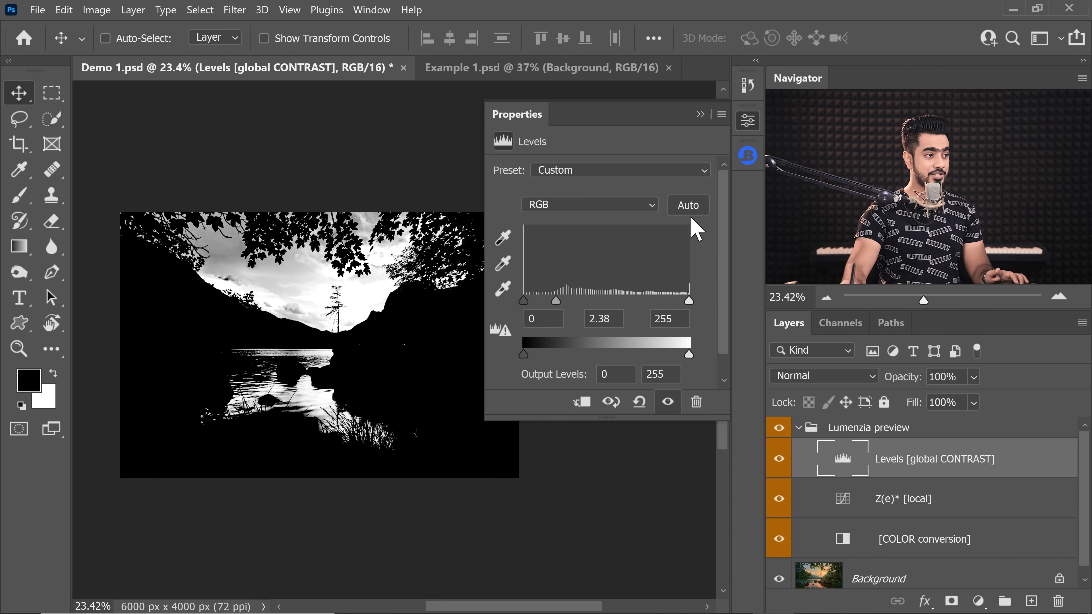
{"action": "left_click", "coordinate": [700, 115]}
{"action": "left_click_drag", "start_coordinate": [329, 300], "coordinate": [354, 322]}
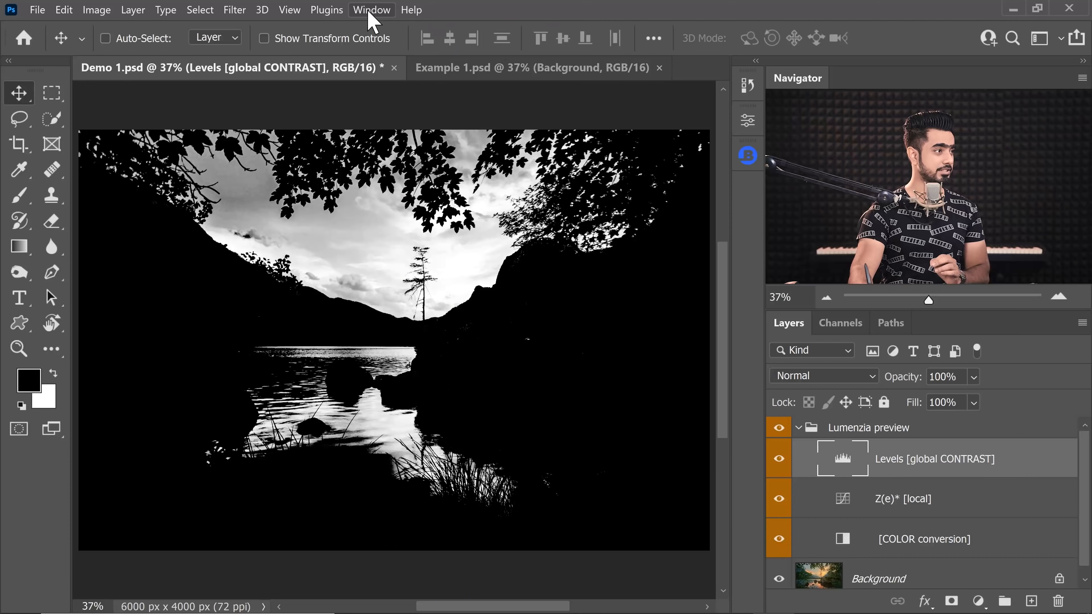
Reopen the Lumenzia panel, then collapse and hide the Lumenzia preview group.
{"action": "left_click", "coordinate": [371, 10]}
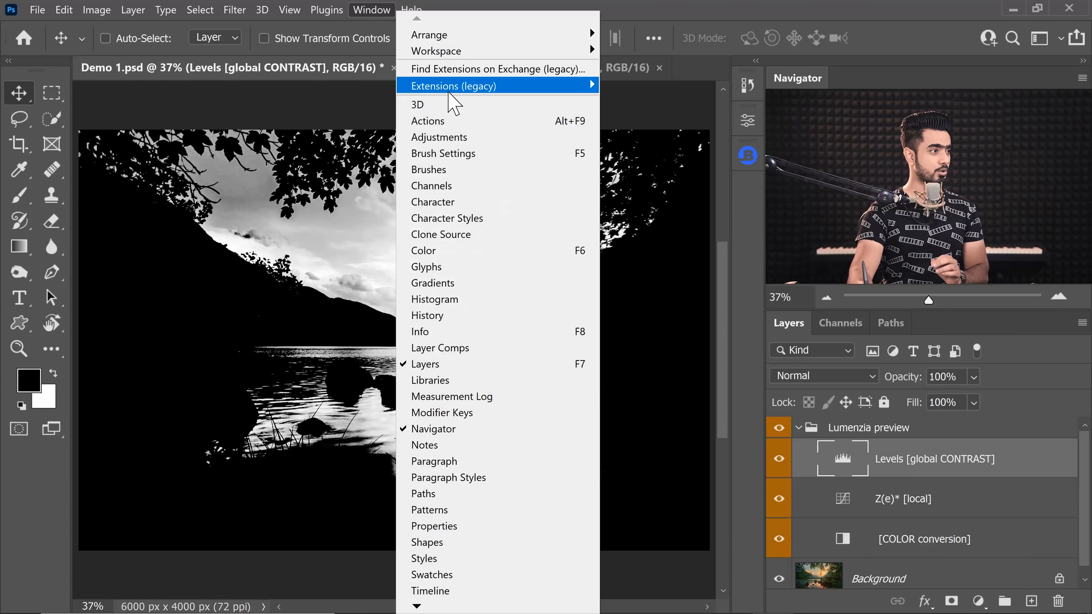
{"action": "mouse_move", "coordinate": [501, 95]}
{"action": "left_click", "coordinate": [682, 234]}
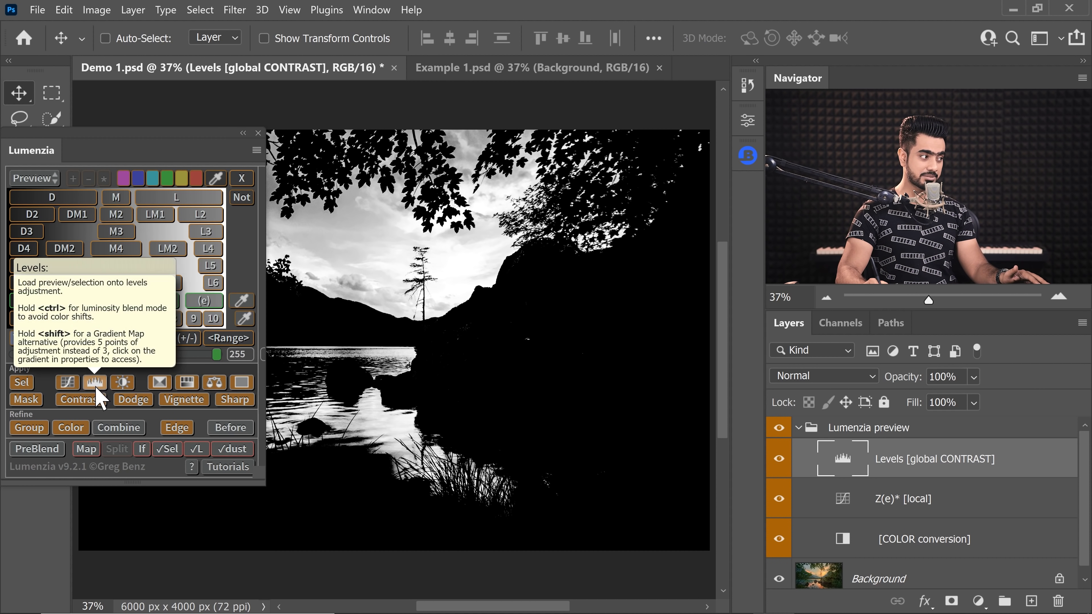
{"action": "left_click", "coordinate": [799, 428]}
{"action": "left_click", "coordinate": [779, 428]}
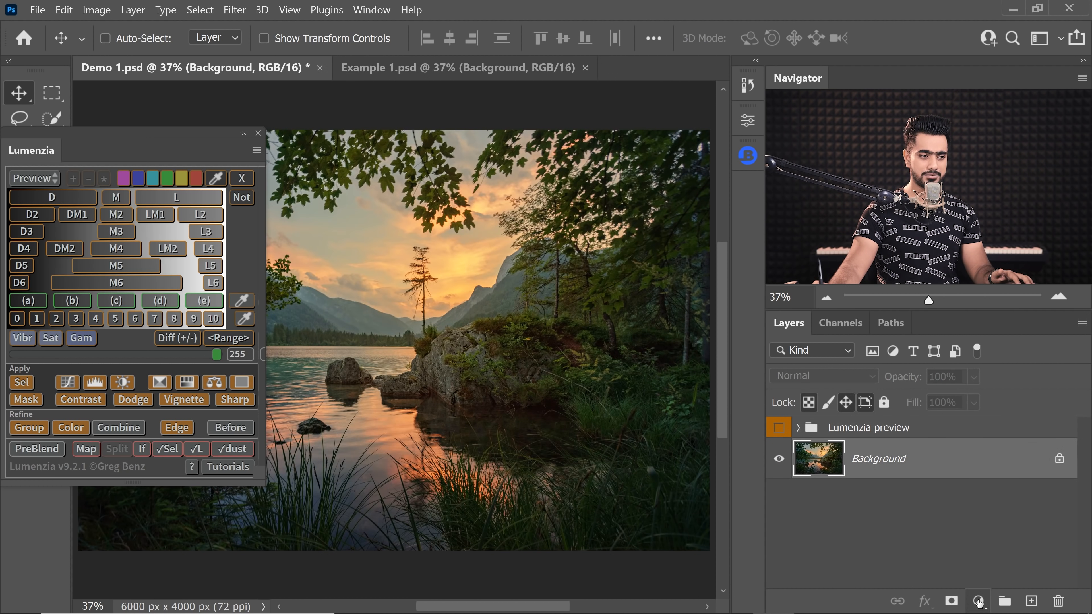
Add a Curves adjustment layer above the Background that darkens the midtones, and invert its layer mask to black.
{"action": "left_click", "coordinate": [979, 602]}
{"action": "left_click", "coordinate": [965, 392]}
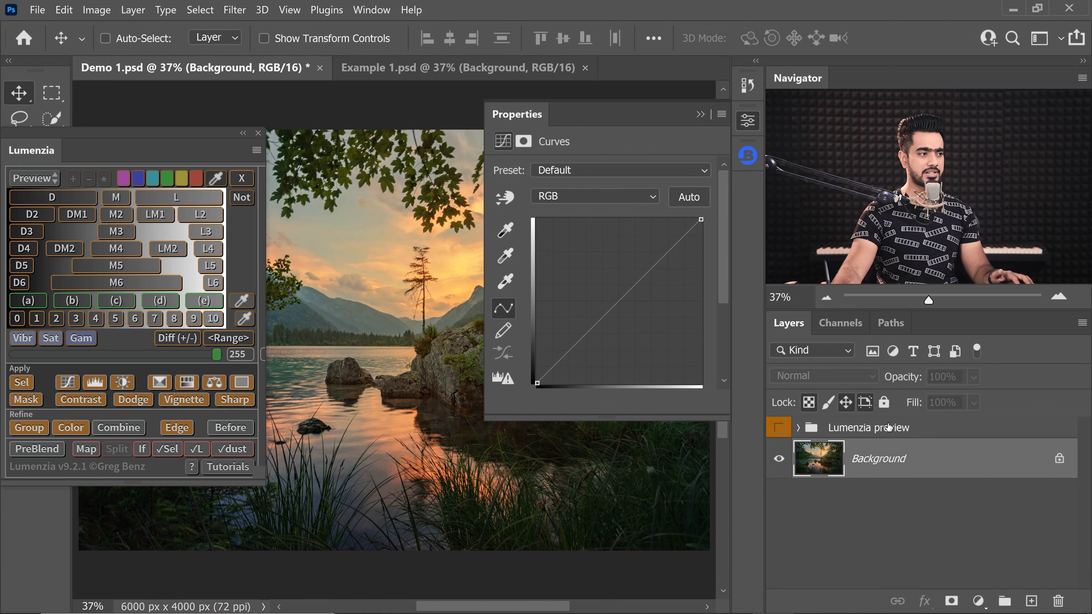
{"action": "left_click_drag", "start_coordinate": [621, 298], "coordinate": [639, 318]}
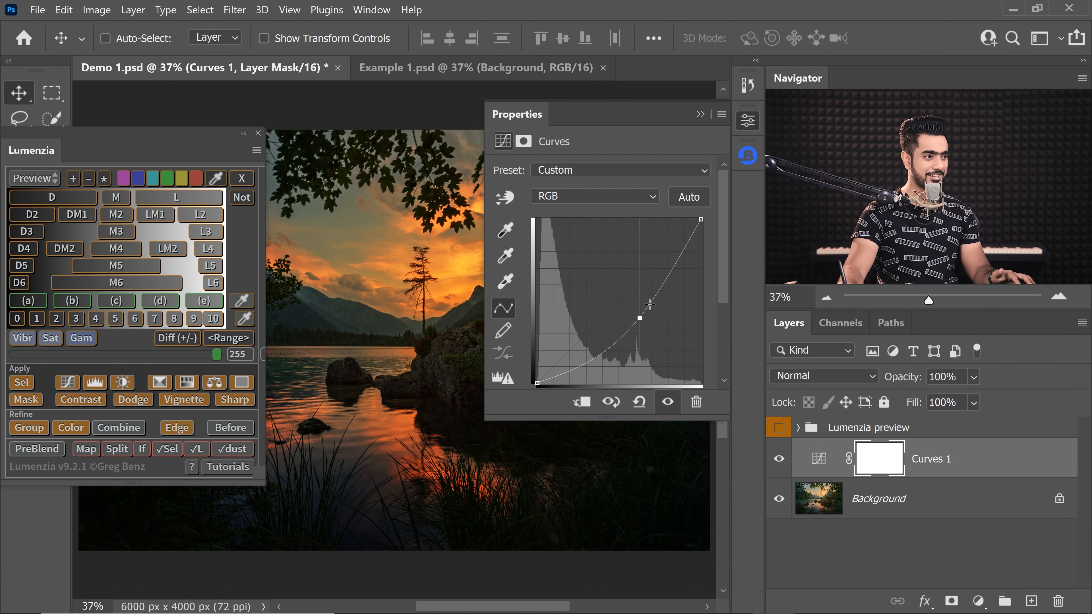
{"action": "left_click", "coordinate": [700, 115]}
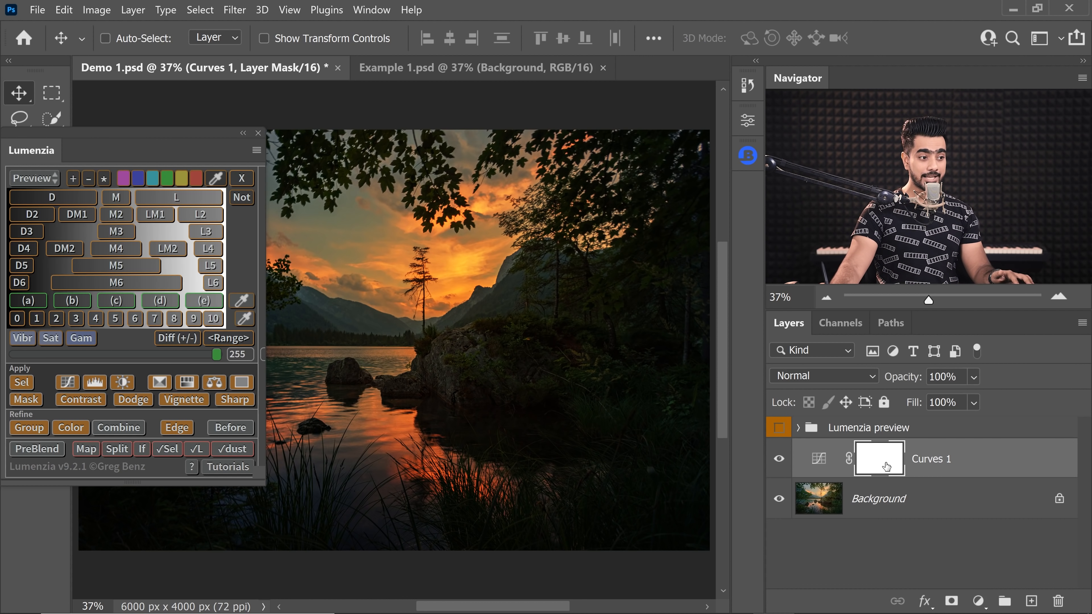
{"action": "key", "text": "ctrl+i"}
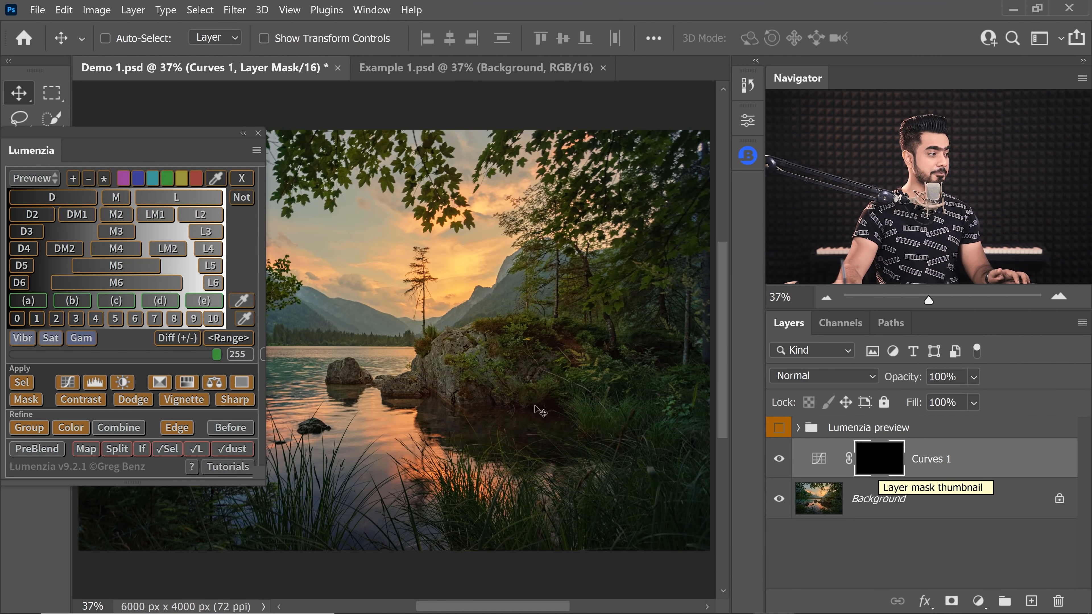
Show the Lumenzia preview group again and load the refined mask as a selection.
{"action": "left_click", "coordinate": [780, 432]}
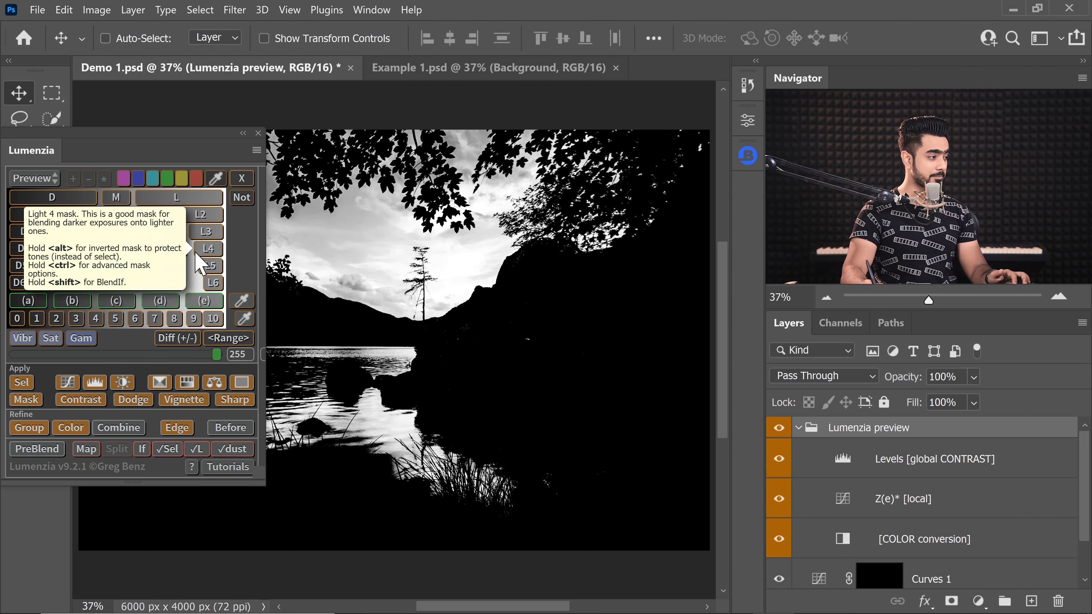
{"action": "left_click", "coordinate": [22, 385]}
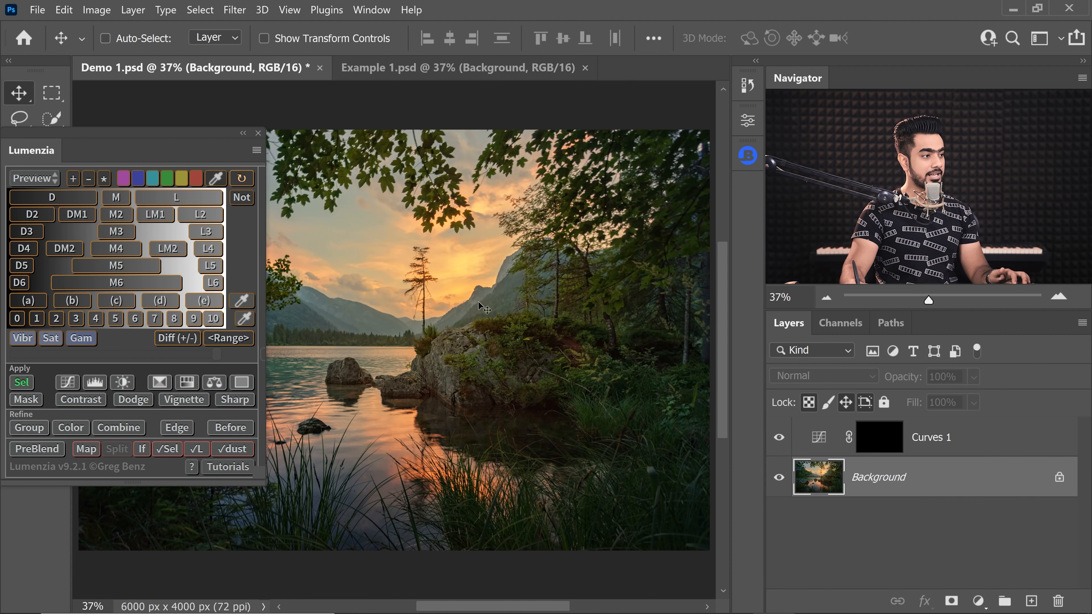
Dock the Lumenzia panel as an icon in the collapsed panel strip, and check the selection edges before hiding them again.
{"action": "left_click_drag", "start_coordinate": [205, 148], "coordinate": [486, 422]}
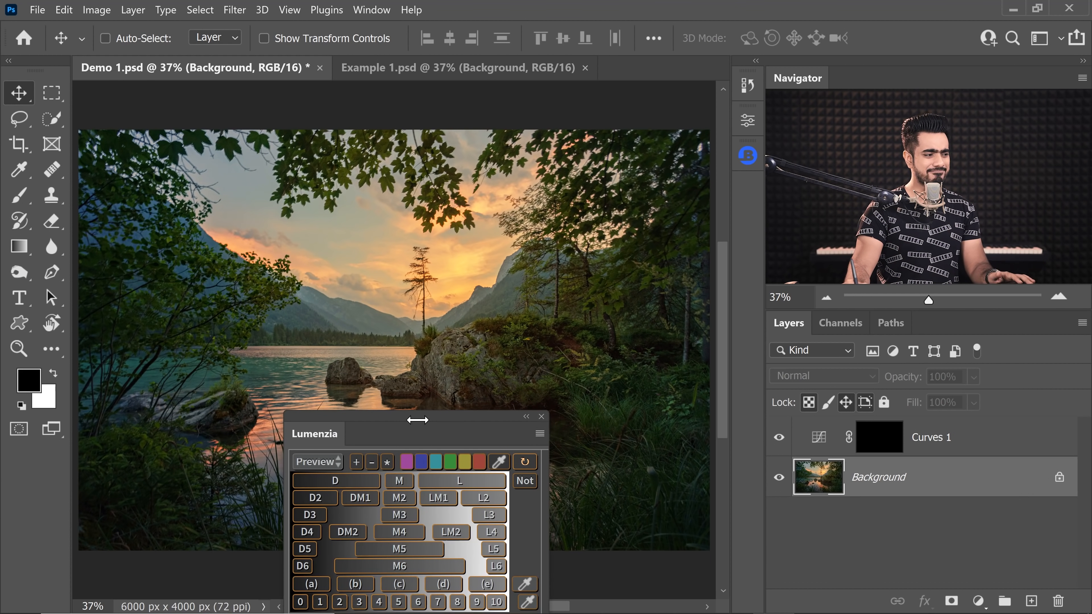
{"action": "left_click_drag", "start_coordinate": [344, 435], "coordinate": [750, 192]}
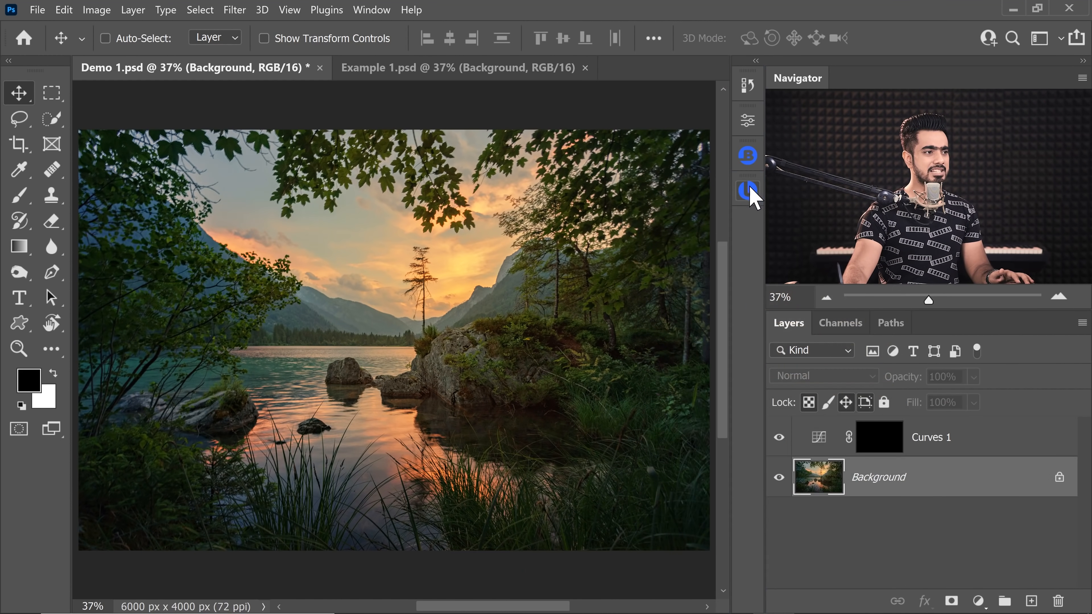
{"action": "key", "text": "ctrl+h"}
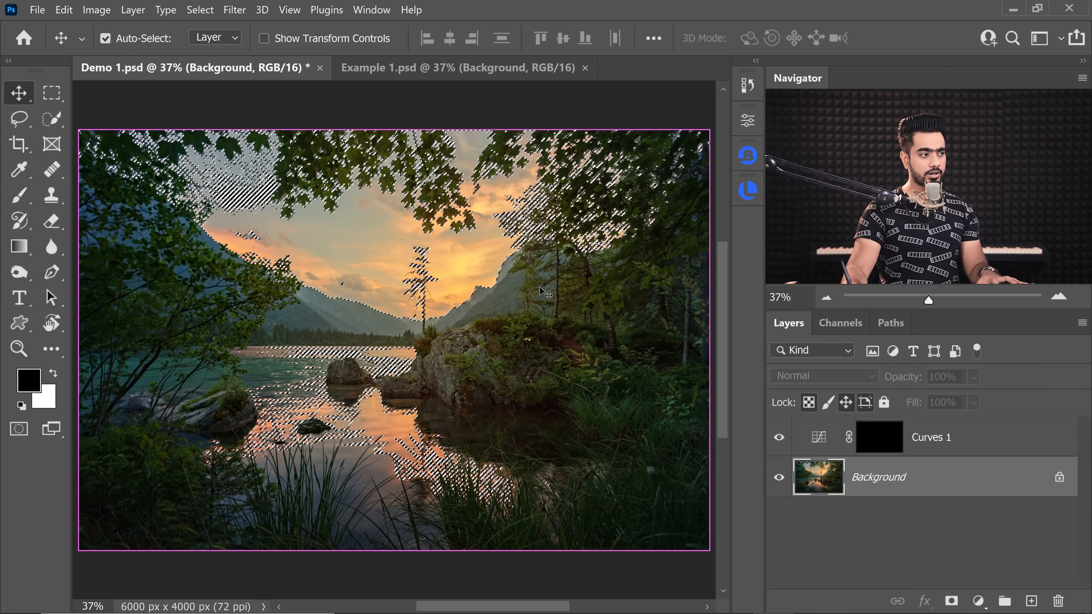
{"action": "key", "text": "ctrl+h"}
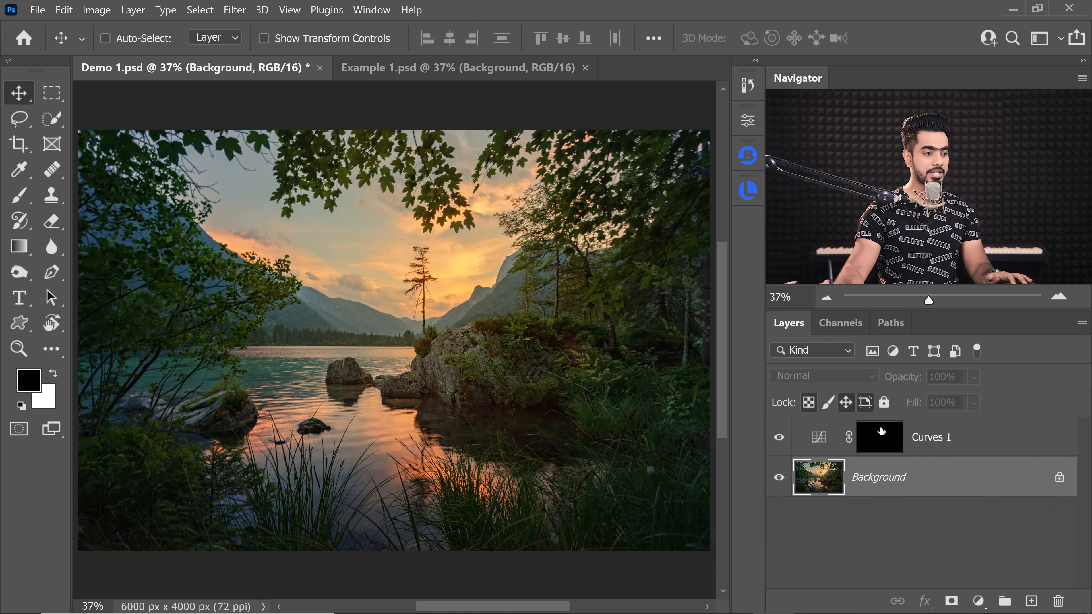
Target the Curves 1 layer mask and set up a soft brush with size 956 and 20% flow for painting around the lone tree.
{"action": "left_click", "coordinate": [881, 431]}
{"action": "left_click", "coordinate": [19, 195]}
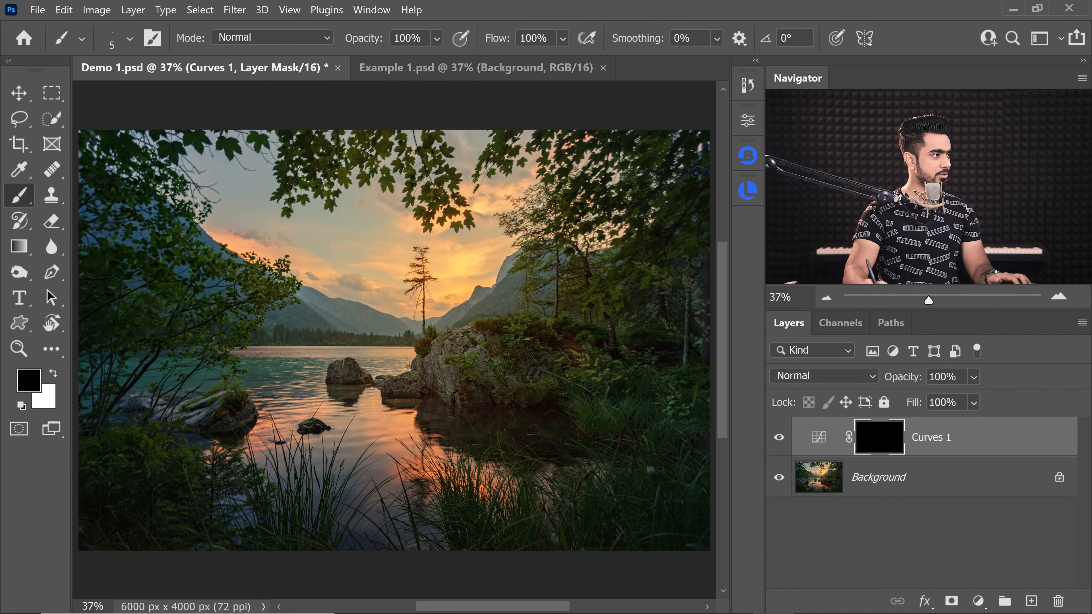
{"action": "left_click", "coordinate": [117, 45]}
{"action": "left_click", "coordinate": [542, 231]}
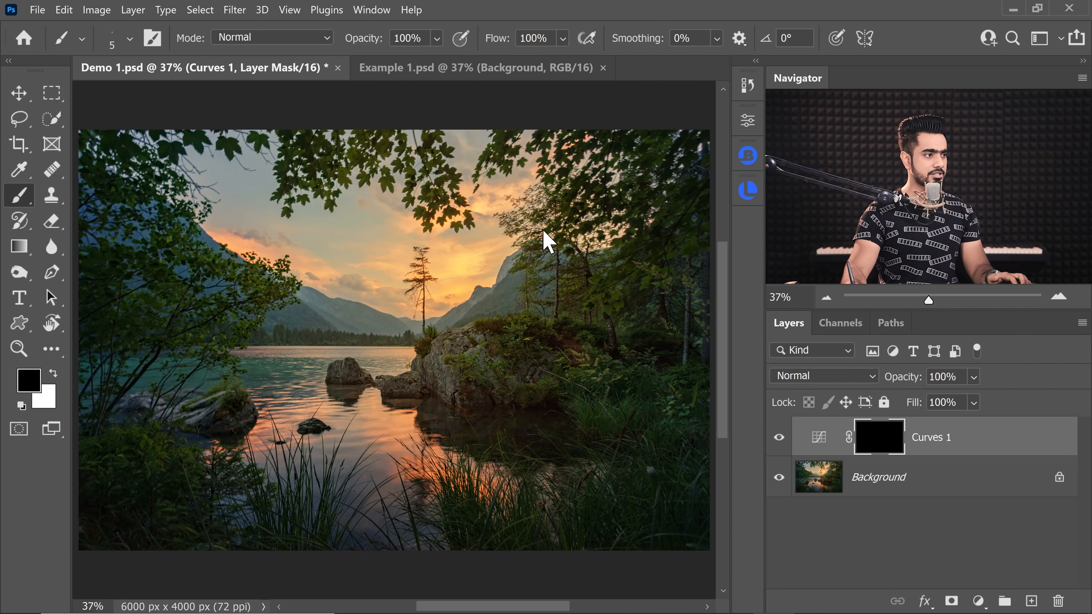
{"action": "left_click_drag", "start_coordinate": [543, 231], "coordinate": [667, 257]}
{"action": "right_click", "coordinate": [537, 123]}
{"action": "left_click", "coordinate": [486, 38]}
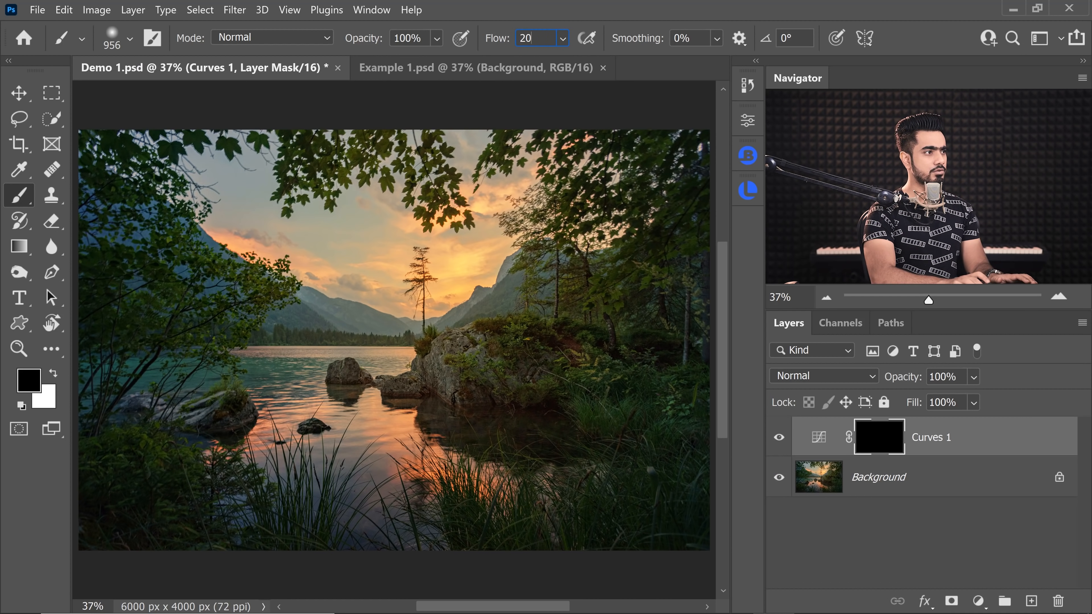
{"action": "mouse_move", "coordinate": [422, 285]}
{"action": "left_mouse_down"}
{"action": "mouse_move", "coordinate": [431, 288]}
{"action": "mouse_move", "coordinate": [426, 352]}
{"action": "left_mouse_up"}
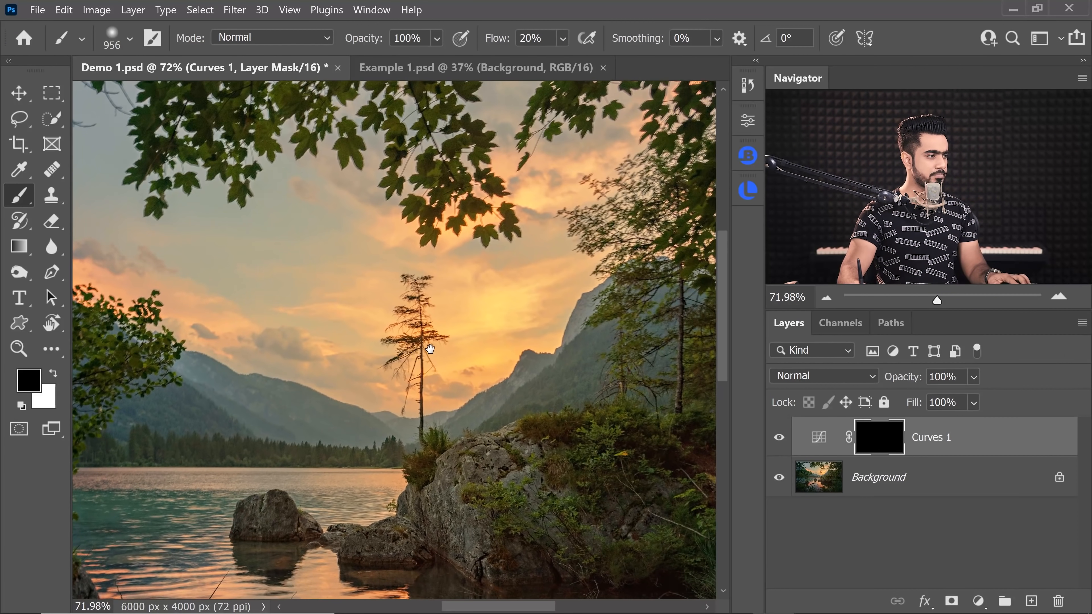
Paint white with an enlarged brush on the Curves 1 mask to darken the glowing sky beside the lone tree.
{"action": "key", "text": "["}
{"action": "key", "text": "["}
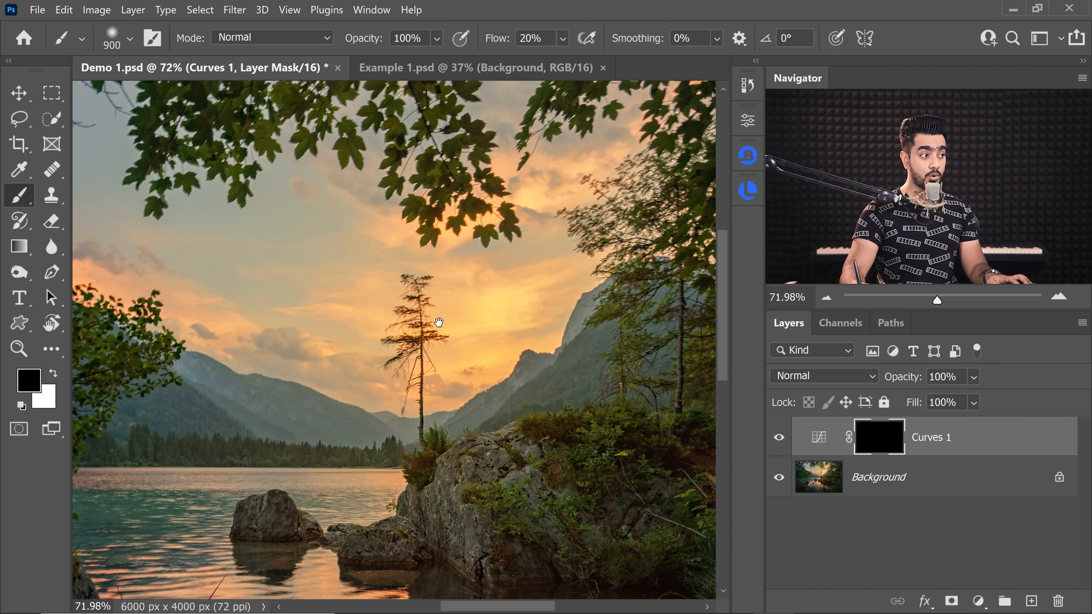
{"action": "left_click_drag", "start_coordinate": [411, 314], "coordinate": [447, 338]}
{"action": "key", "text": "]"}
{"action": "key", "text": "]"}
{"action": "key", "text": "x"}
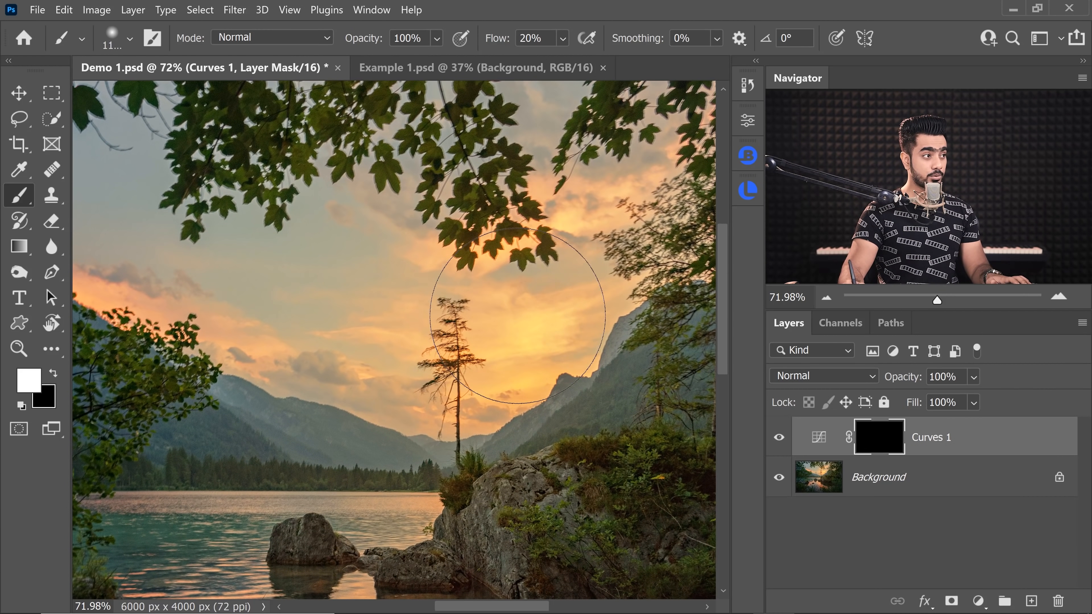
{"action": "key", "text": "]"}
{"action": "mouse_move", "coordinate": [483, 322]}
{"action": "left_mouse_down"}
{"action": "mouse_move", "coordinate": [437, 339]}
{"action": "mouse_move", "coordinate": [460, 337]}
{"action": "mouse_move", "coordinate": [411, 317]}
{"action": "mouse_move", "coordinate": [463, 397]}
{"action": "mouse_move", "coordinate": [456, 362]}
{"action": "left_mouse_up"}
Shrink the brush to 600 and set its flow to 10% for finer painting around the tree.
{"action": "key", "text": "["}
{"action": "key", "text": "["}
{"action": "key", "text": "["}
{"action": "key", "text": "["}
{"action": "key", "text": "["}
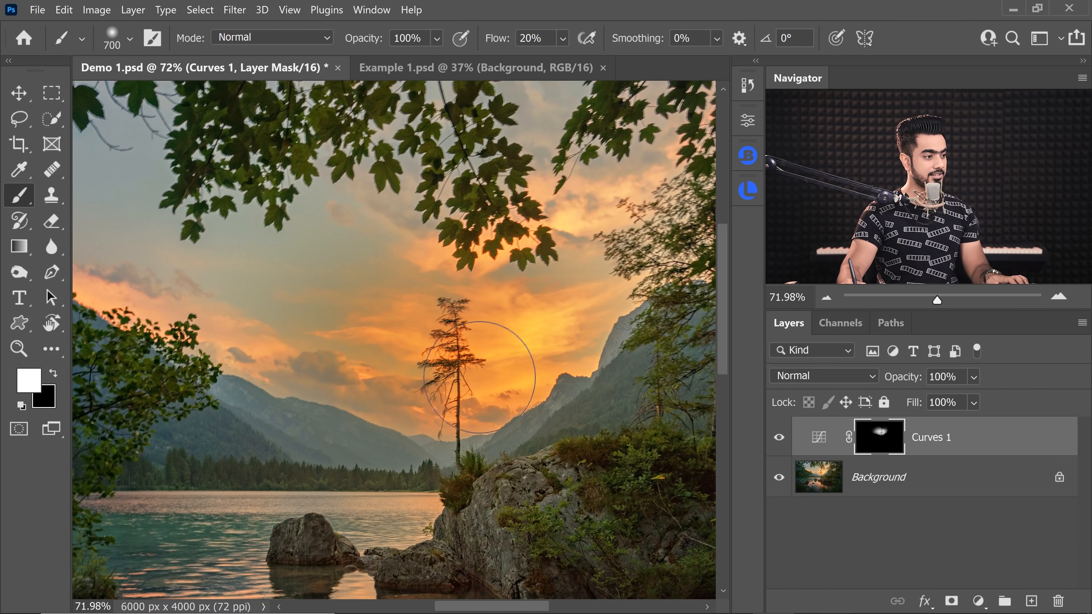
{"action": "type", "text": "1"}
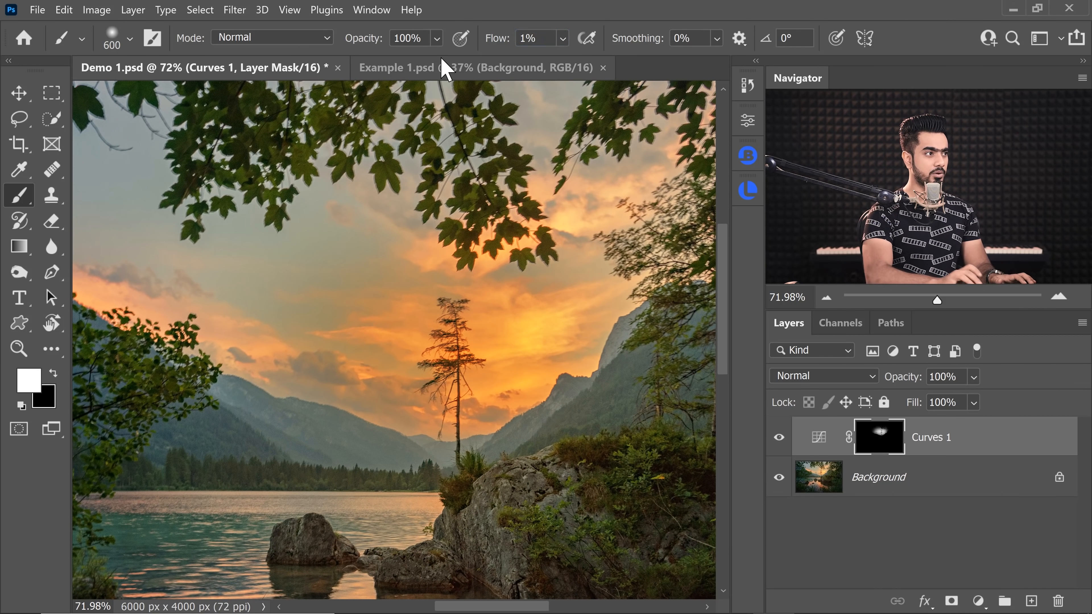
{"action": "key", "text": "Return"}
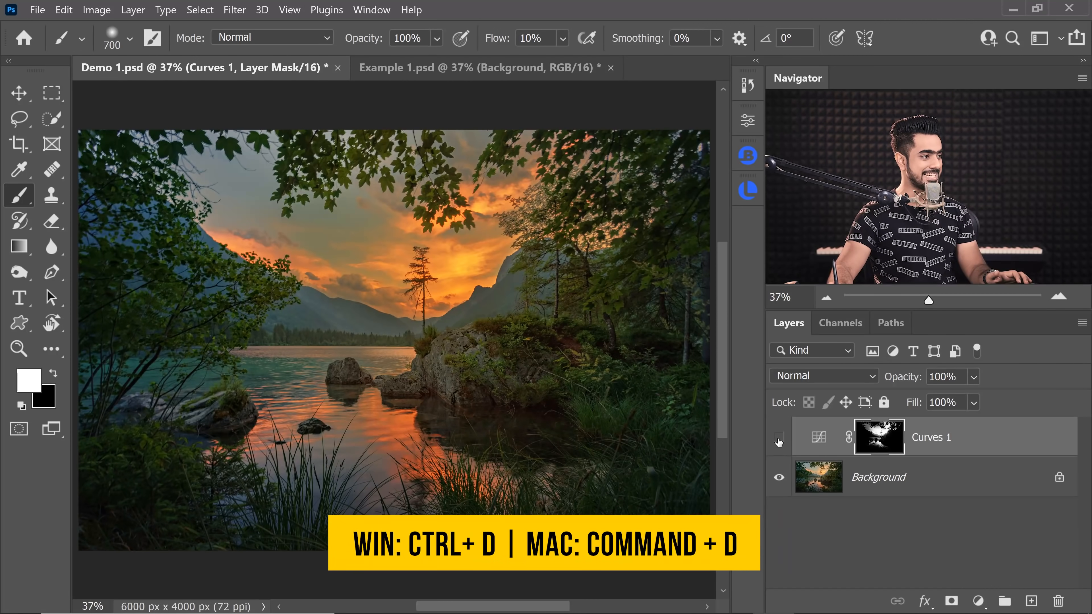
Compare the image with and without Curves 1, and set that layer's opacity to 60%.
{"action": "left_click", "coordinate": [778, 438]}
{"action": "left_click", "coordinate": [779, 439]}
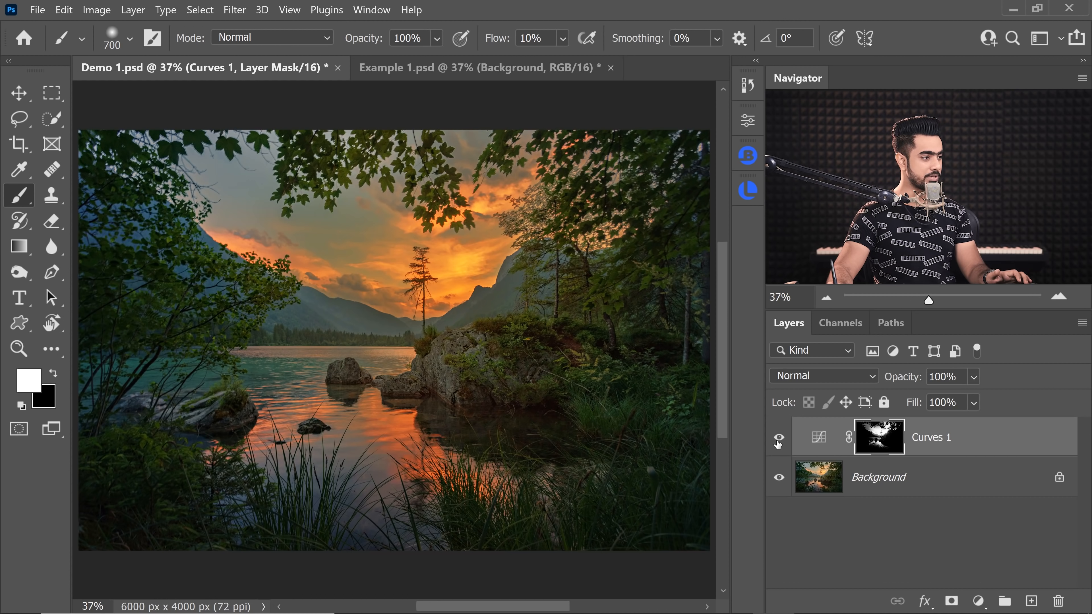
{"action": "left_click", "coordinate": [778, 441]}
{"action": "left_click", "coordinate": [776, 445]}
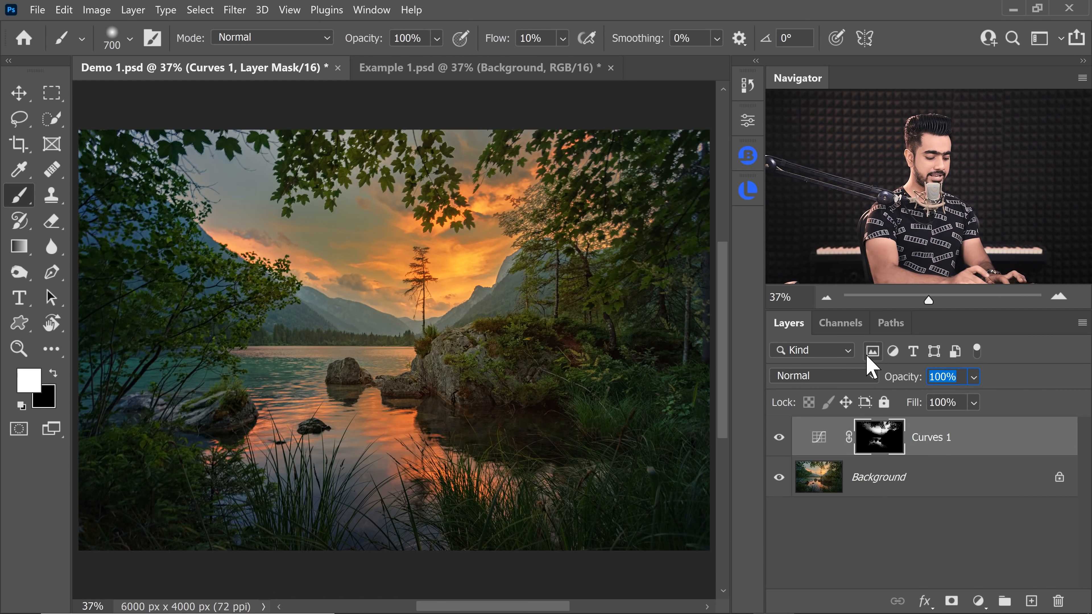
{"action": "type", "text": "60"}
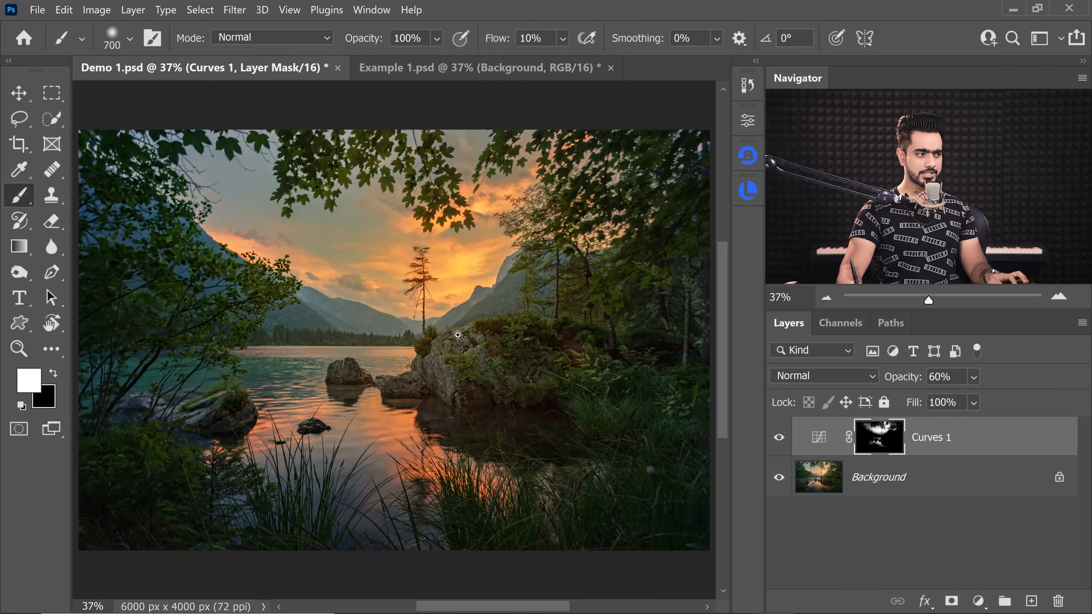
Examine the large rock, its reflection area and the hillside behind it up close for tonal separation.
{"action": "left_click", "coordinate": [489, 333]}
{"action": "left_click_drag", "start_coordinate": [489, 333], "coordinate": [544, 295]}
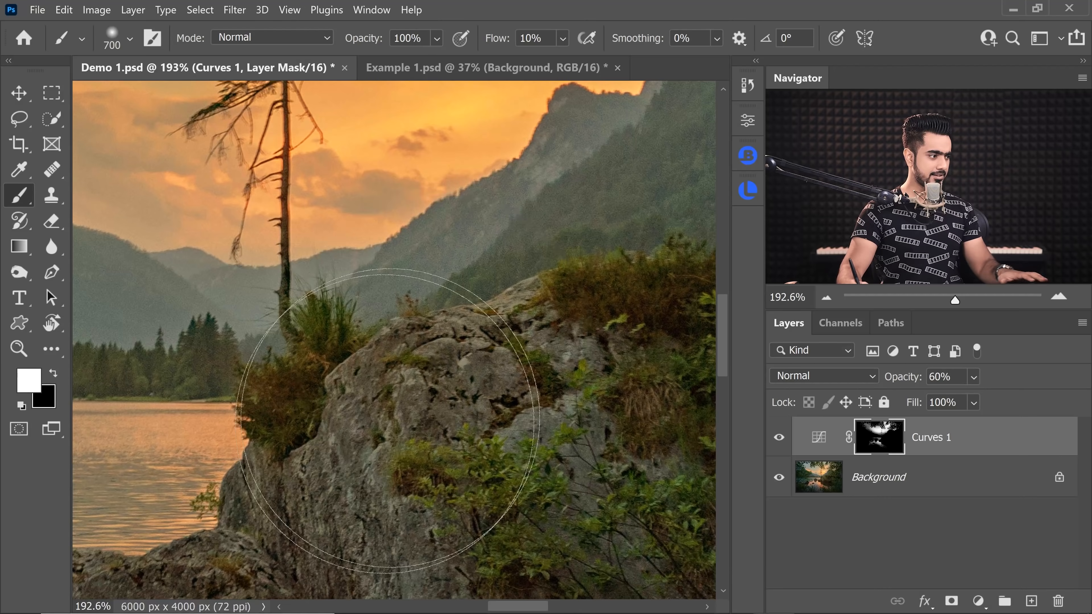
{"action": "left_click_drag", "start_coordinate": [342, 462], "coordinate": [514, 346]}
{"action": "key", "text": "ctrl"}
{"action": "key", "text": "ctrl"}
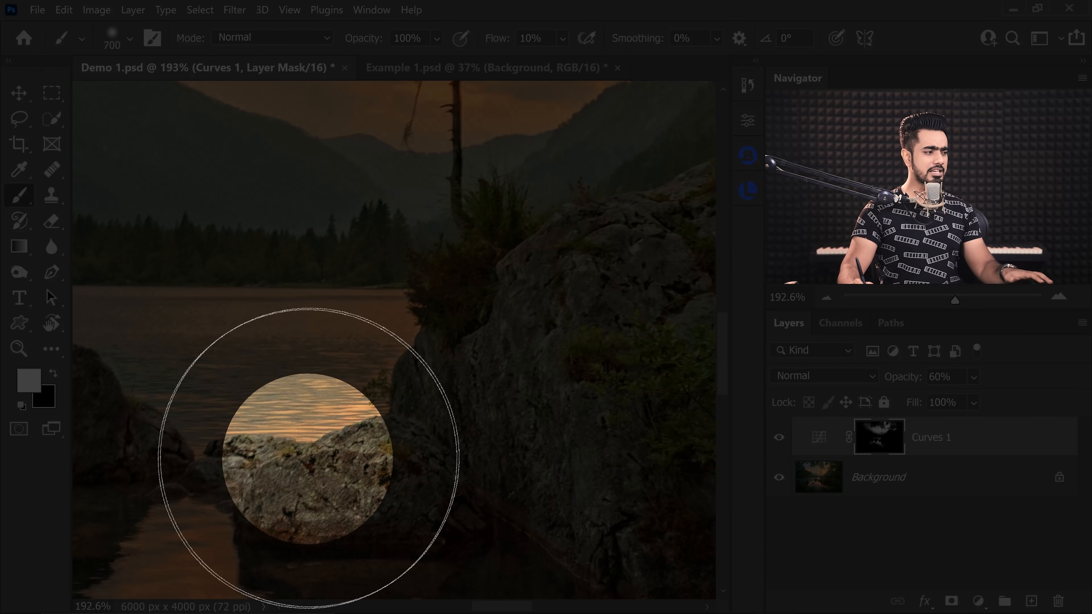
{"action": "key", "text": "ctrl"}
{"action": "key", "text": "ctrl"}
{"action": "left_click_drag", "start_coordinate": [553, 275], "coordinate": [335, 395]}
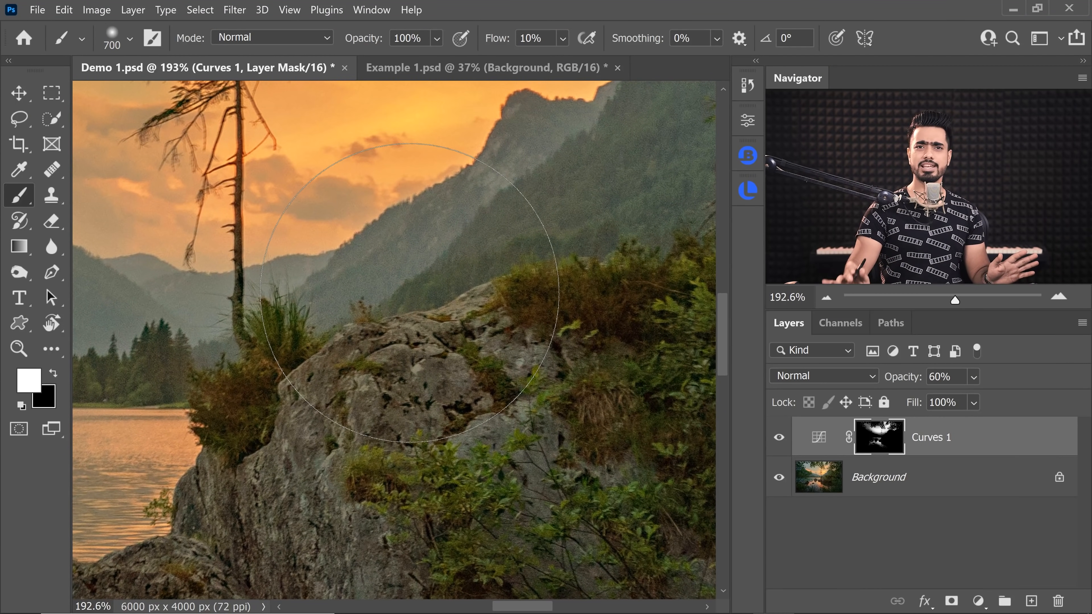
Sample the lit upper edge of the large rock with Lumenzia's zone eyedropper to preview a matching luminosity mask.
{"action": "left_click", "coordinate": [749, 191]}
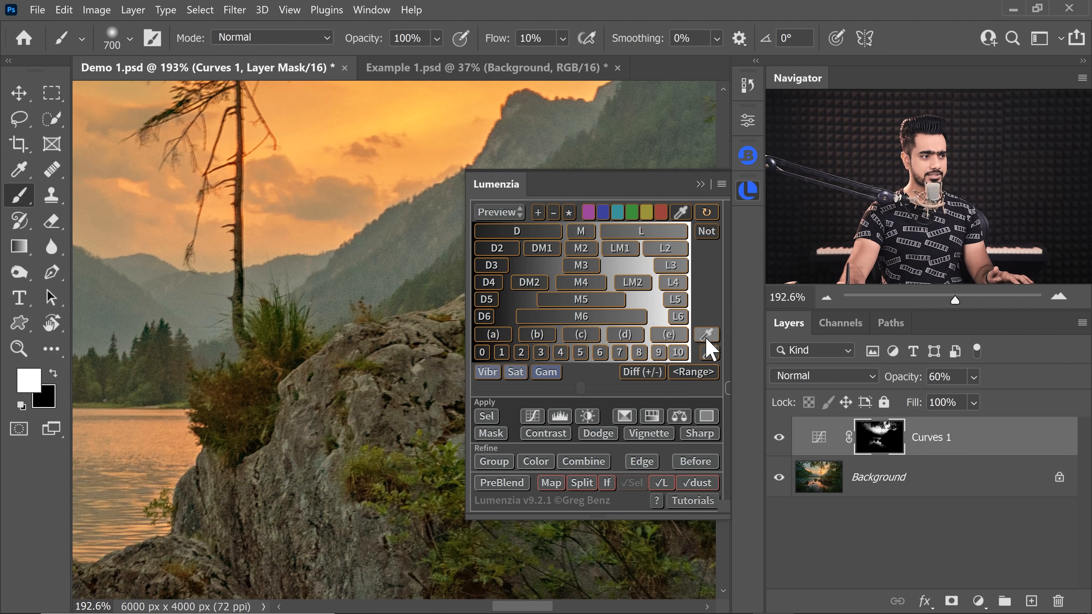
{"action": "left_click", "coordinate": [709, 351]}
{"action": "left_click_drag", "start_coordinate": [420, 331], "coordinate": [436, 326]}
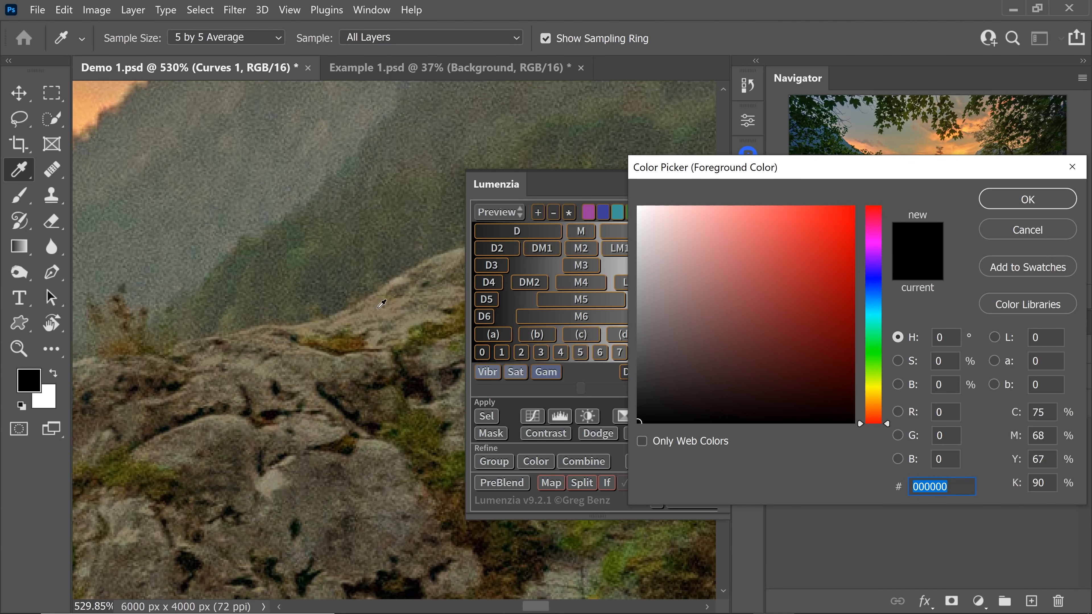
{"action": "left_click", "coordinate": [382, 305]}
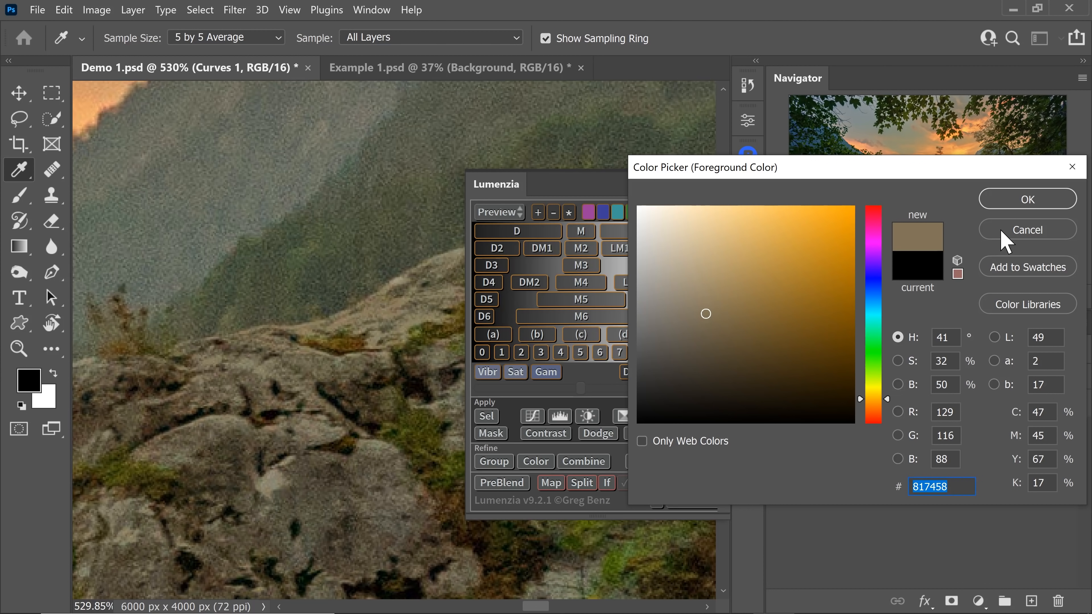
{"action": "left_click", "coordinate": [1024, 199]}
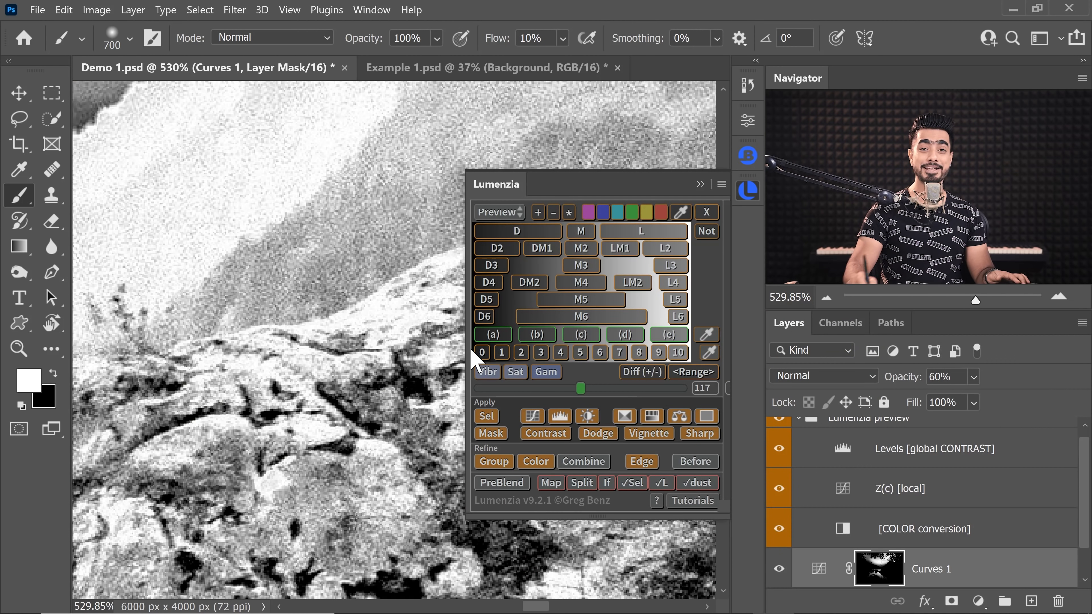
Check the mask preview across the whole image, apply it as a masked Curves adjustment layer, and collapse Lumenzia.
{"action": "key", "text": "ctrl+0"}
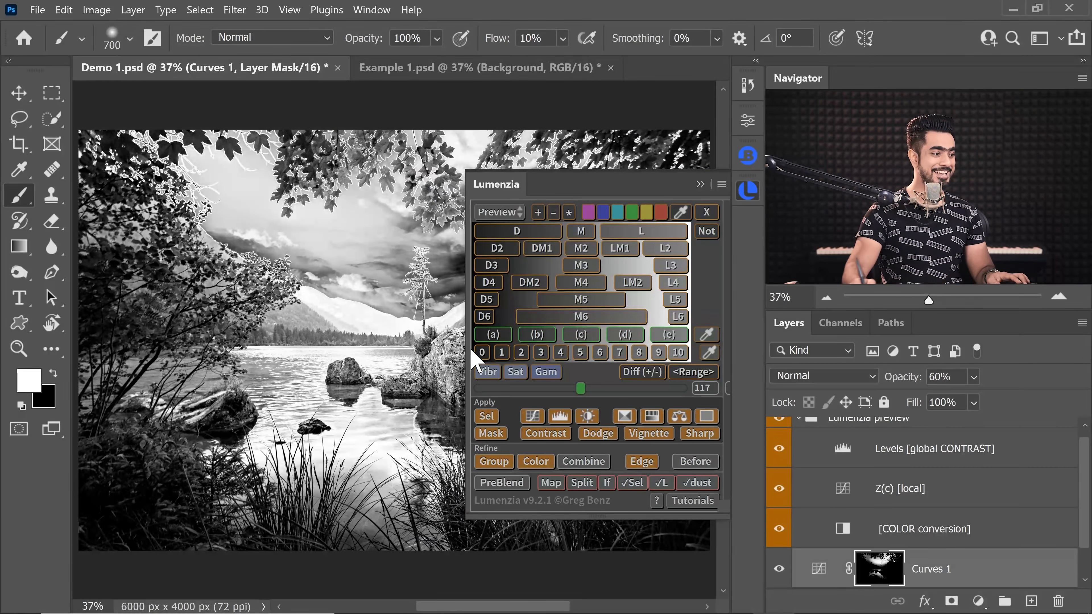
{"action": "left_click_drag", "start_coordinate": [347, 317], "coordinate": [253, 324]}
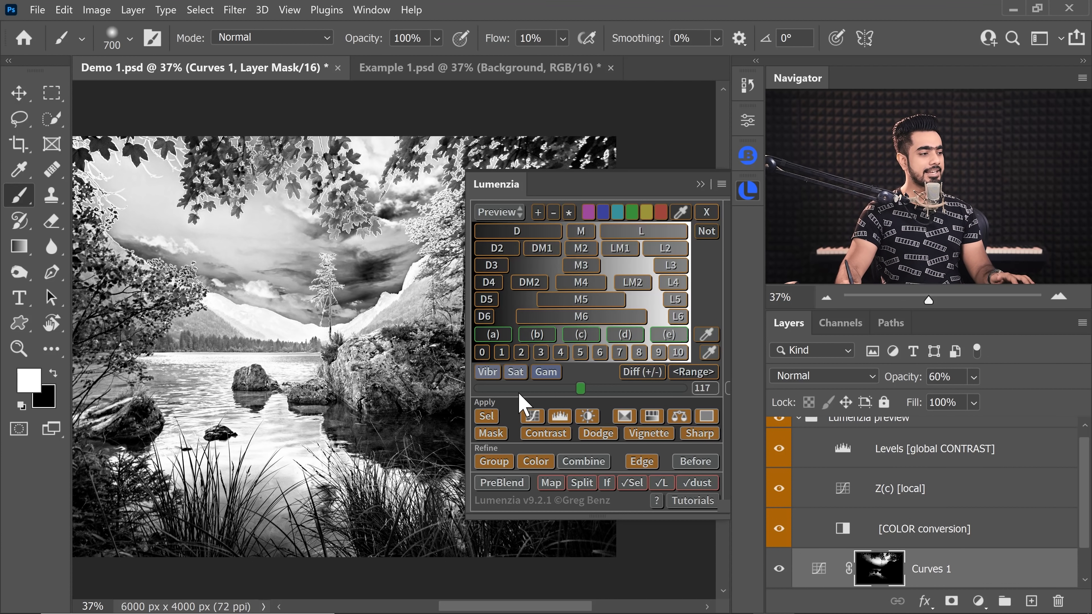
{"action": "left_click", "coordinate": [533, 417]}
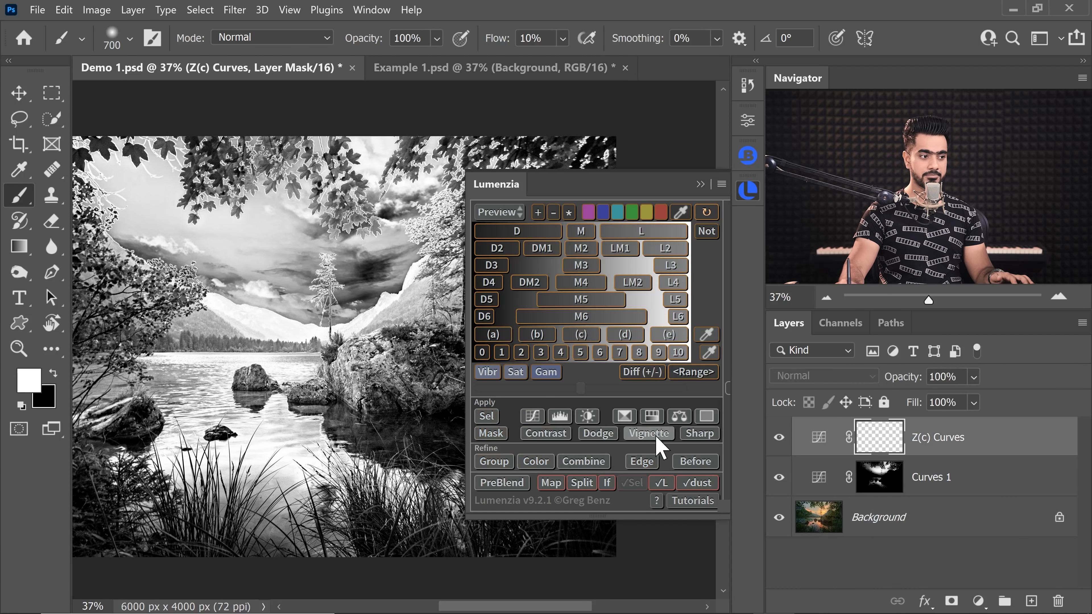
{"action": "left_click", "coordinate": [700, 184]}
Raise the midtones of the Z(c) Curves layer to brighten the rock, and check the full image.
{"action": "scroll", "coordinate": [378, 335], "scroll_direction": "up", "scroll_amount": 8}
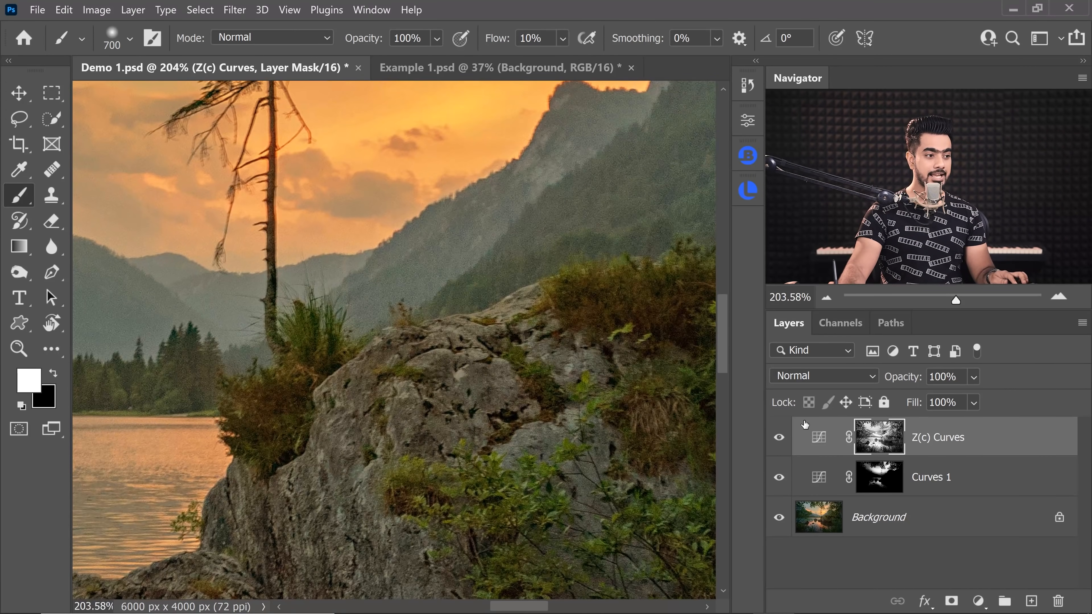
{"action": "double_click", "coordinate": [819, 437]}
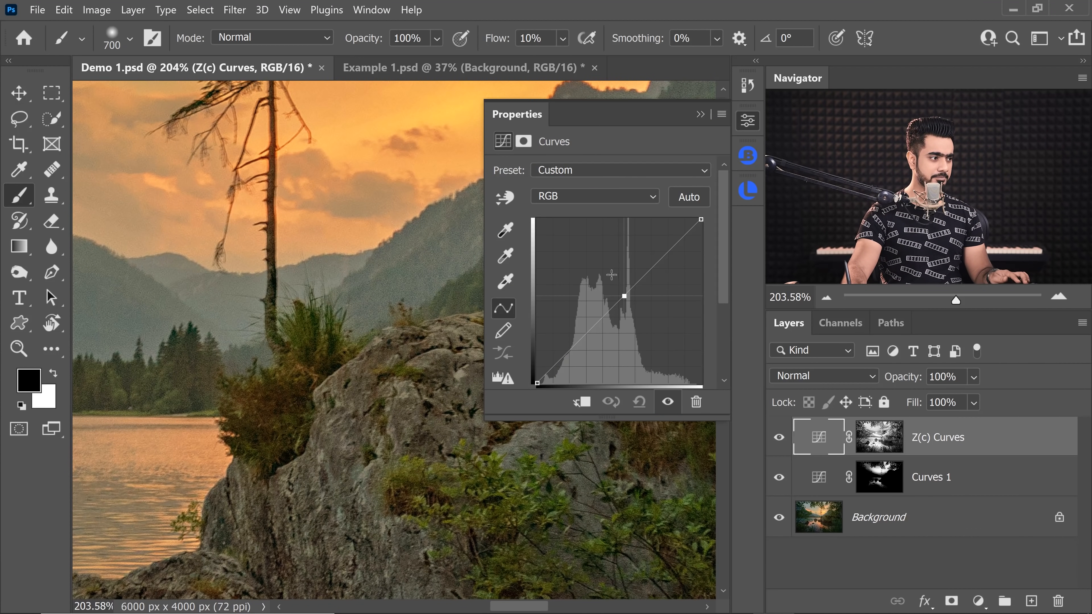
{"action": "left_click_drag", "start_coordinate": [611, 275], "coordinate": [605, 272]}
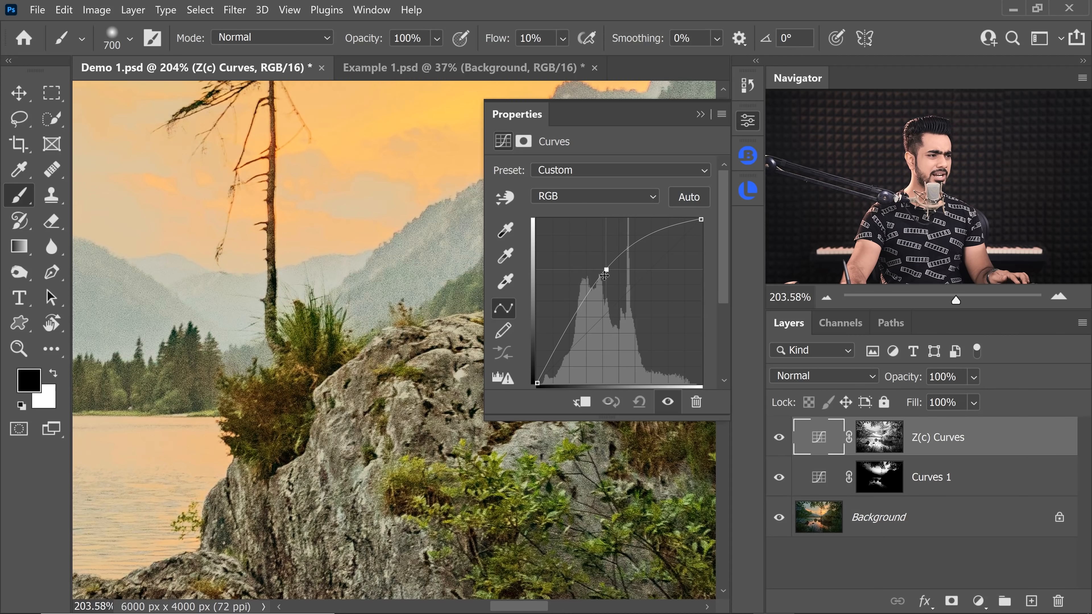
{"action": "scroll", "coordinate": [345, 397], "scroll_direction": "down", "scroll_amount": 7}
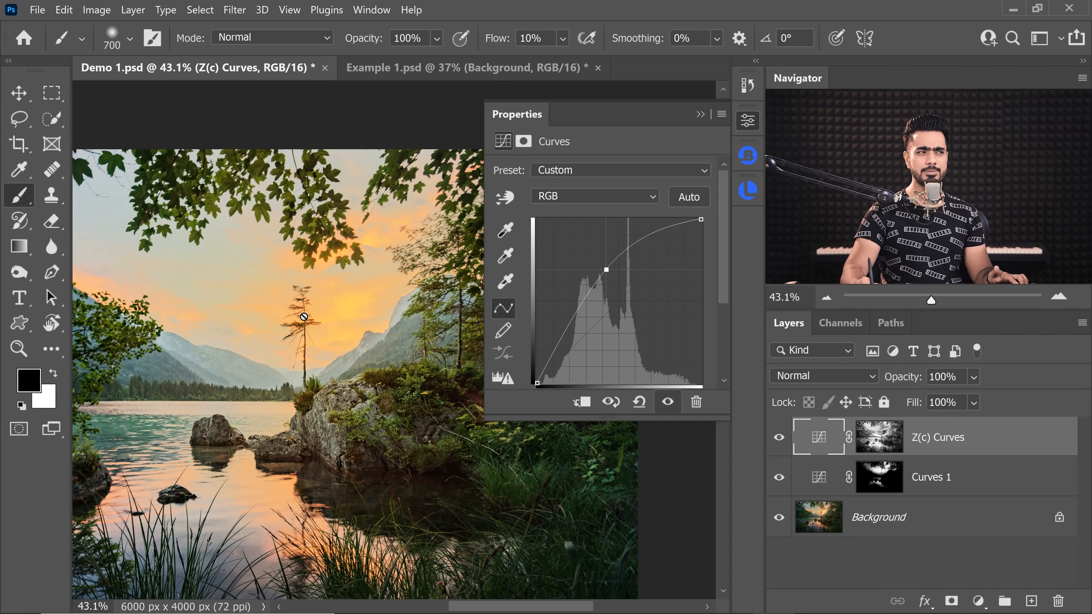
{"action": "left_click", "coordinate": [700, 114]}
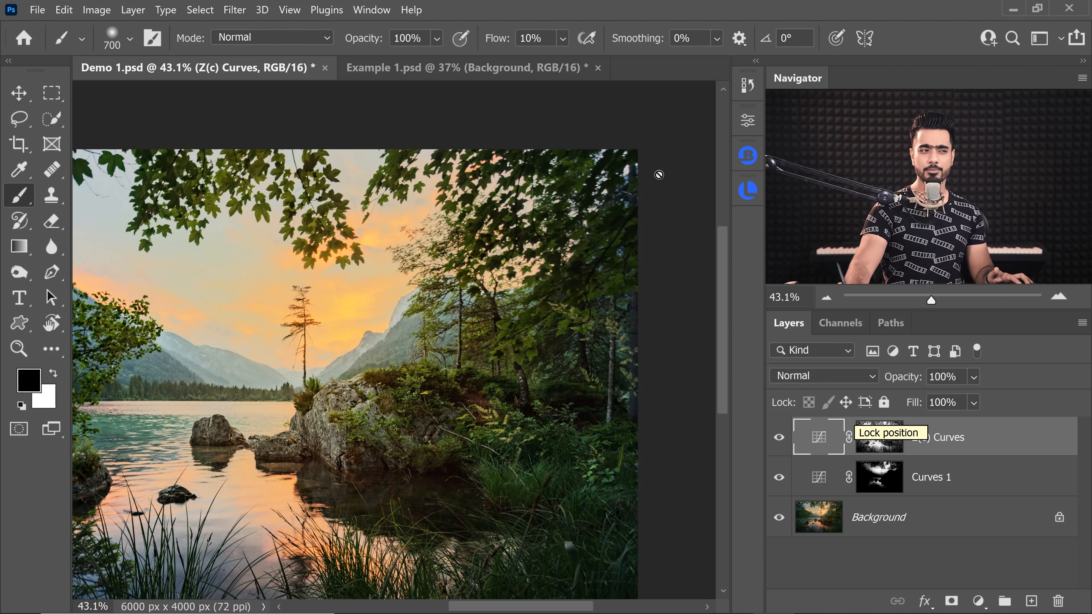
Limit the Z(c) Curves layer with Lumenzia's BlendIf L, compare it by undoing and redoing, and switch to L3.
{"action": "left_click", "coordinate": [749, 193]}
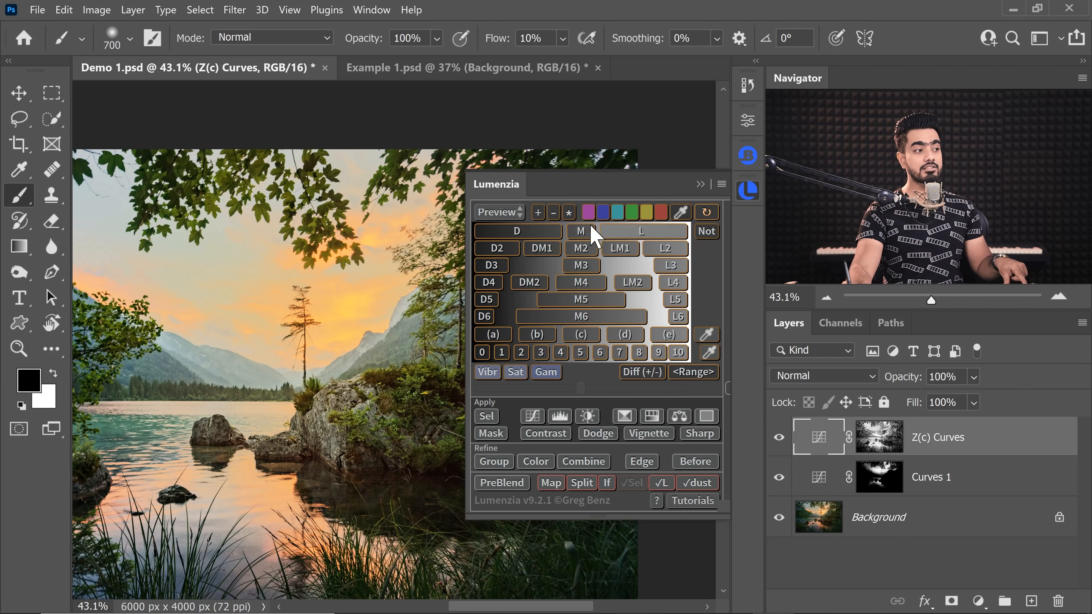
{"action": "left_click", "coordinate": [641, 231], "text": "shift"}
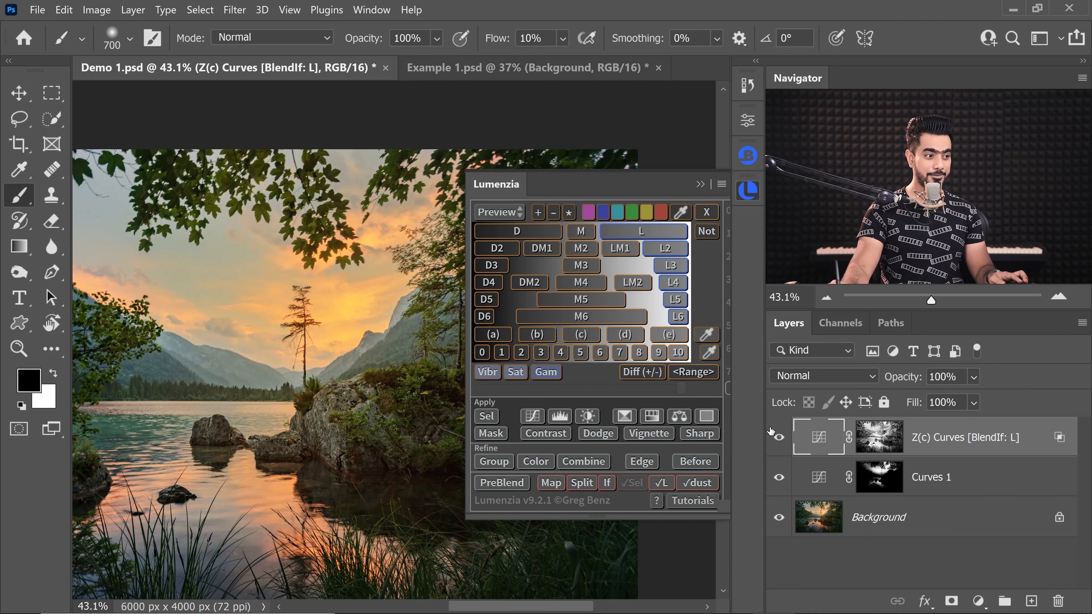
{"action": "key", "text": "ctrl+z"}
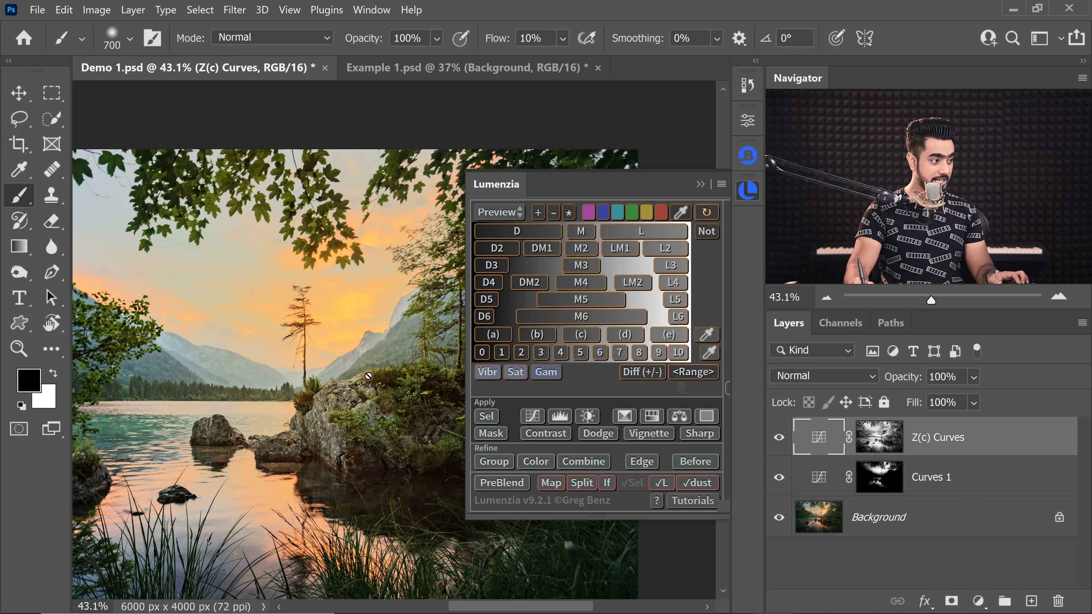
{"action": "key", "text": "ctrl+shift+z"}
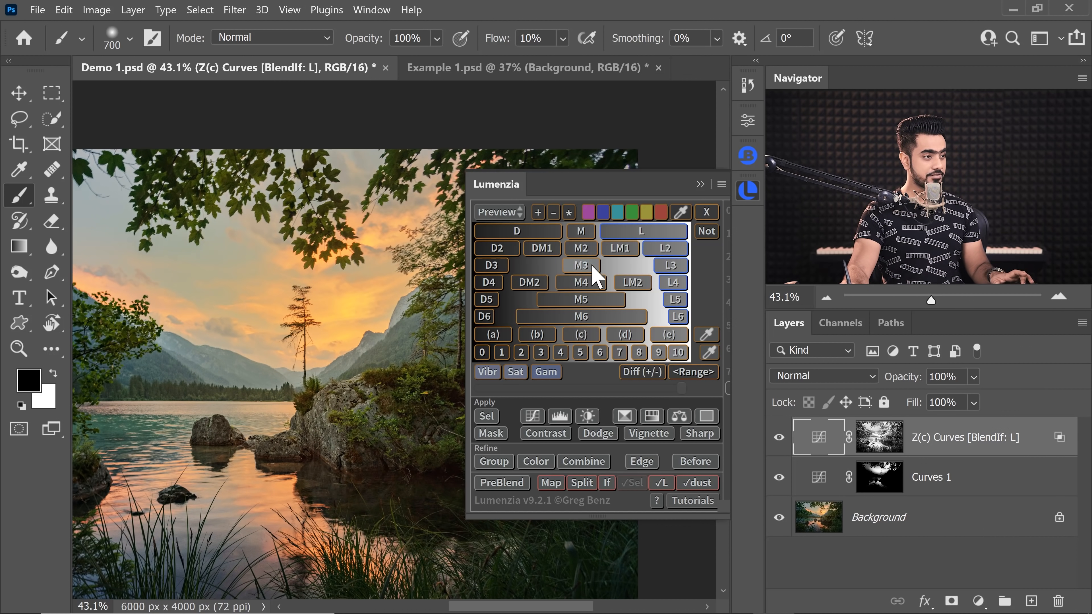
{"action": "left_click", "coordinate": [667, 249]}
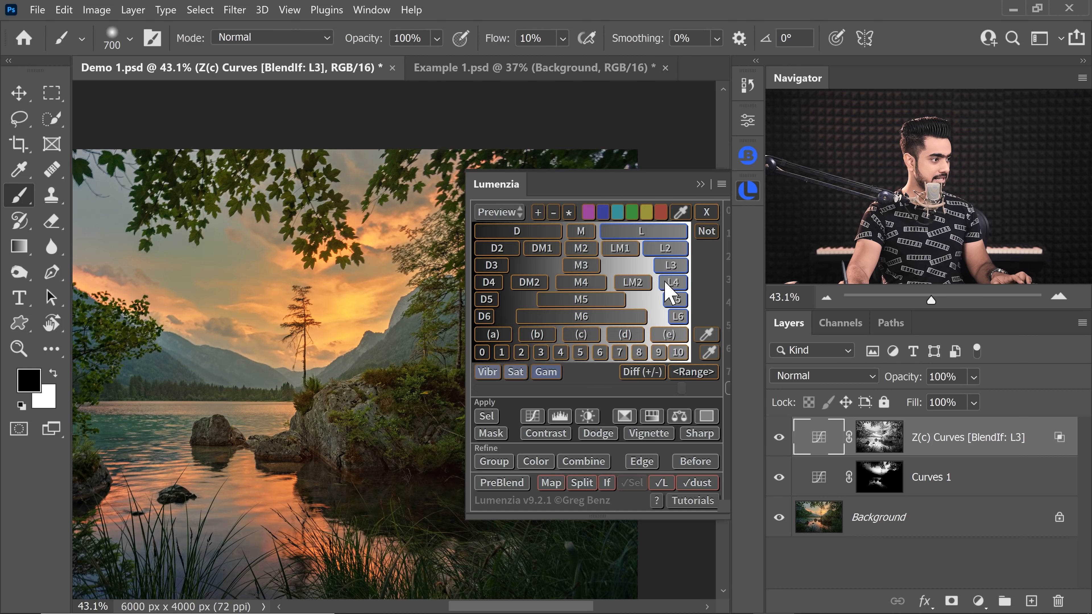
Lift the Z(c) Curves midpoint further up and toward the shadows for a stronger brightening, and close its settings.
{"action": "double_click", "coordinate": [821, 438]}
{"action": "mouse_move", "coordinate": [597, 274]}
{"action": "left_mouse_down"}
{"action": "mouse_move", "coordinate": [587, 232]}
{"action": "mouse_move", "coordinate": [593, 256]}
{"action": "left_mouse_up"}
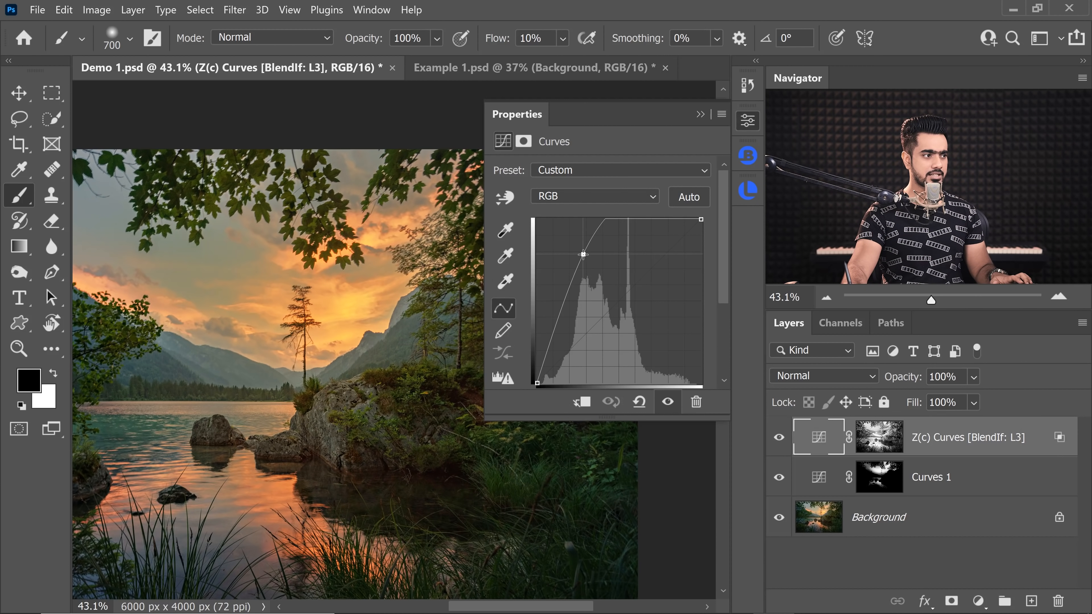
{"action": "left_click", "coordinate": [700, 114]}
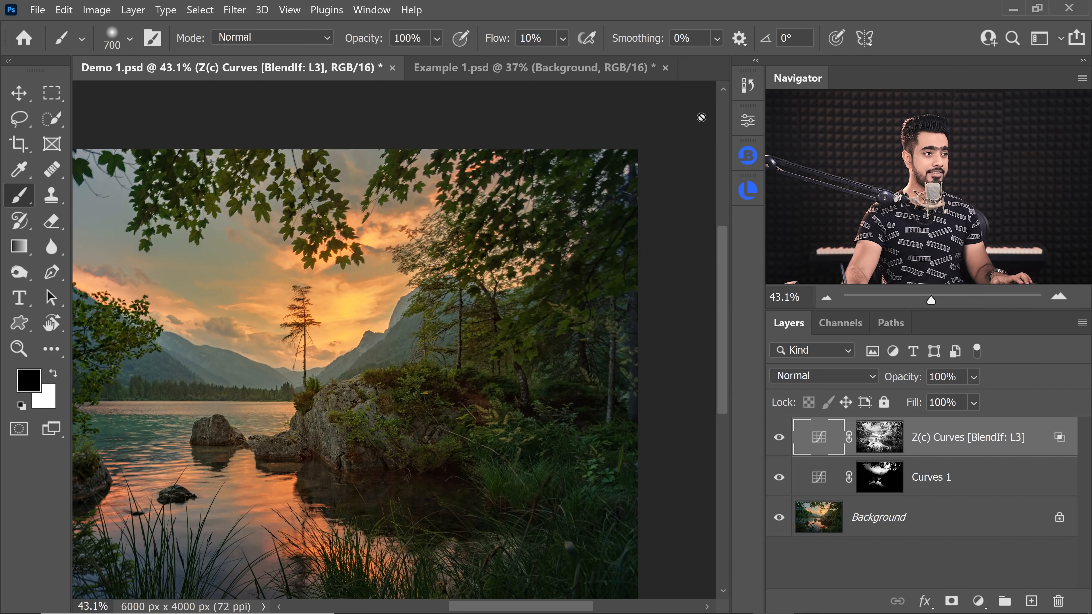
Compare the BlendIf L and L2 restrictions on the Z(c) Curves layer, and keep L2.
{"action": "left_click", "coordinate": [748, 193]}
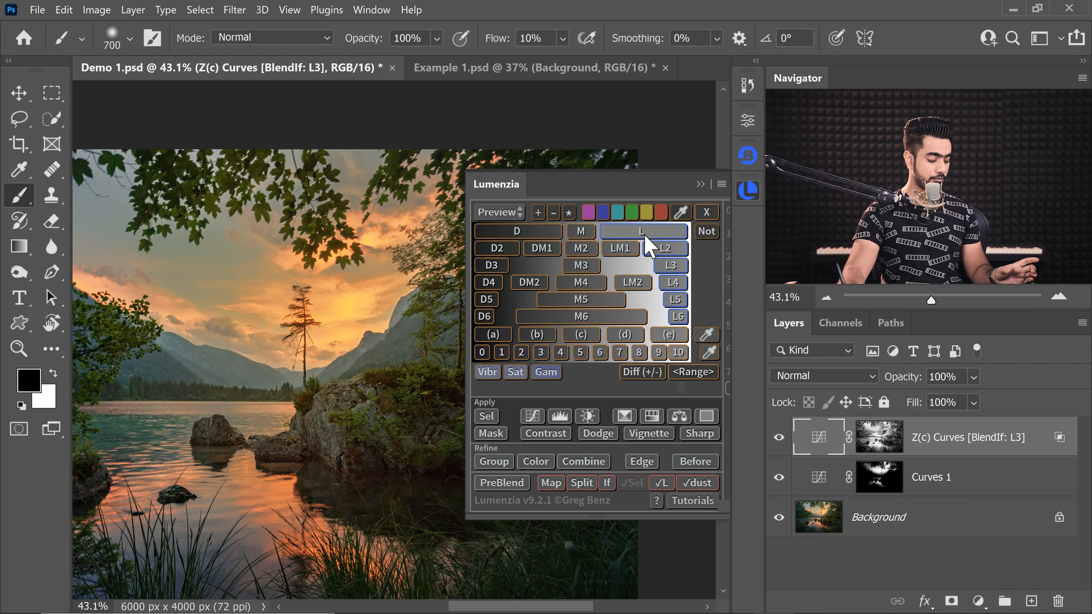
{"action": "left_click", "coordinate": [663, 235]}
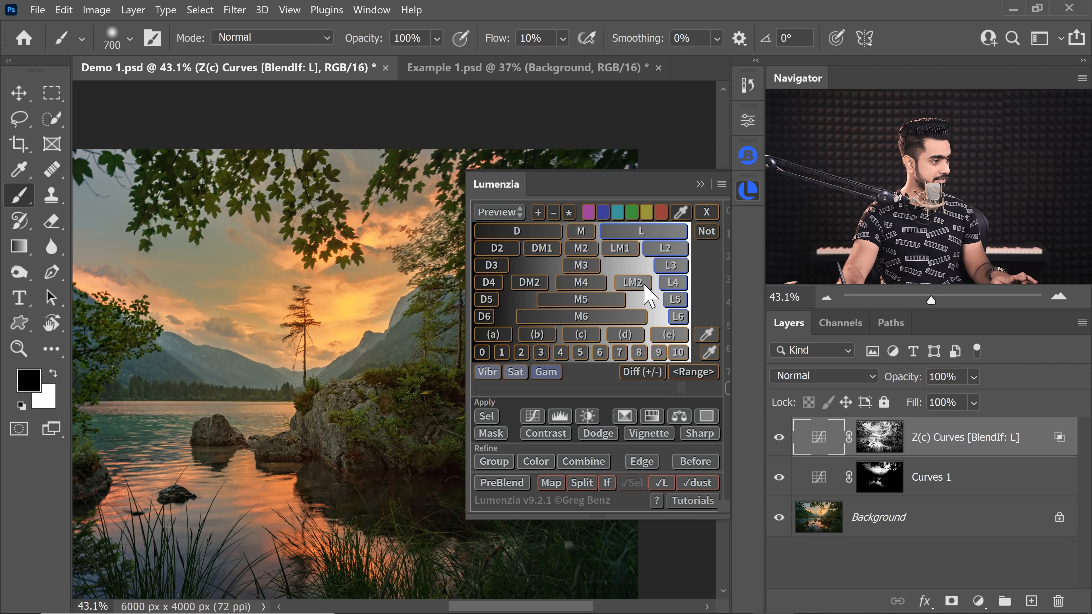
{"action": "left_click", "coordinate": [664, 248]}
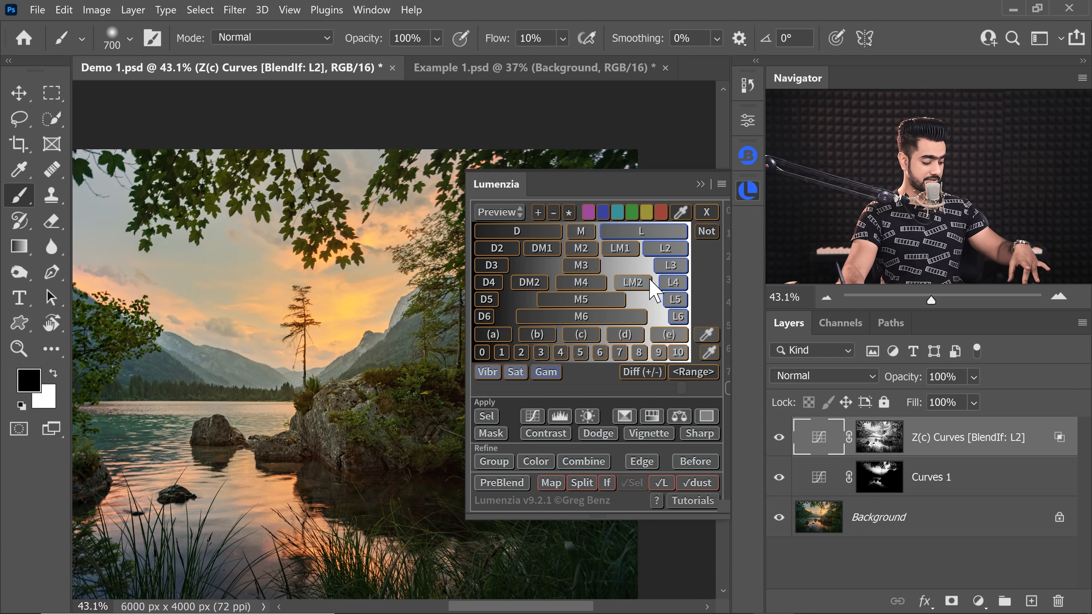
{"action": "left_click", "coordinate": [663, 235]}
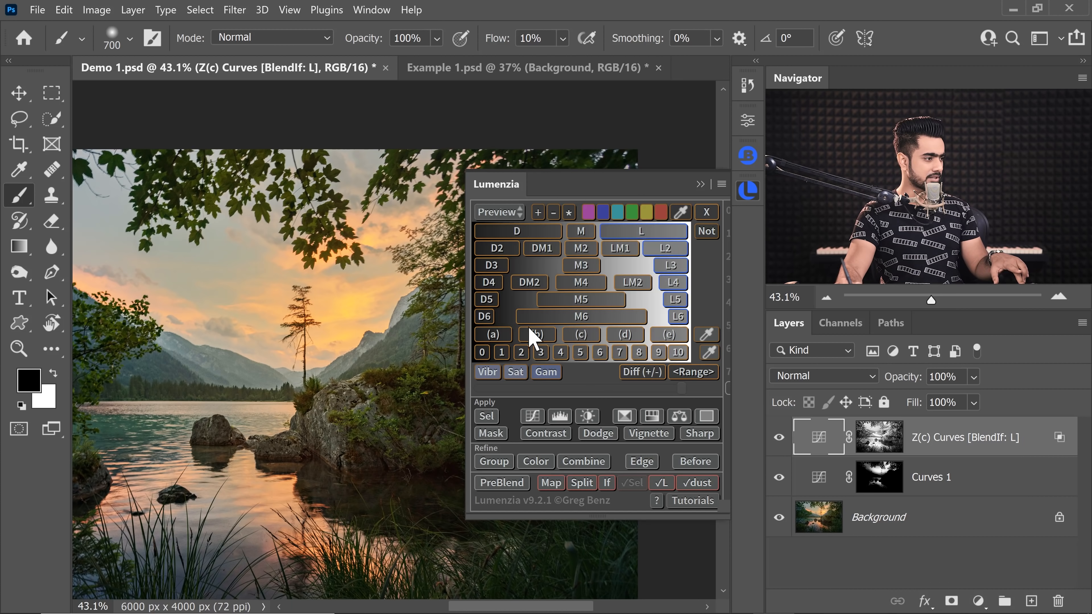
{"action": "left_click", "coordinate": [664, 248]}
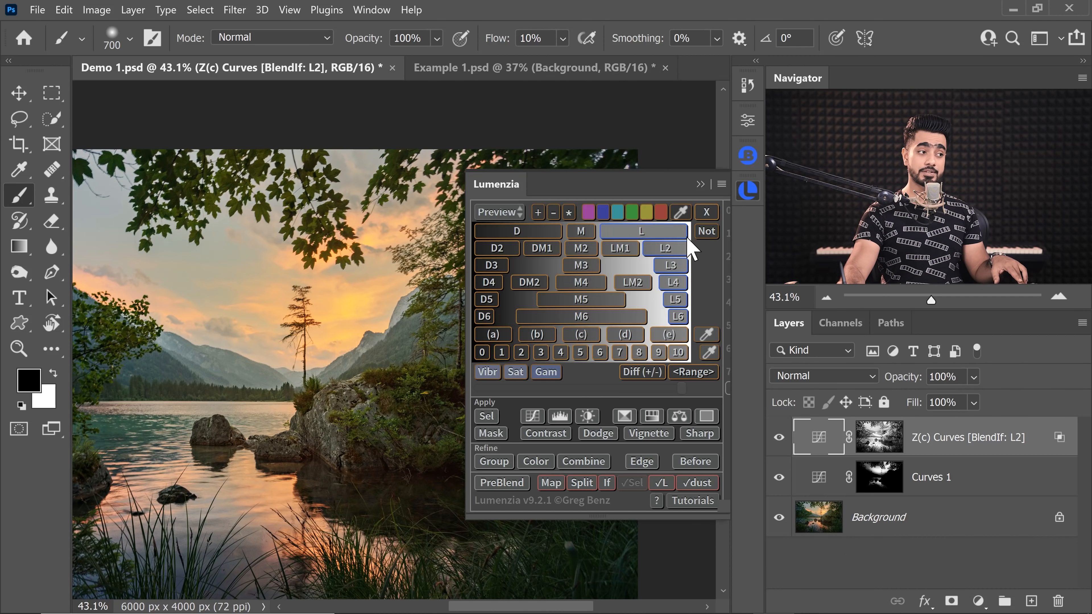
Switch the Z(c) Curves layer's BlendIf restriction from L2 to Lumenzia's L.
{"action": "left_click", "coordinate": [663, 232]}
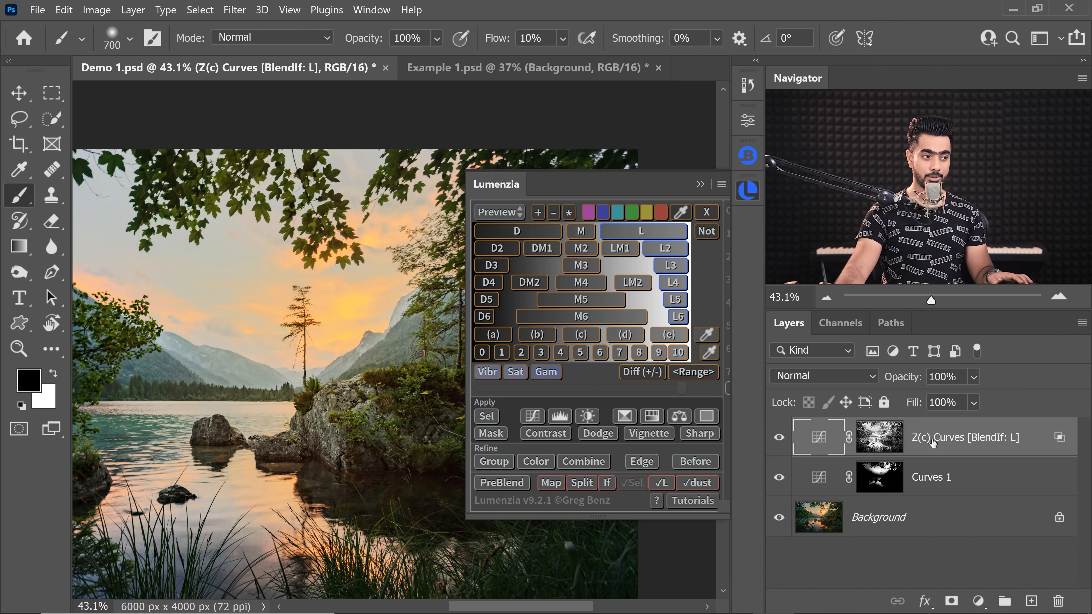
{"action": "left_click", "coordinate": [700, 185]}
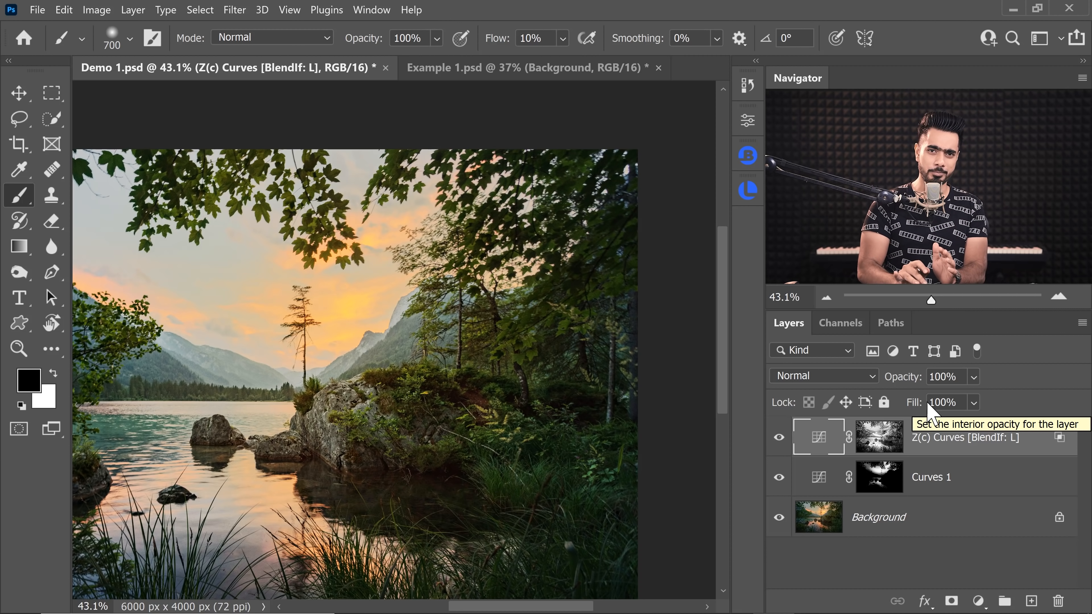
Put the Z(c) Curves layer in a black-masked Lumenzia group, select the group's mask with white as foreground, and collapse the group.
{"action": "left_click", "coordinate": [749, 190]}
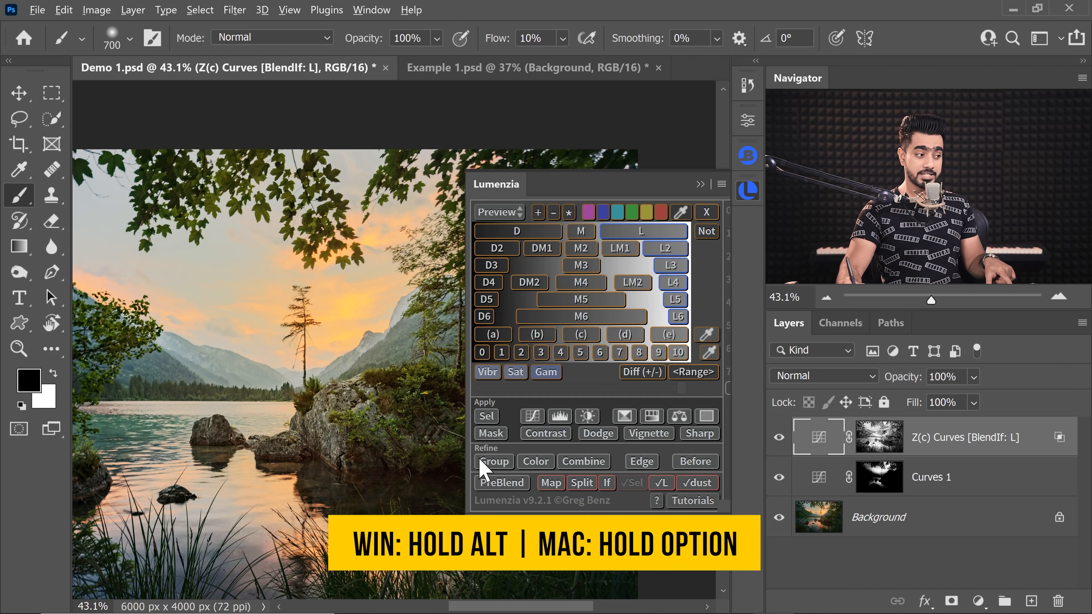
{"action": "left_click", "coordinate": [494, 464]}
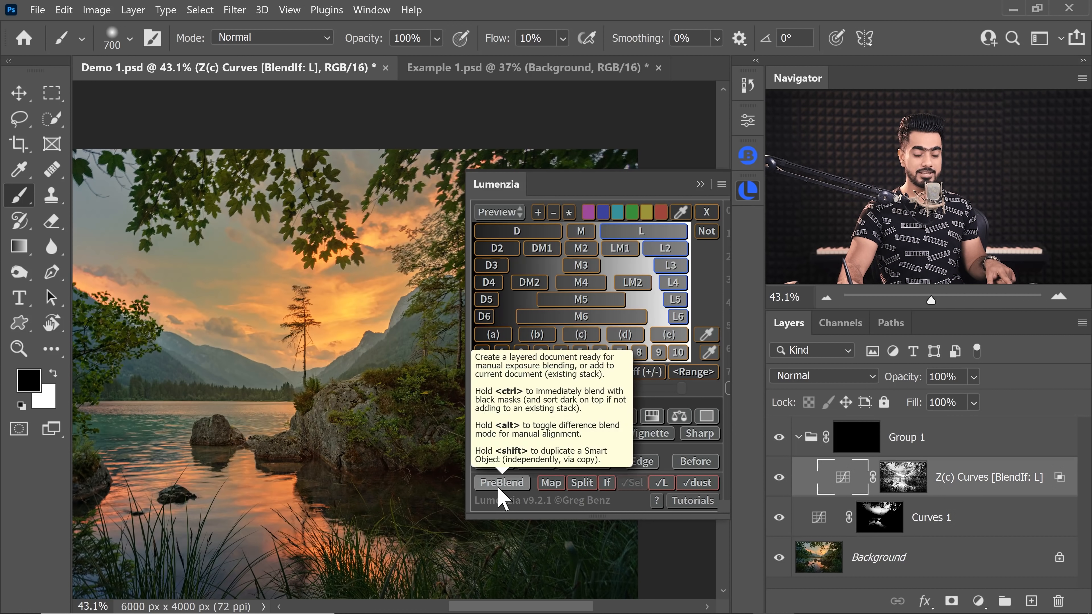
{"action": "left_click", "coordinate": [872, 448]}
{"action": "key", "text": "x"}
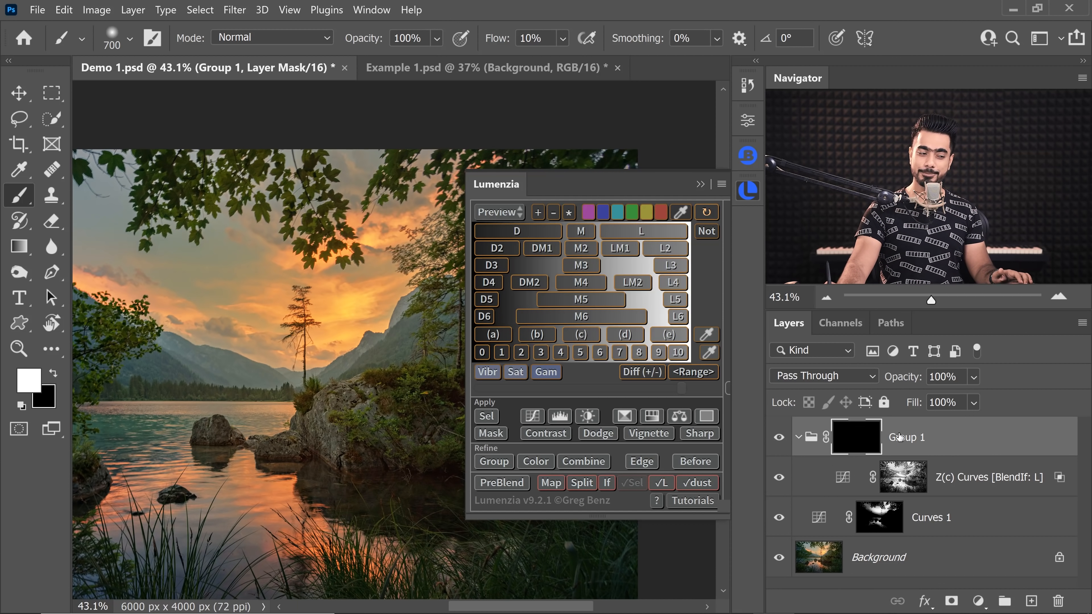
{"action": "left_click", "coordinate": [798, 438]}
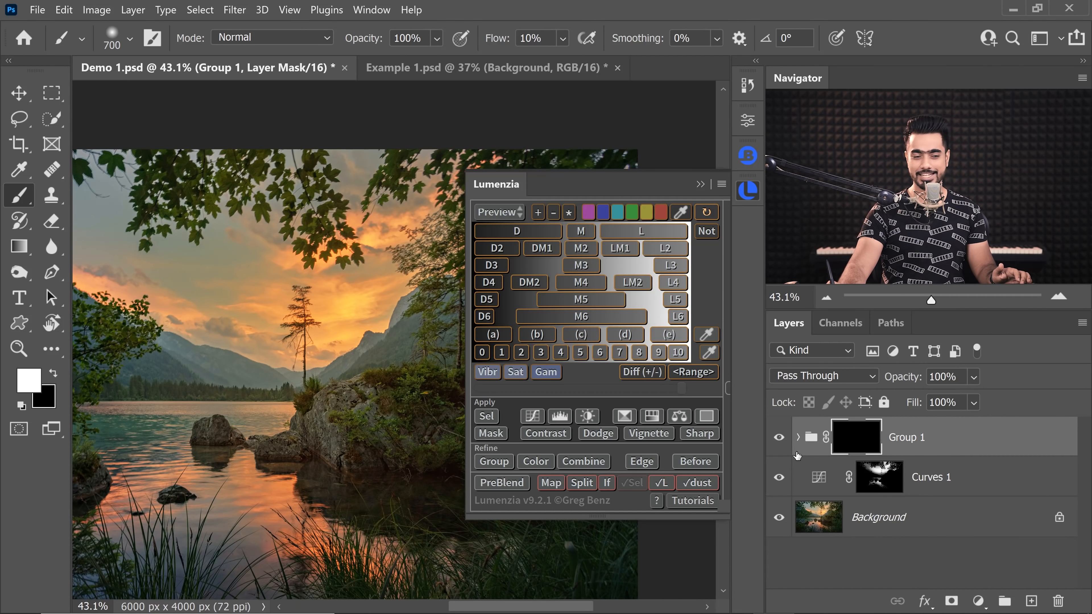
{"action": "left_click", "coordinate": [700, 184]}
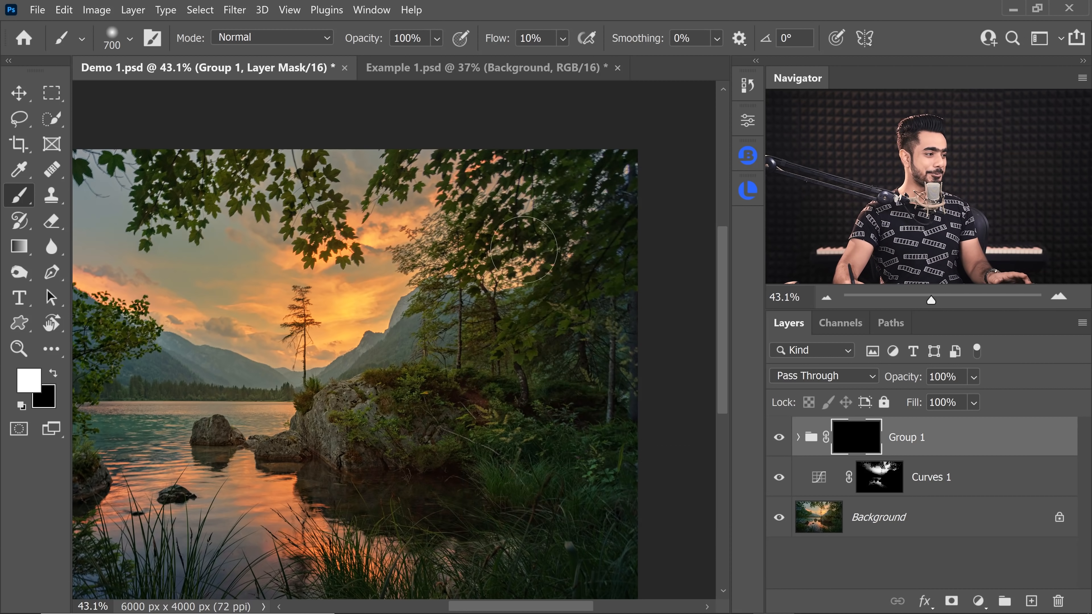
Paint white on the group's mask over the top of the large rock, reducing the brush size to about 101 px.
{"action": "left_click_drag", "start_coordinate": [336, 397], "coordinate": [413, 394]}
{"action": "mouse_move", "coordinate": [412, 341]}
{"action": "left_mouse_down"}
{"action": "mouse_move", "coordinate": [221, 298]}
{"action": "mouse_move", "coordinate": [133, 294]}
{"action": "left_mouse_up"}
{"action": "left_click_drag", "start_coordinate": [331, 359], "coordinate": [356, 357]}
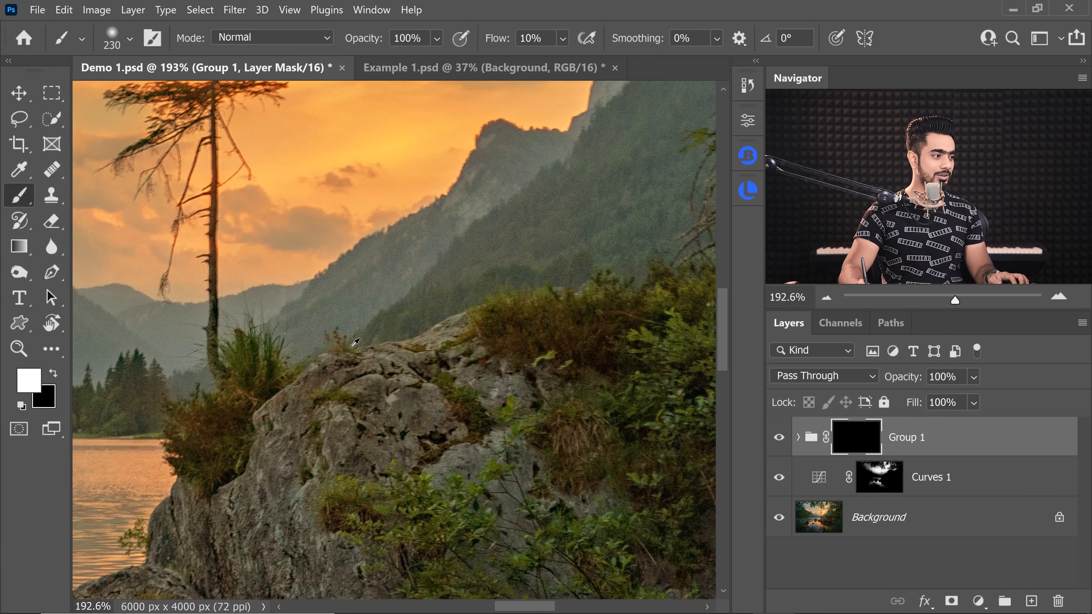
{"action": "right_click", "coordinate": [296, 340]}
{"action": "left_click_drag", "start_coordinate": [252, 368], "coordinate": [155, 366]}
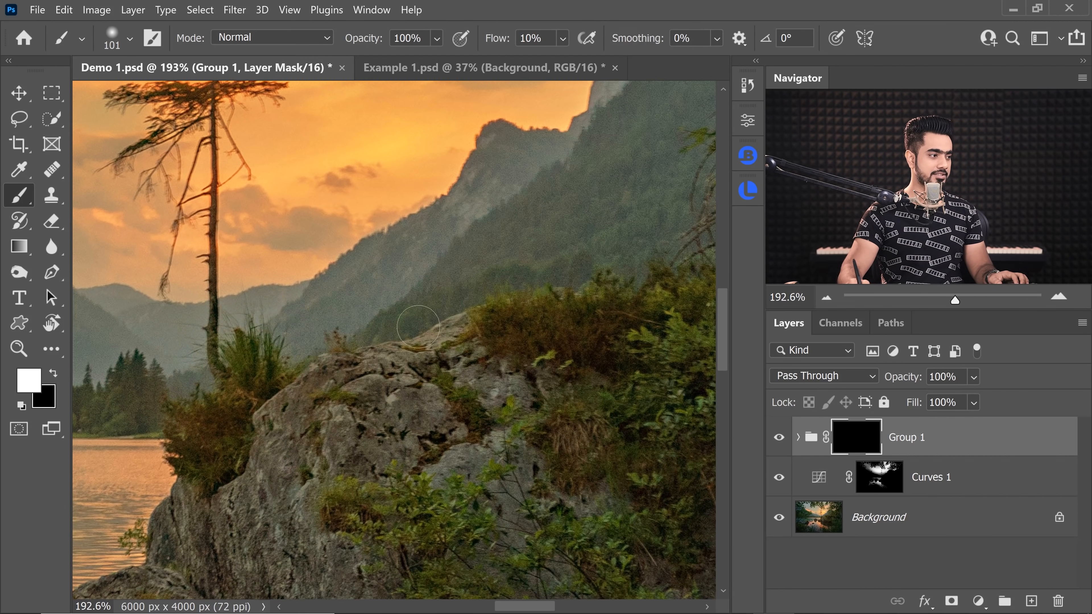
{"action": "mouse_move", "coordinate": [344, 370]}
{"action": "left_mouse_down"}
{"action": "mouse_move", "coordinate": [392, 364]}
{"action": "mouse_move", "coordinate": [552, 287]}
{"action": "left_mouse_up"}
Reveal the brightening on the large rock's side and the smaller rocks by painting the group's mask with a 45 px white brush.
{"action": "key", "text": "bracketleft"}
{"action": "key", "text": "bracketleft"}
{"action": "key", "text": "bracketleft"}
{"action": "key", "text": "bracketleft"}
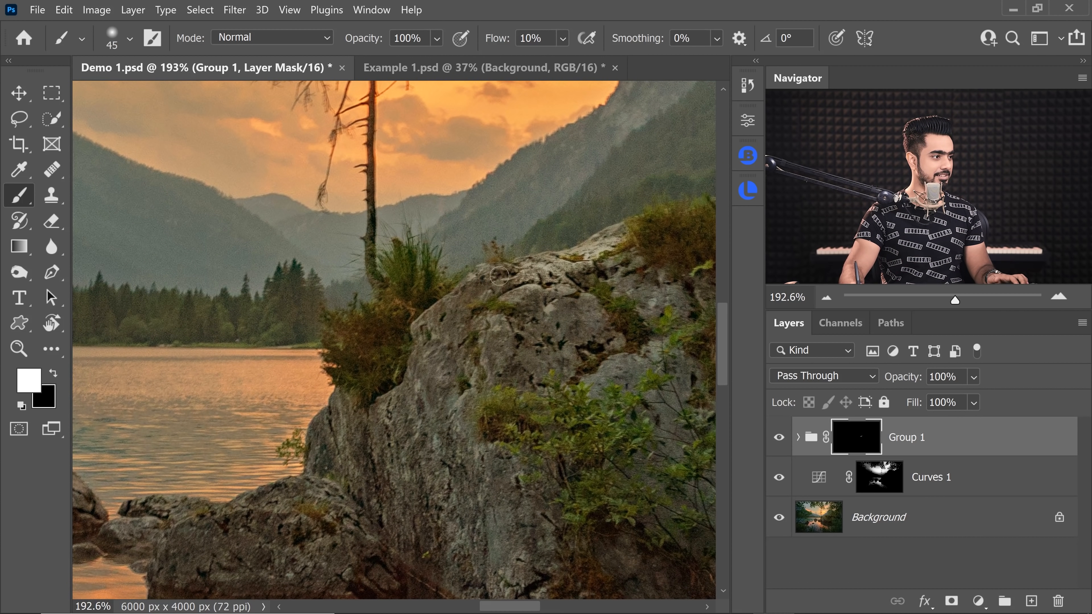
{"action": "left_click_drag", "start_coordinate": [421, 344], "coordinate": [561, 247]}
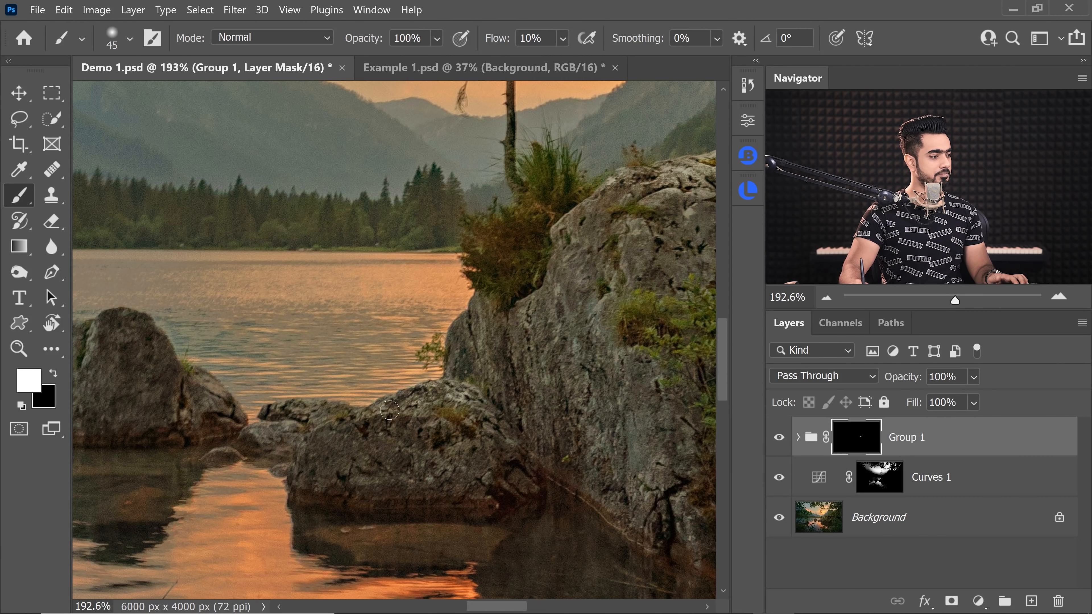
{"action": "left_click_drag", "start_coordinate": [339, 419], "coordinate": [320, 413]}
{"action": "mouse_move", "coordinate": [379, 394]}
{"action": "left_mouse_down"}
{"action": "mouse_move", "coordinate": [329, 393]}
{"action": "mouse_move", "coordinate": [362, 388]}
{"action": "mouse_move", "coordinate": [419, 450]}
{"action": "left_mouse_up"}
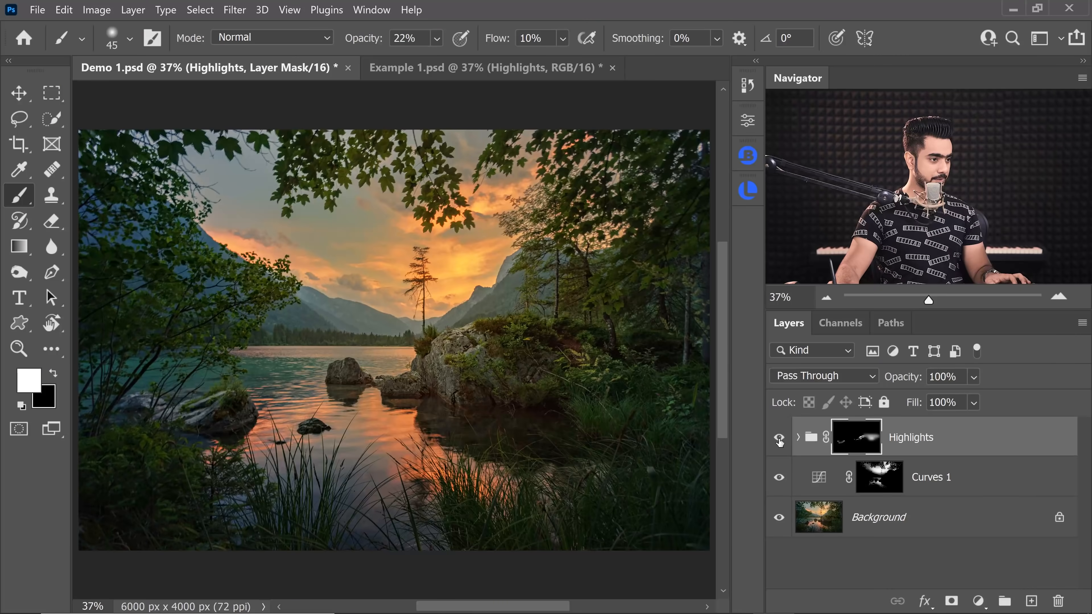
Compare the image with the Highlights group hidden and shown, both in full view and close up on the rocks.
{"action": "left_click", "coordinate": [780, 443]}
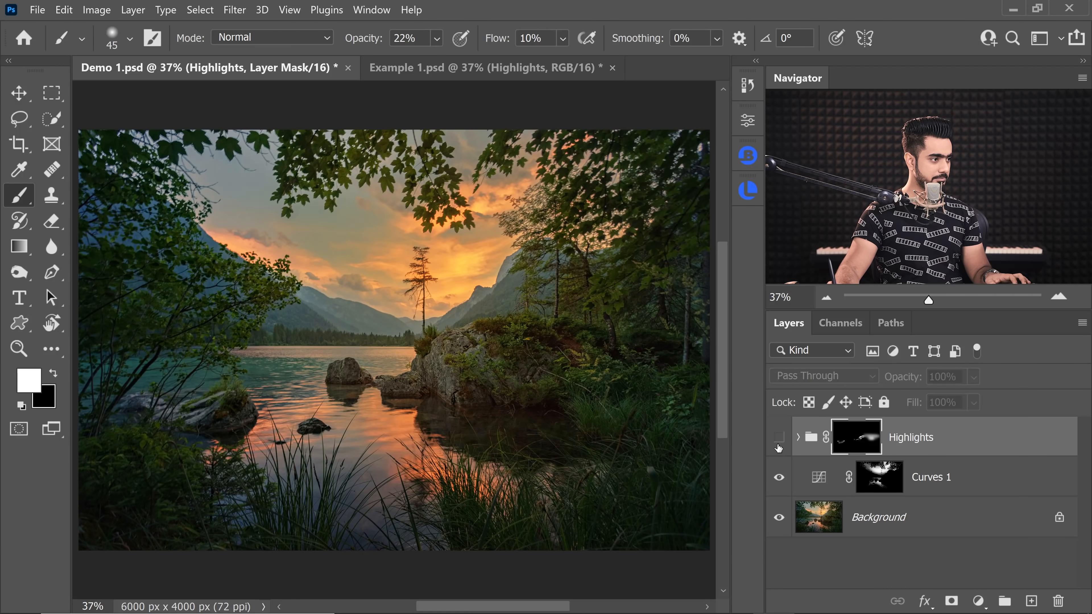
{"action": "left_click", "coordinate": [779, 441]}
{"action": "scroll", "coordinate": [451, 344], "scroll_direction": "up", "scroll_amount": 5}
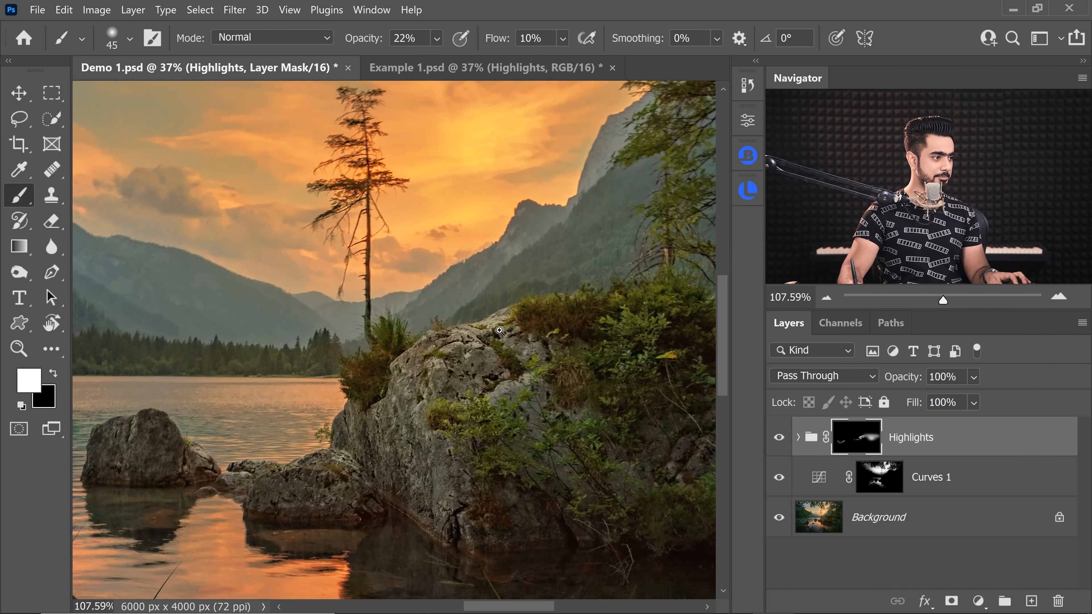
{"action": "left_click", "coordinate": [780, 440]}
{"action": "left_click", "coordinate": [779, 443]}
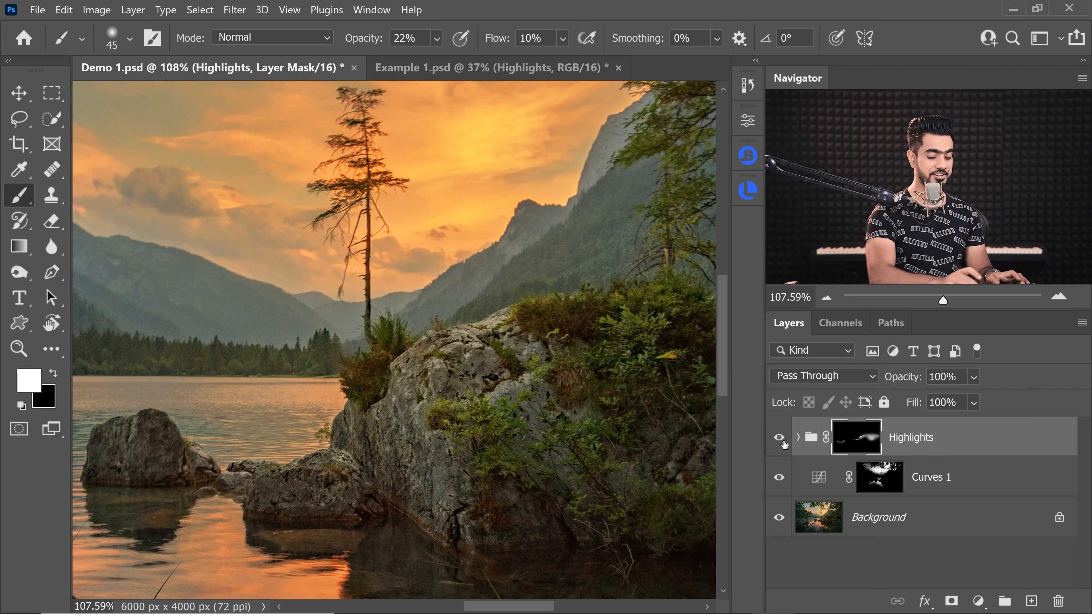
{"action": "key", "text": "ctrl+0"}
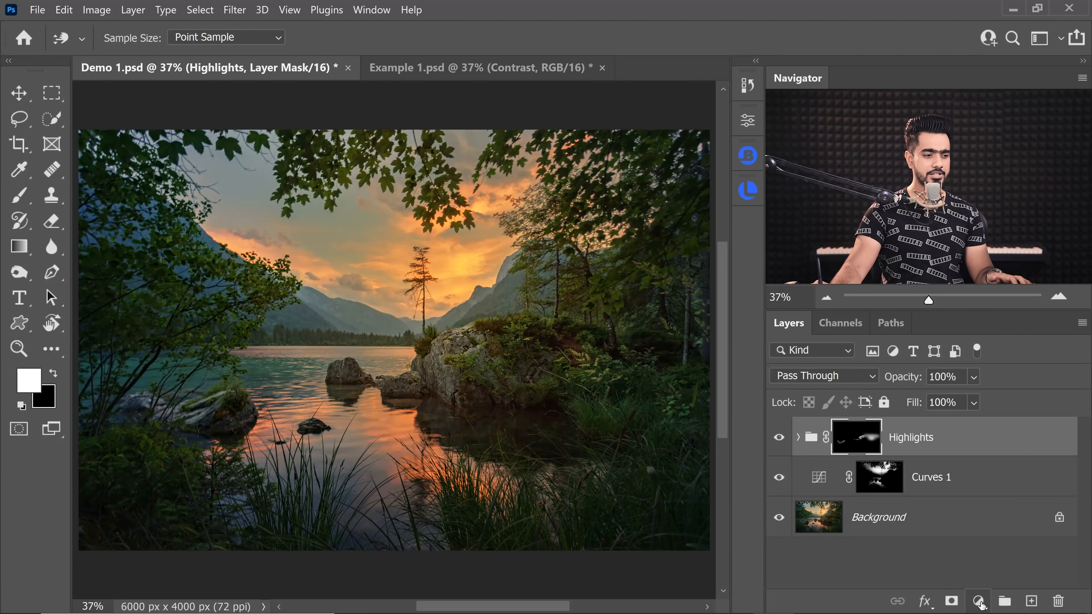
Add a Curves adjustment layer above the Highlights group and anchor its curve at the midpoint.
{"action": "left_click", "coordinate": [978, 603]}
{"action": "left_click", "coordinate": [975, 395]}
{"action": "key", "text": "b"}
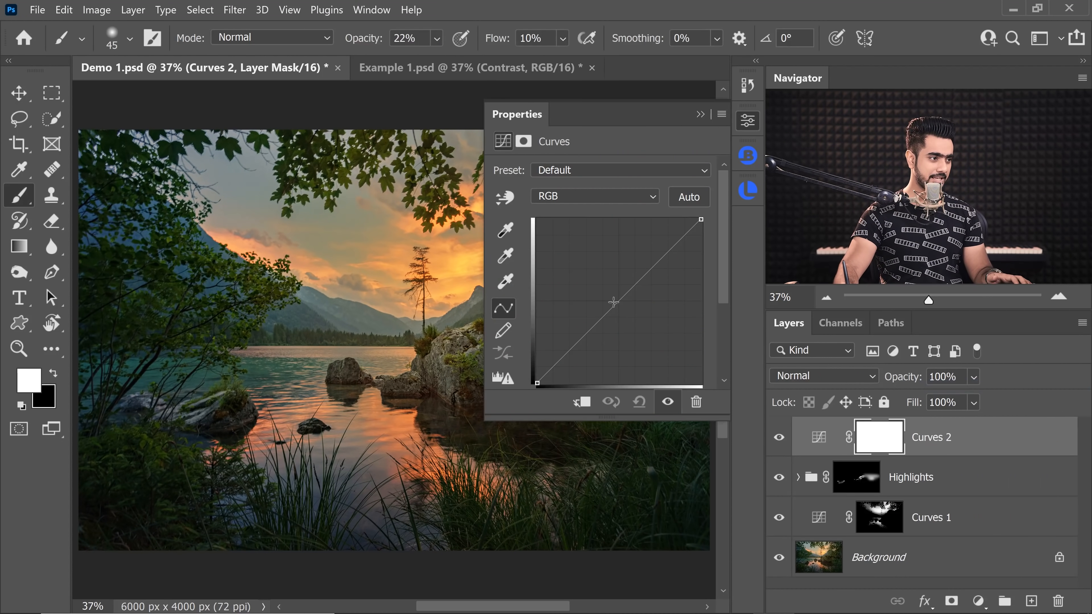
{"action": "left_click", "coordinate": [619, 301]}
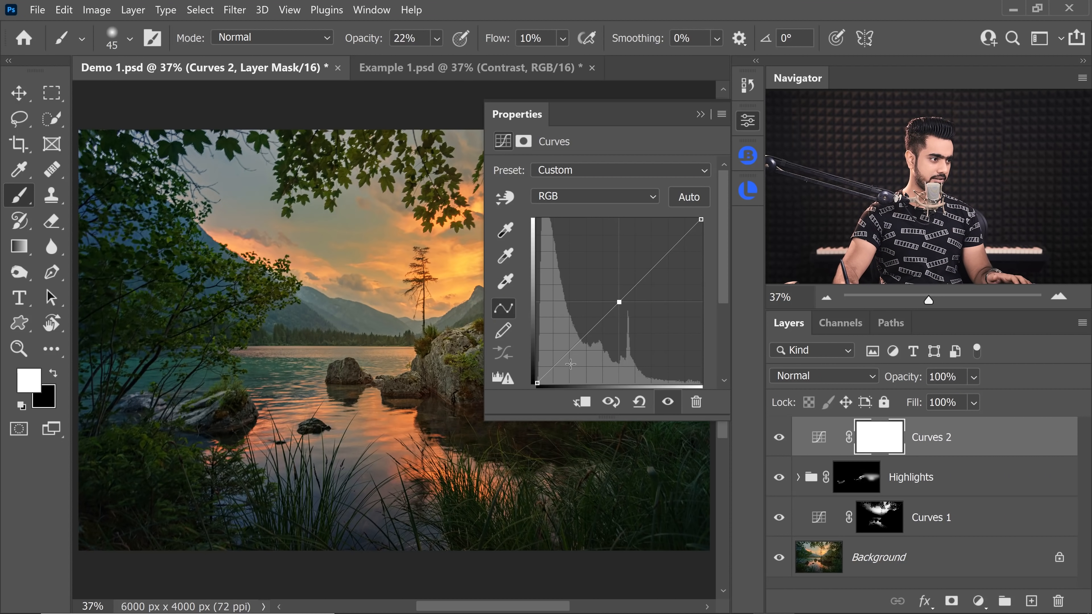
Pull the shadow portion of the Curves 2 curve slightly down to deepen the contrast.
{"action": "scroll", "coordinate": [378, 364], "scroll_direction": "down", "scroll_amount": 3}
{"action": "left_click_drag", "start_coordinate": [383, 366], "coordinate": [317, 366]}
{"action": "scroll", "coordinate": [407, 355], "scroll_direction": "up", "scroll_amount": 1}
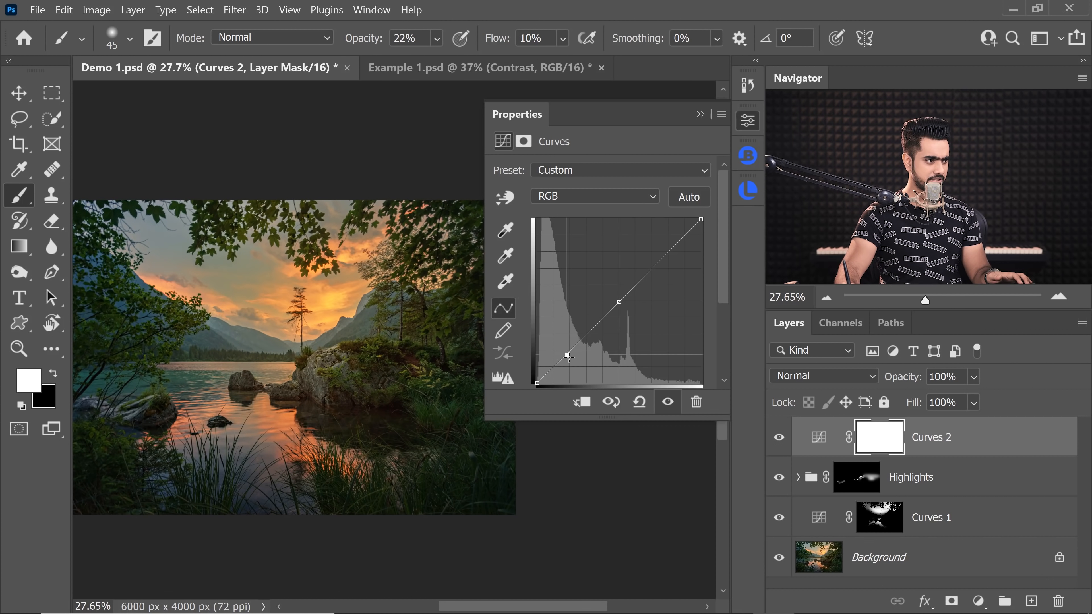
{"action": "left_click_drag", "start_coordinate": [569, 356], "coordinate": [571, 362]}
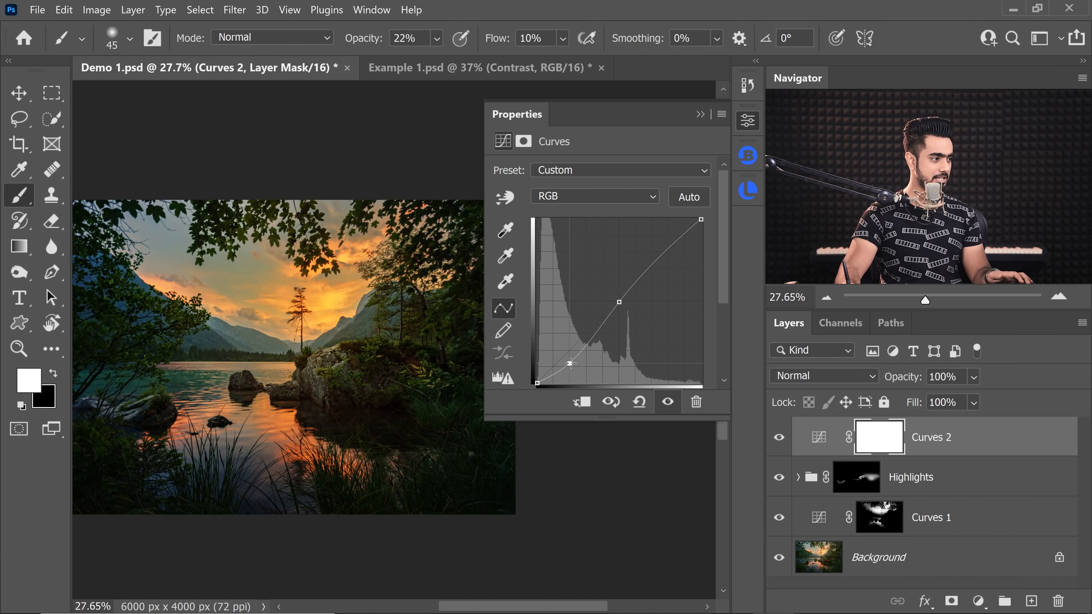
{"action": "left_click_drag", "start_coordinate": [570, 360], "coordinate": [570, 358]}
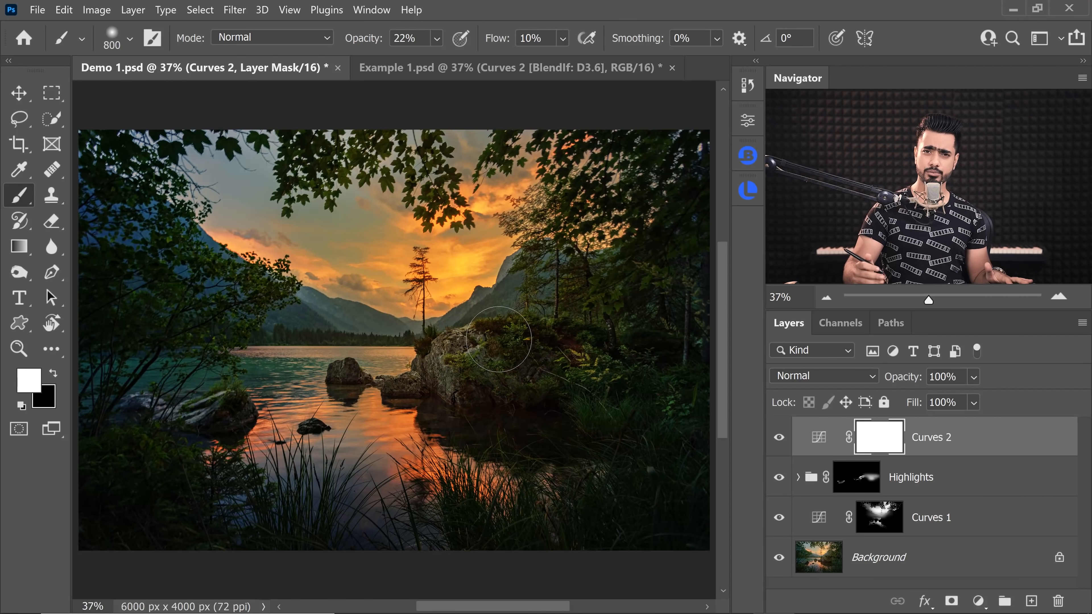
Add another Curves adjustment layer above Curves 2, raise its midtones to brighten the image, and close its settings.
{"action": "left_click", "coordinate": [978, 600]}
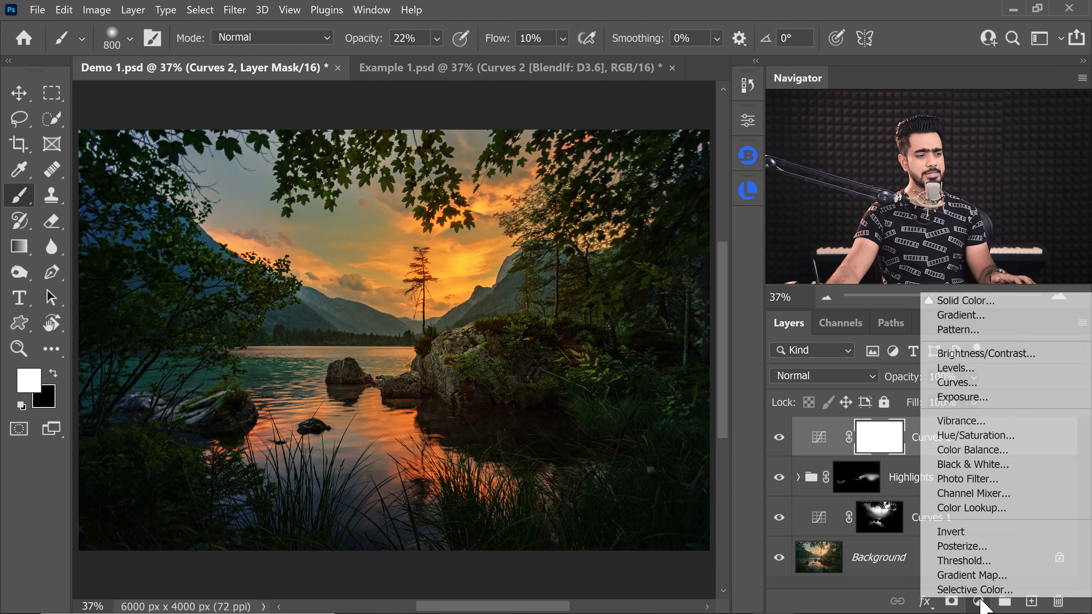
{"action": "left_click", "coordinate": [941, 381]}
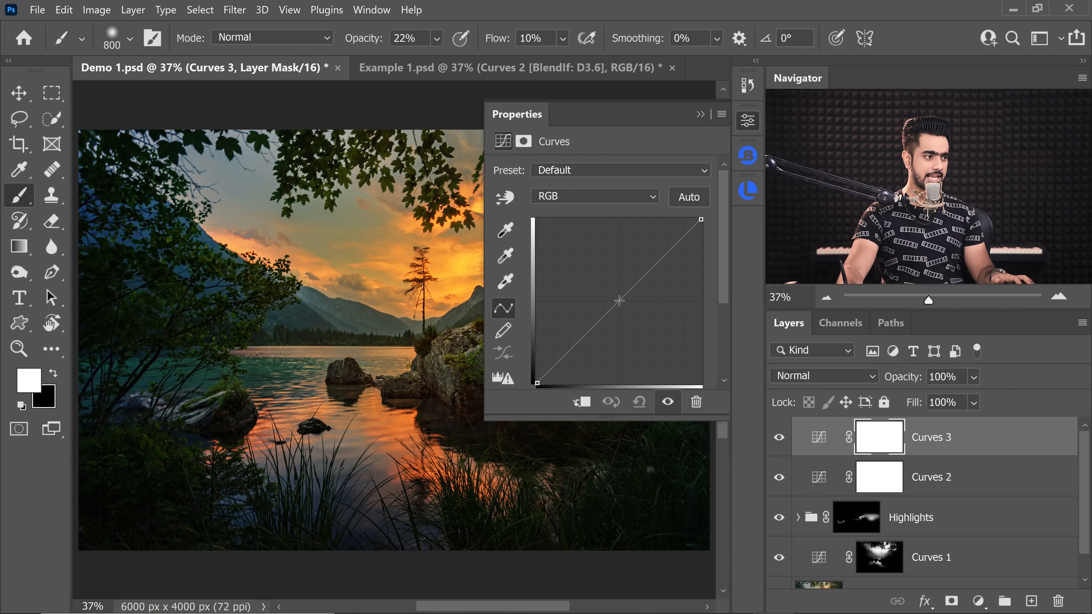
{"action": "left_click", "coordinate": [618, 301]}
{"action": "left_click_drag", "start_coordinate": [615, 296], "coordinate": [613, 282]}
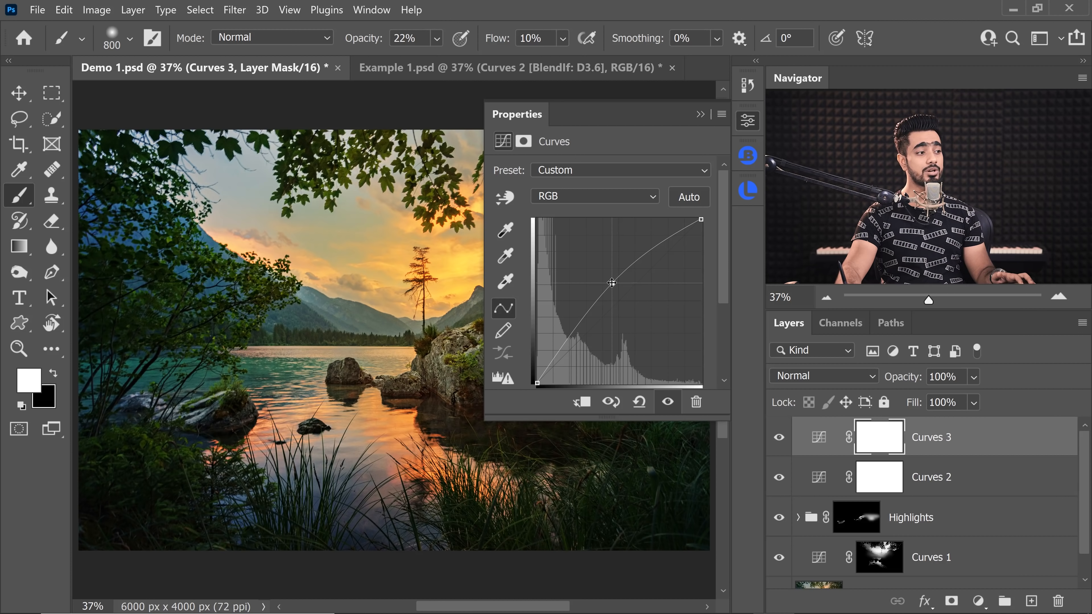
{"action": "left_click_drag", "start_coordinate": [613, 283], "coordinate": [611, 280]}
{"action": "left_click", "coordinate": [700, 114]}
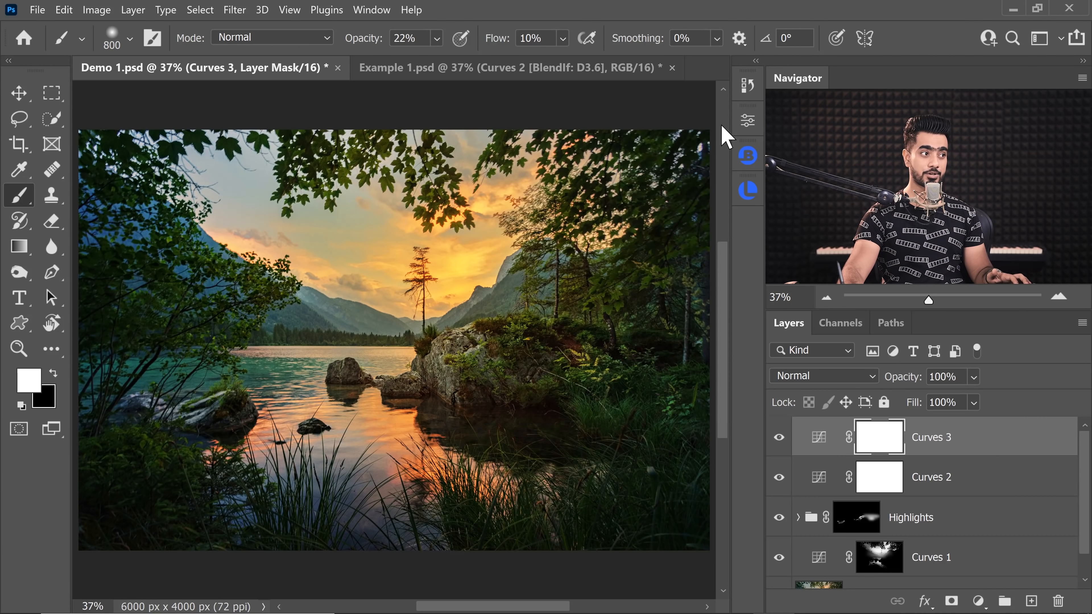
Limit the Curves 3 layer to the dark tones with Lumenzia's BlendIf D.
{"action": "left_click", "coordinate": [749, 192]}
{"action": "scroll", "coordinate": [335, 277], "scroll_direction": "down", "scroll_amount": 5}
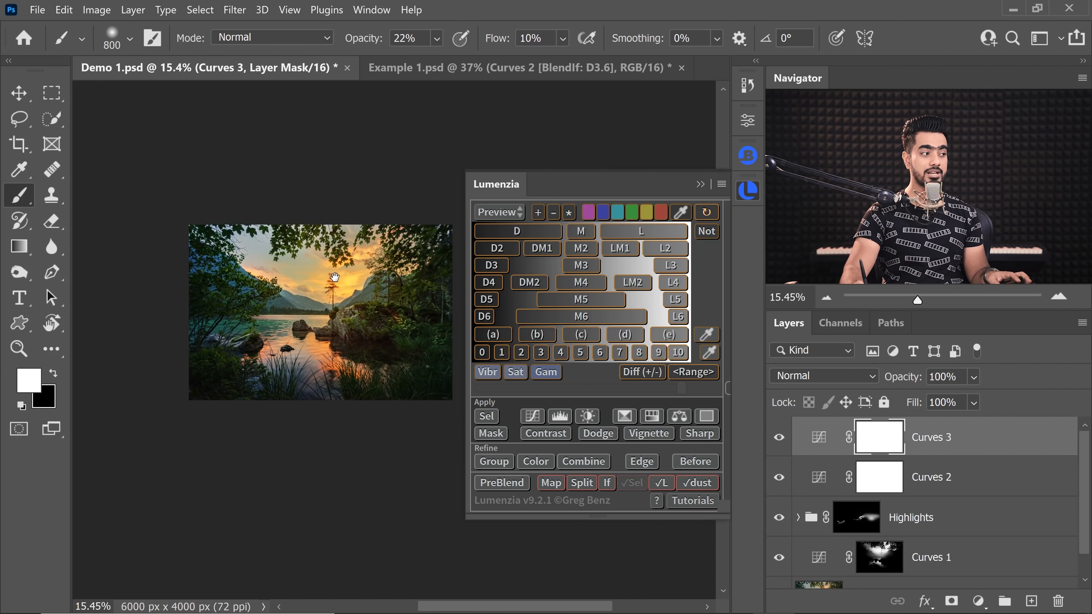
{"action": "left_click_drag", "start_coordinate": [335, 278], "coordinate": [199, 281]}
{"action": "left_click_drag", "start_coordinate": [301, 269], "coordinate": [446, 263]}
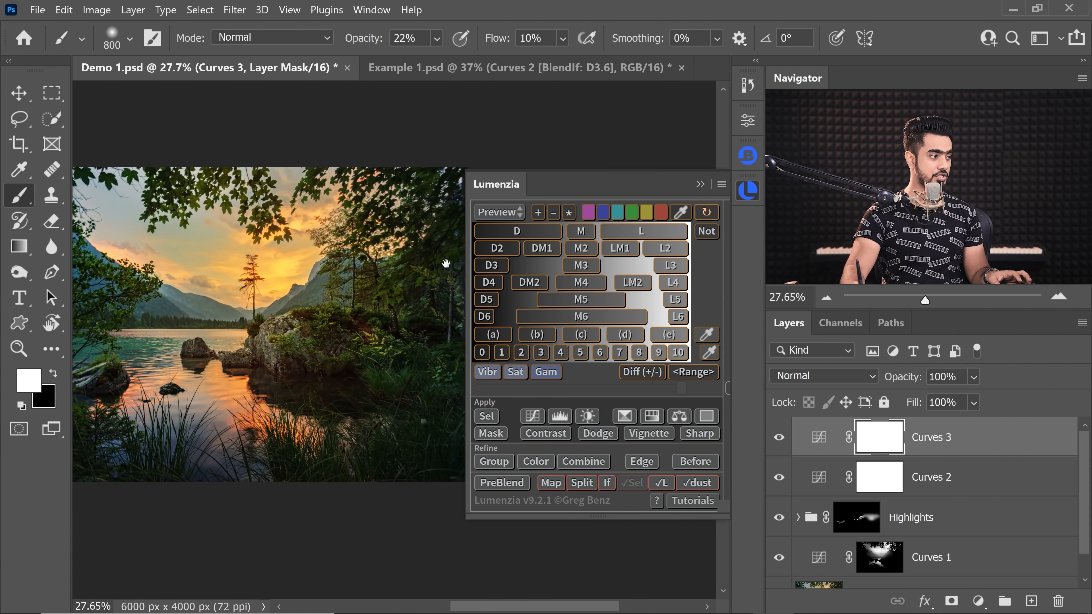
{"action": "scroll", "coordinate": [380, 279], "scroll_direction": "down", "scroll_amount": 2}
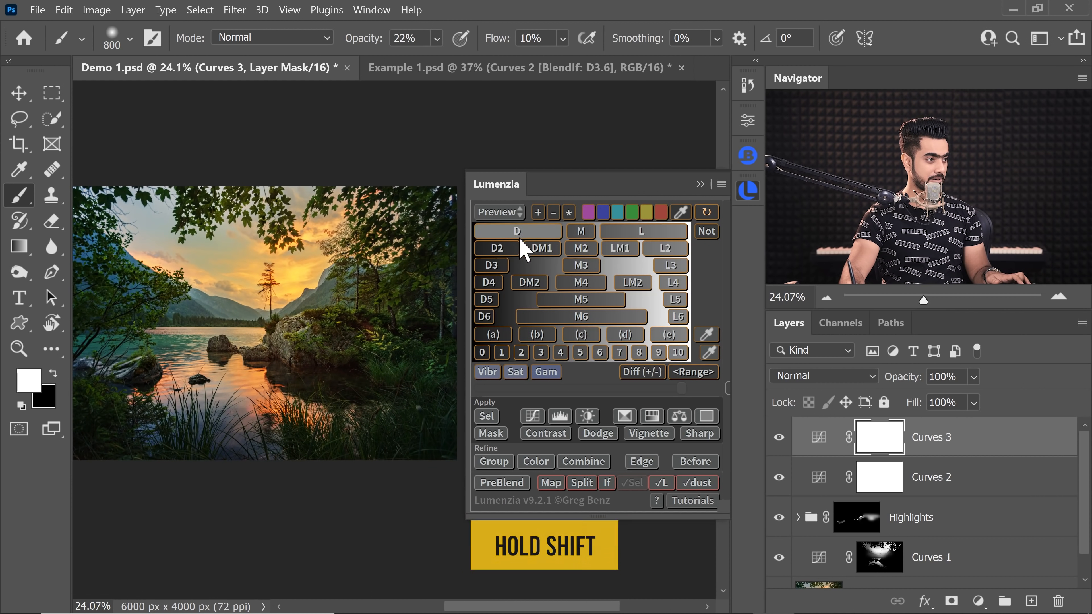
{"action": "left_click", "coordinate": [521, 237], "text": "shift"}
{"action": "scroll", "coordinate": [406, 292], "scroll_direction": "down", "scroll_amount": 2}
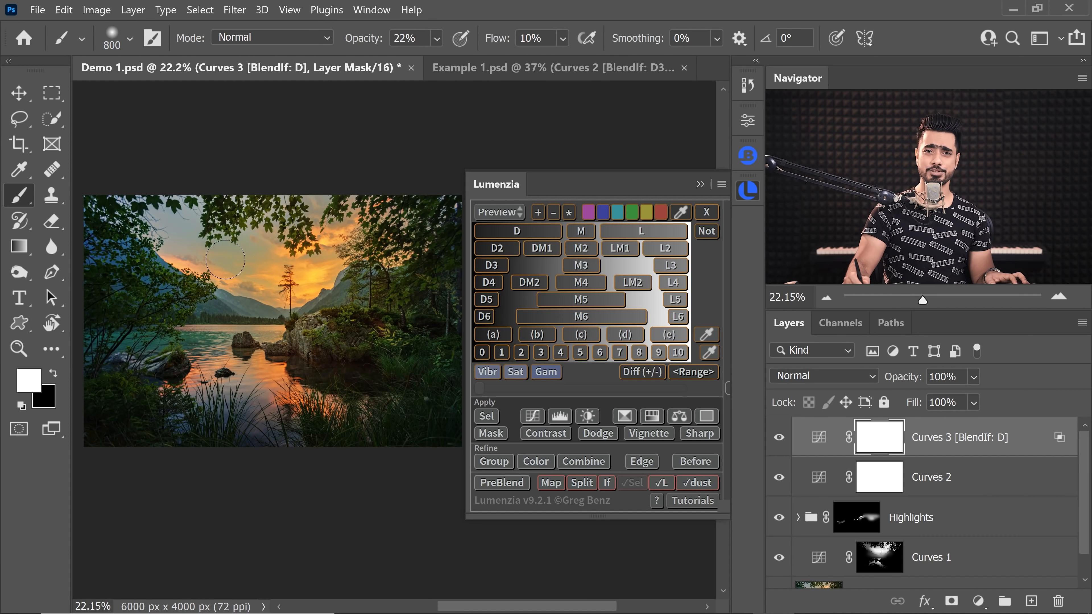
Narrow the Curves 3 BlendIf restriction to D2 and on to D4, and compare the image with the layer hidden and shown.
{"action": "left_click", "coordinate": [493, 254]}
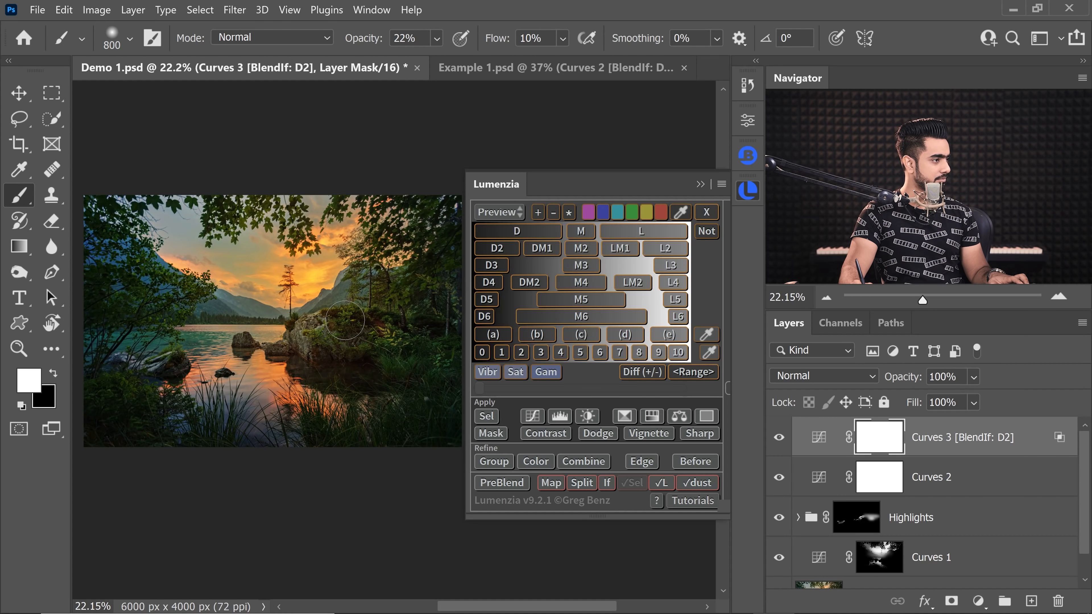
{"action": "left_click", "coordinate": [495, 280]}
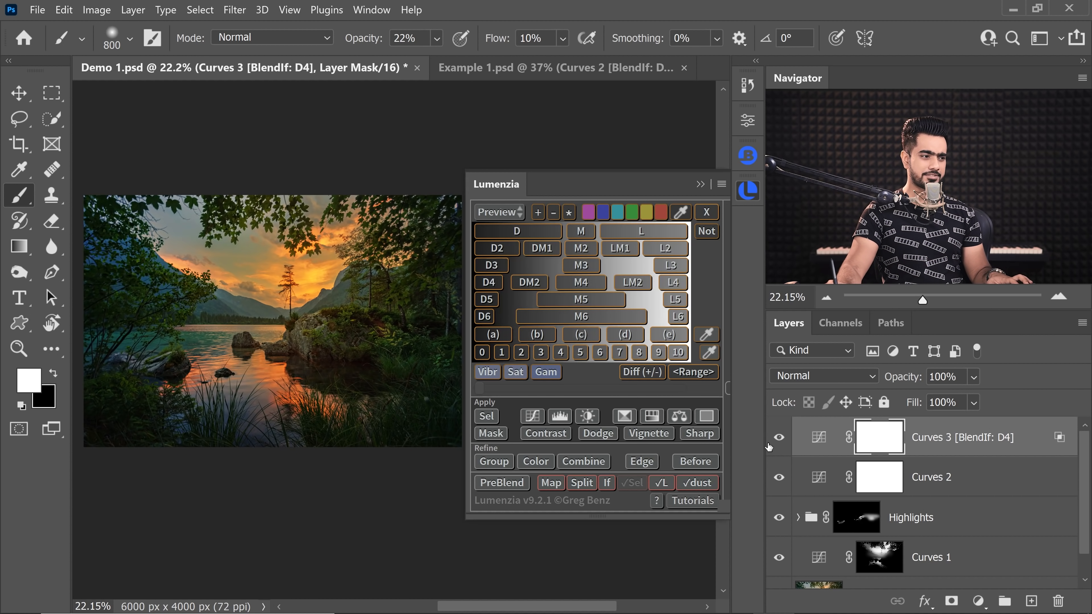
{"action": "left_click", "coordinate": [779, 438]}
{"action": "left_click", "coordinate": [781, 443]}
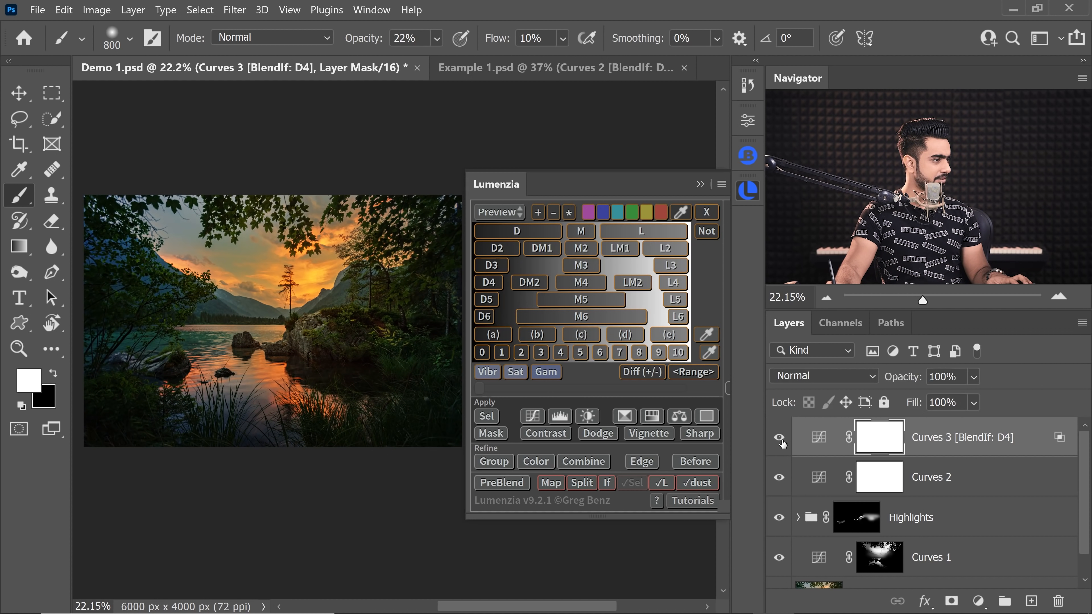
{"action": "left_click", "coordinate": [781, 442]}
{"action": "left_click", "coordinate": [780, 442]}
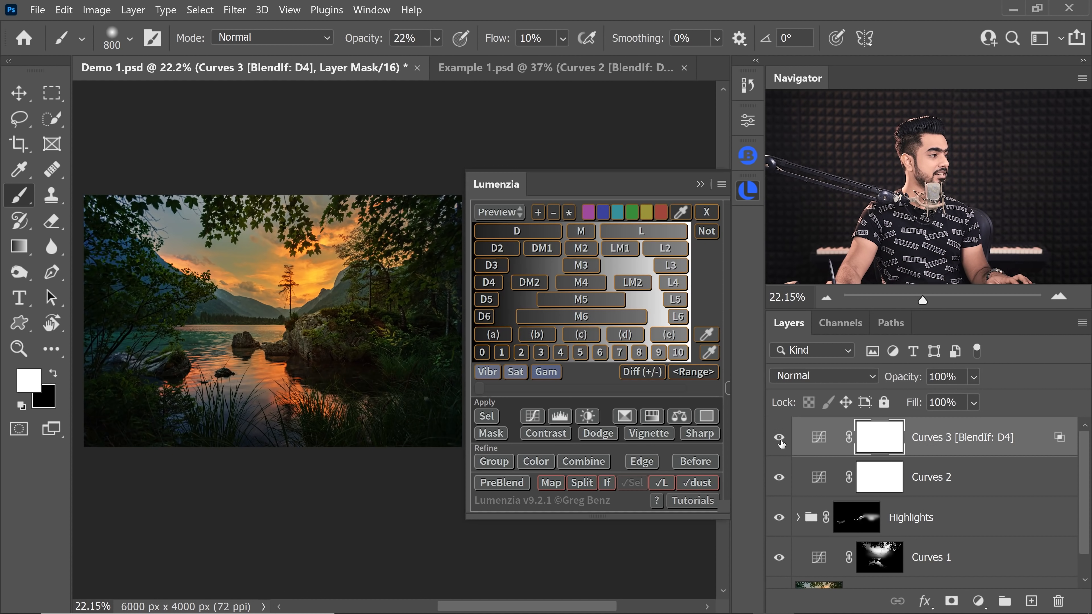
{"action": "left_click", "coordinate": [700, 184]}
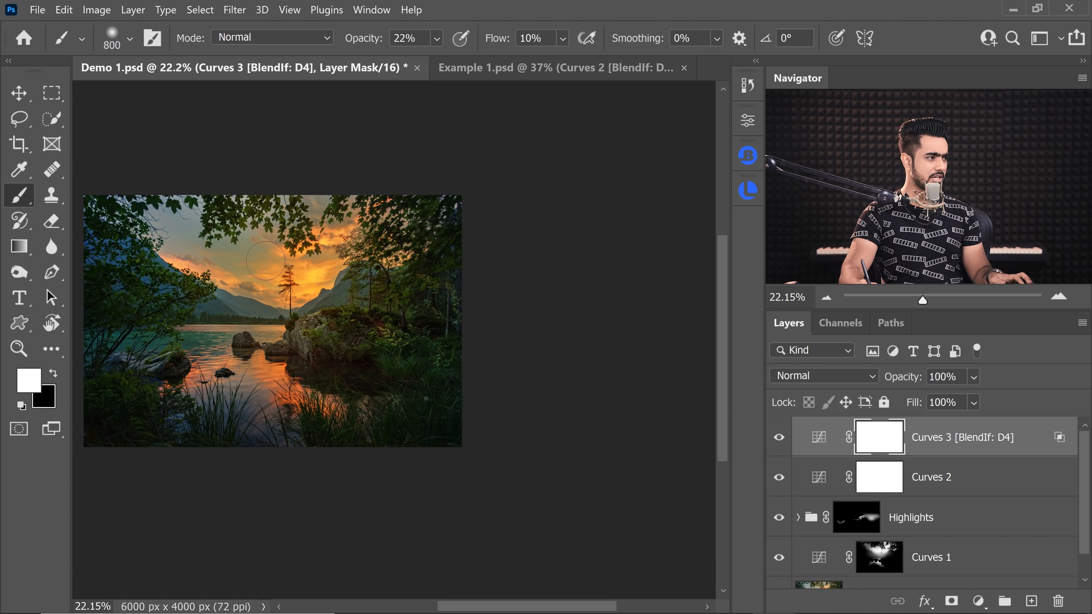
{"action": "scroll", "coordinate": [253, 312], "scroll_direction": "up", "scroll_amount": 2}
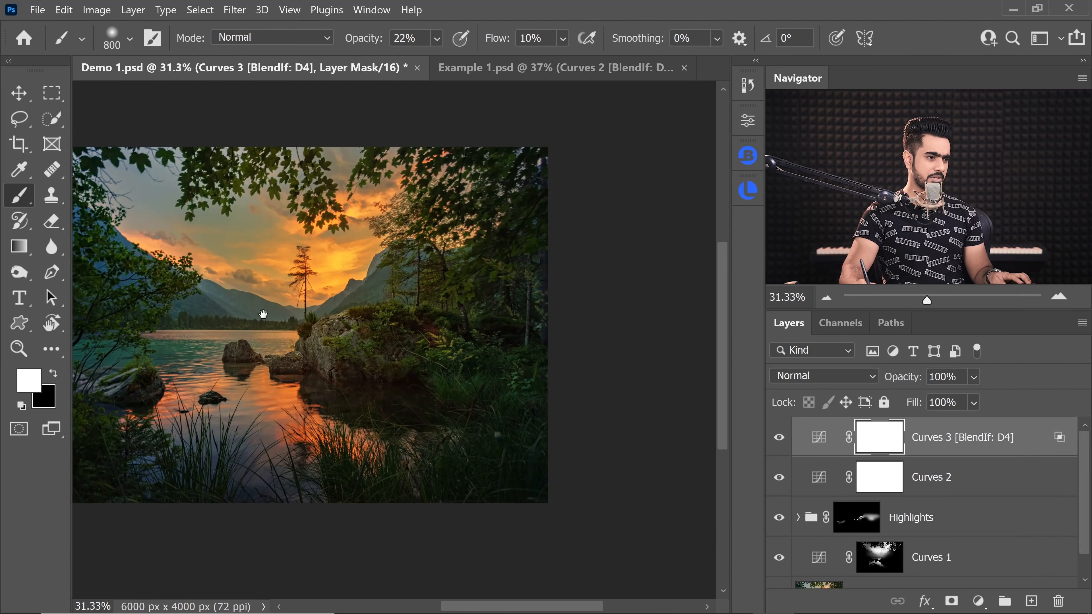
Set up an enlarged brush with black as the foreground colour, 100% opacity and 100% flow for masking the Curves 3 layer.
{"action": "left_click_drag", "start_coordinate": [265, 313], "coordinate": [385, 322]}
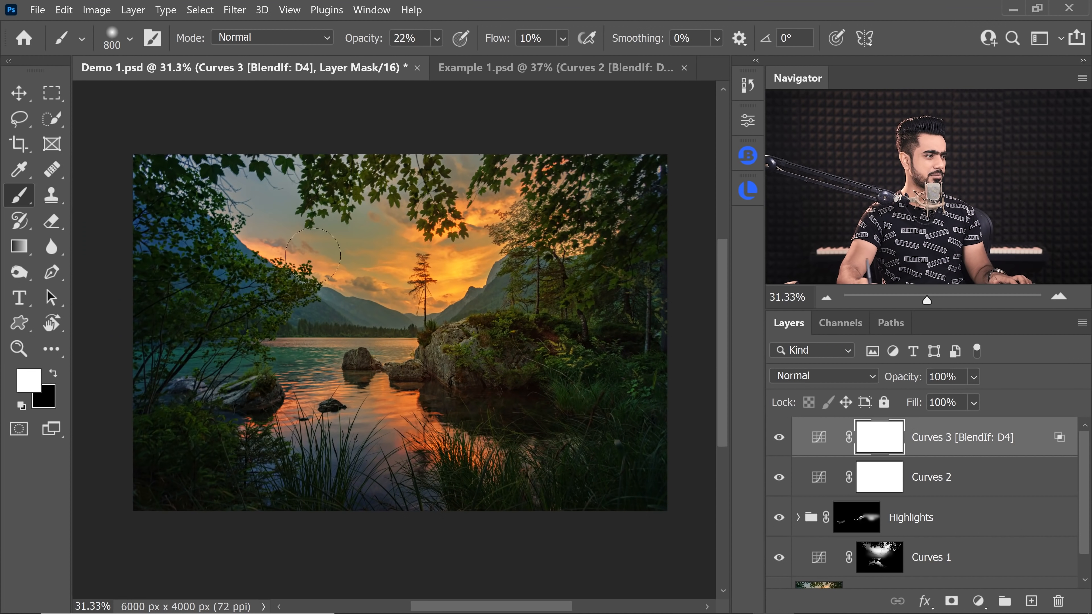
{"action": "key", "text": "bracketright"}
{"action": "key", "text": "bracketright"}
{"action": "key", "text": "bracketright"}
{"action": "key", "text": "bracketright"}
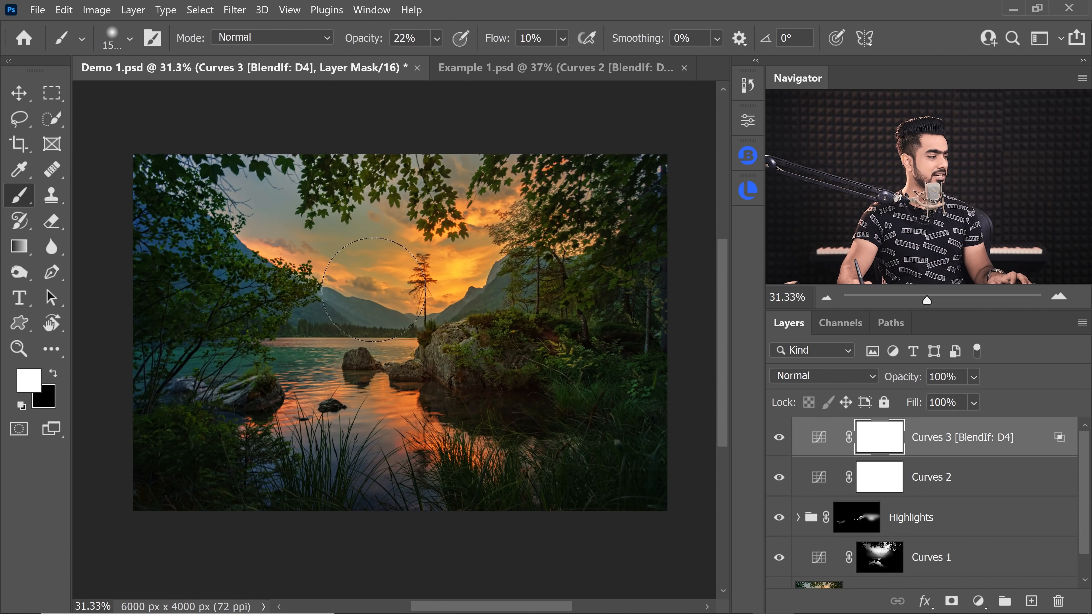
{"action": "key", "text": "x"}
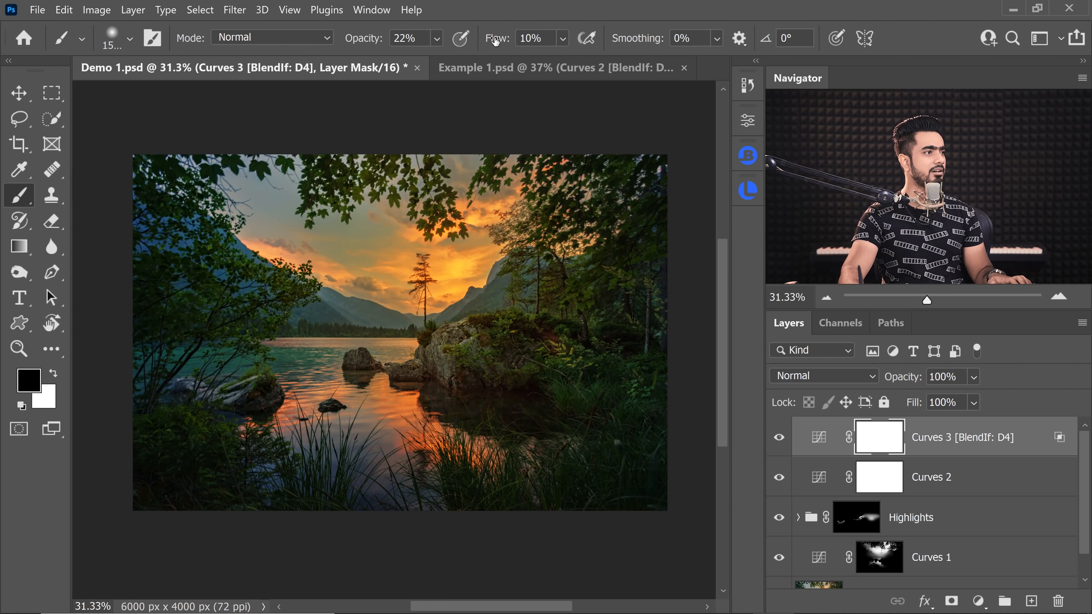
{"action": "left_click_drag", "start_coordinate": [496, 41], "coordinate": [640, 40]}
{"action": "left_click_drag", "start_coordinate": [361, 43], "coordinate": [525, 45]}
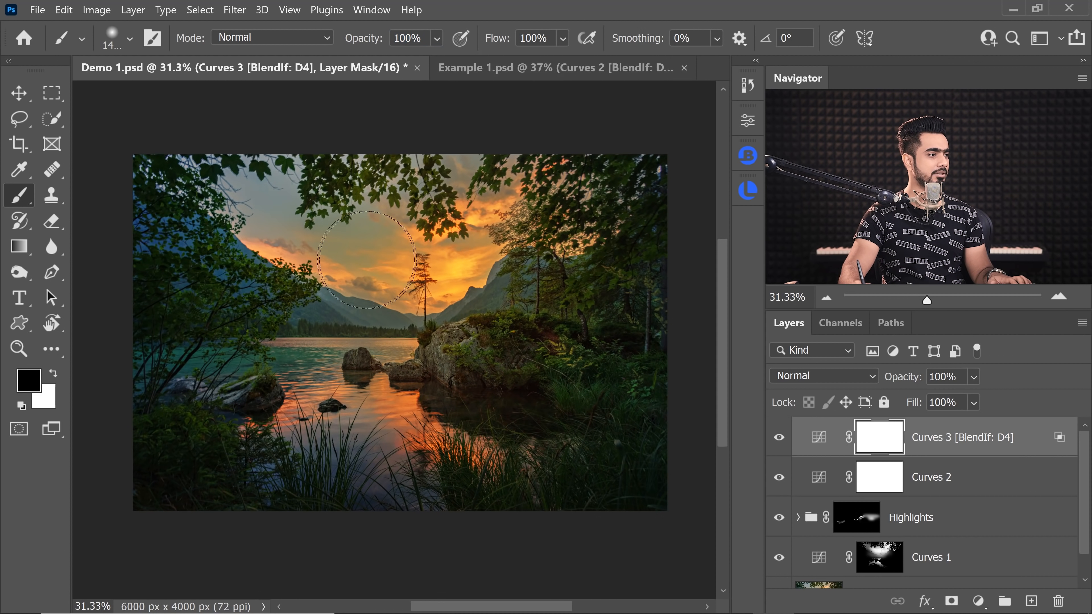
{"action": "key", "text": "bracketright"}
{"action": "key", "text": "bracketright"}
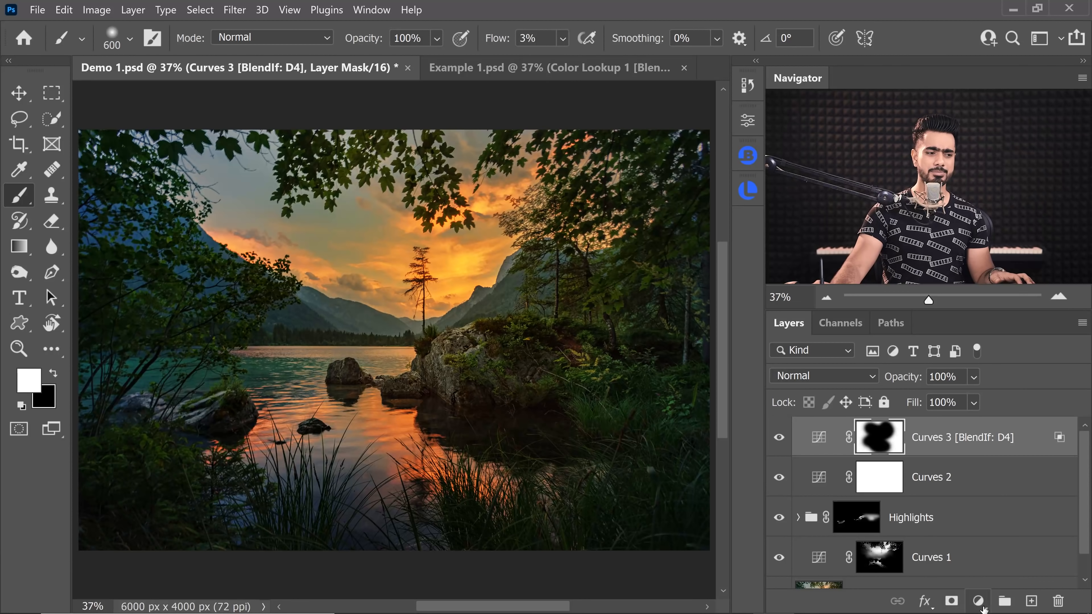
Add another Curves adjustment layer above Curves 3 and raise its upper midtones, keeping a single point on the curve.
{"action": "left_click", "coordinate": [965, 600]}
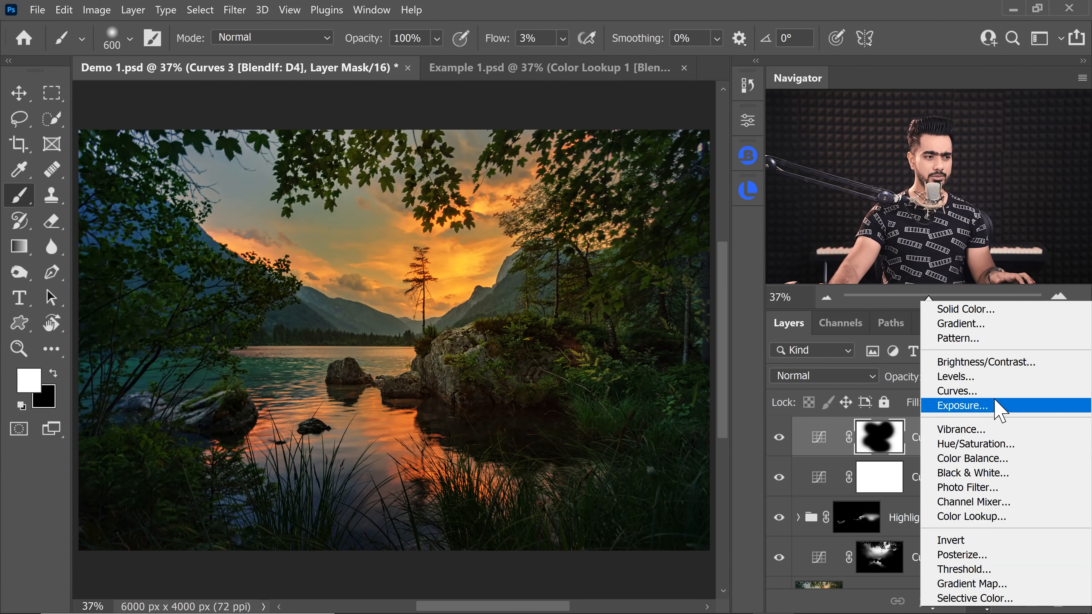
{"action": "left_click", "coordinate": [958, 391]}
{"action": "left_click_drag", "start_coordinate": [655, 265], "coordinate": [634, 273]}
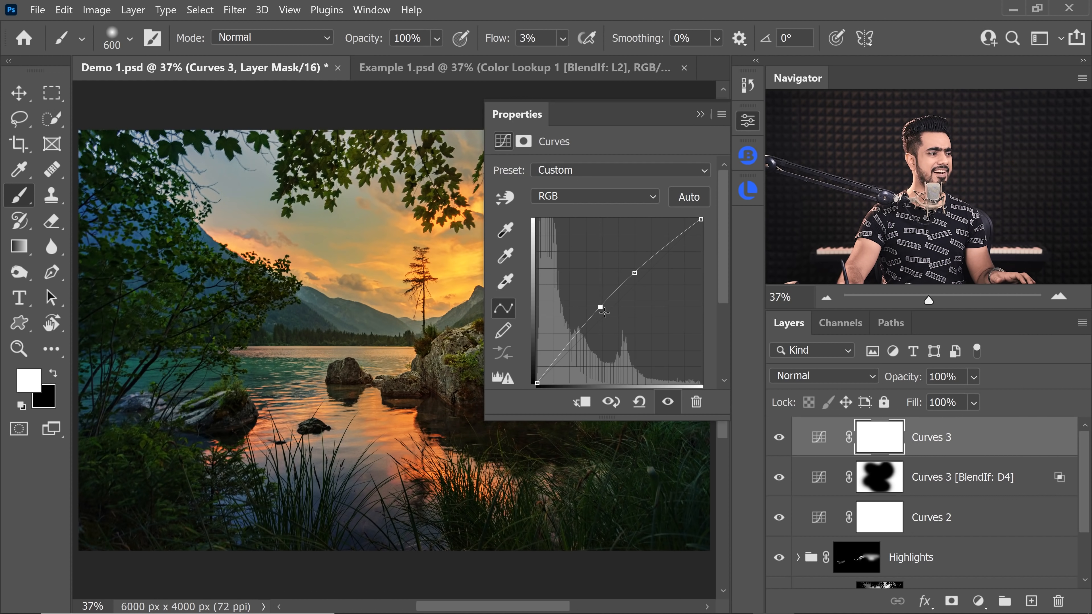
{"action": "left_click", "coordinate": [605, 313]}
{"action": "left_click_drag", "start_coordinate": [604, 314], "coordinate": [582, 151]}
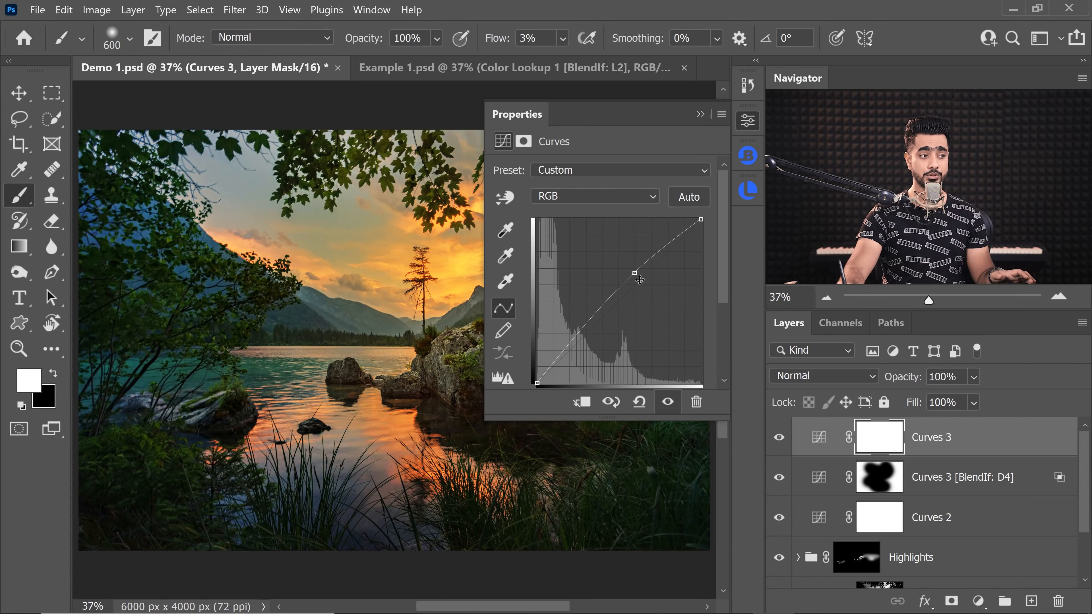
Try the Luminosity blend mode on the new Curves layer, and delete the layer.
{"action": "left_click", "coordinate": [818, 376]}
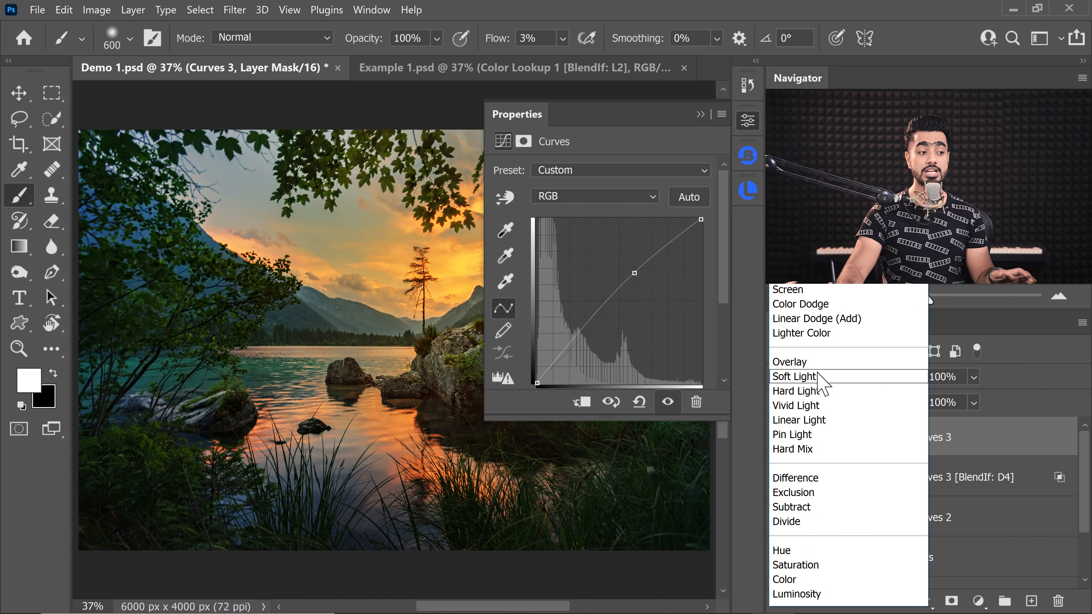
{"action": "left_click", "coordinate": [800, 594]}
{"action": "left_click", "coordinate": [700, 114]}
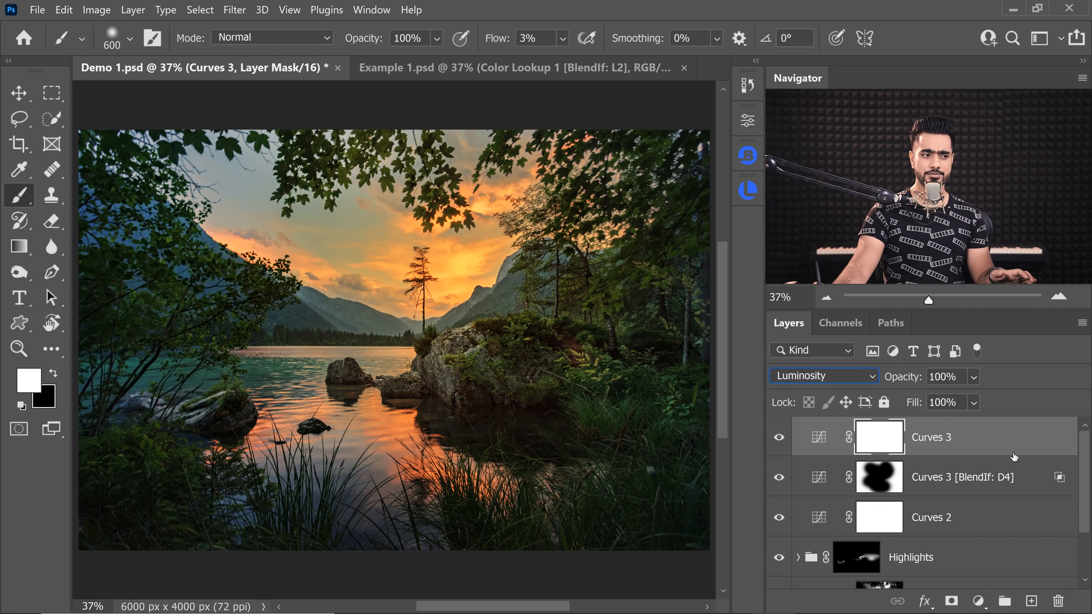
{"action": "left_click_drag", "start_coordinate": [1029, 448], "coordinate": [1058, 601]}
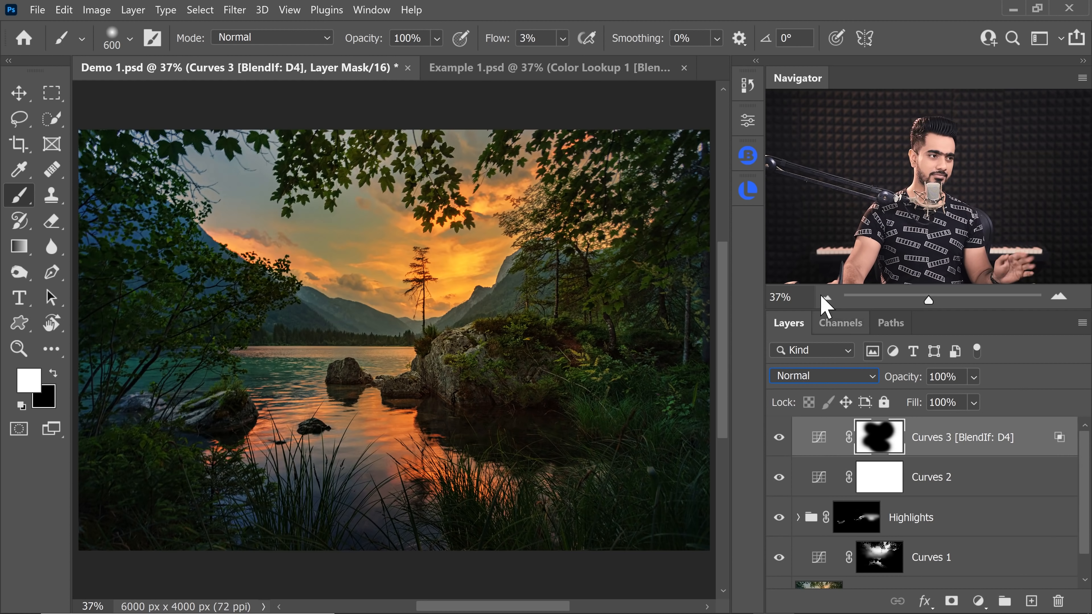
Create an unmasked Curves layer in Luminosity mode with Lumenzia and limit it to the light tones with BlendIf L.
{"action": "left_click", "coordinate": [748, 190]}
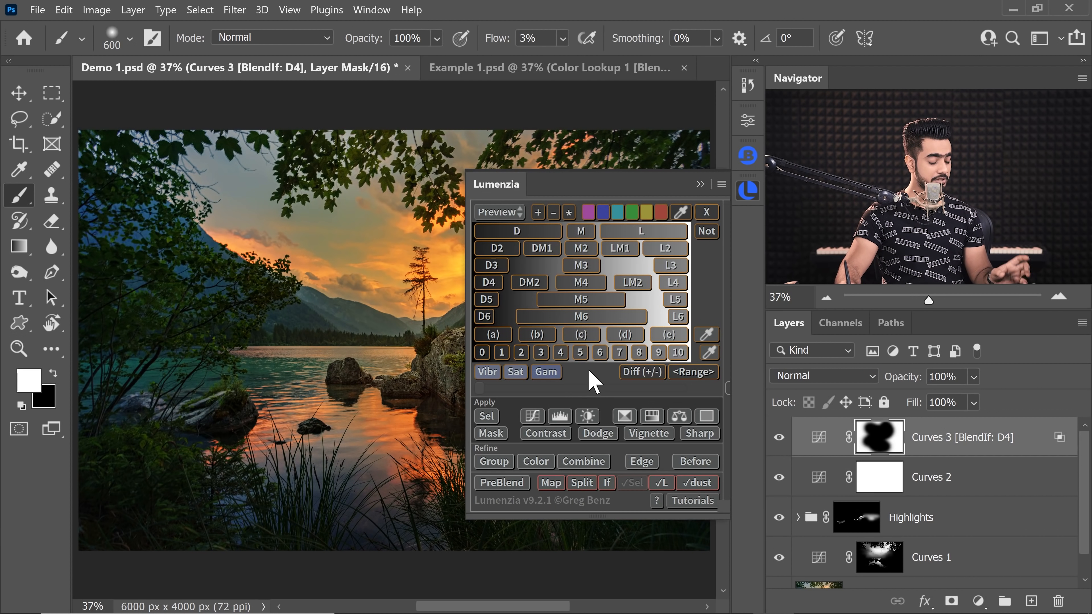
{"action": "left_click", "coordinate": [532, 434], "text": "ctrl"}
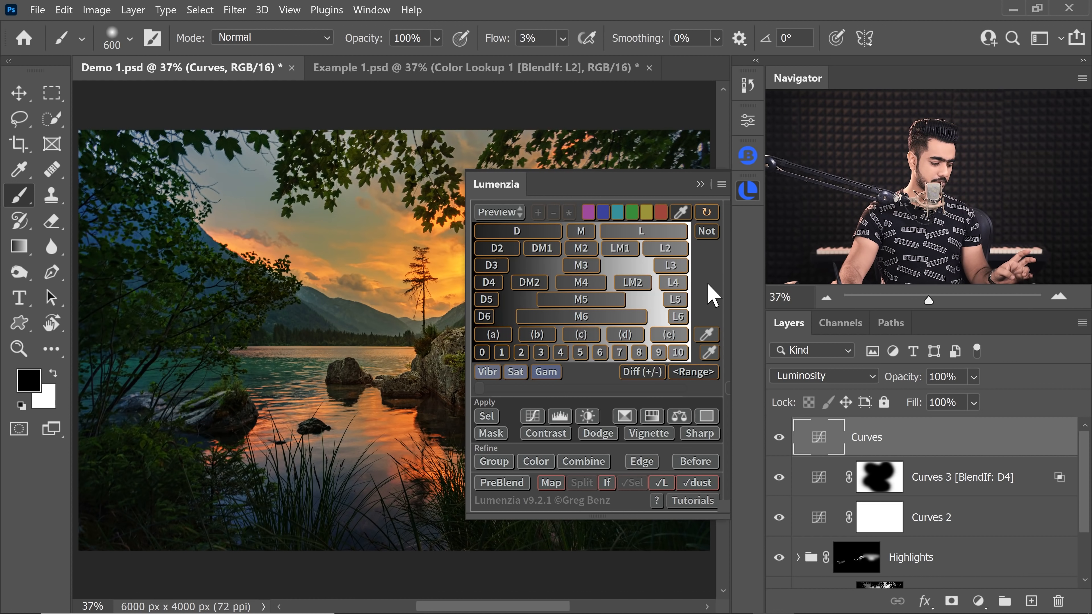
{"action": "left_click", "coordinate": [658, 236]}
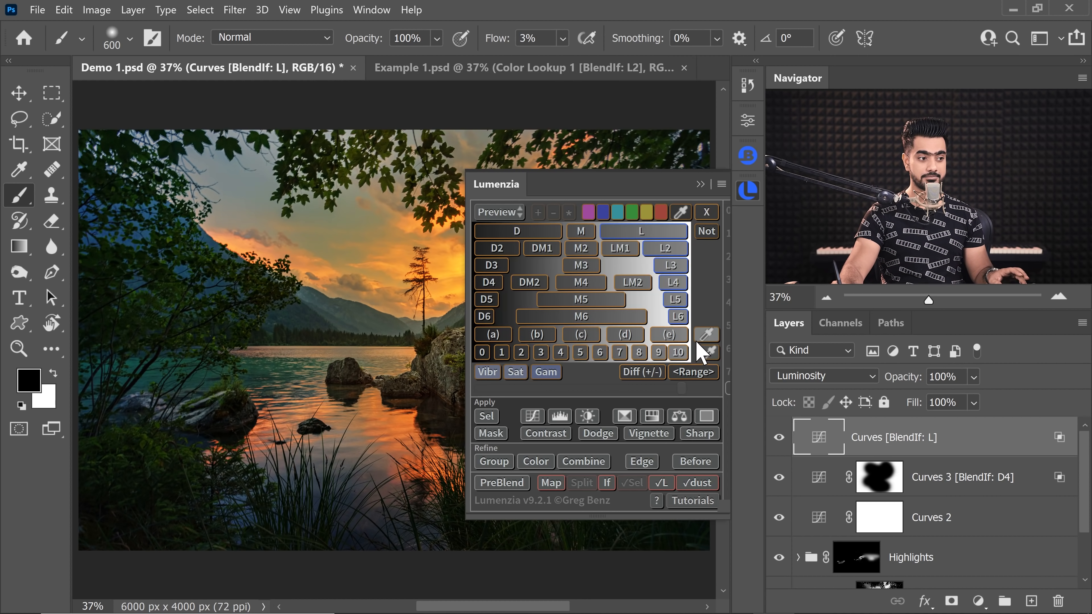
Shape a steep S-curve on the Curves [BlendIf: L] layer to add highlight contrast, and close its settings.
{"action": "left_click", "coordinate": [818, 437]}
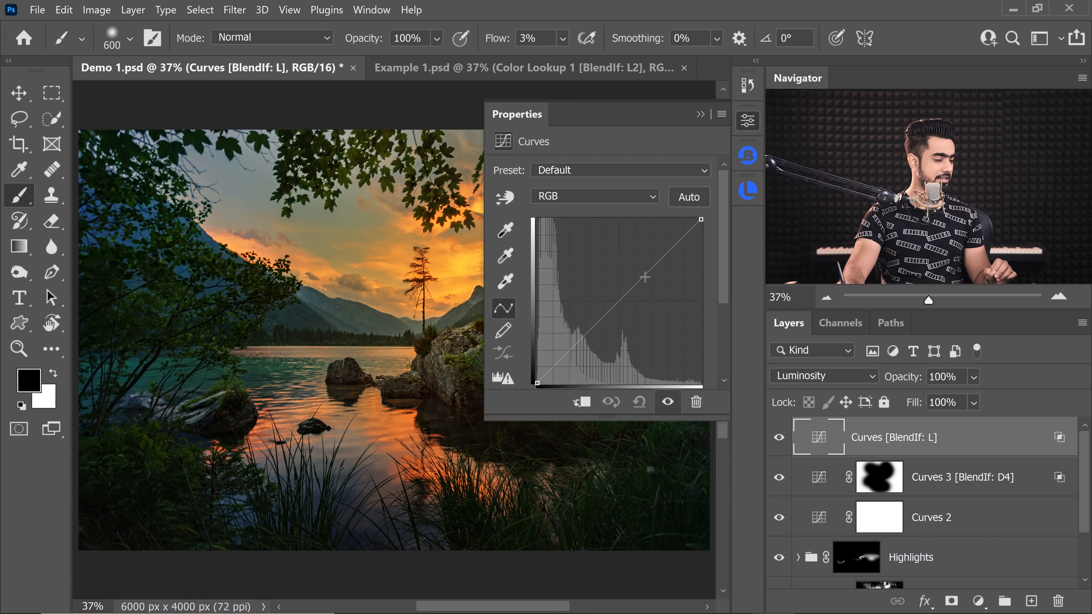
{"action": "mouse_move", "coordinate": [645, 277]}
{"action": "left_mouse_down"}
{"action": "mouse_move", "coordinate": [653, 259]}
{"action": "mouse_move", "coordinate": [644, 261]}
{"action": "left_mouse_up"}
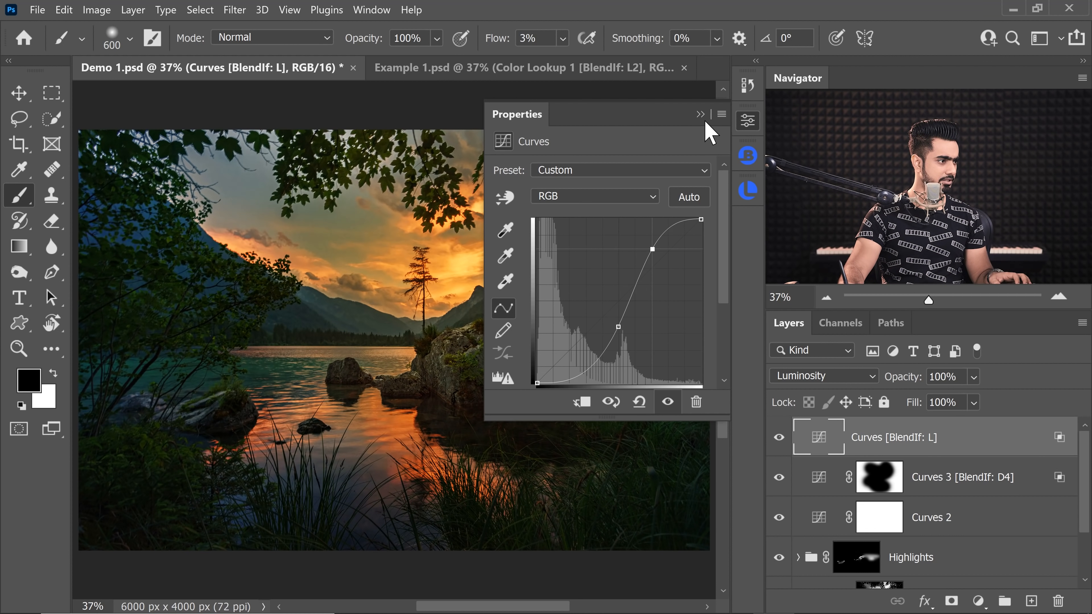
{"action": "left_click", "coordinate": [701, 115]}
Reduce the opacity of the Curves [BlendIf: L] layer to 50%.
{"action": "left_click", "coordinate": [903, 377]}
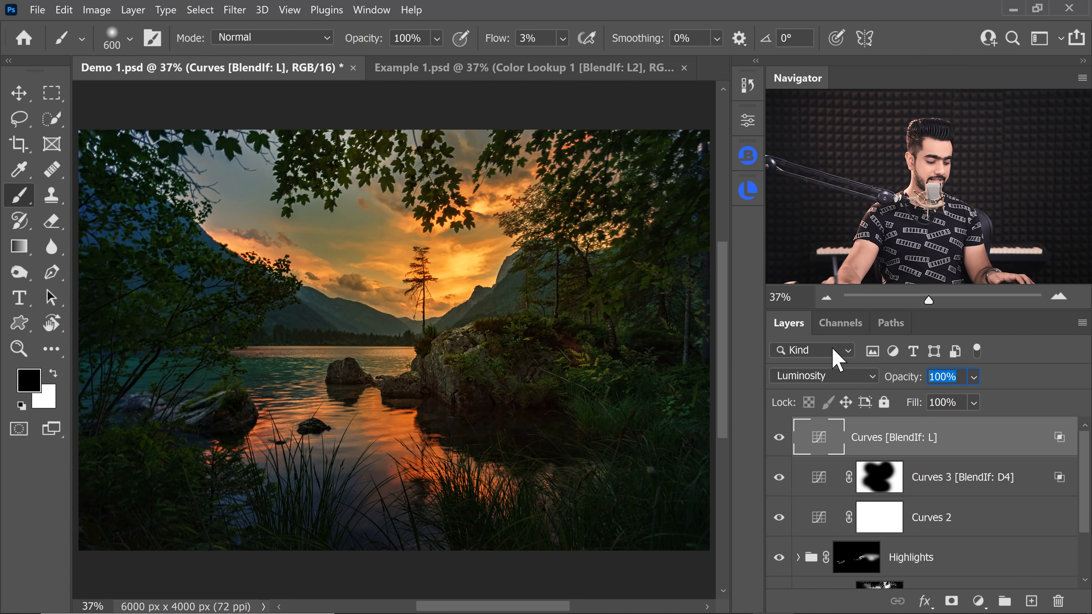
{"action": "type", "text": "5"}
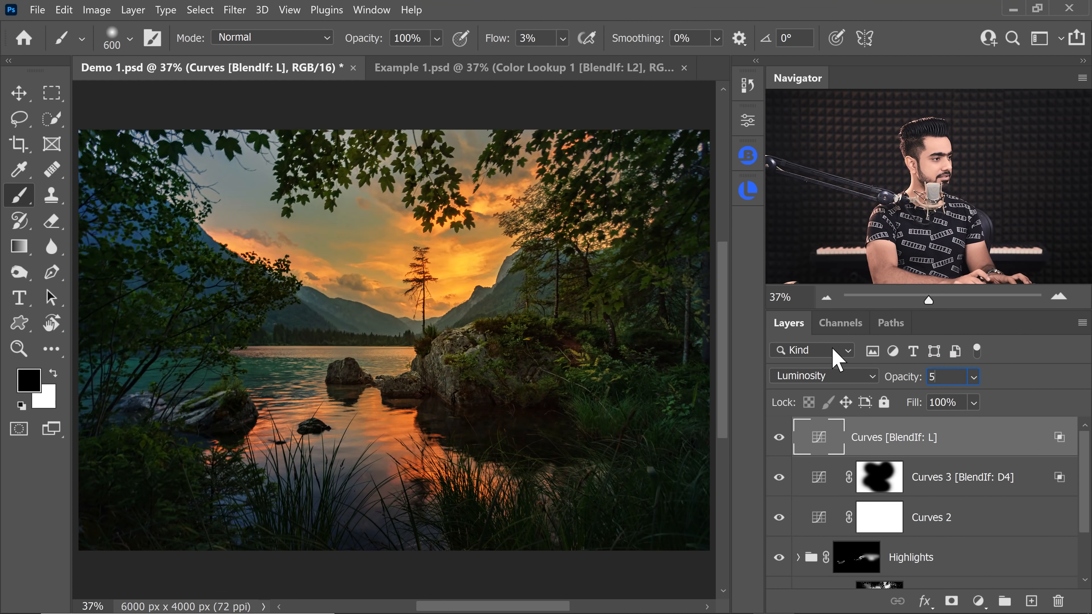
{"action": "type", "text": "0"}
{"action": "key", "text": "Return"}
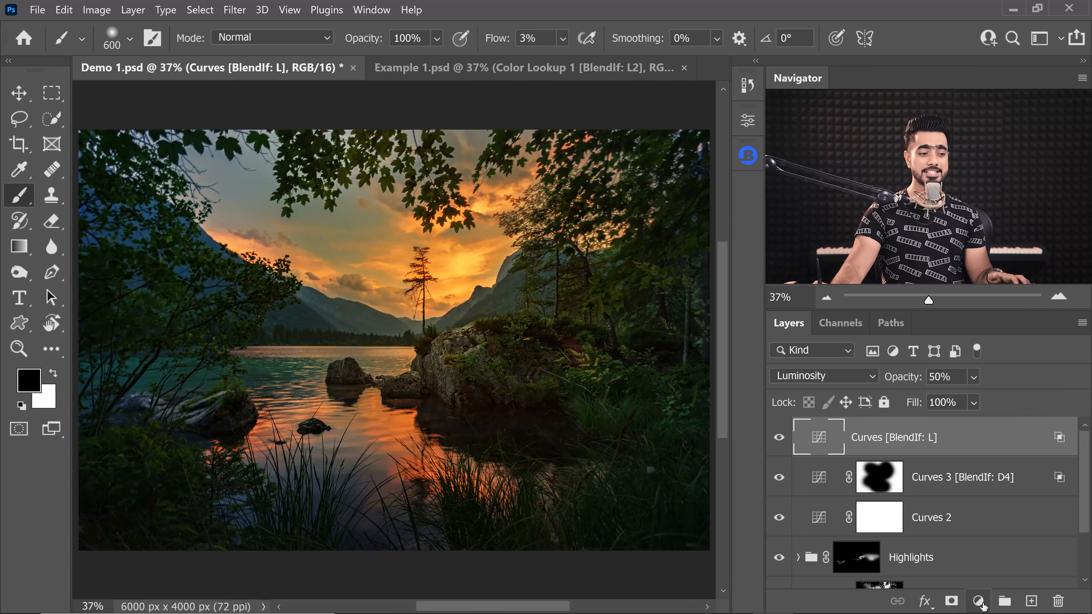
Add a Color Lookup adjustment layer, load a warm, high-contrast 3D LUT, and close its settings.
{"action": "left_click", "coordinate": [984, 606]}
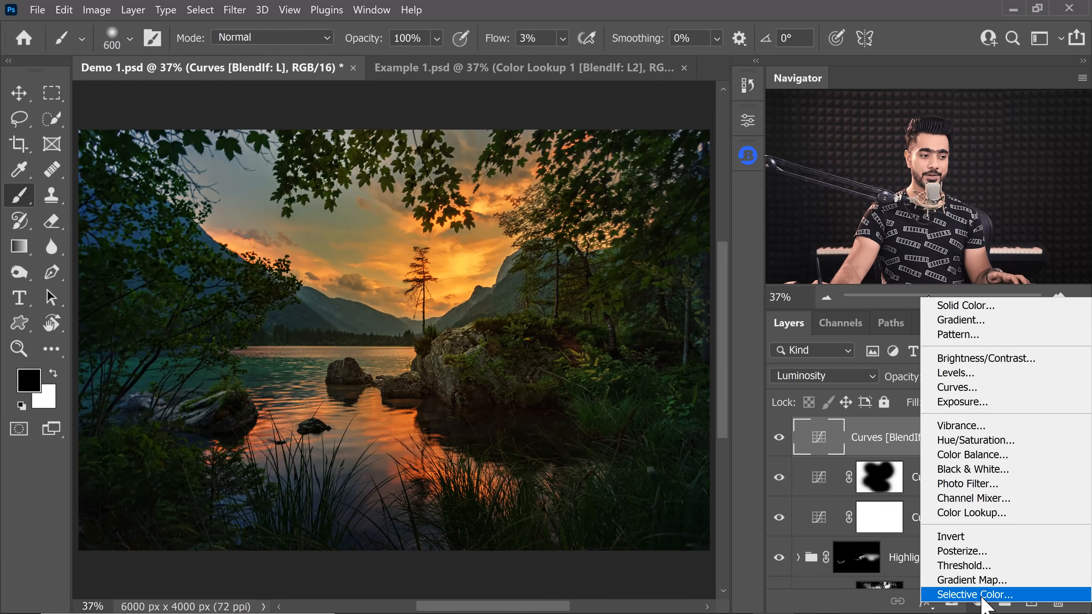
{"action": "left_click", "coordinate": [980, 515]}
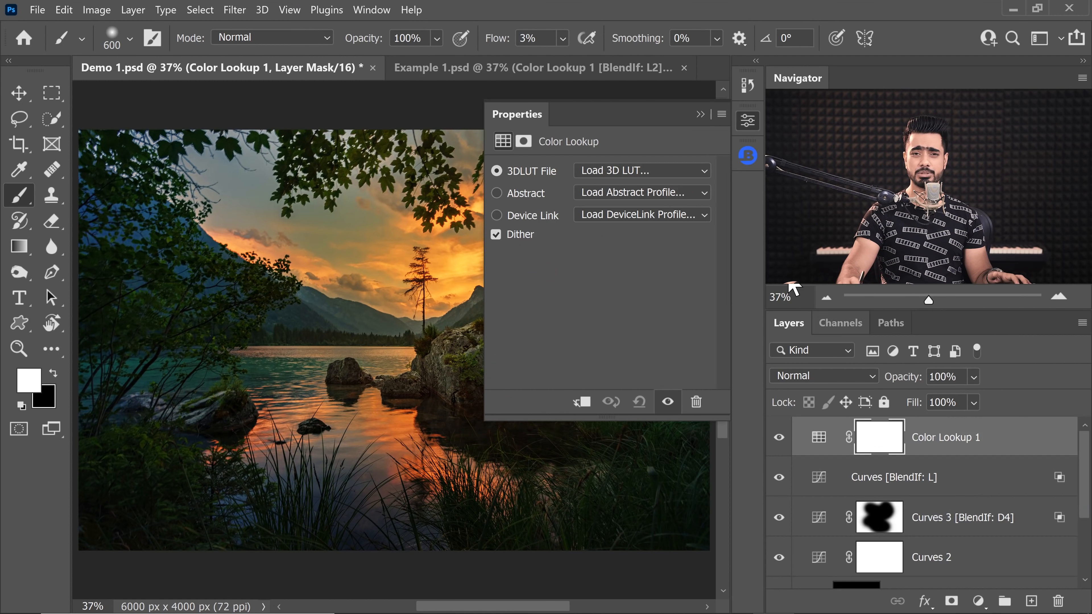
{"action": "left_click", "coordinate": [679, 172]}
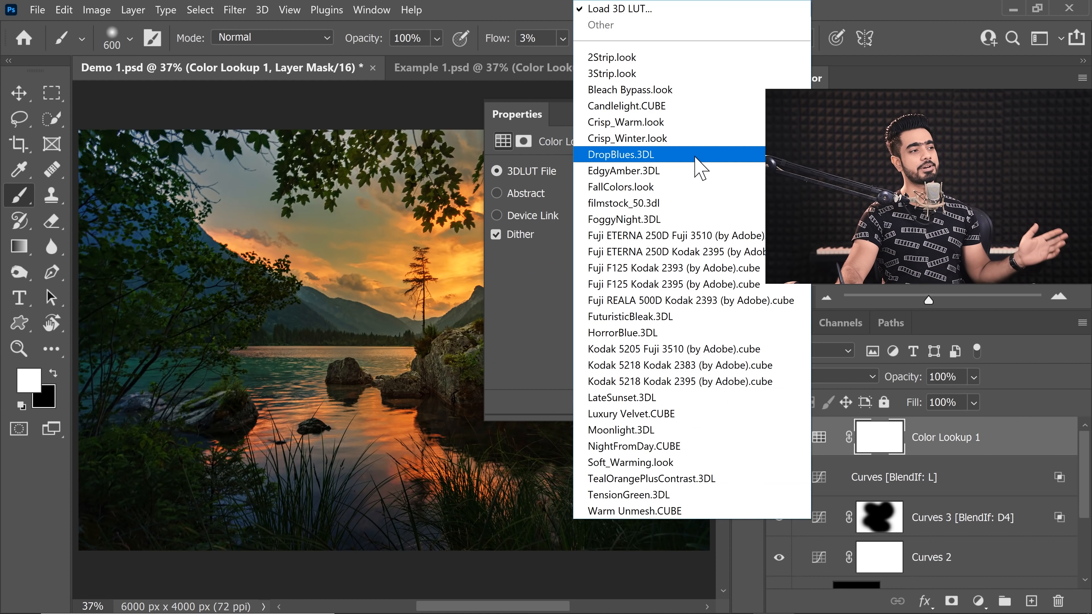
{"action": "left_click", "coordinate": [681, 134]}
{"action": "left_click", "coordinate": [748, 120]}
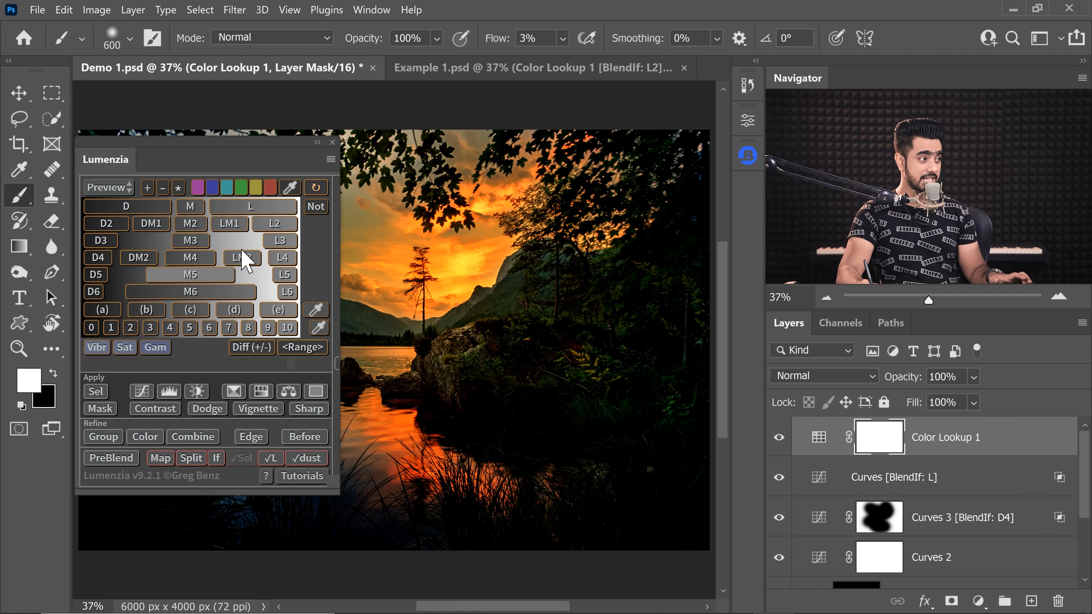
Limit the Color Lookup 1 layer to the light tones with Lumenzia's BlendIf L and narrow it to L2.
{"action": "left_click", "coordinate": [272, 206]}
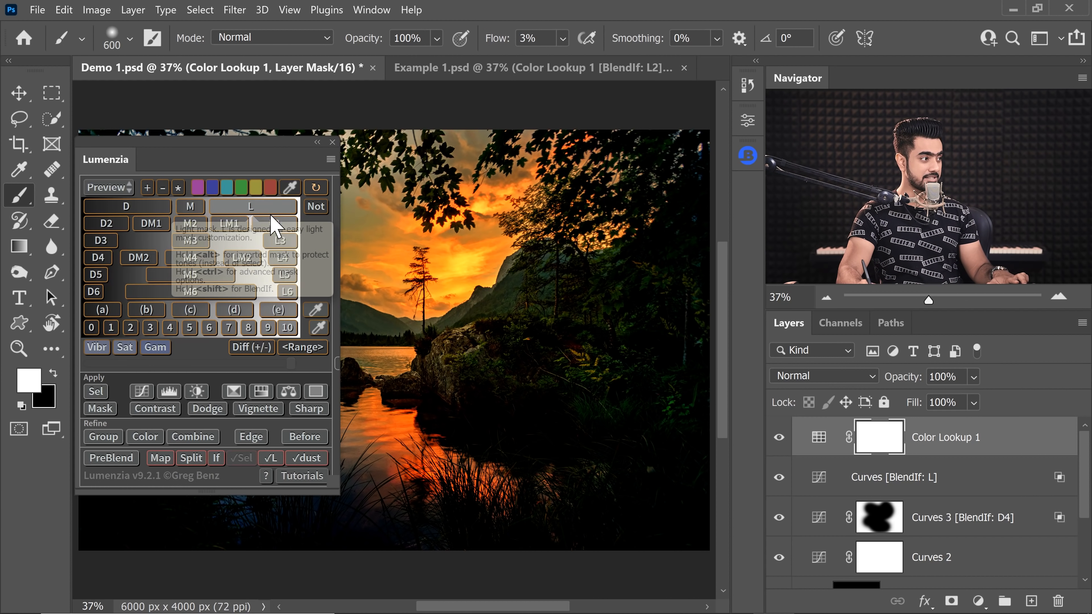
{"action": "left_click_drag", "start_coordinate": [192, 165], "coordinate": [692, 234]}
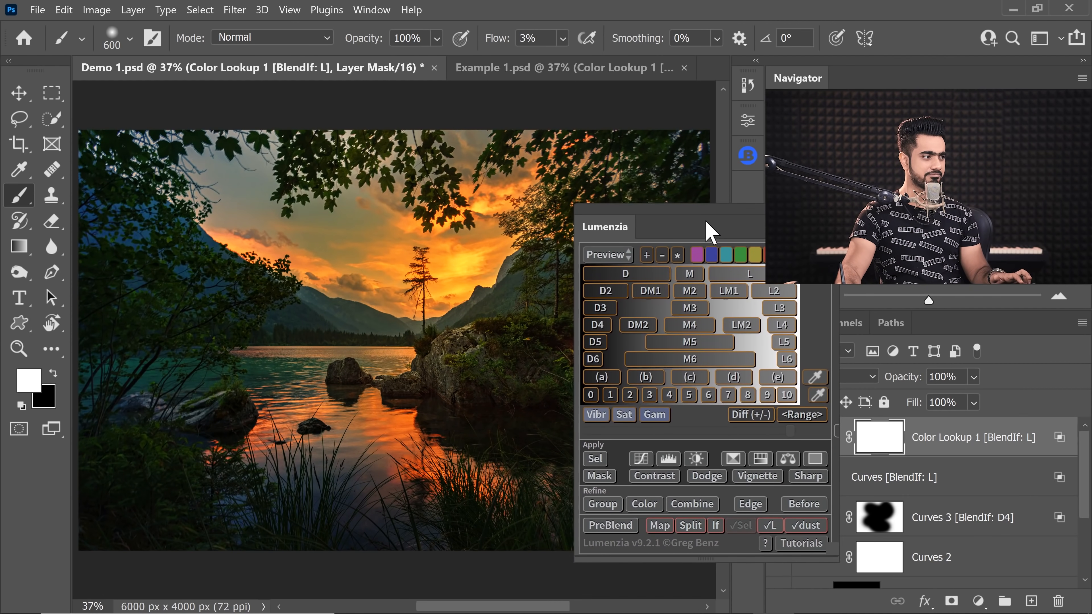
{"action": "left_click", "coordinate": [775, 292]}
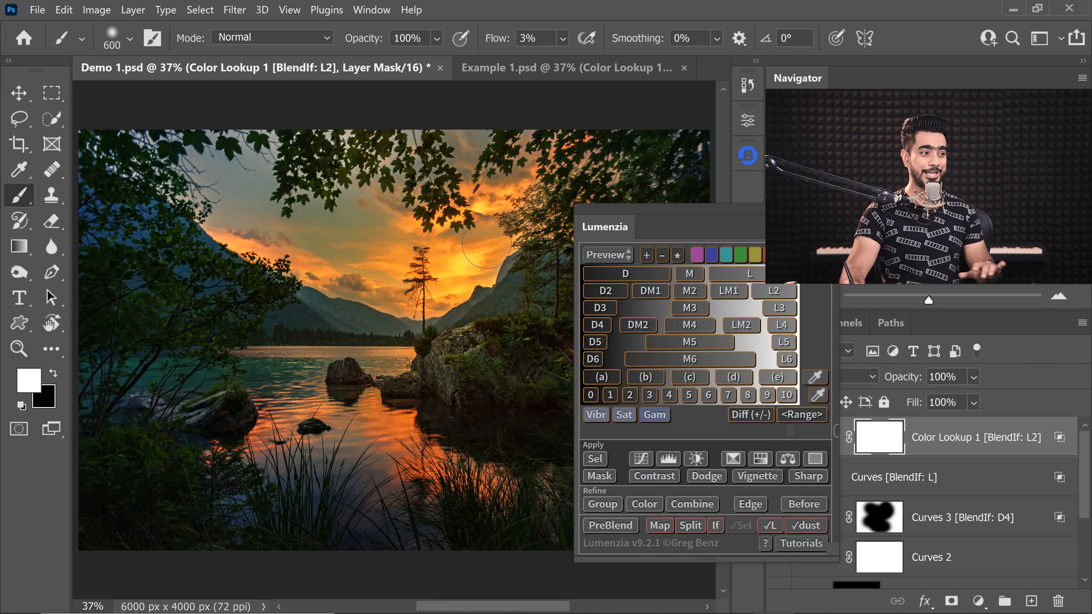
{"action": "mouse_move", "coordinate": [671, 216]}
{"action": "left_mouse_down"}
{"action": "mouse_move", "coordinate": [444, 174]}
{"action": "mouse_move", "coordinate": [644, 212]}
{"action": "mouse_move", "coordinate": [686, 179]}
{"action": "left_mouse_up"}
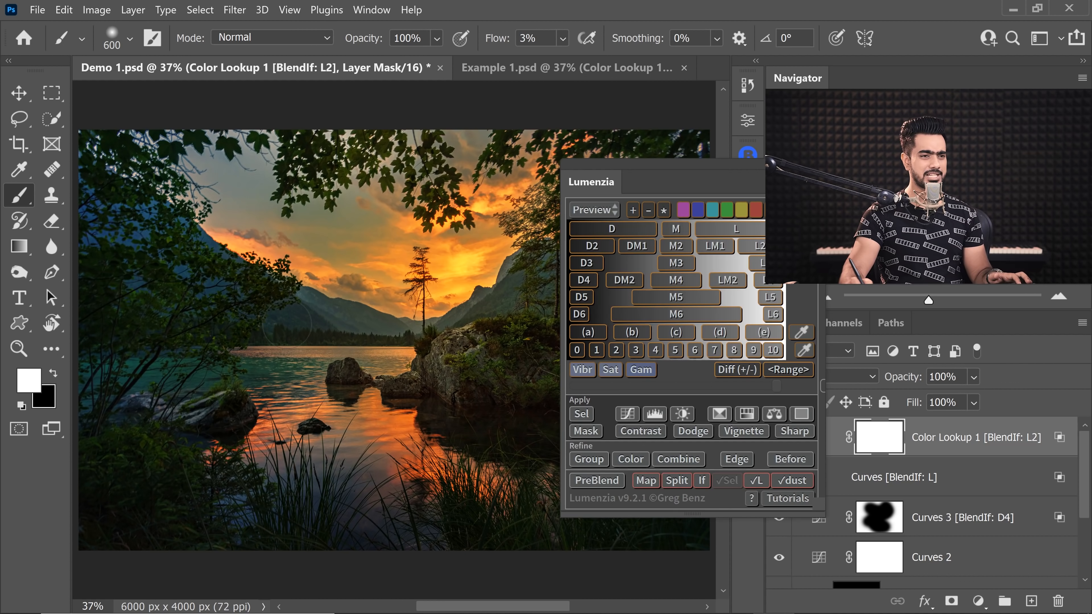
Show the Color Lookup layer's BlendIf coverage as a colour overlay and change the overlay colour to red (ff0000).
{"action": "left_click", "coordinate": [703, 488]}
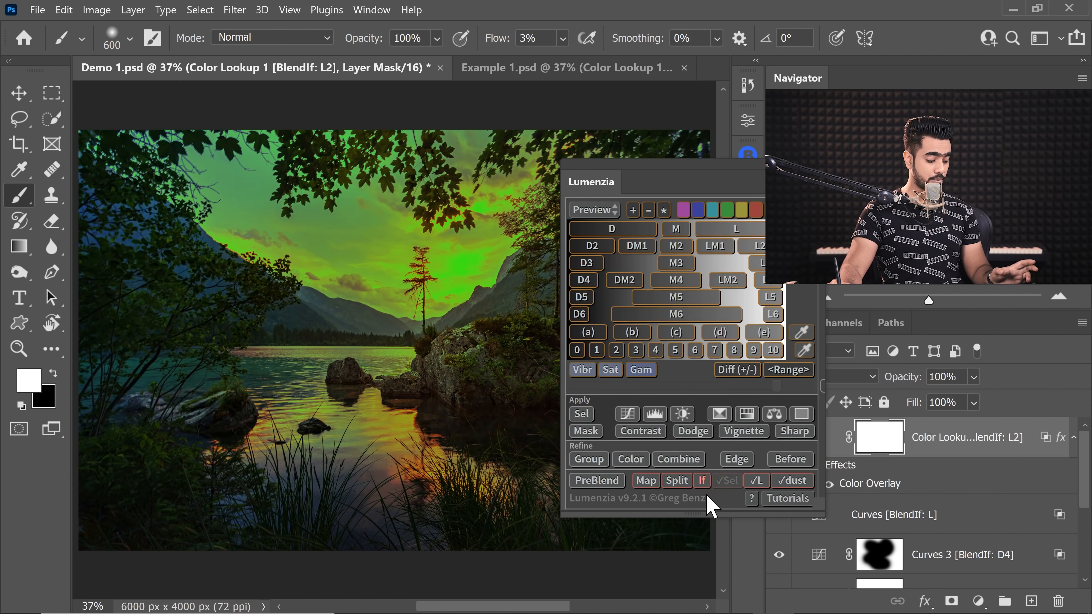
{"action": "left_click", "coordinate": [712, 476]}
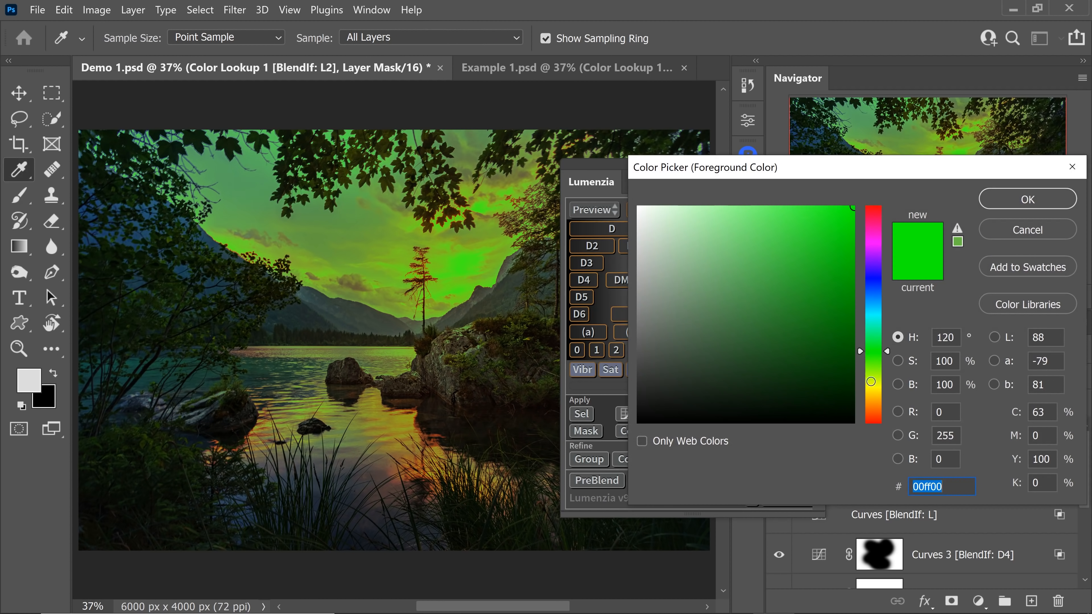
{"action": "left_click", "coordinate": [872, 426]}
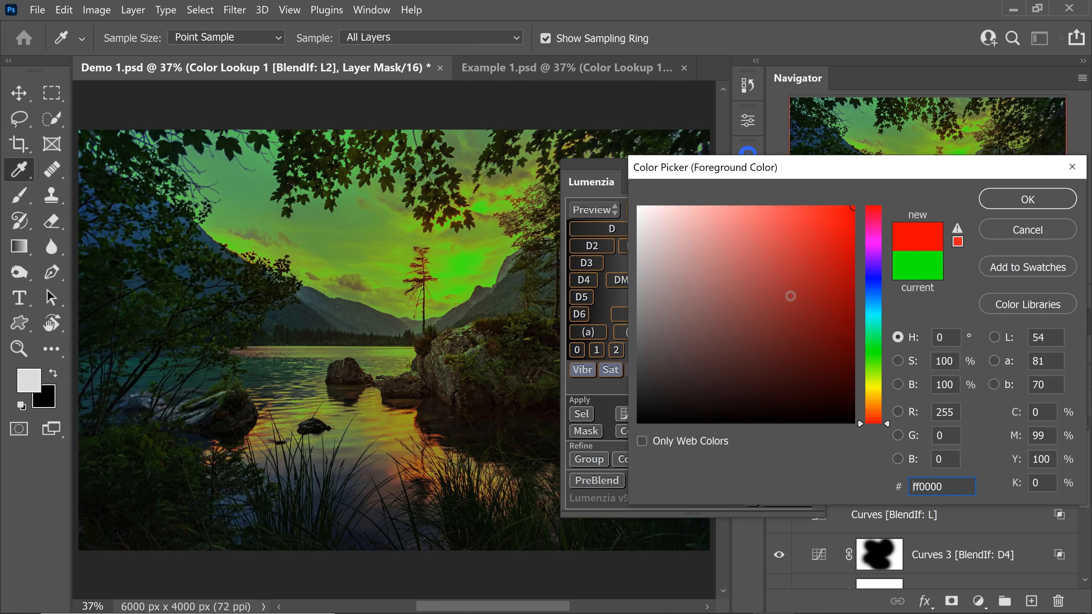
{"action": "left_click", "coordinate": [1003, 205]}
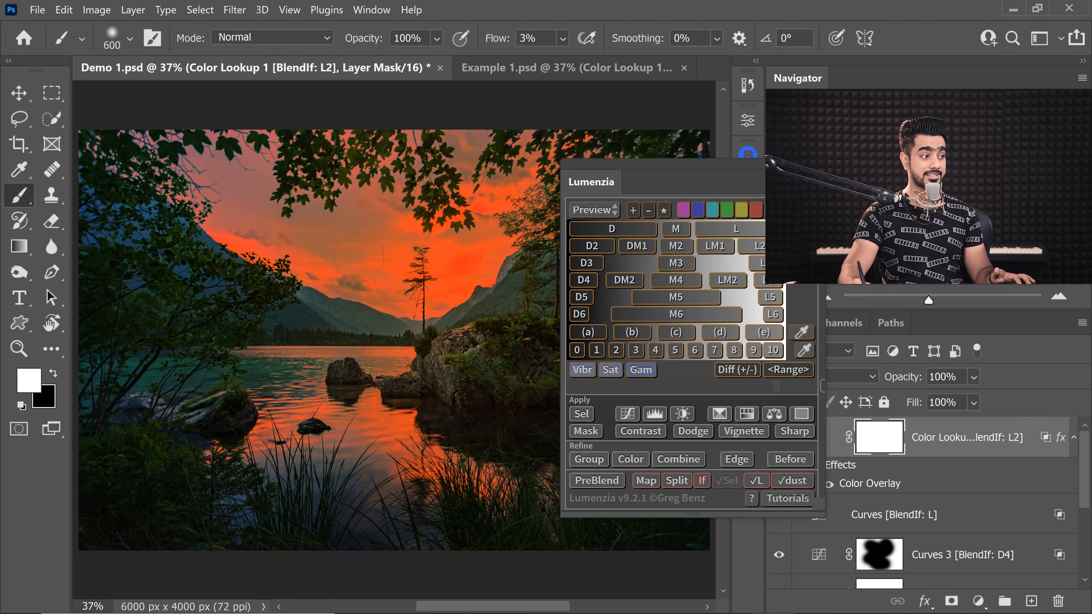
Change the BlendIf overlay back to green, and compare the L3 range on the Color Lookup layer before returning to L2.
{"action": "left_click", "coordinate": [702, 482]}
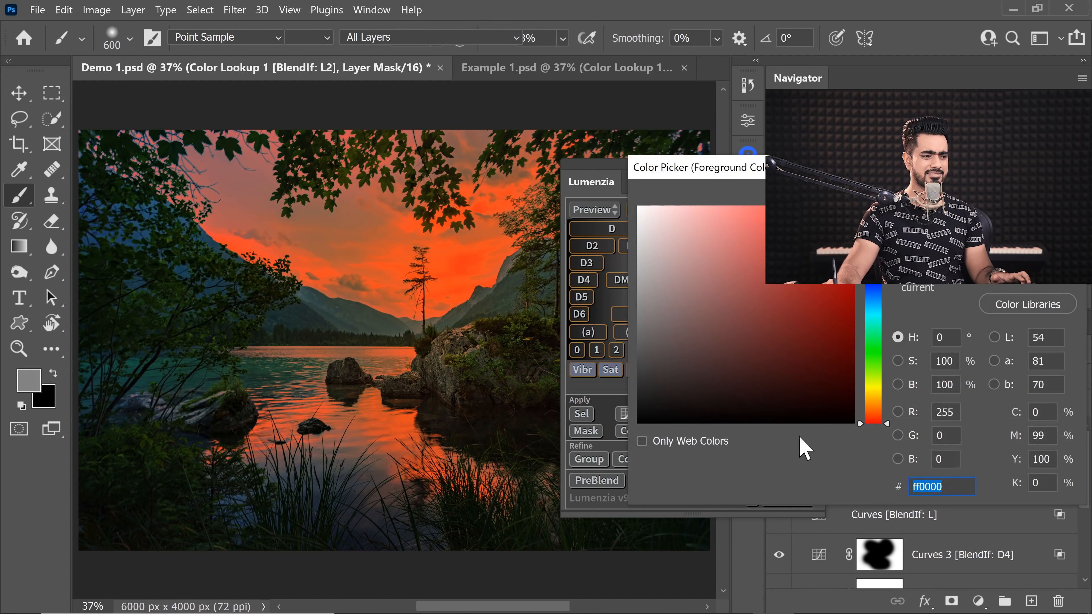
{"action": "key", "text": "Return"}
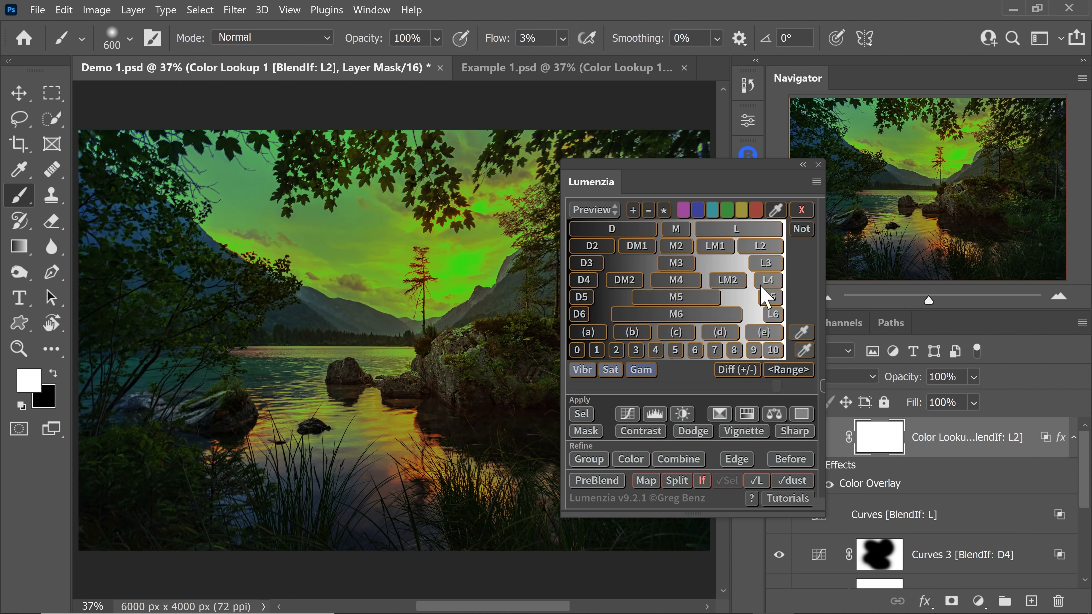
{"action": "left_click", "coordinate": [764, 262]}
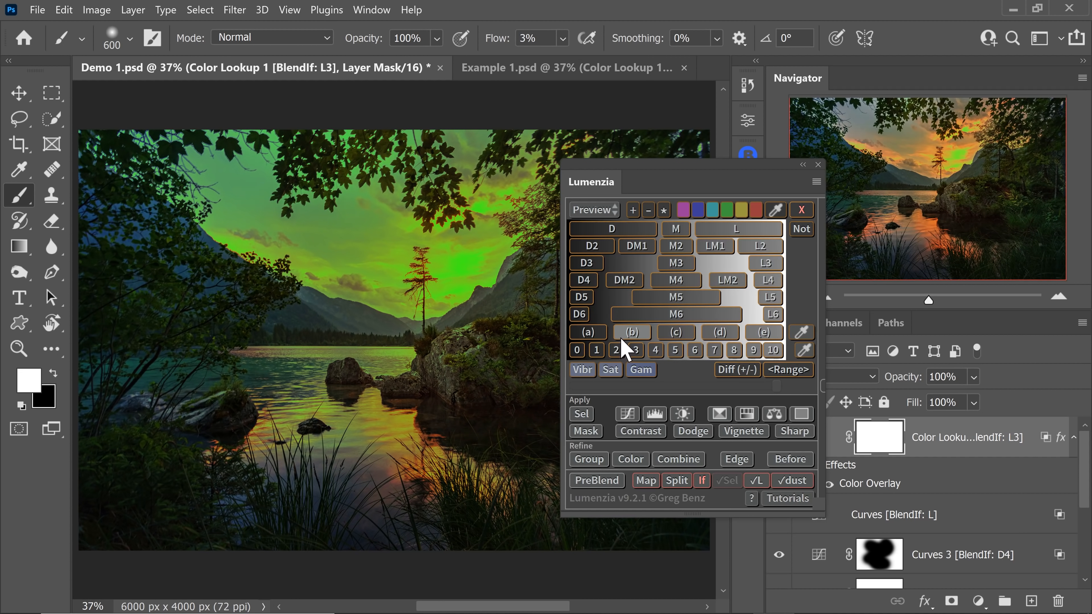
{"action": "left_click", "coordinate": [771, 249]}
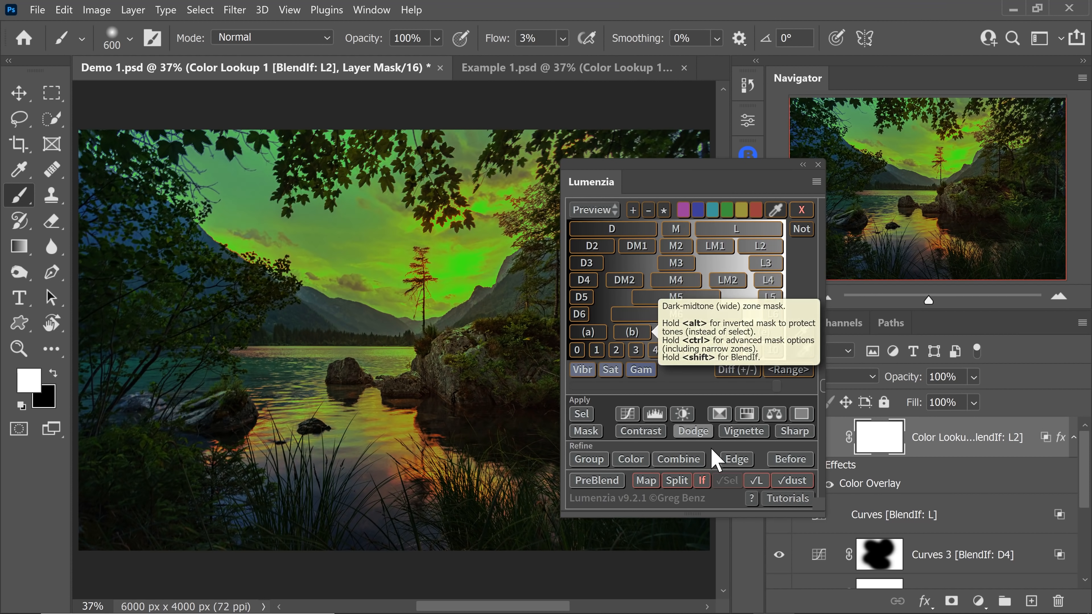
Turn off the BlendIf colour overlay, close Lumenzia, and check the Color Lookup layer's effect on the landscape.
{"action": "left_click", "coordinate": [701, 481]}
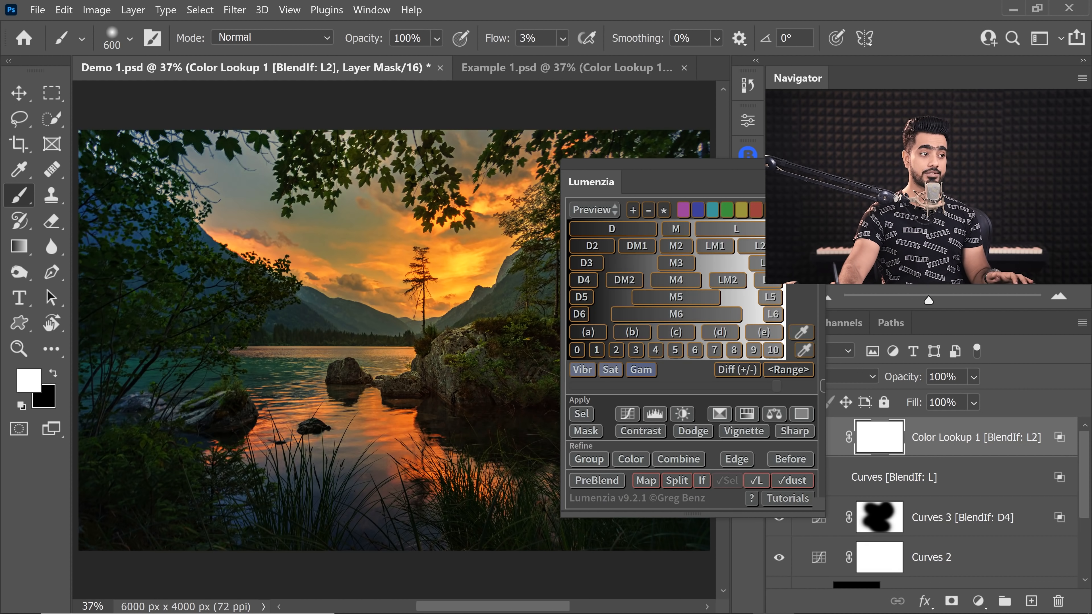
{"action": "left_click", "coordinate": [792, 418]}
{"action": "left_click", "coordinate": [779, 446]}
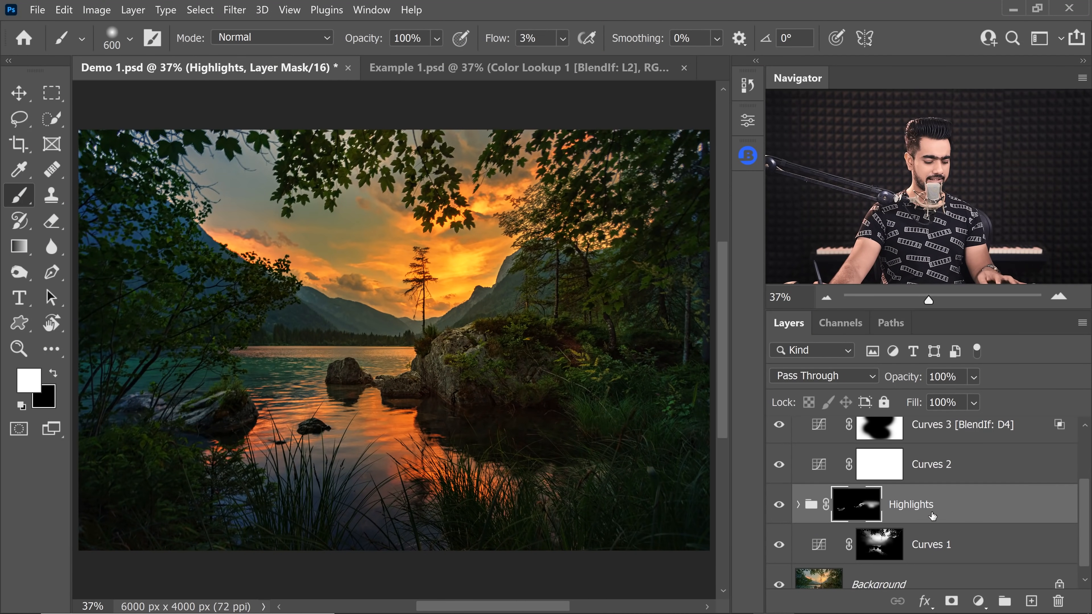
Duplicate the Highlights group, set the copy's opacity to 30%, and compare the edited image with the original Background.
{"action": "key", "text": "ctrl+j"}
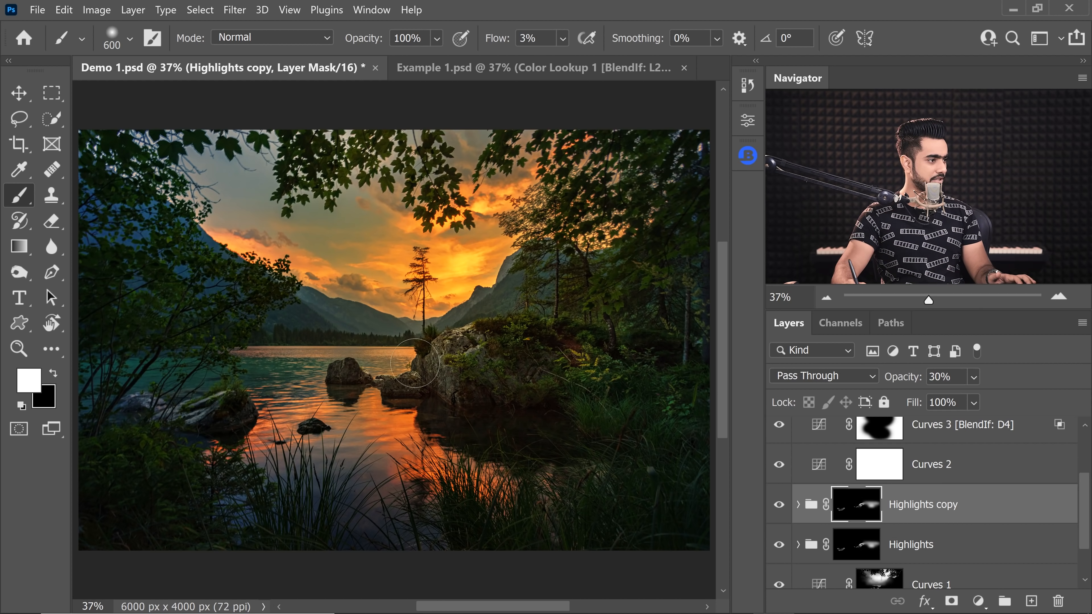
{"action": "scroll", "coordinate": [1072, 502], "scroll_direction": "down", "scroll_amount": 3}
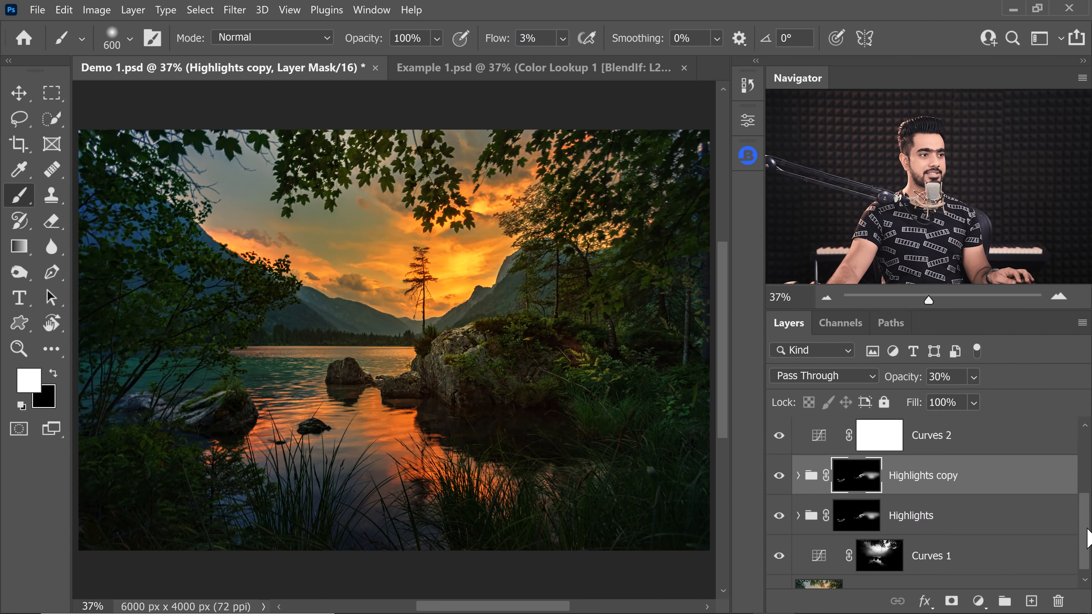
{"action": "left_click", "coordinate": [780, 572], "text": "alt"}
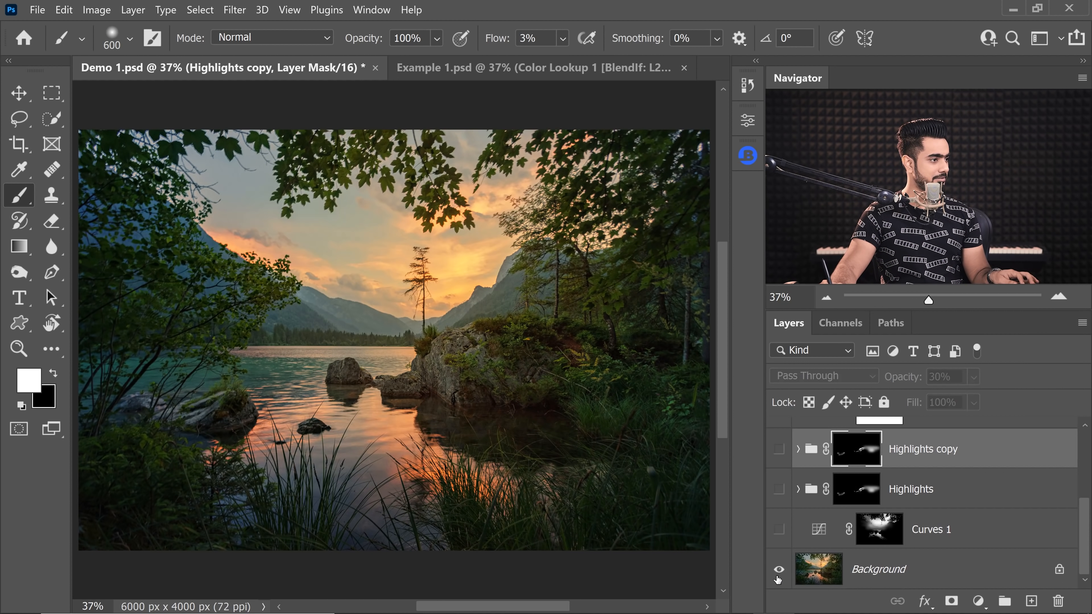
{"action": "left_click", "coordinate": [779, 574], "text": "alt"}
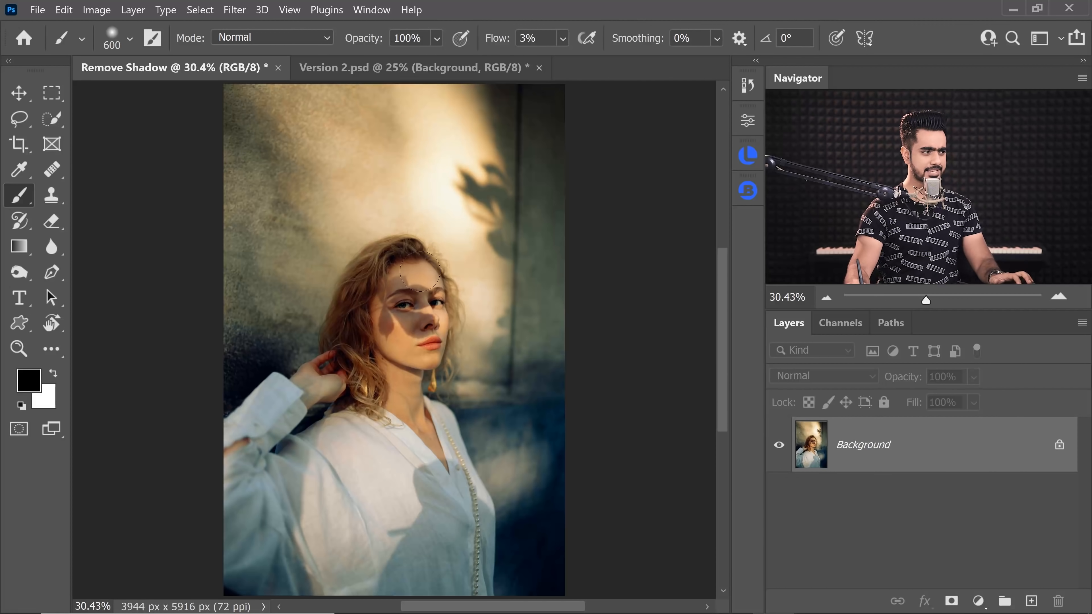
Start a Lumenzia zone mask colour pick on the Remove Shadow portrait and convert the document to 16 bits.
{"action": "scroll", "coordinate": [405, 302], "scroll_direction": "up", "scroll_amount": 6}
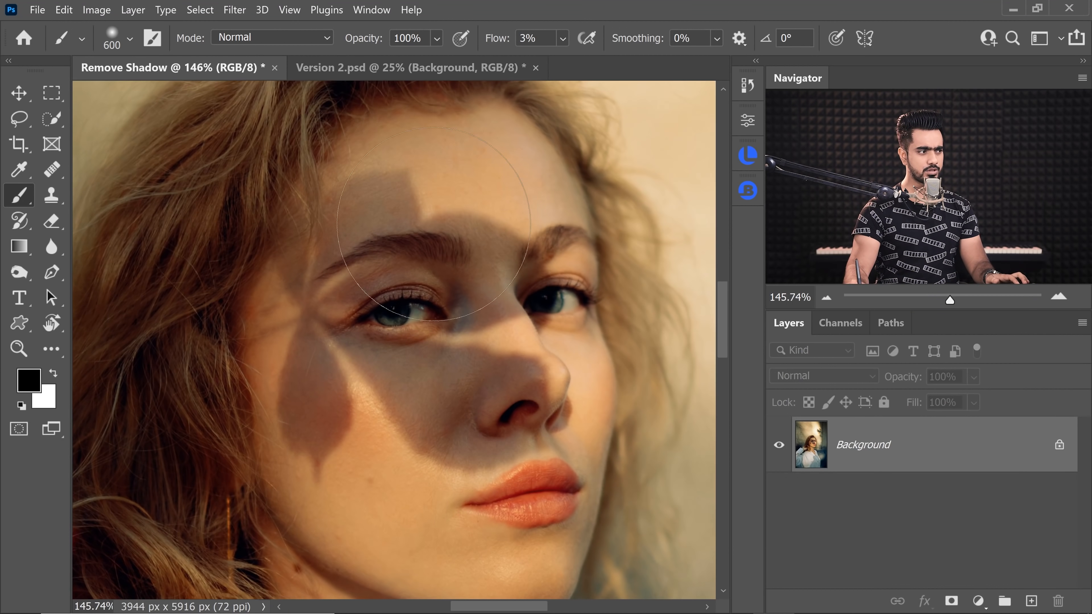
{"action": "scroll", "coordinate": [447, 265], "scroll_direction": "down", "scroll_amount": 3}
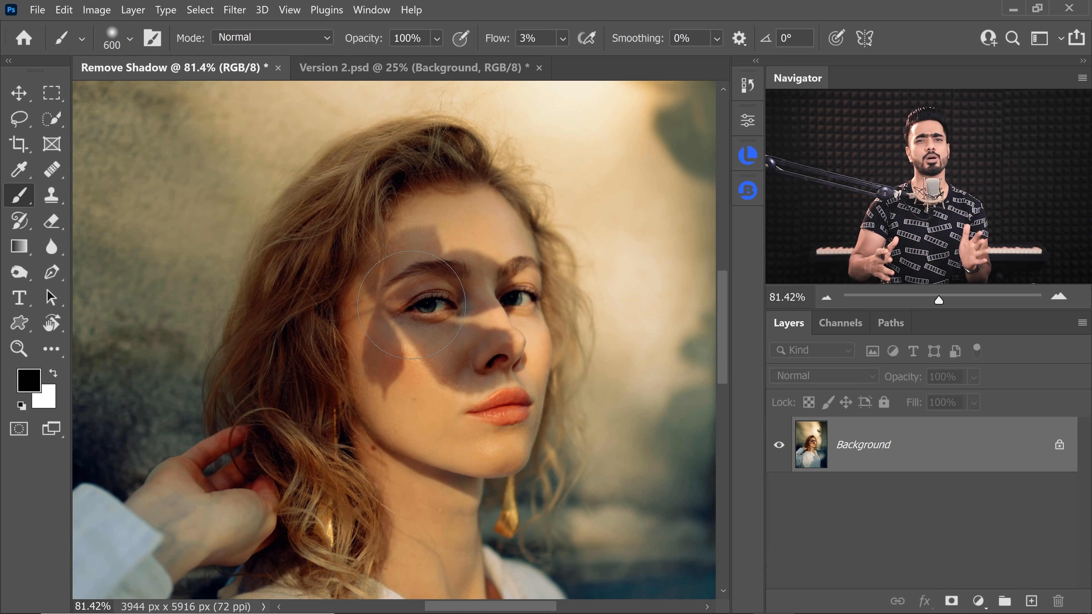
{"action": "scroll", "coordinate": [411, 305], "scroll_direction": "down", "scroll_amount": 4}
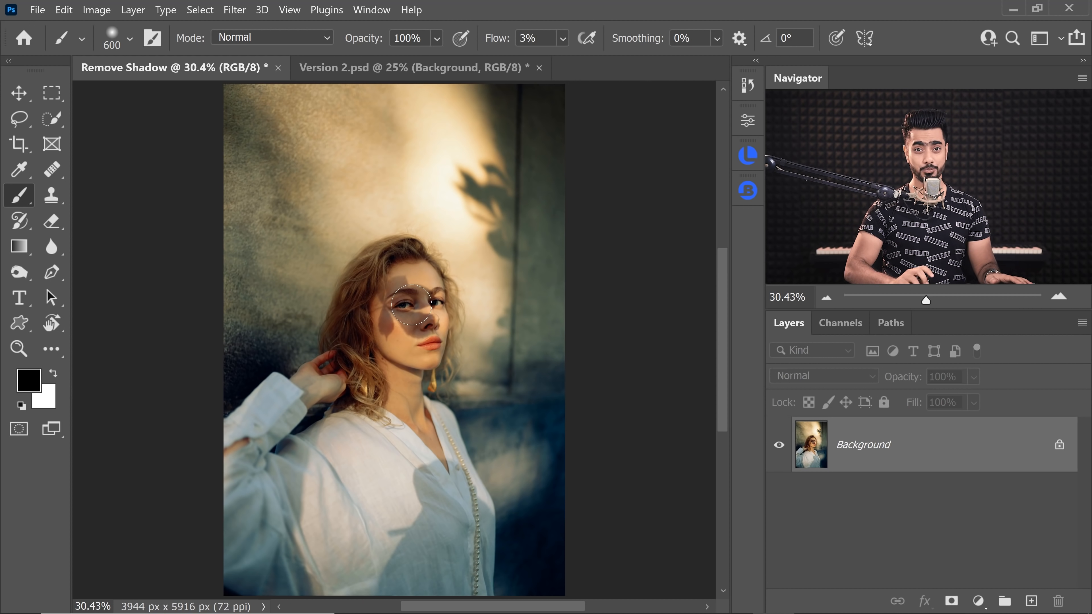
{"action": "scroll", "coordinate": [389, 275], "scroll_direction": "up", "scroll_amount": 3}
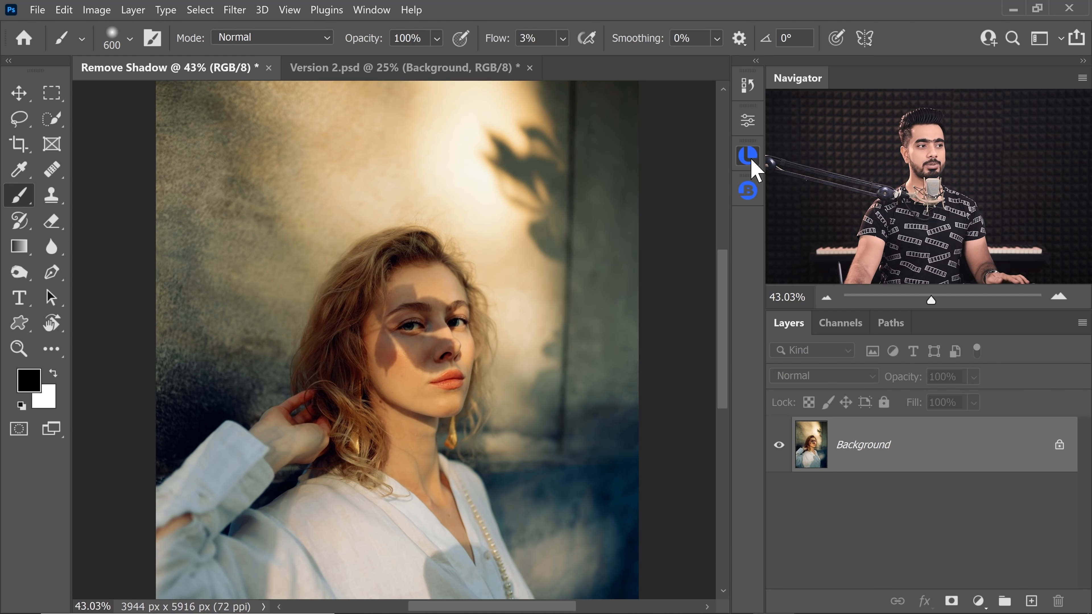
{"action": "left_click", "coordinate": [748, 156]}
{"action": "scroll", "coordinate": [314, 323], "scroll_direction": "up", "scroll_amount": 3}
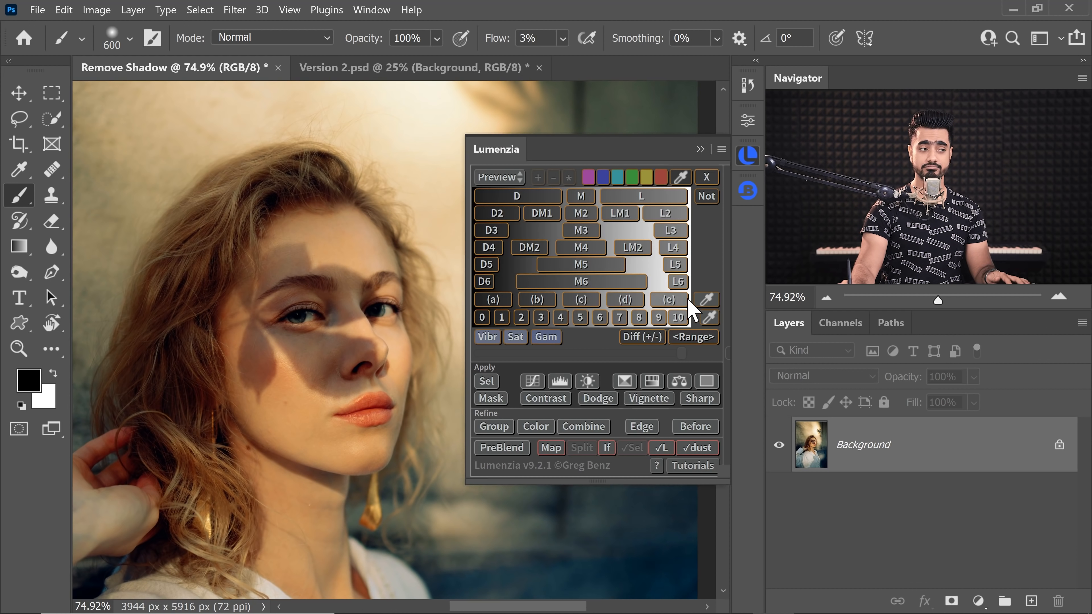
{"action": "left_click", "coordinate": [708, 316]}
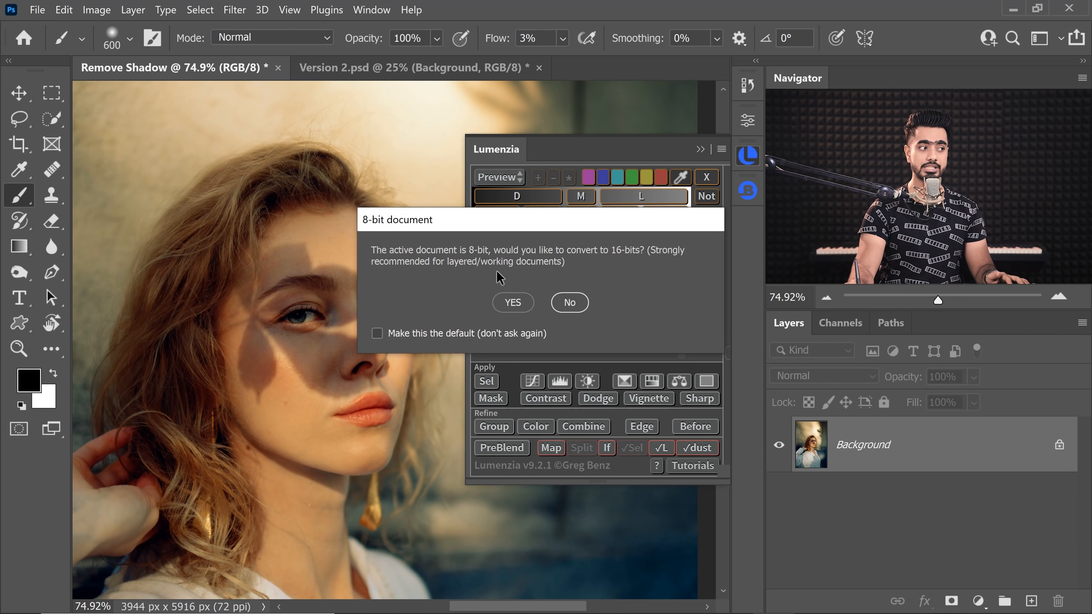
{"action": "left_click", "coordinate": [514, 304]}
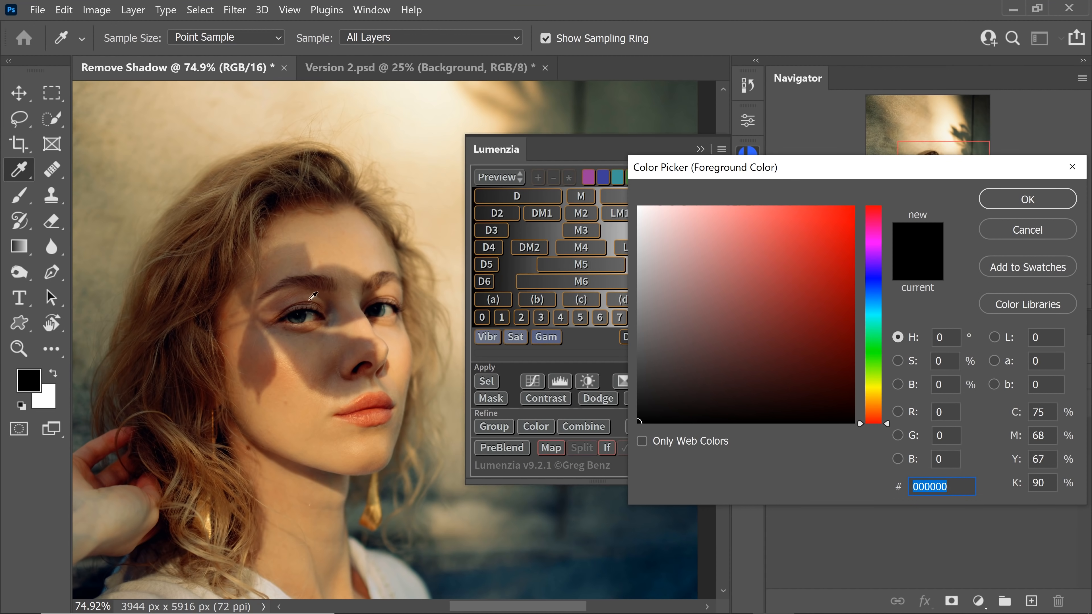
Try a zone mask sampled from the shadowed cheek below the eye, and clear its preview.
{"action": "left_click_drag", "start_coordinate": [302, 346], "coordinate": [324, 347]}
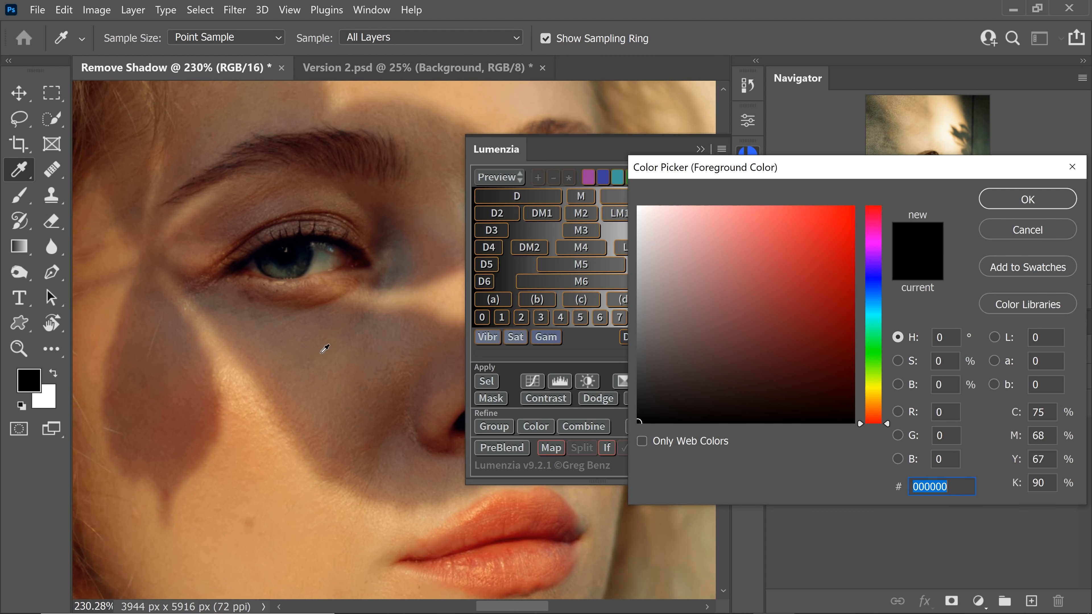
{"action": "left_click", "coordinate": [342, 361]}
{"action": "left_click", "coordinate": [325, 363]}
{"action": "left_click", "coordinate": [333, 360]}
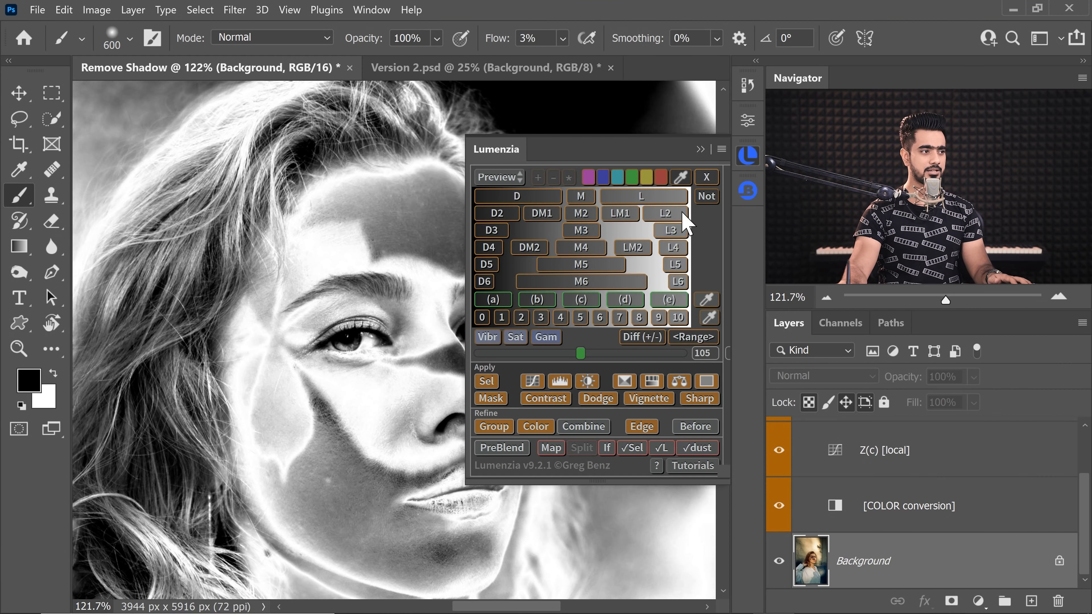
{"action": "left_click", "coordinate": [707, 177]}
Preview a new zone mask from the darker shadow tone sampled just below the eye (714230).
{"action": "left_click", "coordinate": [707, 300]}
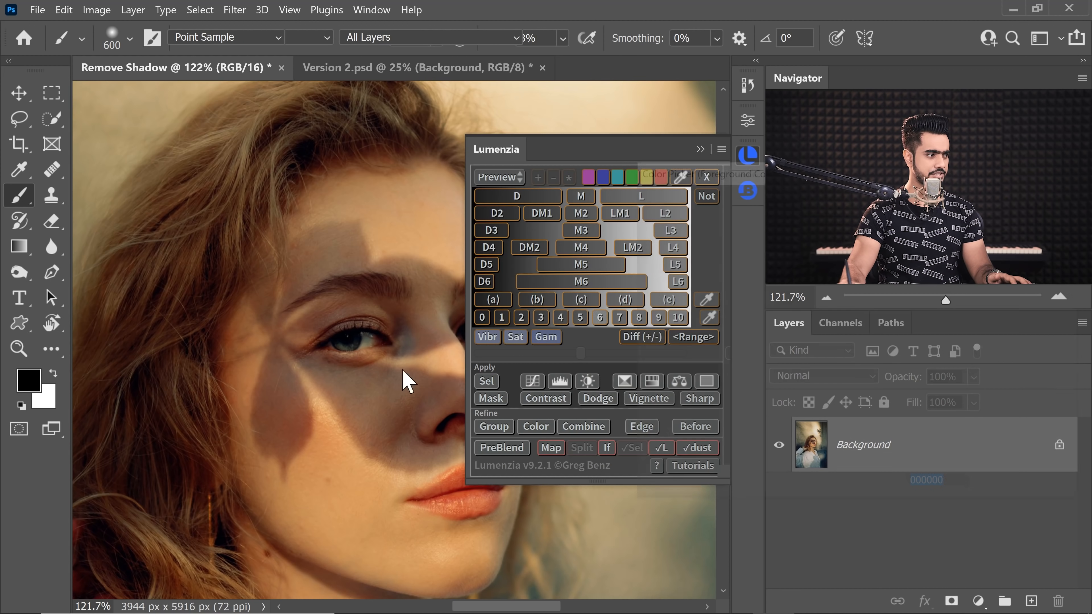
{"action": "left_click", "coordinate": [359, 356]}
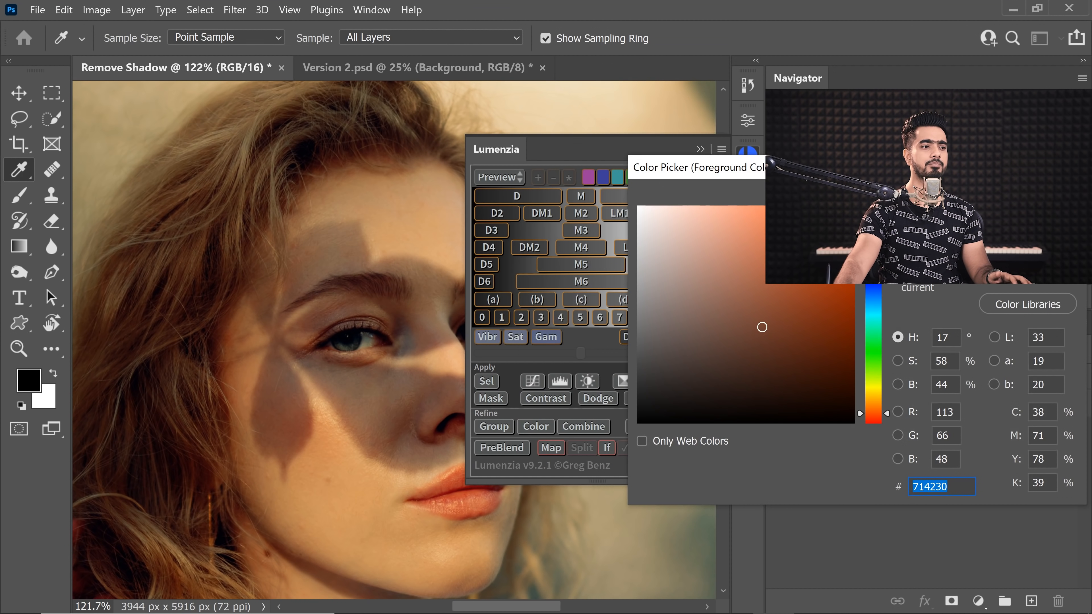
{"action": "key", "text": "Return"}
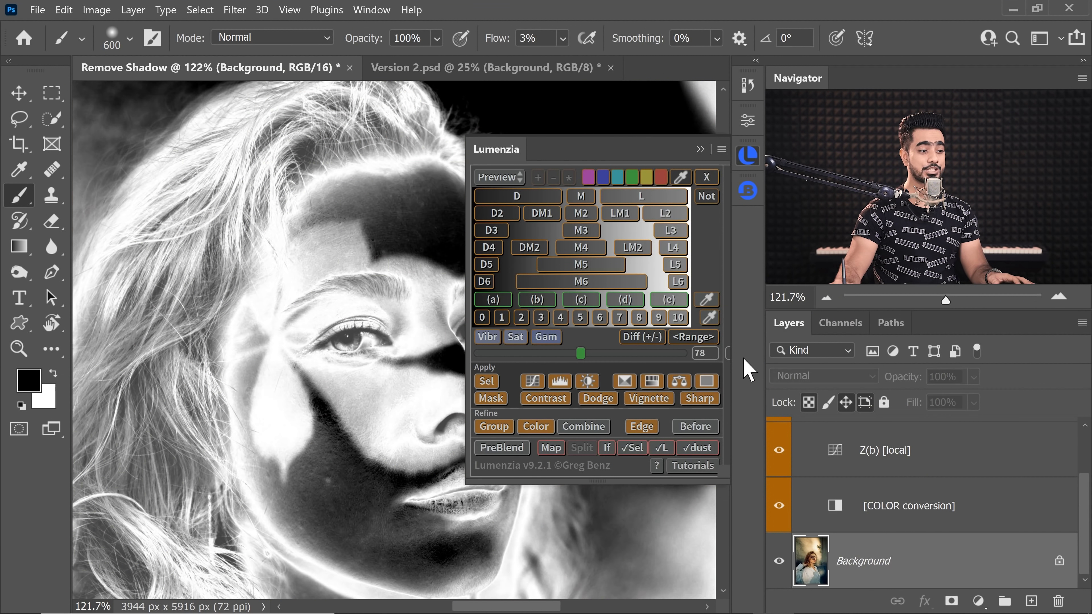
Set the COLOR conversion Black & White layer to Reds 64, Yellows 120, Greens 64, Cyans 23 and Blues 27.
{"action": "double_click", "coordinate": [836, 506]}
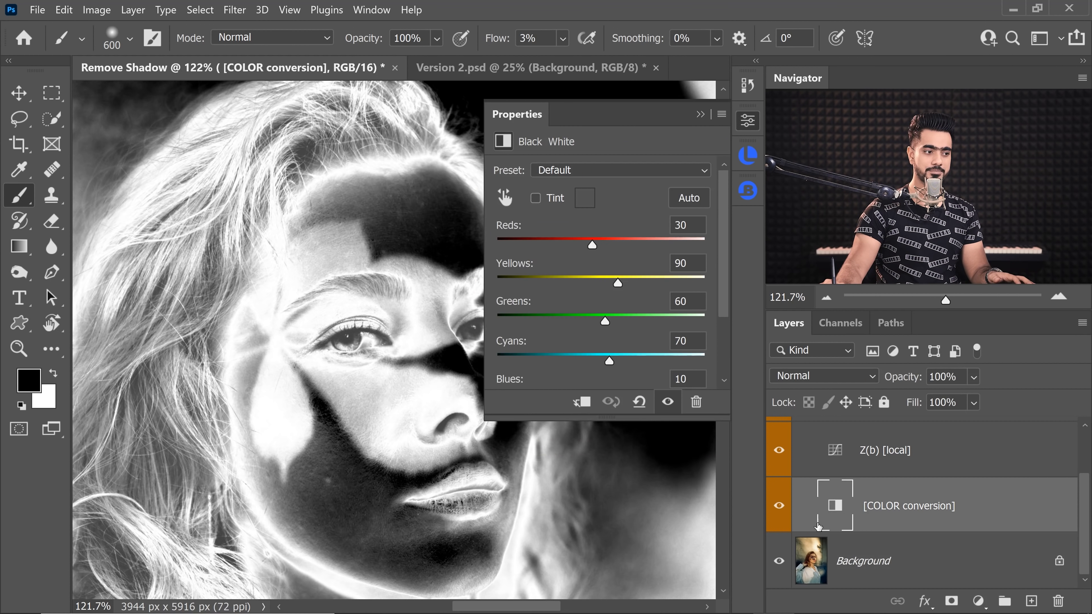
{"action": "left_click_drag", "start_coordinate": [594, 246], "coordinate": [603, 249]}
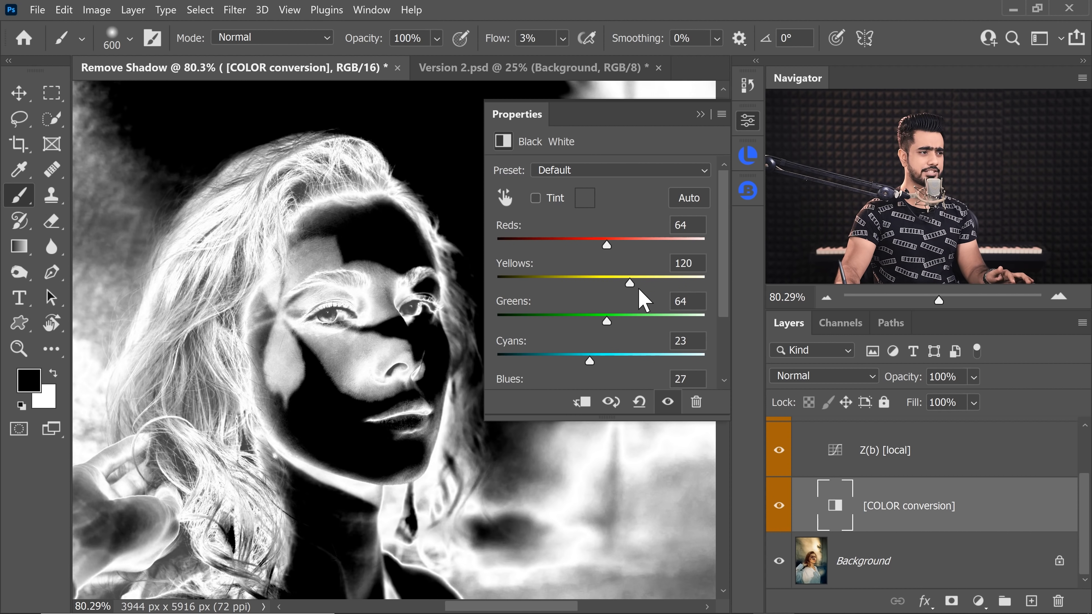
{"action": "left_click", "coordinate": [720, 112]}
Darken the lit skin beside the leaf-shaped shadow in the Z(b) curve using on-image adjustment.
{"action": "left_click", "coordinate": [836, 455]}
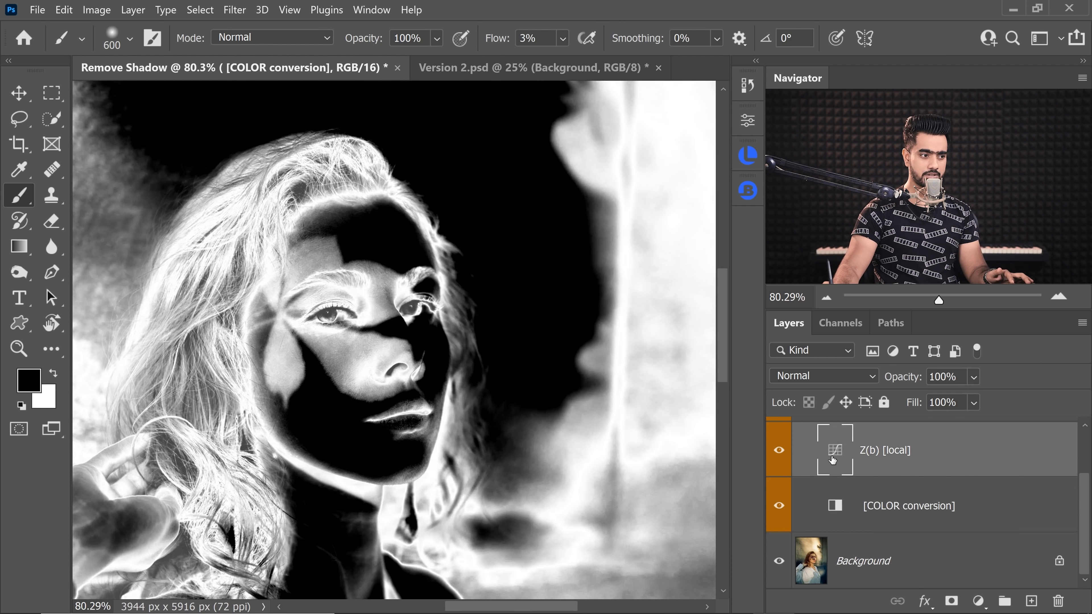
{"action": "double_click", "coordinate": [835, 455]}
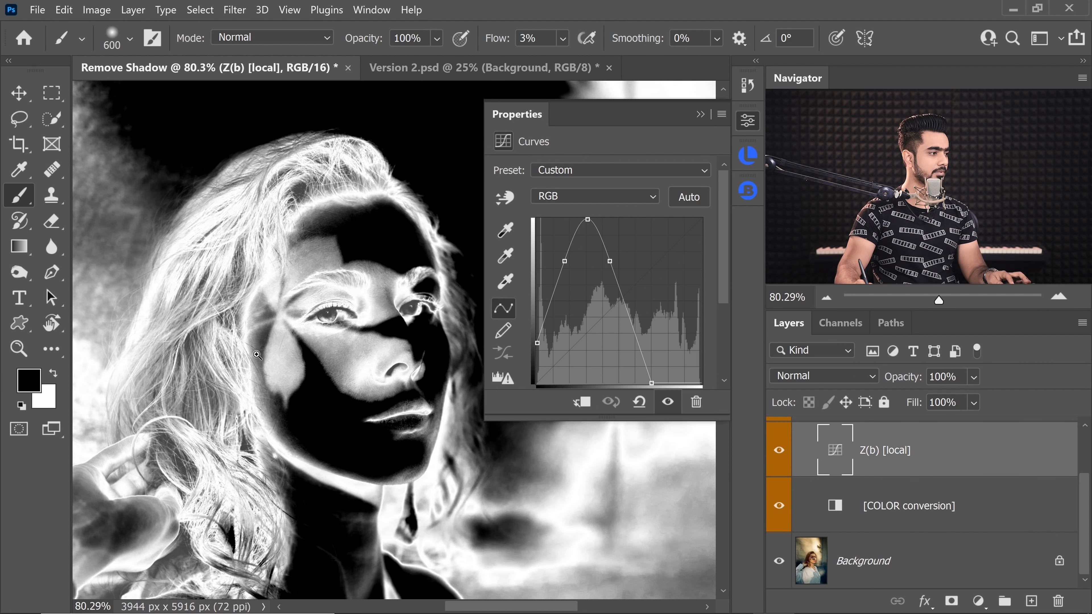
{"action": "left_click_drag", "start_coordinate": [257, 355], "coordinate": [253, 370]}
{"action": "left_click", "coordinate": [504, 198]}
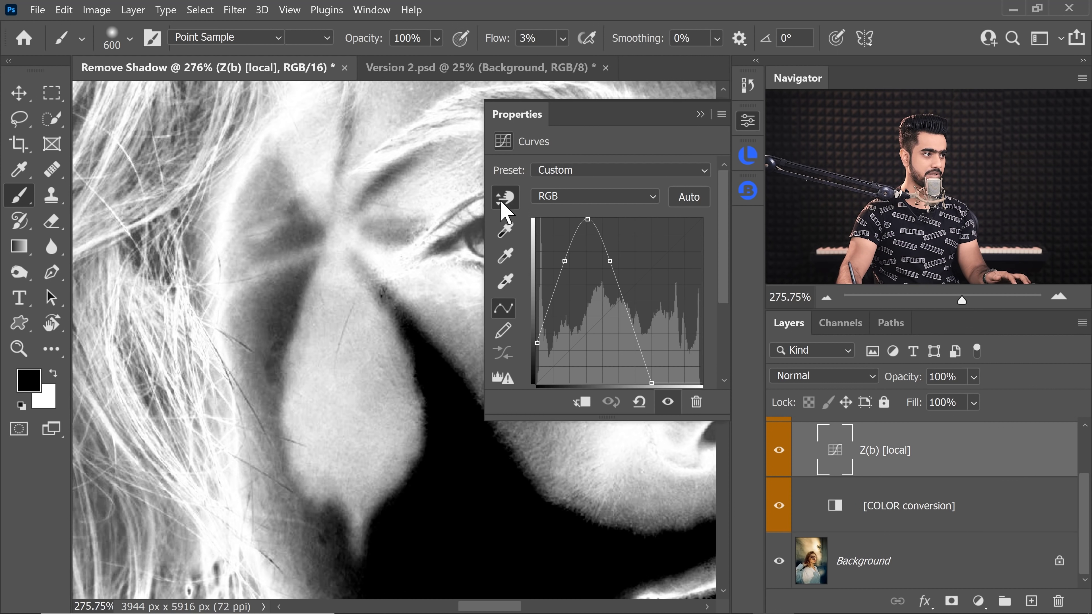
{"action": "scroll", "coordinate": [278, 359], "scroll_direction": "down", "scroll_amount": 2}
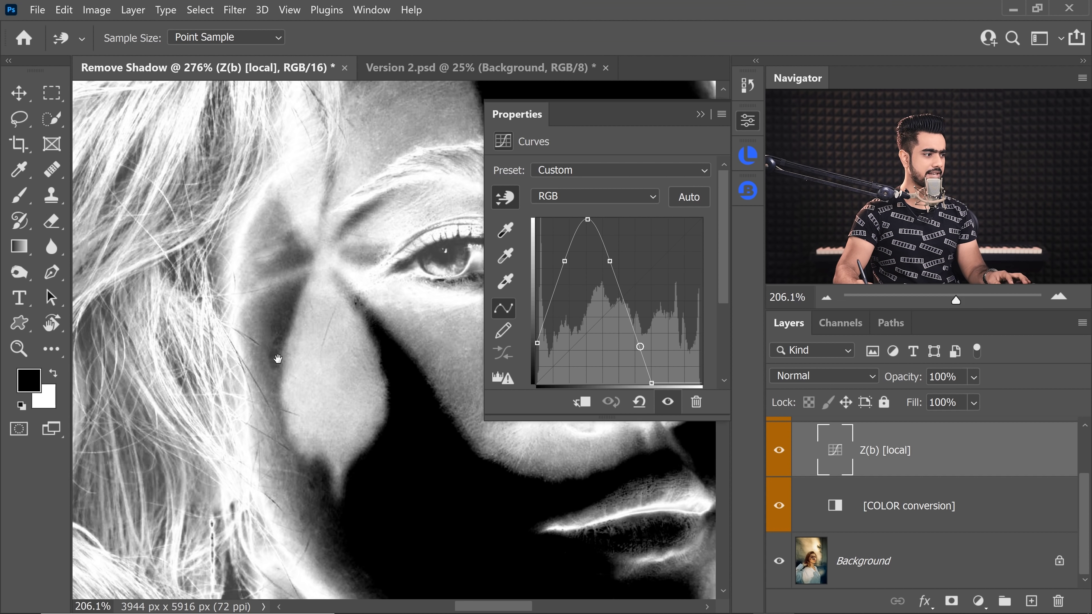
{"action": "left_click", "coordinate": [297, 500]}
{"action": "left_click_drag", "start_coordinate": [297, 502], "coordinate": [297, 518]}
Brighten the shadowed cheek below the eye in the Z(b) curve and remove the extra lower curve point.
{"action": "scroll", "coordinate": [300, 331], "scroll_direction": "down", "scroll_amount": 5}
{"action": "scroll", "coordinate": [406, 343], "scroll_direction": "up", "scroll_amount": 3}
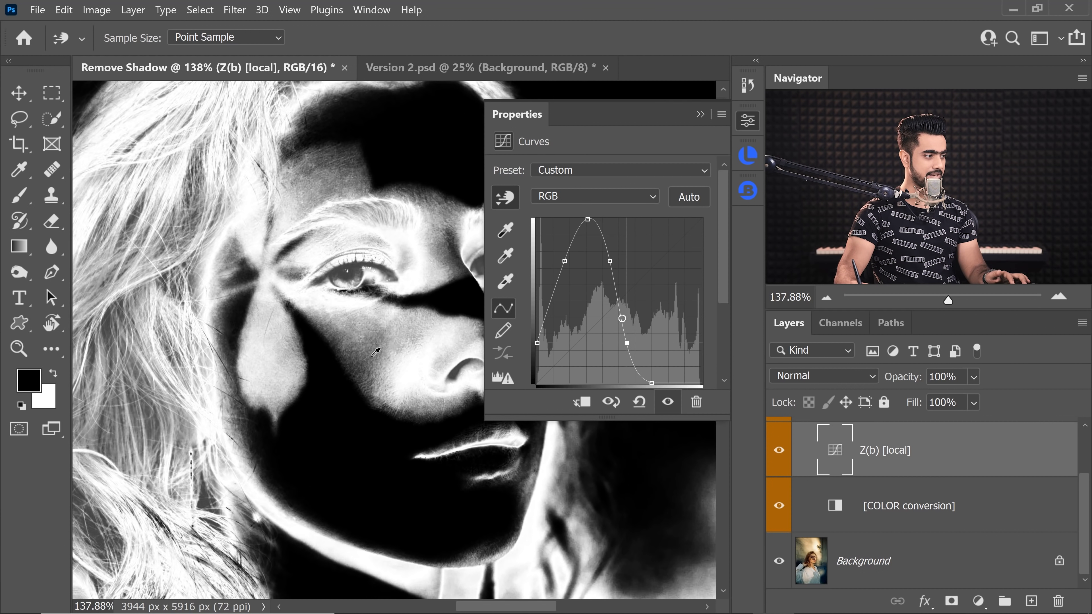
{"action": "left_click_drag", "start_coordinate": [376, 349], "coordinate": [376, 345]}
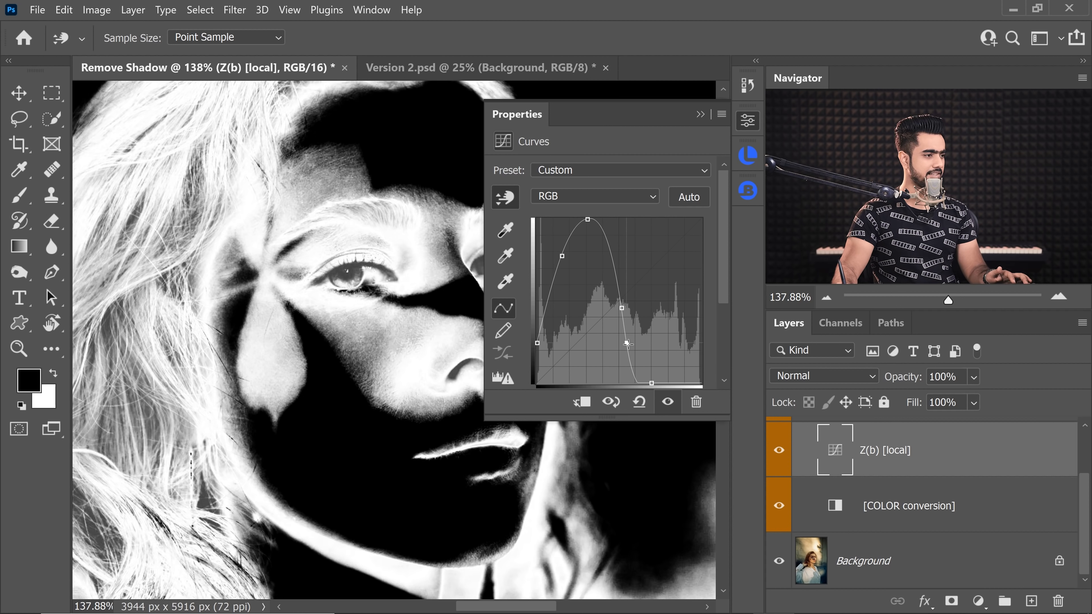
{"action": "left_click_drag", "start_coordinate": [626, 343], "coordinate": [680, 232]}
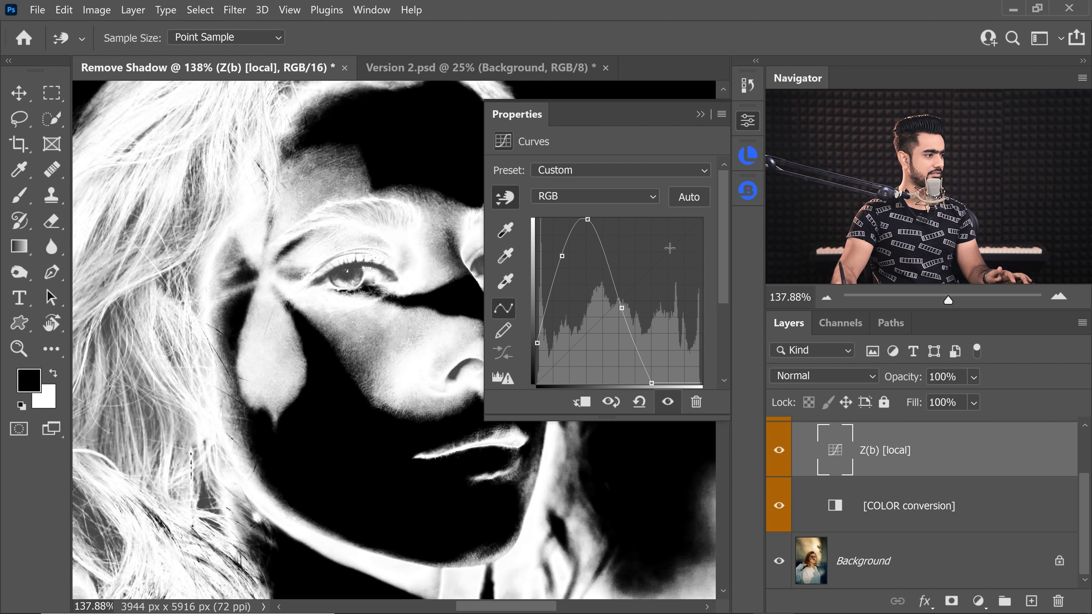
{"action": "left_click_drag", "start_coordinate": [382, 320], "coordinate": [383, 271]}
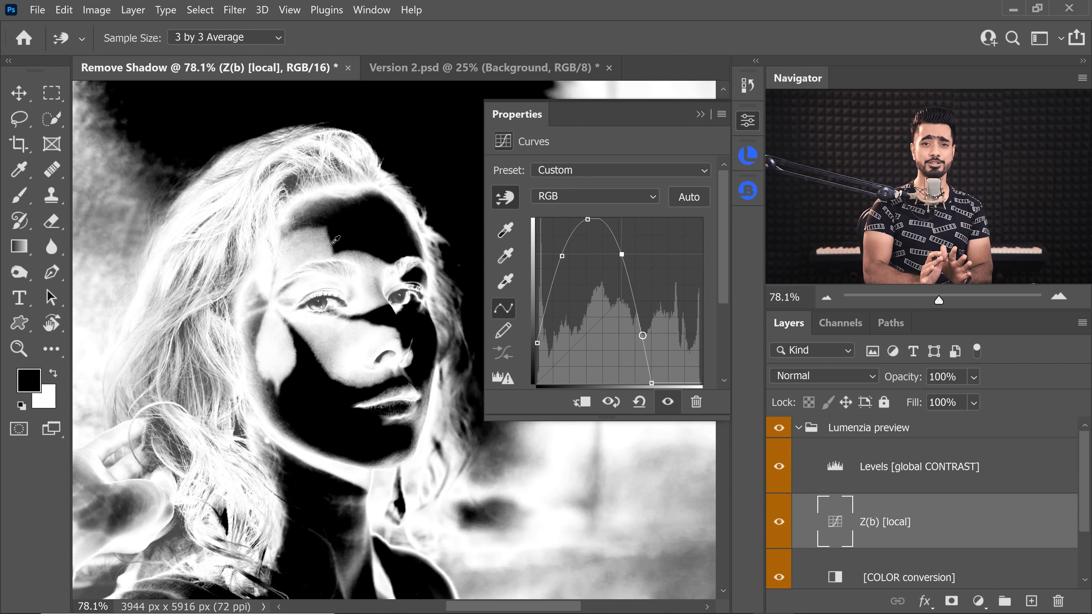
Reopen Lumenzia with the Levels preview layer selected, lasso a selection around the face, and subtract its lower chin area.
{"action": "left_click", "coordinate": [920, 471]}
{"action": "left_click", "coordinate": [748, 156]}
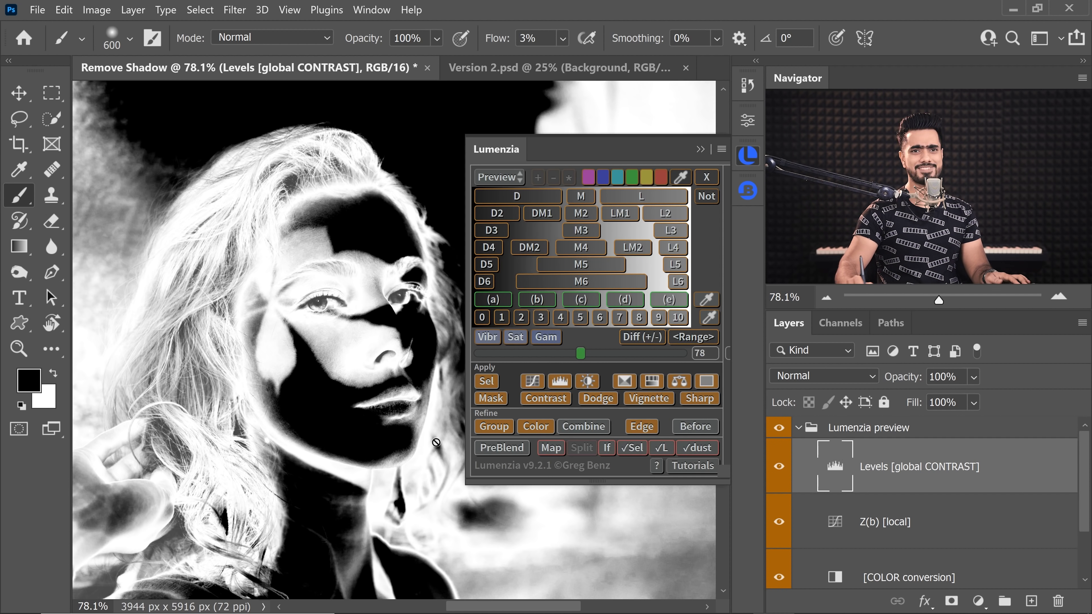
{"action": "scroll", "coordinate": [454, 123], "scroll_direction": "down", "scroll_amount": 2}
{"action": "left_click", "coordinate": [19, 118]}
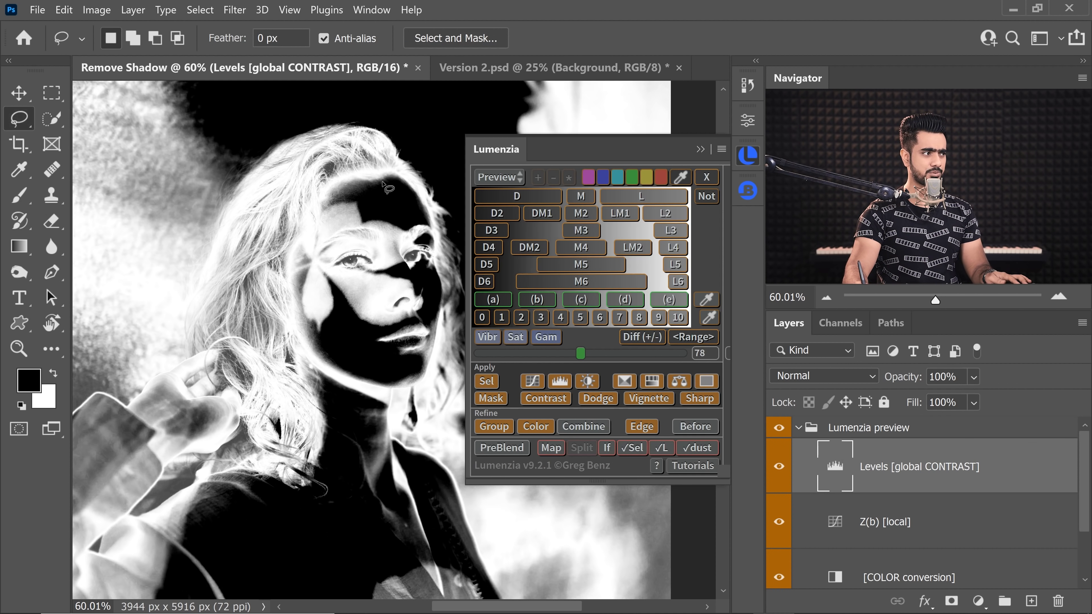
{"action": "mouse_move", "coordinate": [387, 175]}
{"action": "left_mouse_down"}
{"action": "mouse_move", "coordinate": [330, 184]}
{"action": "mouse_move", "coordinate": [297, 229]}
{"action": "mouse_move", "coordinate": [288, 301]}
{"action": "mouse_move", "coordinate": [333, 381]}
{"action": "mouse_move", "coordinate": [426, 379]}
{"action": "mouse_move", "coordinate": [451, 264]}
{"action": "mouse_move", "coordinate": [410, 187]}
{"action": "mouse_move", "coordinate": [378, 173]}
{"action": "left_mouse_up"}
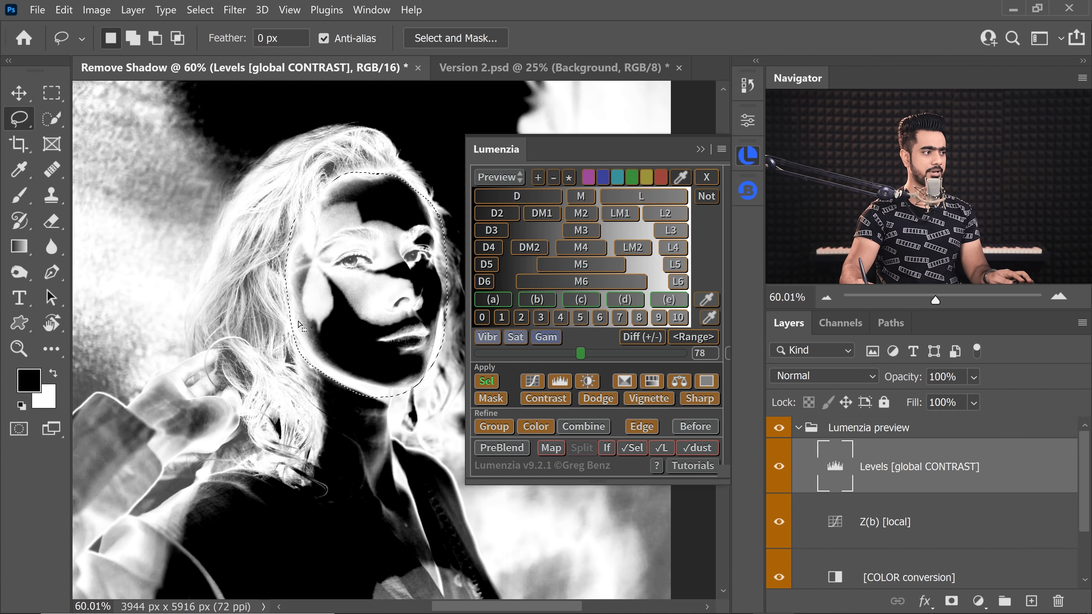
{"action": "mouse_move", "coordinate": [283, 338]}
{"action": "left_mouse_down", "text": "alt"}
{"action": "mouse_move", "coordinate": [450, 373]}
{"action": "mouse_move", "coordinate": [313, 420]}
{"action": "mouse_move", "coordinate": [282, 370]}
{"action": "left_mouse_up", "text": "alt"}
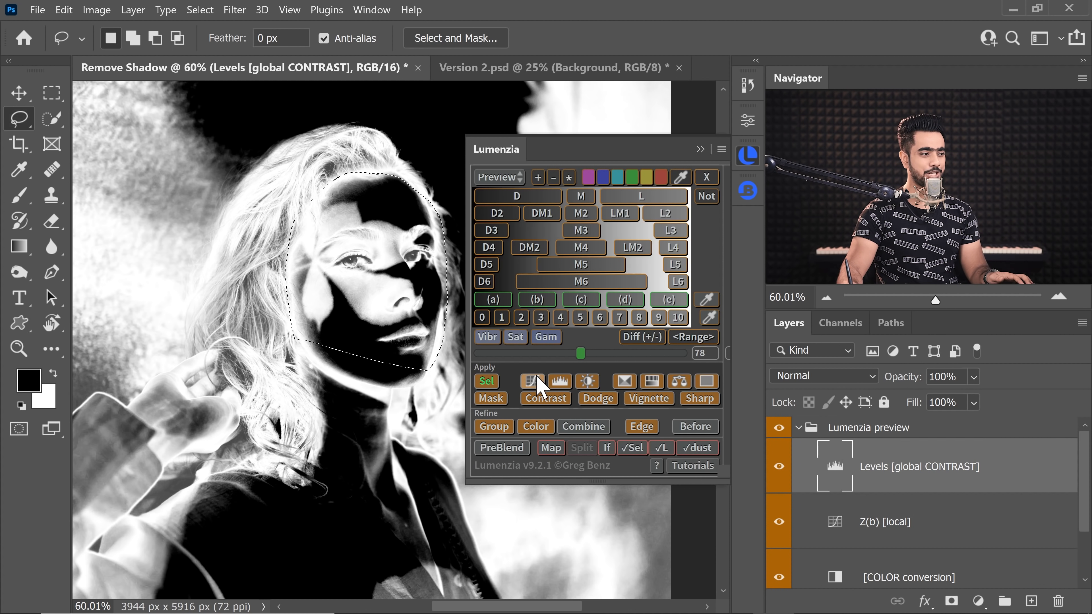
Add a Curves layer from the zone preview with an auto-feathered selection and grouped layer masks, and view its mask.
{"action": "left_click", "coordinate": [534, 380]}
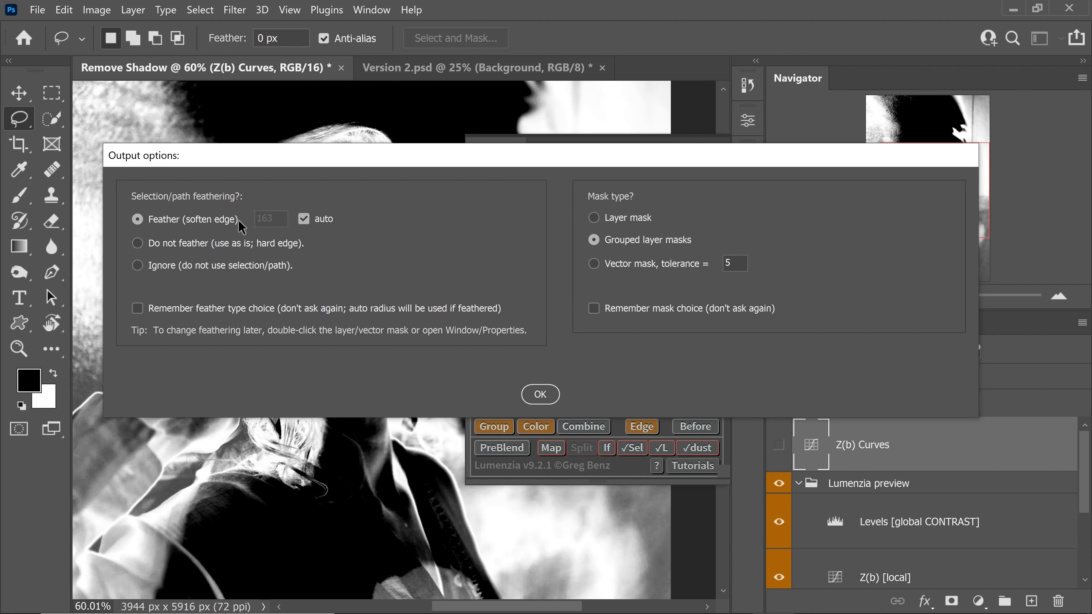
{"action": "left_click", "coordinate": [303, 219]}
{"action": "left_click", "coordinate": [304, 219]}
{"action": "left_click", "coordinate": [541, 395]}
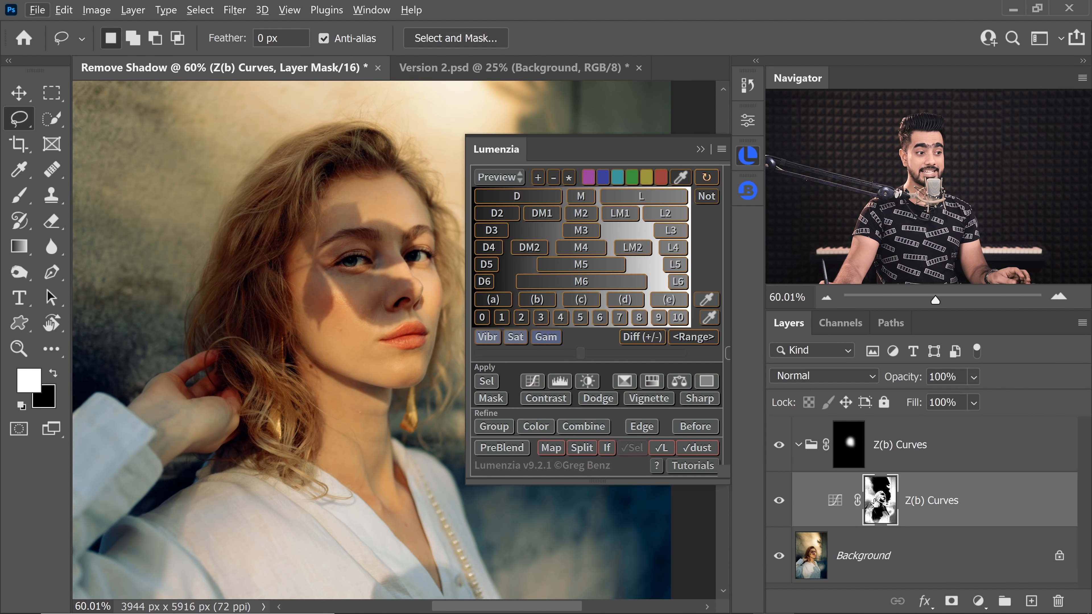
{"action": "left_click", "coordinate": [881, 507], "text": "alt"}
{"action": "left_click", "coordinate": [887, 509], "text": "alt"}
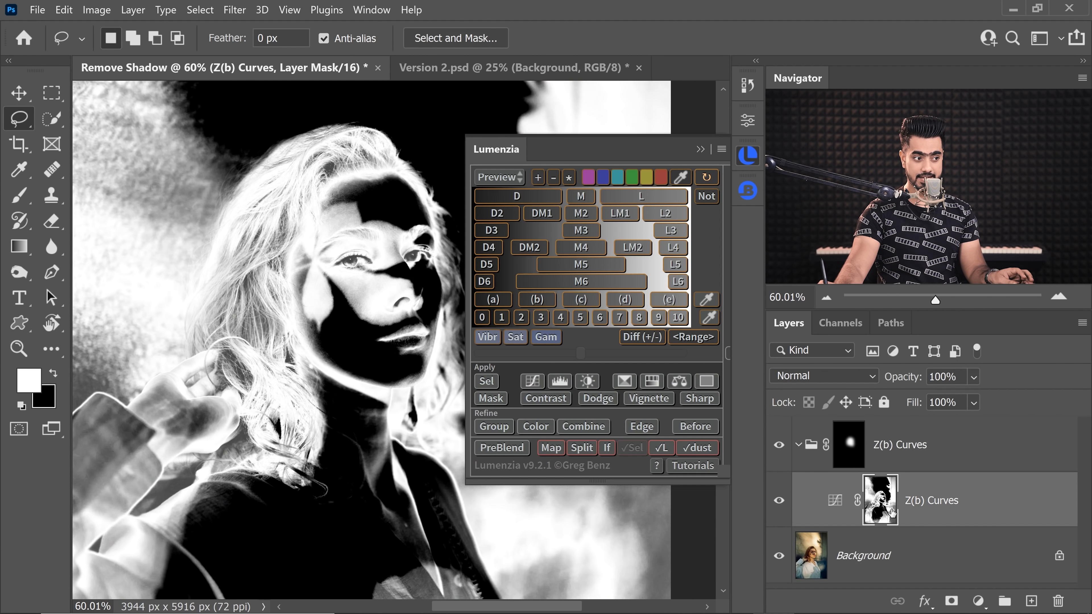
Raise the midtones of the Z(b) Curves layer's RGB curve strongly to brighten the shadowed areas of the face.
{"action": "left_click", "coordinate": [851, 450]}
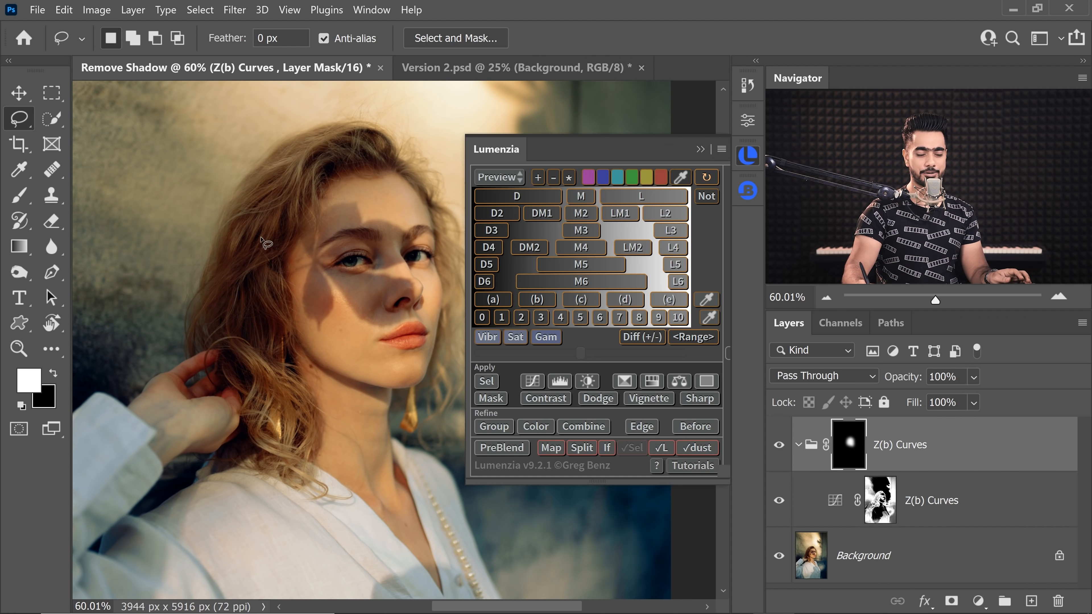
{"action": "double_click", "coordinate": [836, 503]}
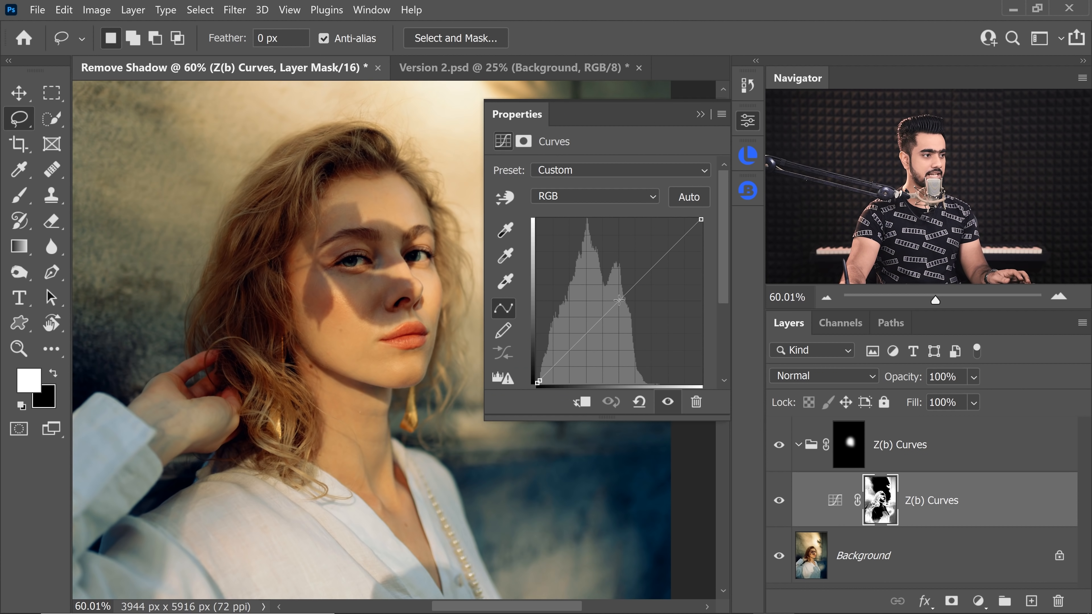
{"action": "left_click_drag", "start_coordinate": [617, 297], "coordinate": [587, 289]}
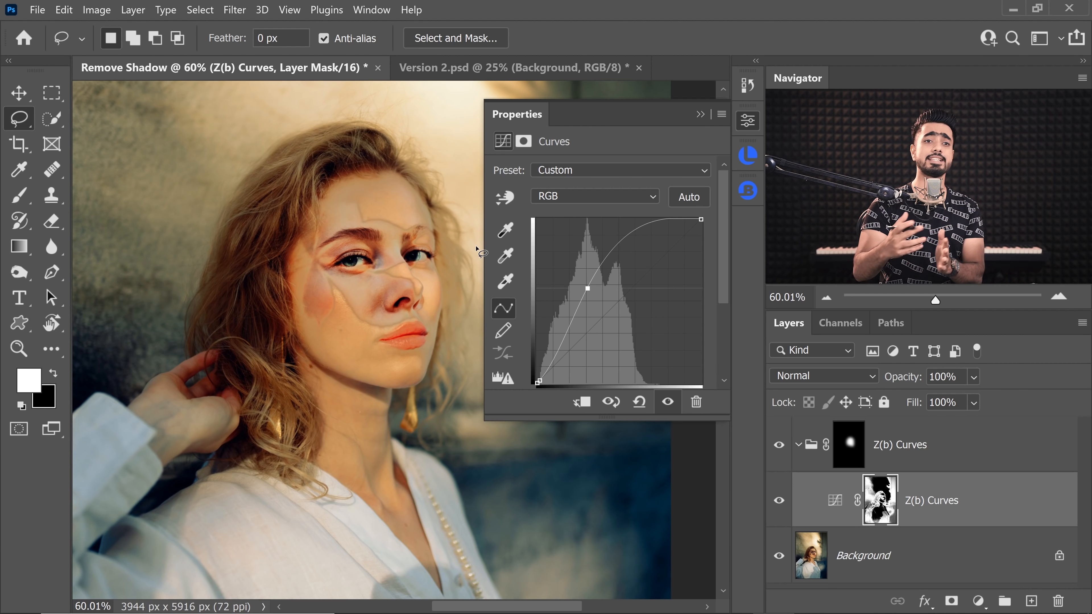
Add Lumenzia's Check Luminosity preview over the portrait and fine-tune the midtone point of the Z(b) curve against it.
{"action": "left_click", "coordinate": [748, 159]}
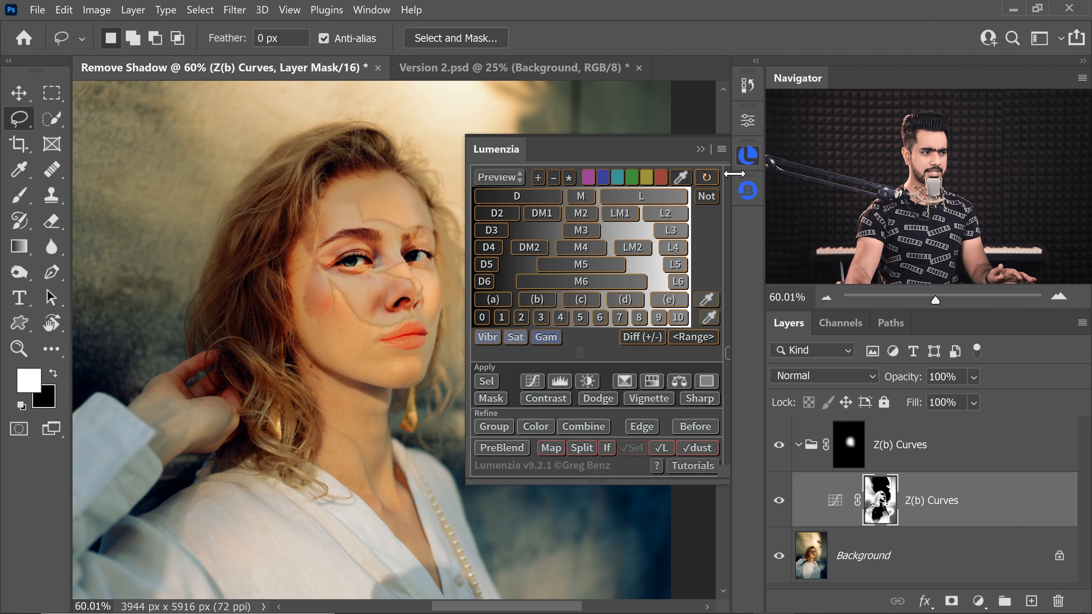
{"action": "left_click", "coordinate": [661, 448]}
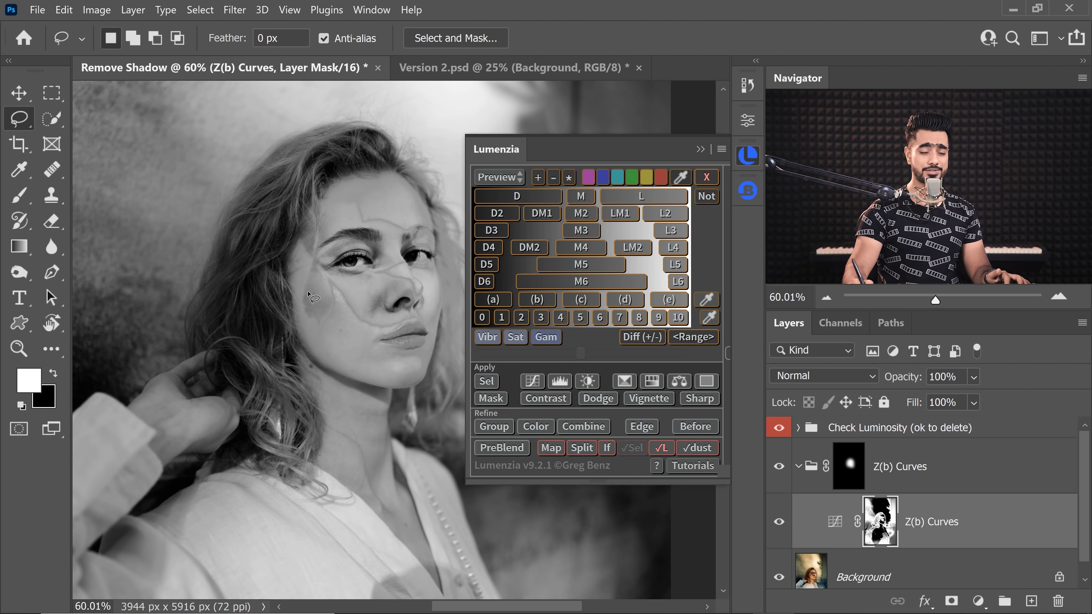
{"action": "double_click", "coordinate": [836, 523]}
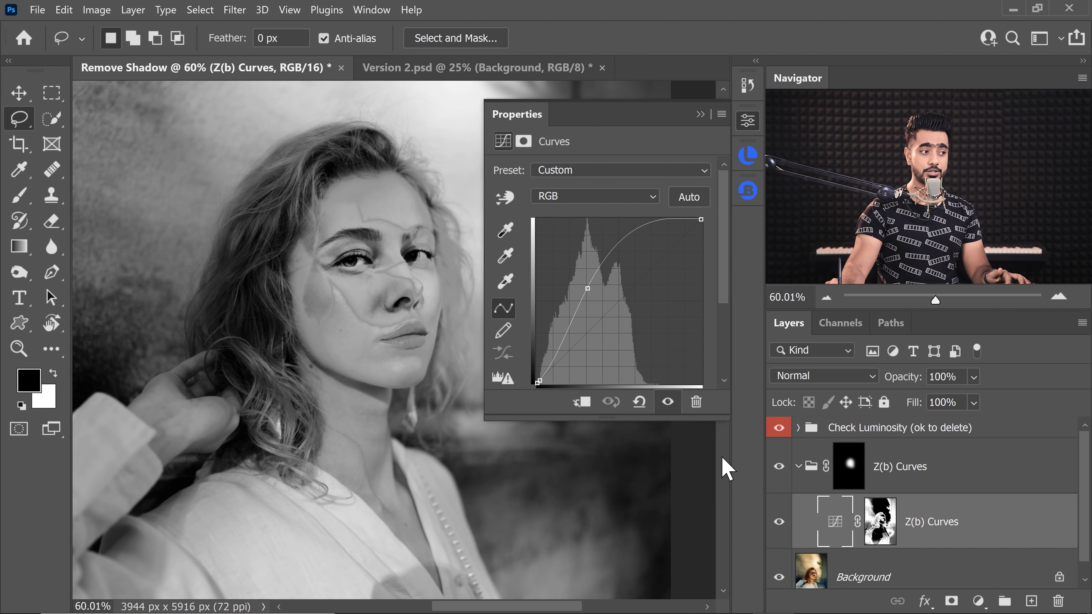
{"action": "left_click_drag", "start_coordinate": [384, 273], "coordinate": [413, 273]}
{"action": "left_click_drag", "start_coordinate": [400, 272], "coordinate": [373, 293]}
{"action": "left_click_drag", "start_coordinate": [588, 289], "coordinate": [587, 289]}
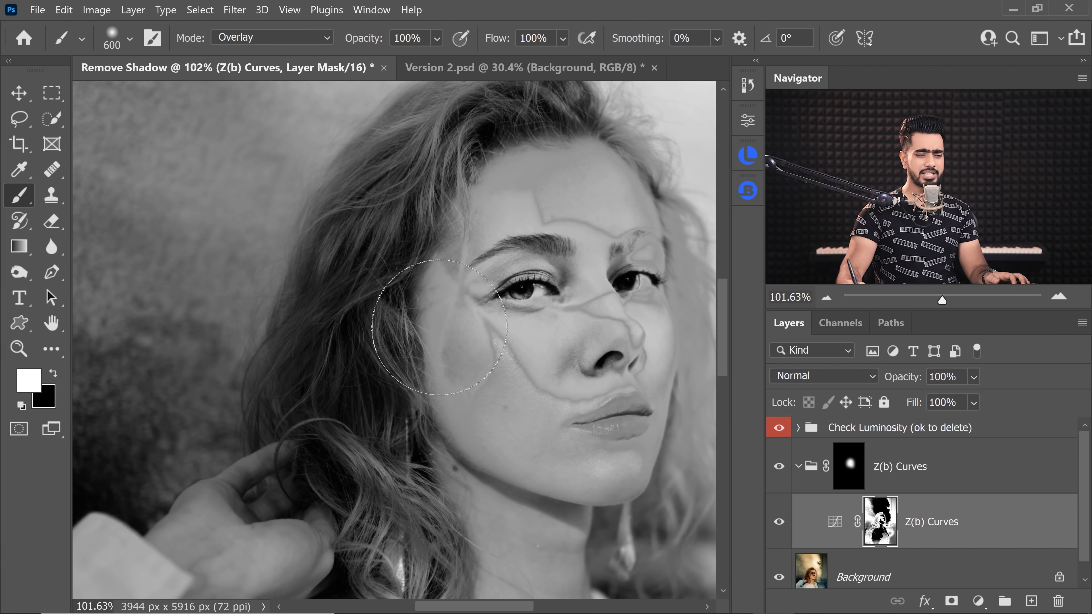
Paint white over the shadowed cheek on the Z(b) Curves mask with a 600 px brush in Overlay mode at 100% opacity.
{"action": "left_click_drag", "start_coordinate": [532, 335], "coordinate": [445, 343]}
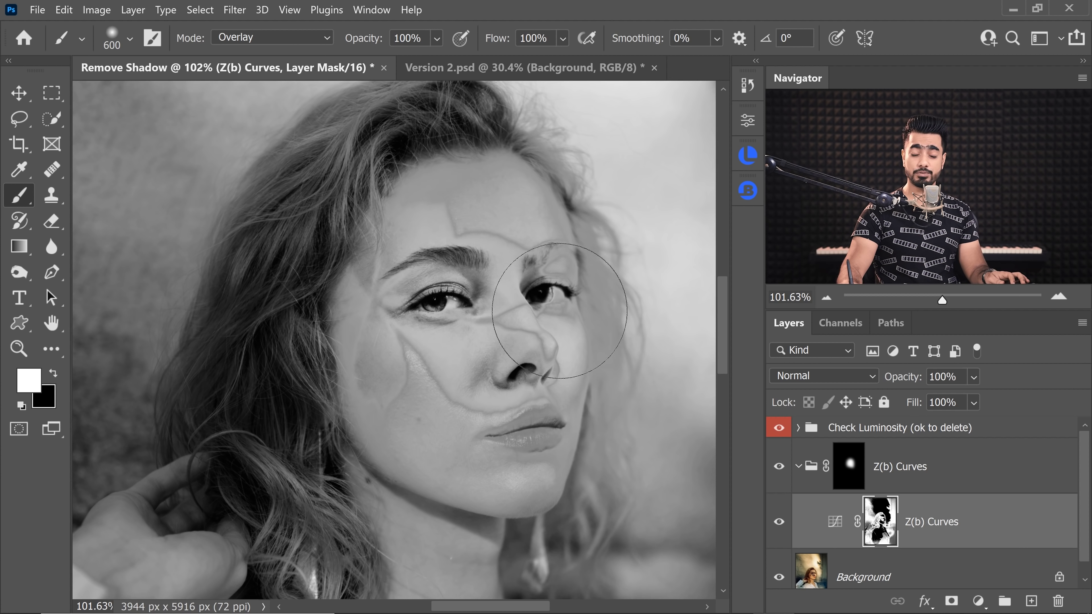
Inspect the Z(b) Curves group's mask on its own and return to the normal image view.
{"action": "left_click", "coordinate": [853, 470]}
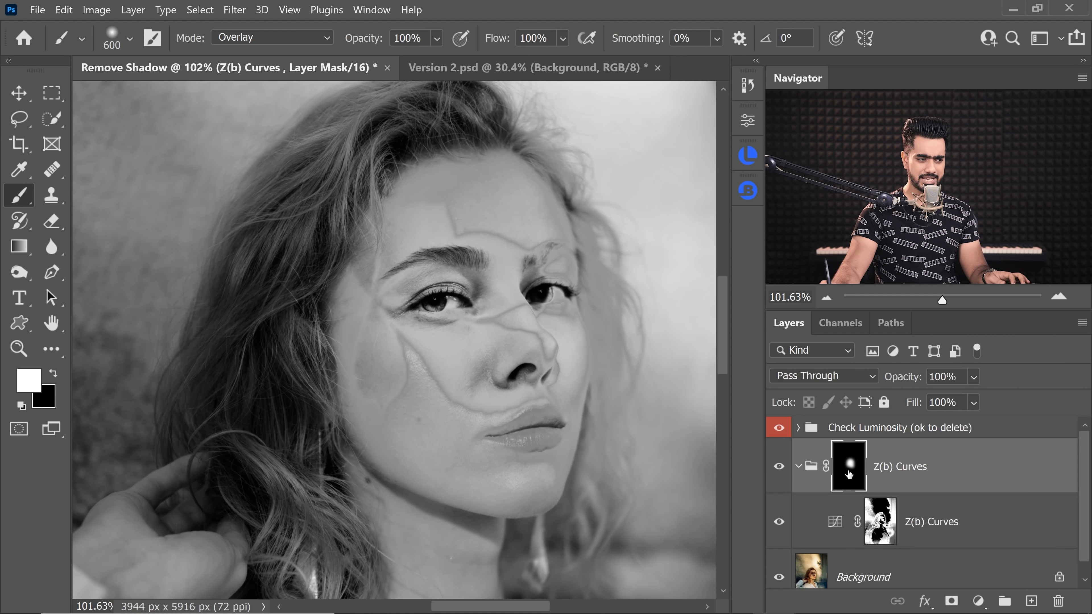
{"action": "left_click", "coordinate": [849, 474], "text": "alt"}
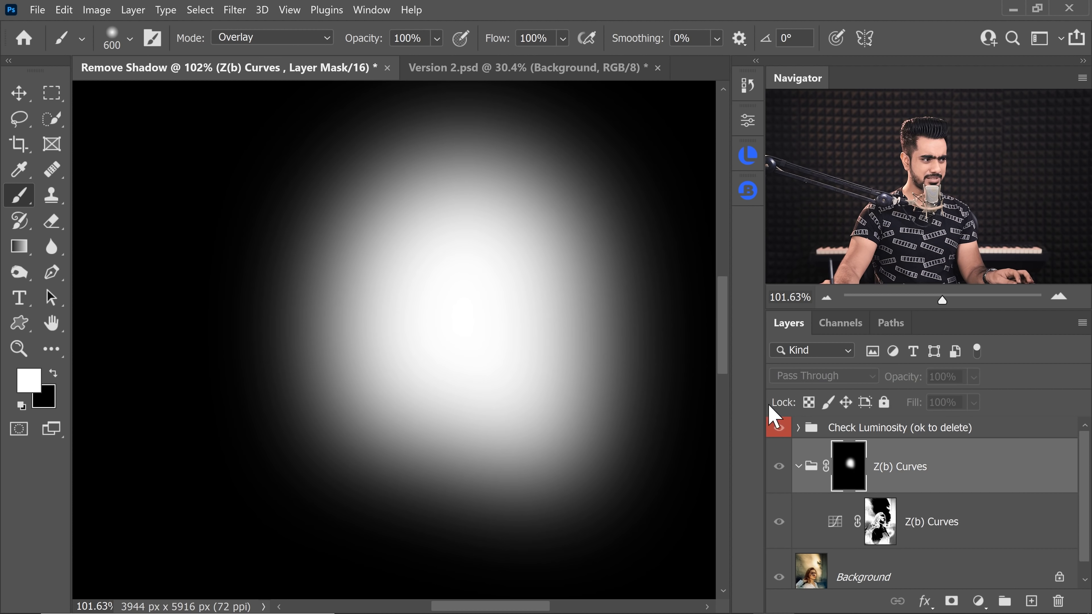
{"action": "left_click", "coordinate": [849, 477], "text": "alt"}
{"action": "scroll", "coordinate": [473, 302], "scroll_direction": "down", "scroll_amount": 4}
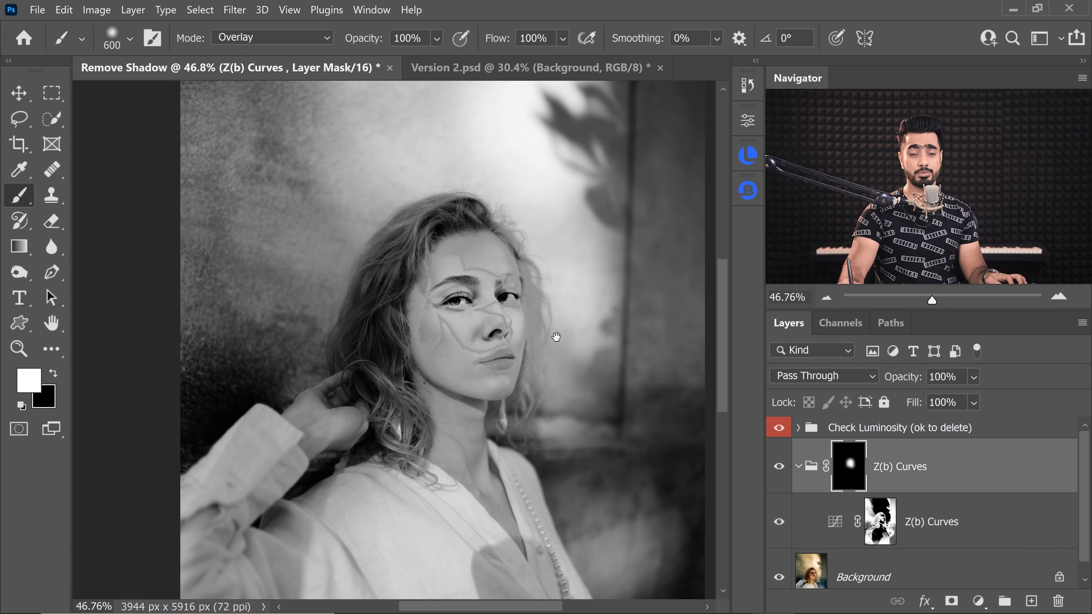
Unlink the Z(b) Curves group mask from its group and enlarge it proportionally to about 137% with Free Transform.
{"action": "scroll", "coordinate": [556, 337], "scroll_direction": "down", "scroll_amount": 1}
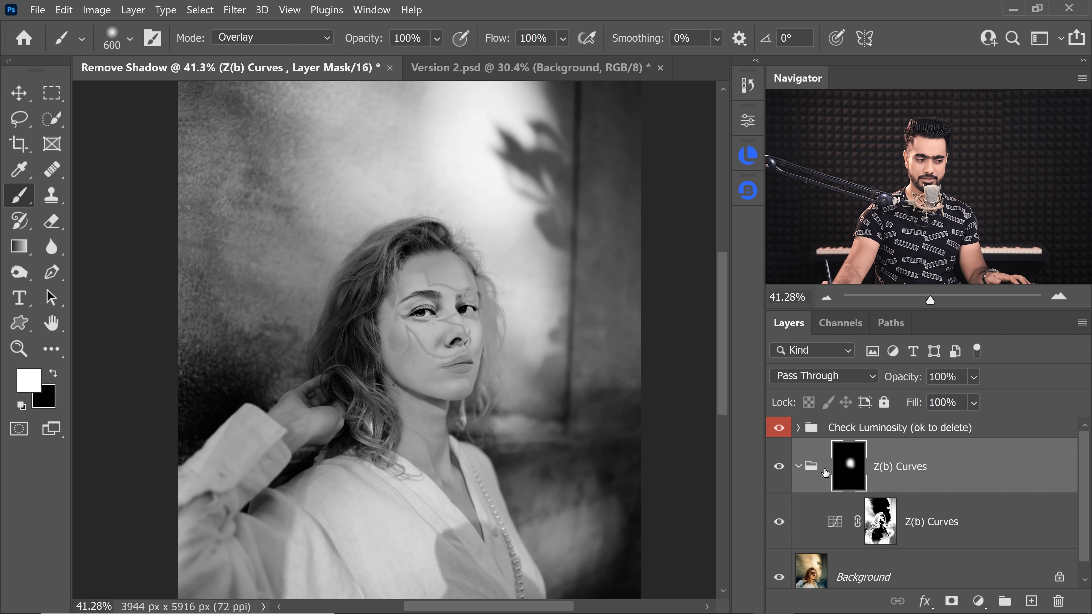
{"action": "key", "text": "ctrl+t"}
{"action": "scroll", "coordinate": [522, 337], "scroll_direction": "down", "scroll_amount": 4}
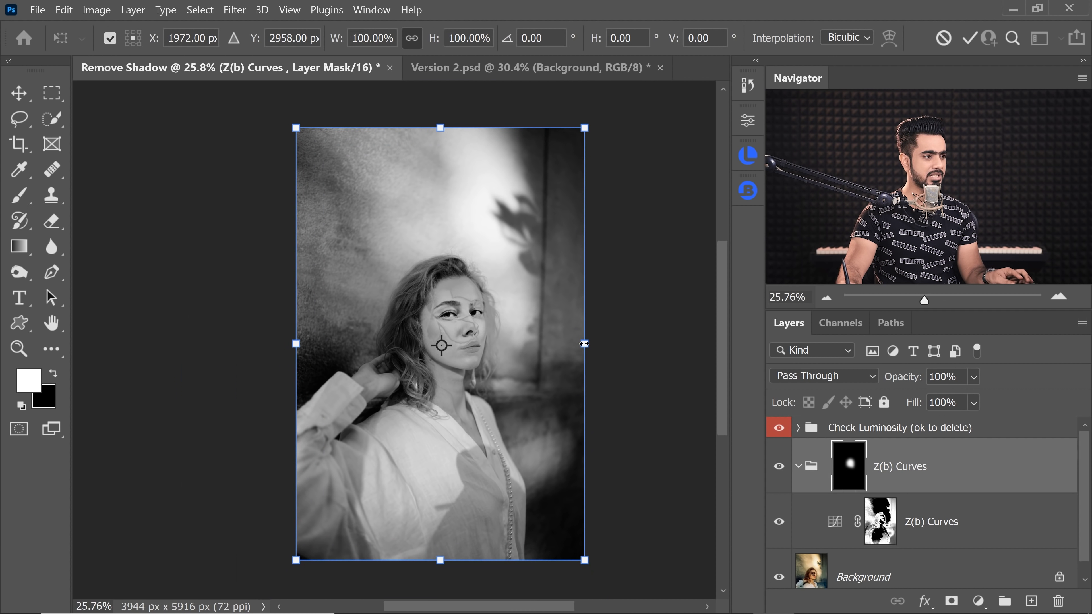
{"action": "left_click_drag", "start_coordinate": [584, 343], "coordinate": [632, 347]}
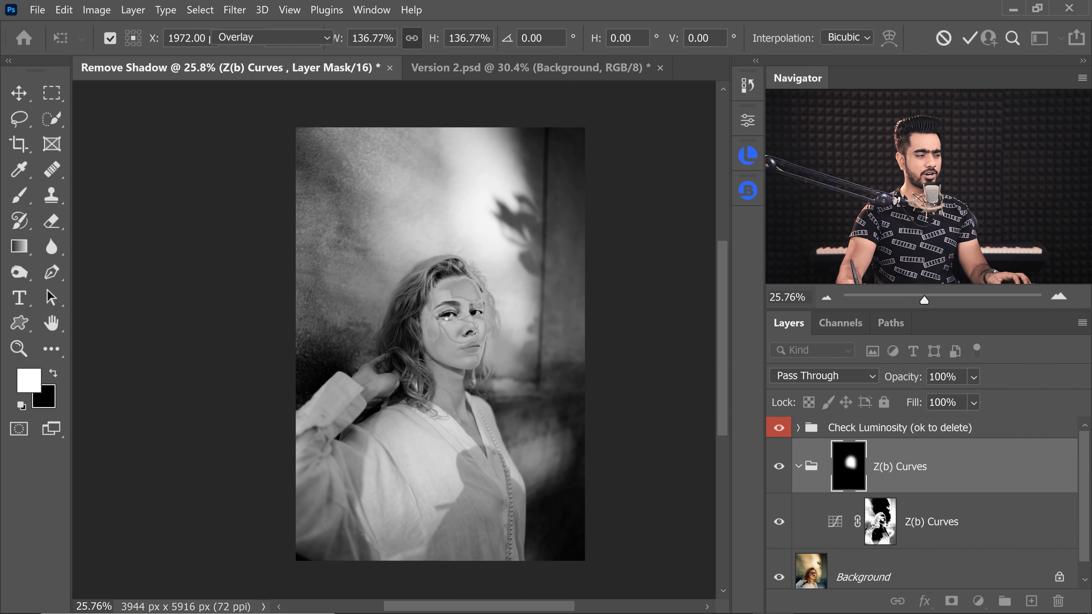
{"action": "key", "text": "b"}
{"action": "mouse_move", "coordinate": [457, 314]}
{"action": "left_mouse_down"}
{"action": "mouse_move", "coordinate": [488, 314]}
{"action": "mouse_move", "coordinate": [514, 338]}
{"action": "left_mouse_up"}
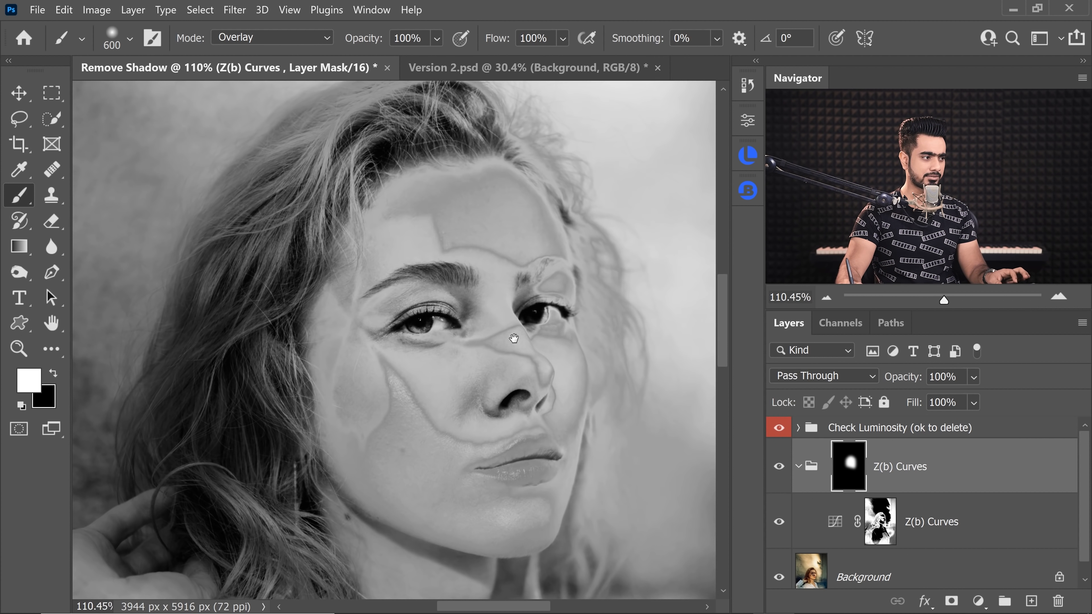
Display the Z(b) Curves adjustment's layer mask alone and prepare a black brush in Overlay mode with 20% flow.
{"action": "left_click", "coordinate": [888, 539]}
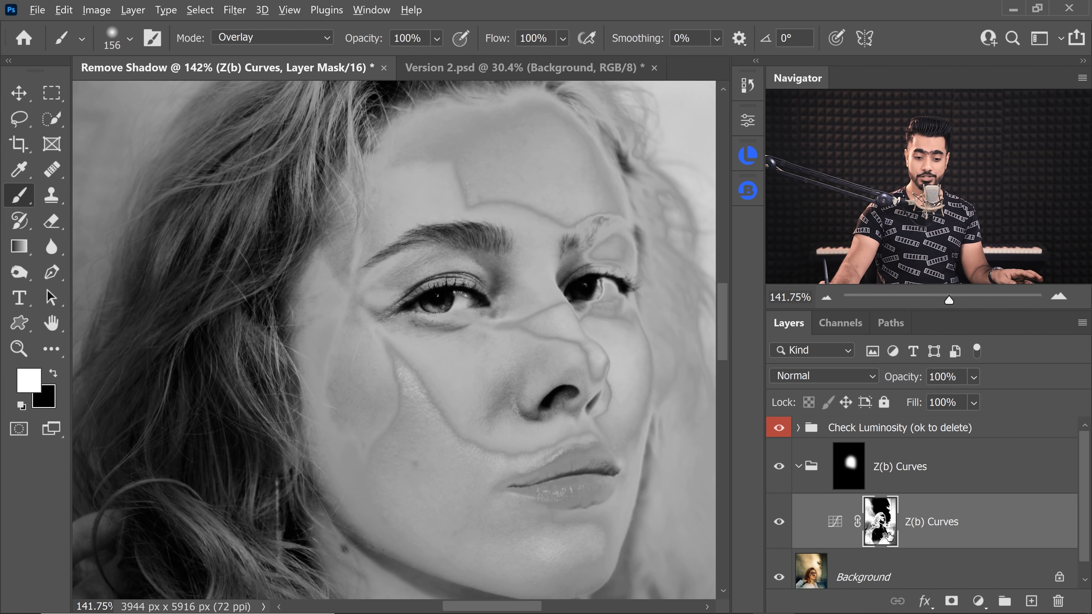
{"action": "left_click", "coordinate": [886, 533], "text": "alt"}
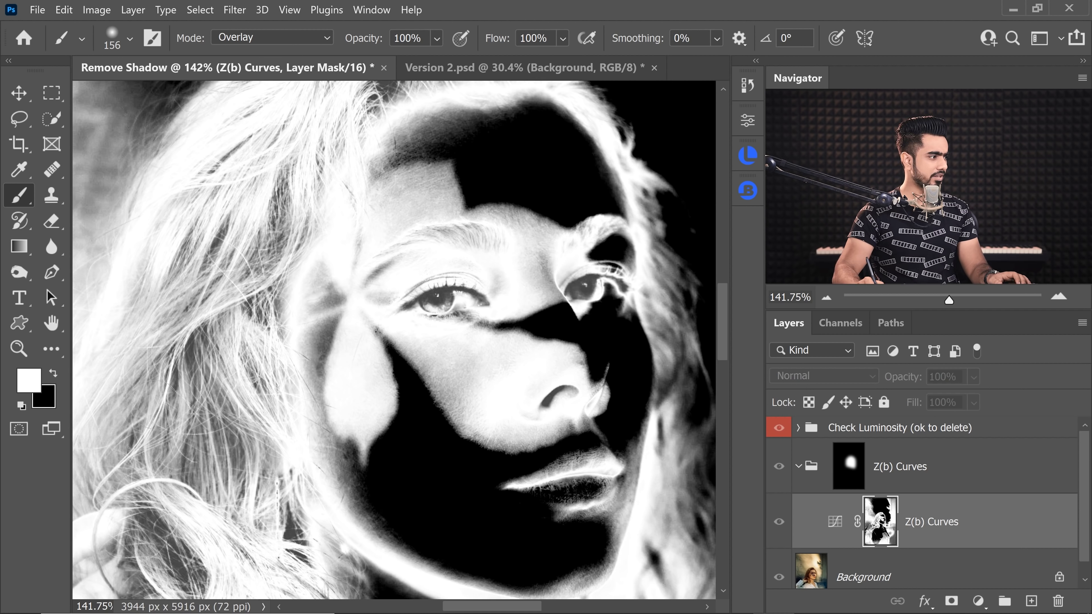
{"action": "key", "text": "x"}
{"action": "left_click", "coordinate": [250, 37]}
{"action": "left_click", "coordinate": [329, 294]}
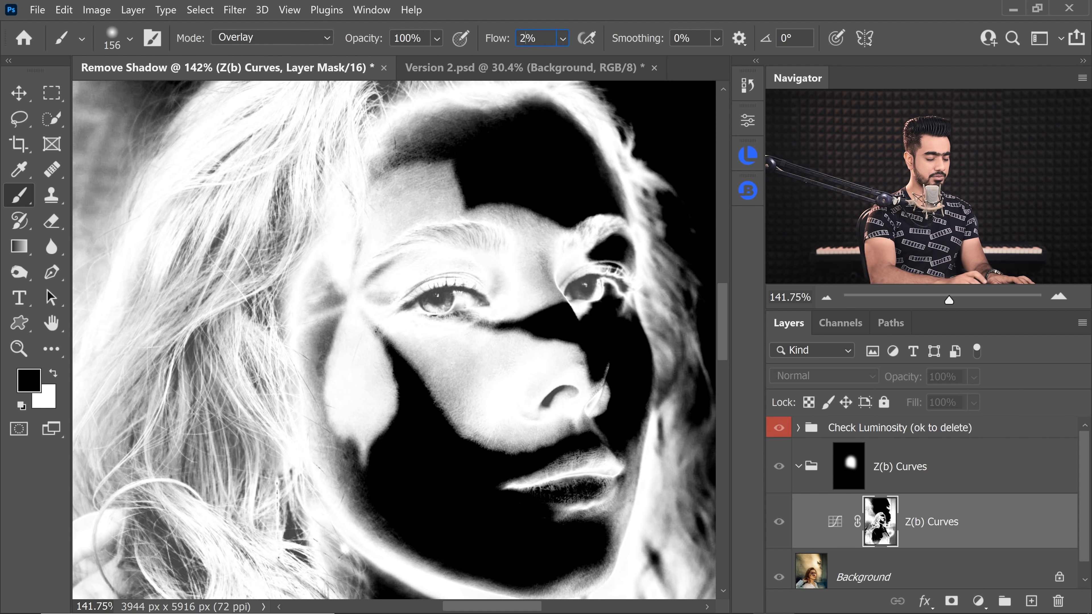
Try darkening the gray outer cheek edge on the curves mask, compare with the image, and undo the painting.
{"action": "mouse_move", "coordinate": [317, 403]}
{"action": "left_mouse_down"}
{"action": "mouse_move", "coordinate": [321, 331]}
{"action": "mouse_move", "coordinate": [315, 407]}
{"action": "mouse_move", "coordinate": [306, 395]}
{"action": "mouse_move", "coordinate": [313, 429]}
{"action": "left_mouse_up"}
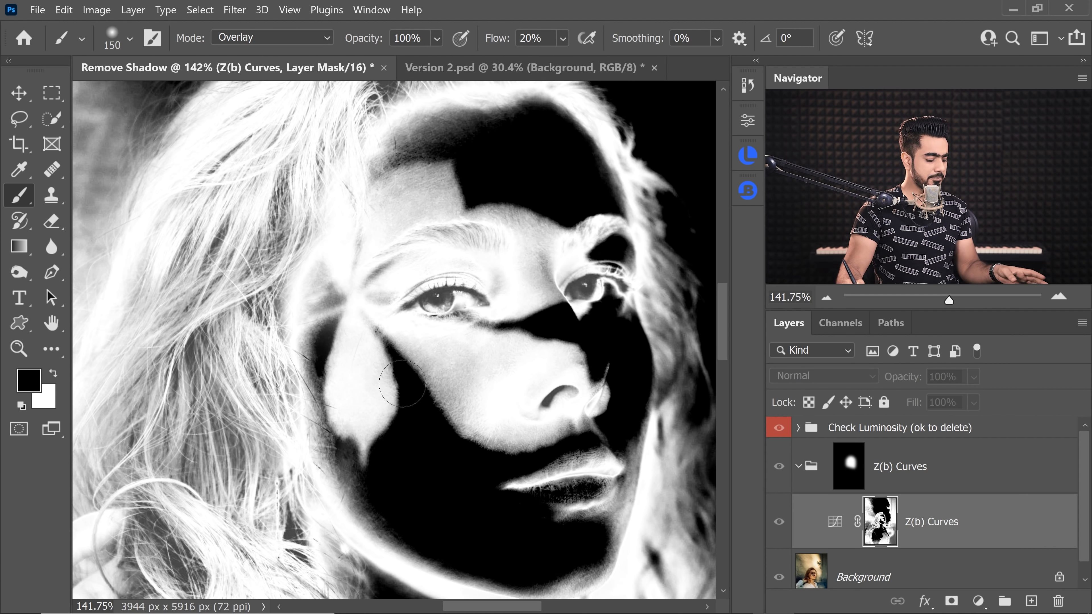
{"action": "left_click", "coordinate": [889, 533], "text": "alt"}
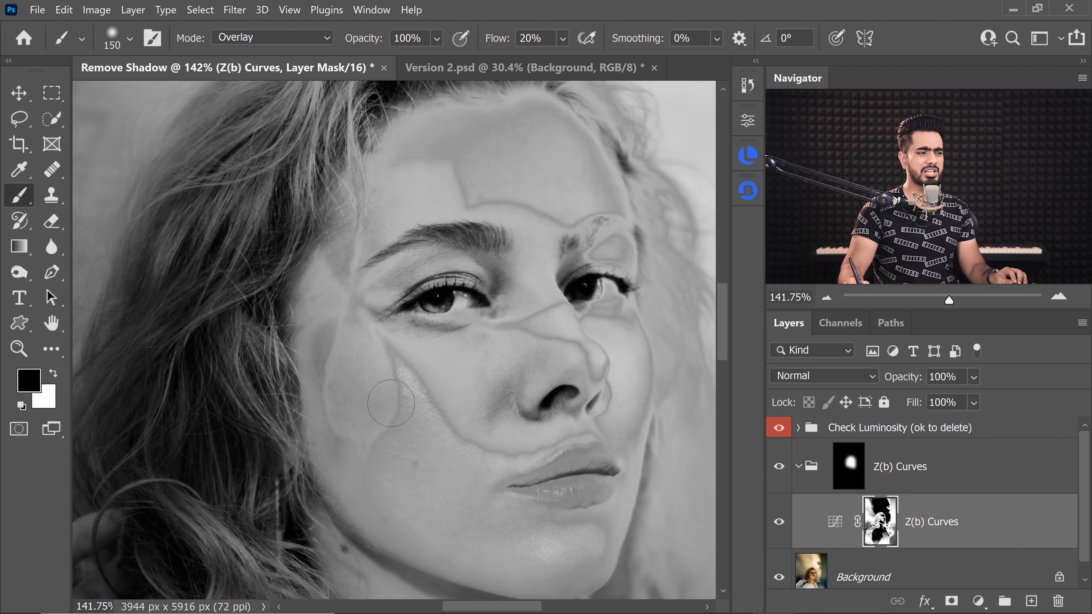
{"action": "left_click", "coordinate": [882, 527], "text": "alt"}
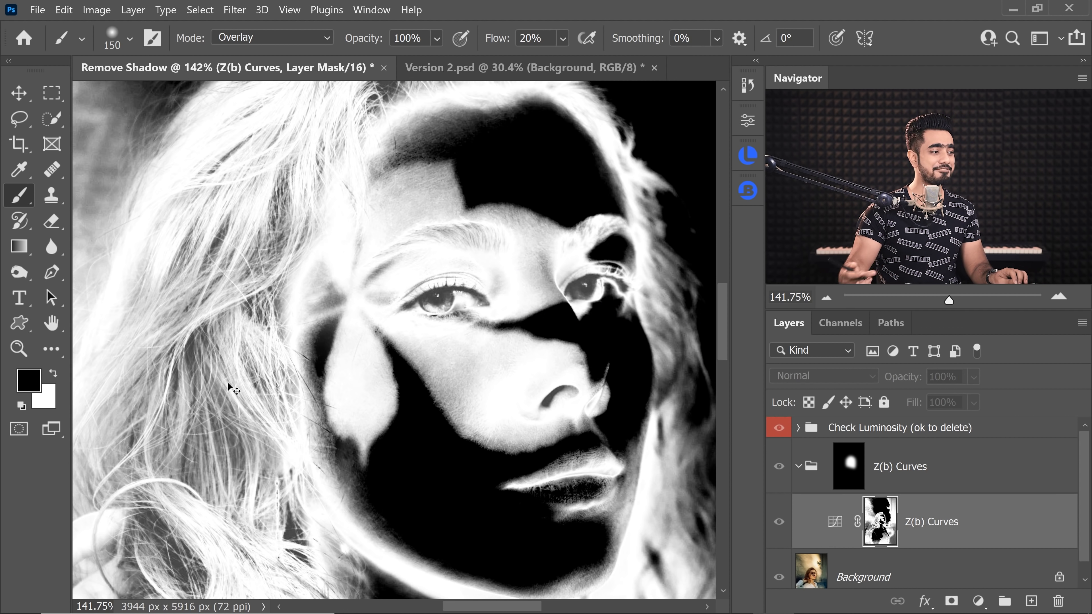
{"action": "key", "text": "ctrl+z"}
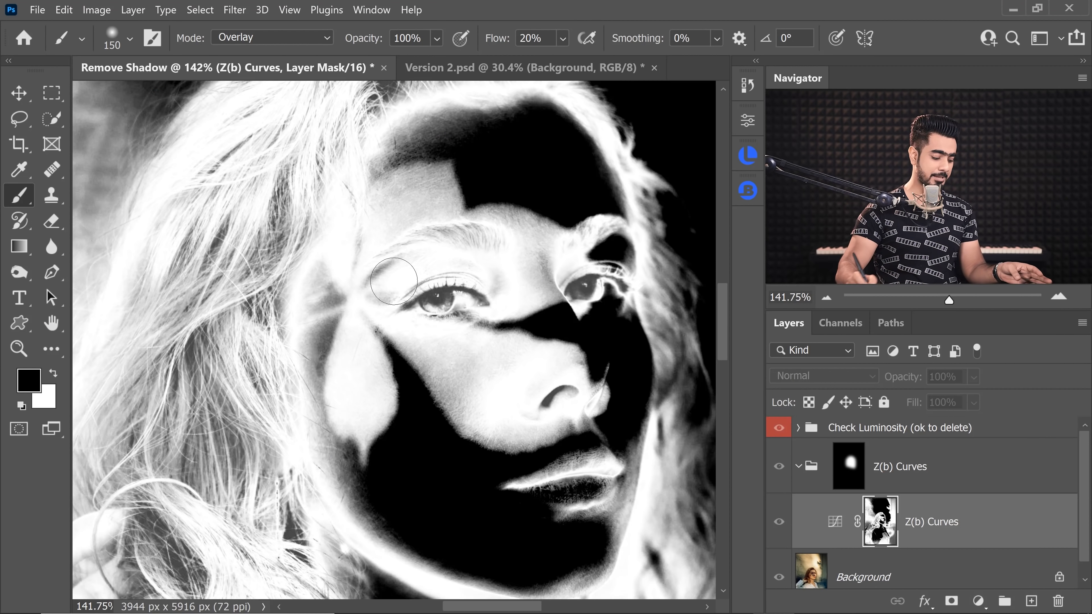
{"action": "left_click", "coordinate": [880, 521], "text": "alt"}
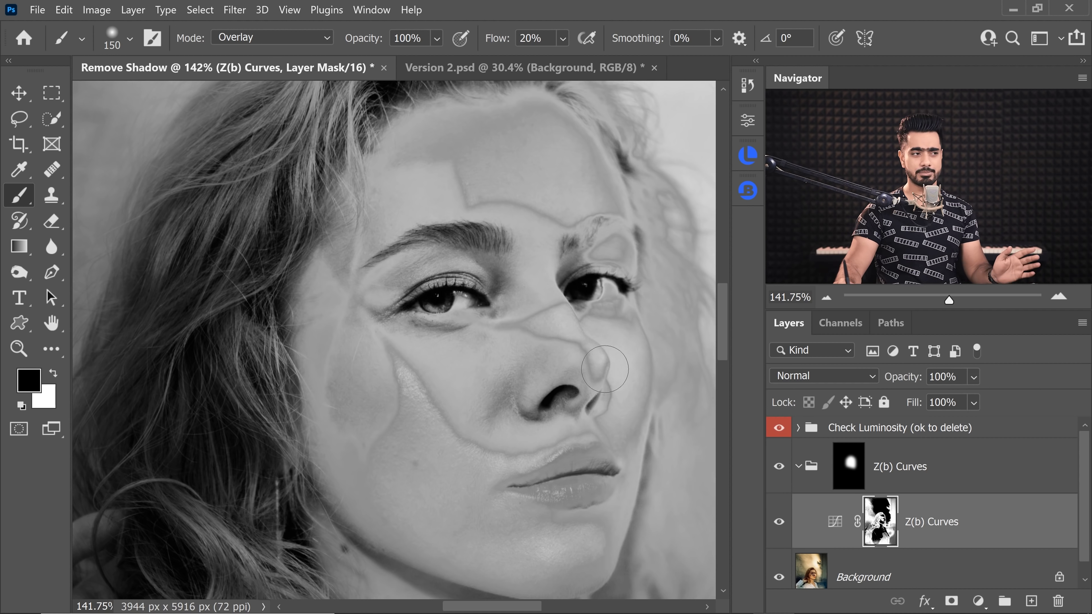
Create a Lumenzia split view of the curves mask and the image, with both views framed on the eye and cheek.
{"action": "left_click", "coordinate": [748, 156]}
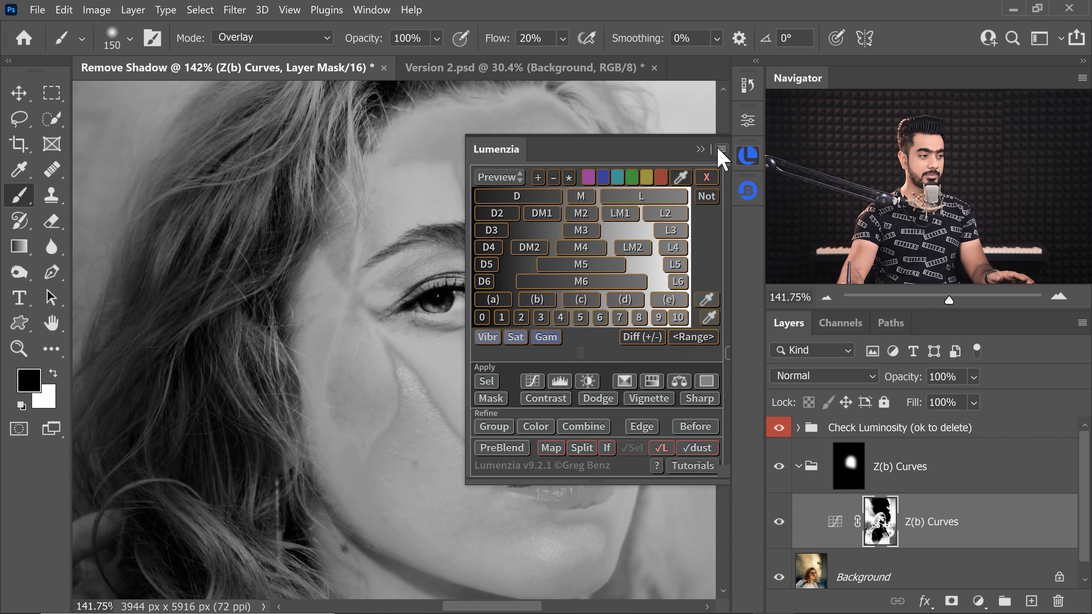
{"action": "left_click", "coordinate": [582, 447]}
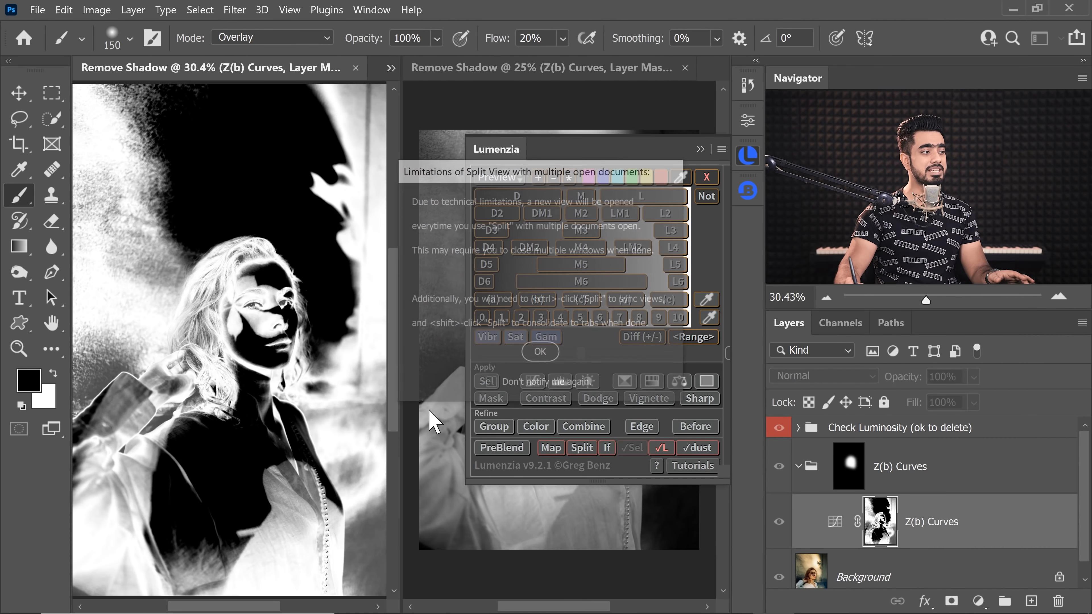
{"action": "left_click", "coordinate": [544, 359]}
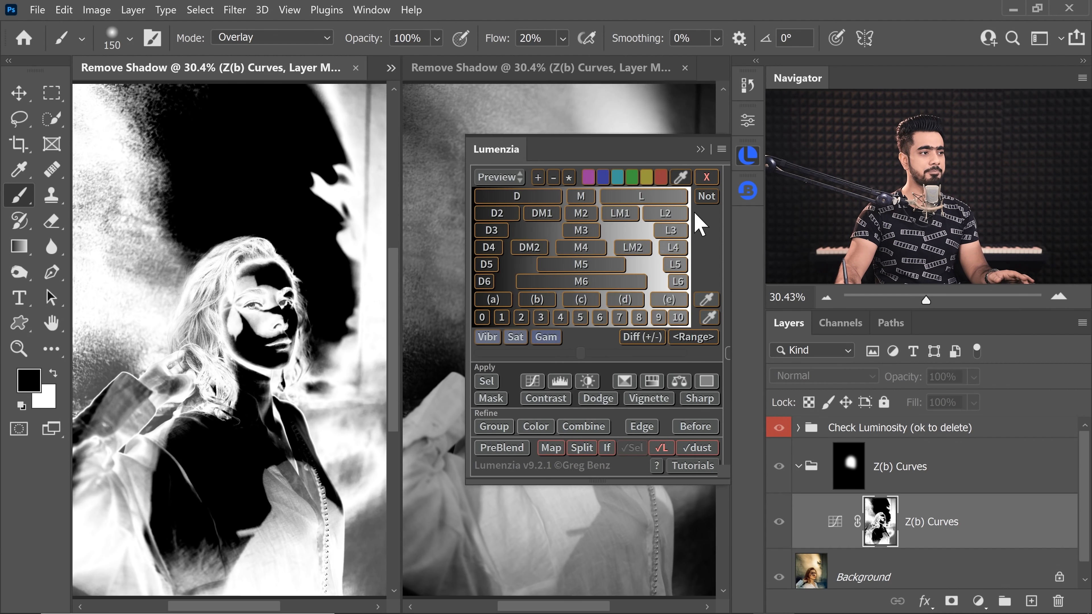
{"action": "left_click", "coordinate": [701, 150]}
{"action": "left_click", "coordinate": [223, 327]}
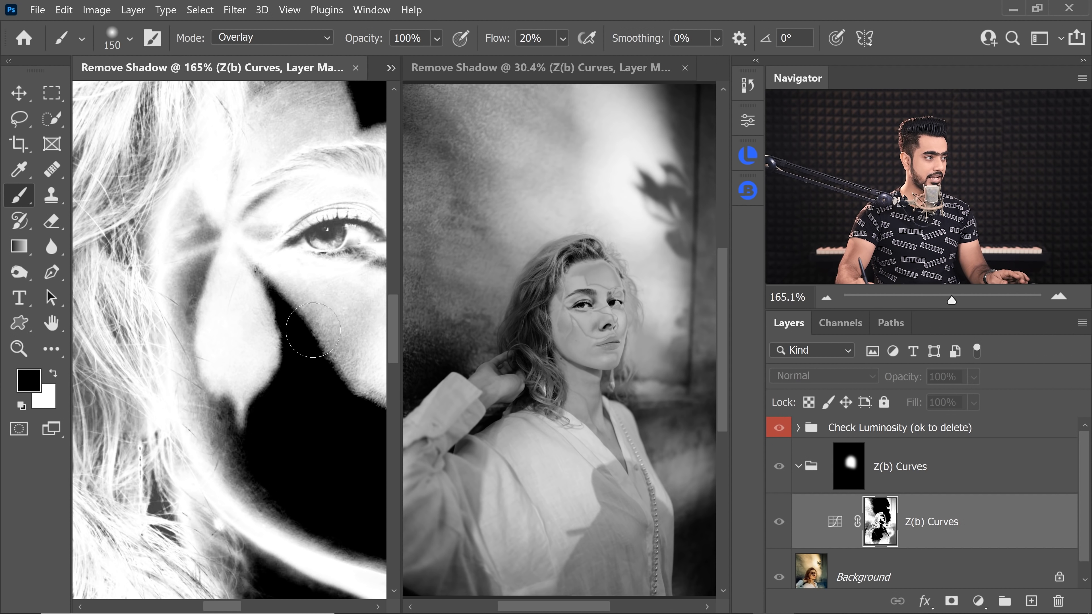
{"action": "left_click_drag", "start_coordinate": [310, 333], "coordinate": [277, 335]}
{"action": "left_click_drag", "start_coordinate": [570, 319], "coordinate": [597, 327]}
{"action": "mouse_move", "coordinate": [589, 323]}
{"action": "left_mouse_down"}
{"action": "mouse_move", "coordinate": [576, 382]}
{"action": "mouse_move", "coordinate": [578, 342]}
{"action": "left_mouse_up"}
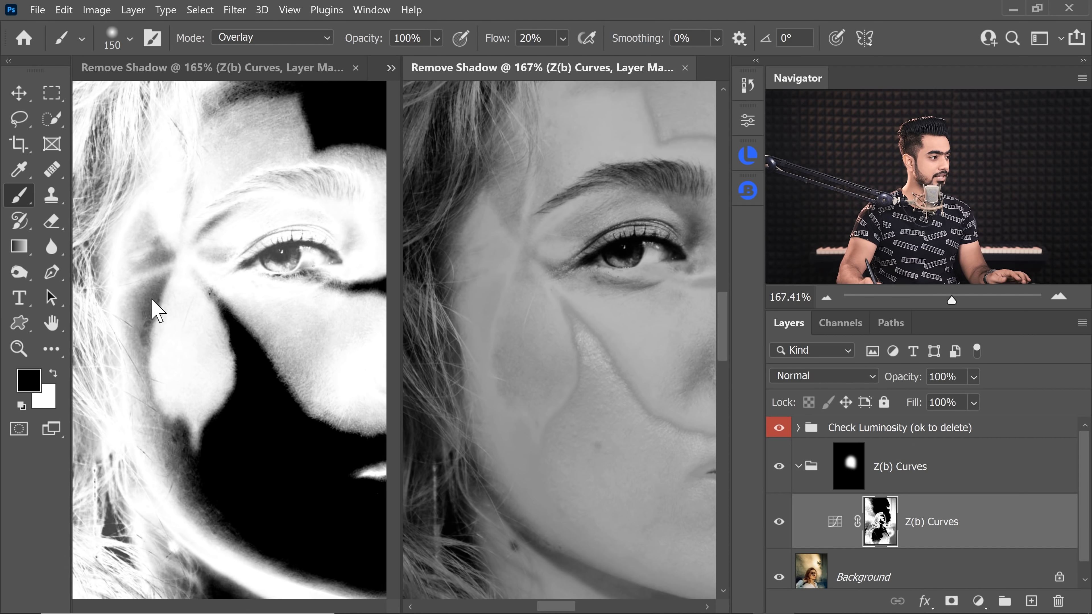
Try painting a white spot on the mask's lower cheek in Normal mode at 100% flow, and undo it.
{"action": "left_click", "coordinate": [258, 37]}
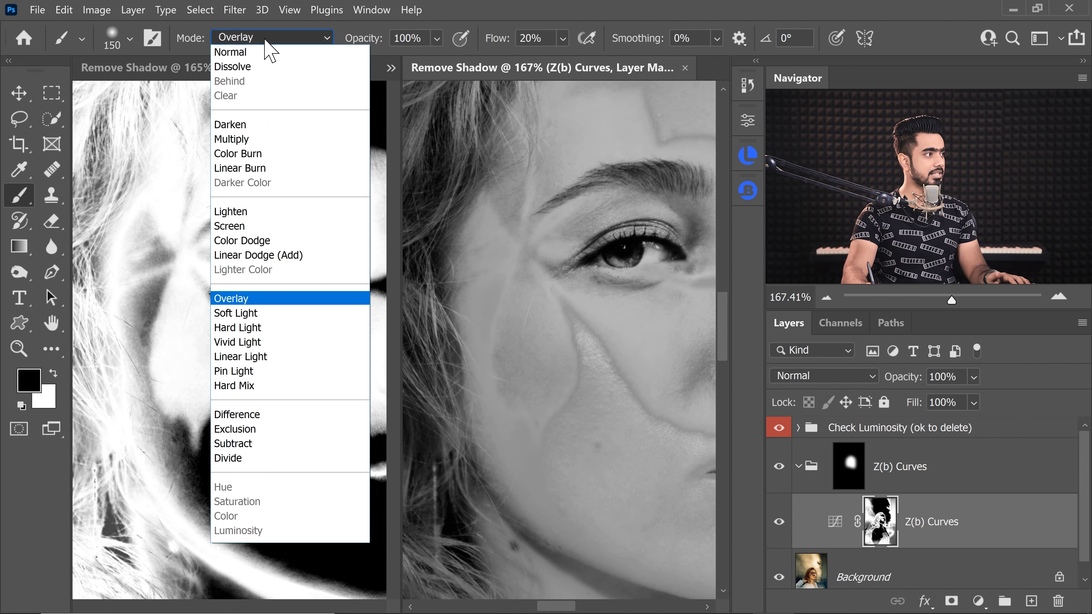
{"action": "left_click", "coordinate": [254, 49]}
{"action": "left_click_drag", "start_coordinate": [496, 39], "coordinate": [559, 38]}
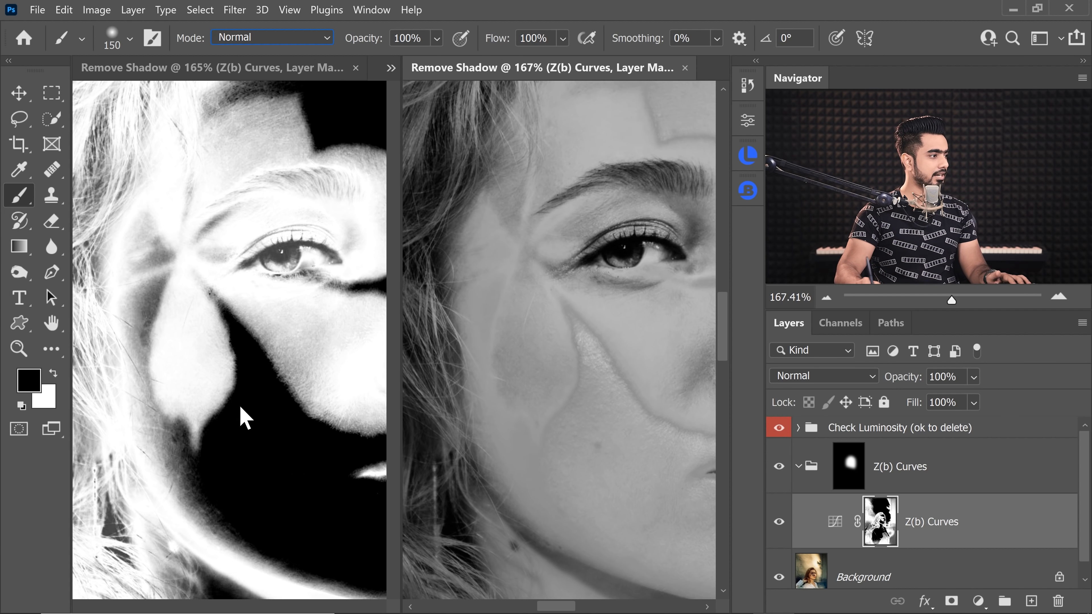
{"action": "left_click", "coordinate": [262, 435]}
{"action": "key", "text": "x"}
{"action": "left_click_drag", "start_coordinate": [280, 457], "coordinate": [273, 469]}
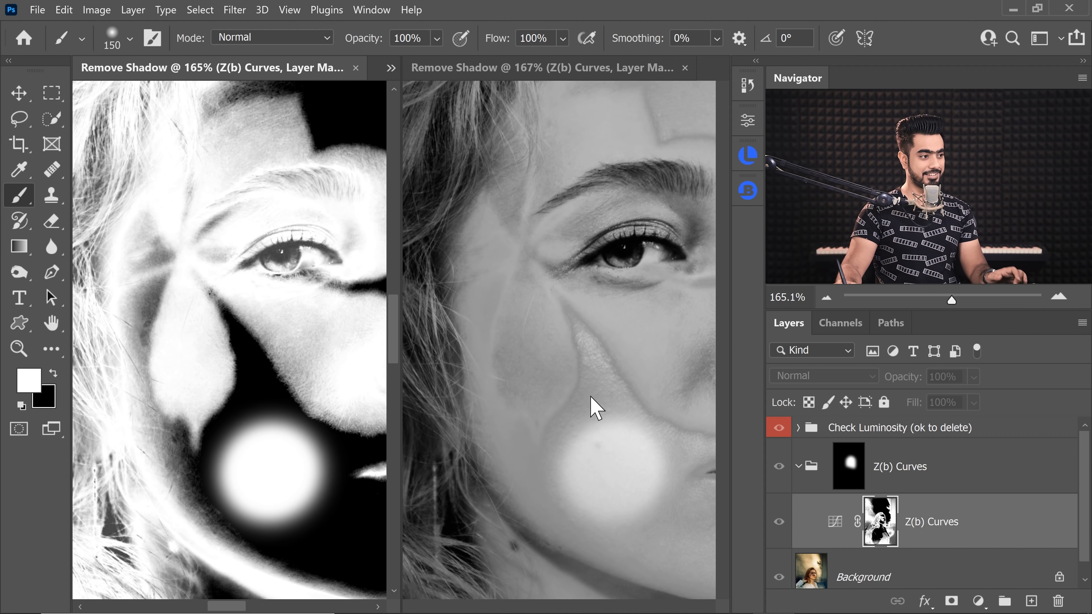
{"action": "key", "text": "ctrl+z"}
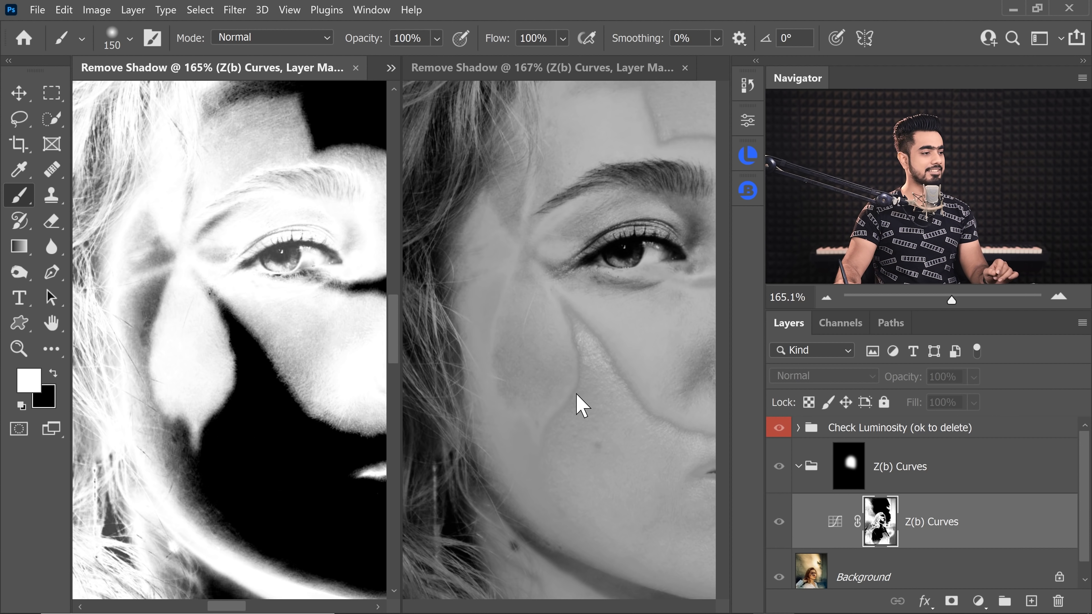
Set the brush to Overlay mode with black as the foreground color, 10% flow and a size of 125.
{"action": "left_click", "coordinate": [261, 39]}
{"action": "left_click", "coordinate": [275, 298]}
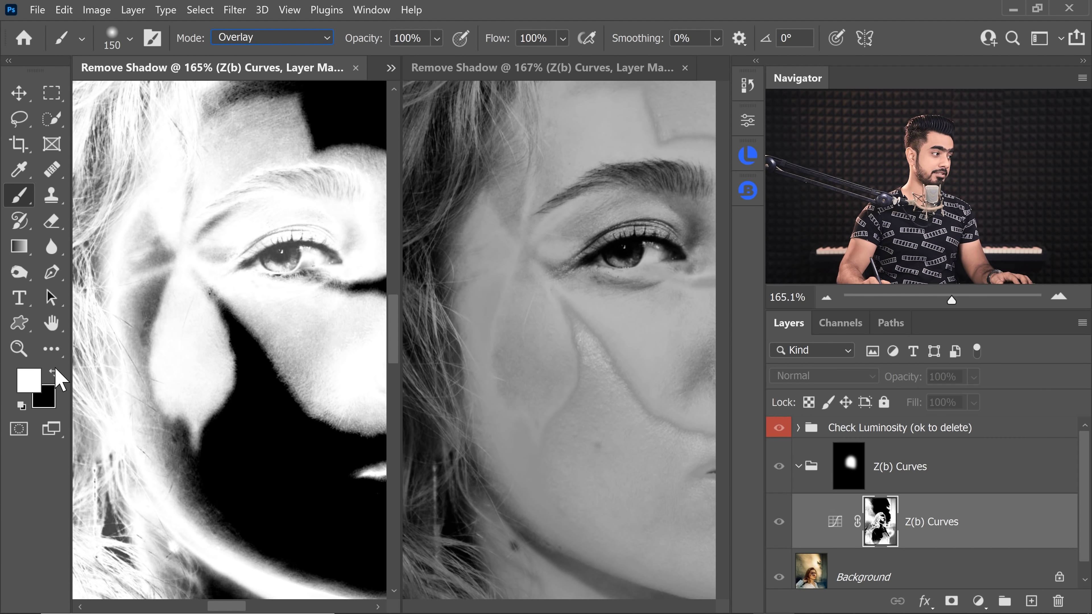
{"action": "key", "text": "x"}
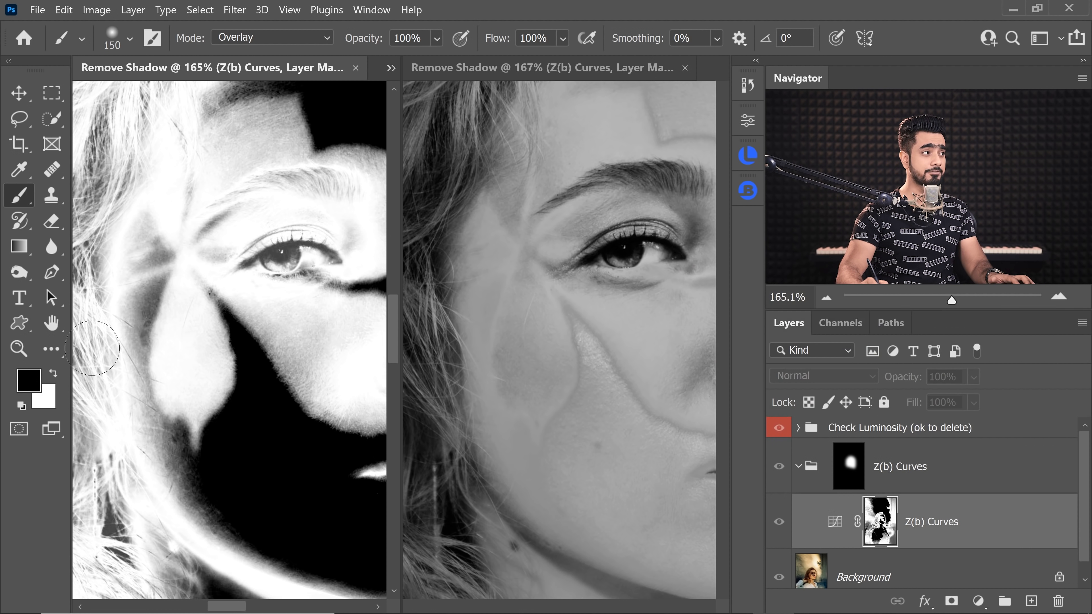
{"action": "type", "text": "10"}
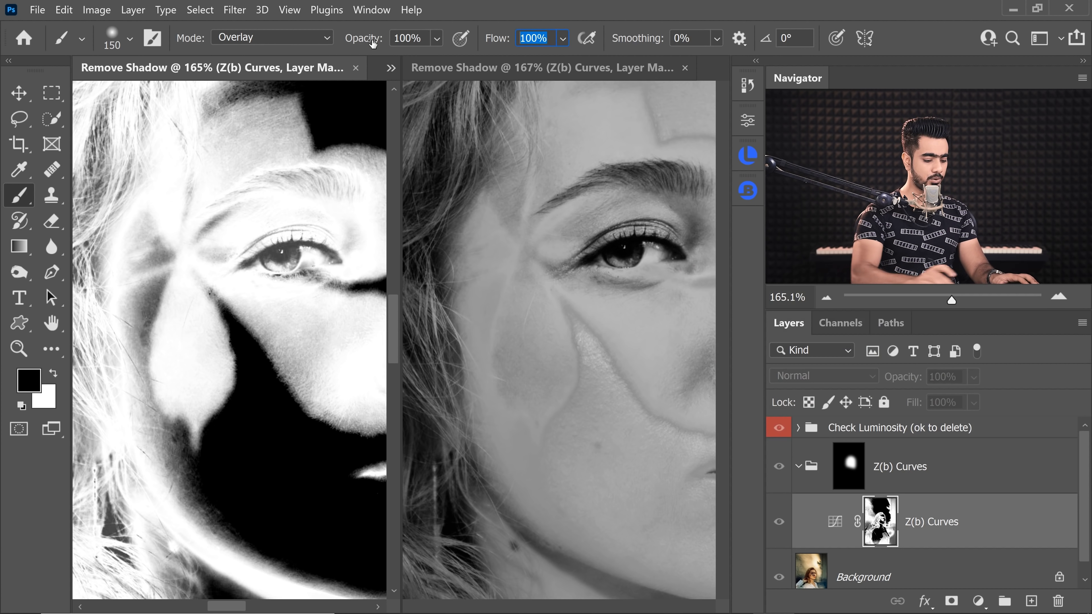
{"action": "key", "text": "Return"}
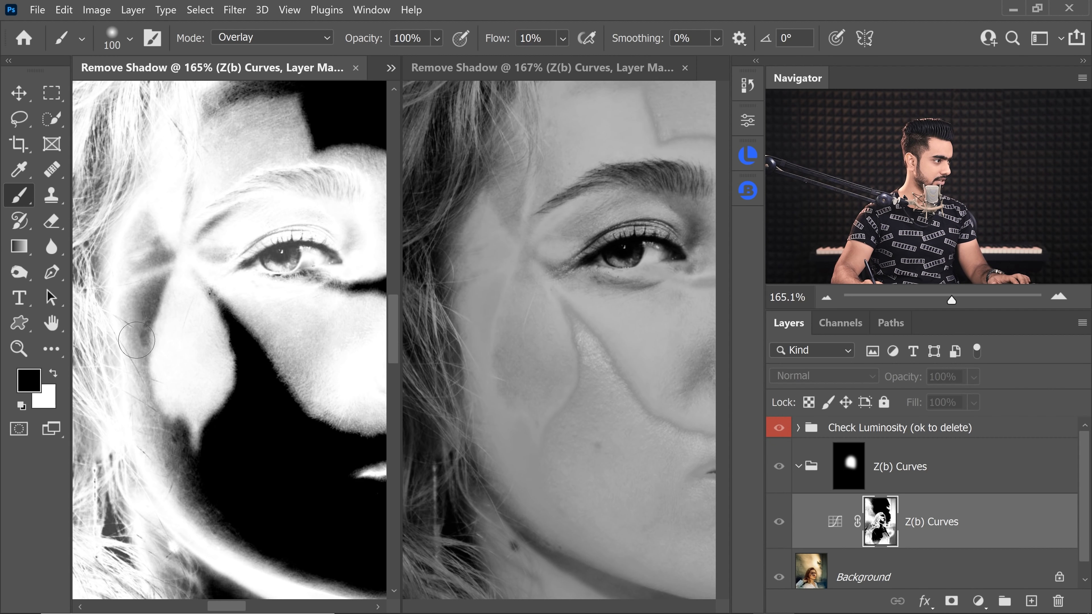
{"action": "key", "text": "bracketleft"}
{"action": "key", "text": "bracketleft"}
{"action": "key", "text": "bracketright"}
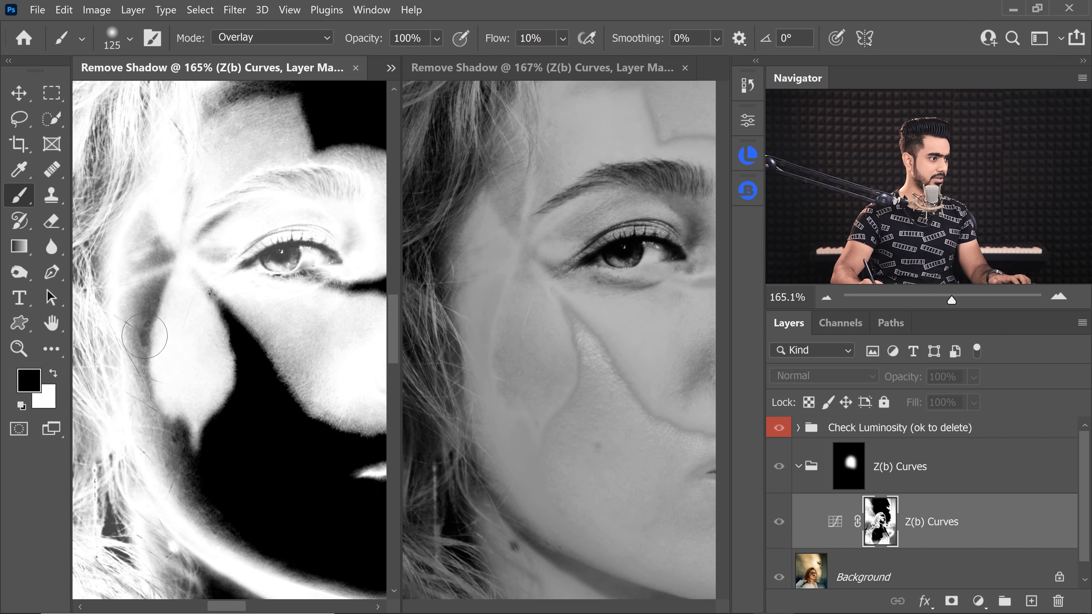
Reduce the brush flow to 5% and paint black down the gray outer cheek edge of the curves mask.
{"action": "left_click", "coordinate": [501, 39]}
{"action": "type", "text": "5"}
{"action": "key", "text": "Return"}
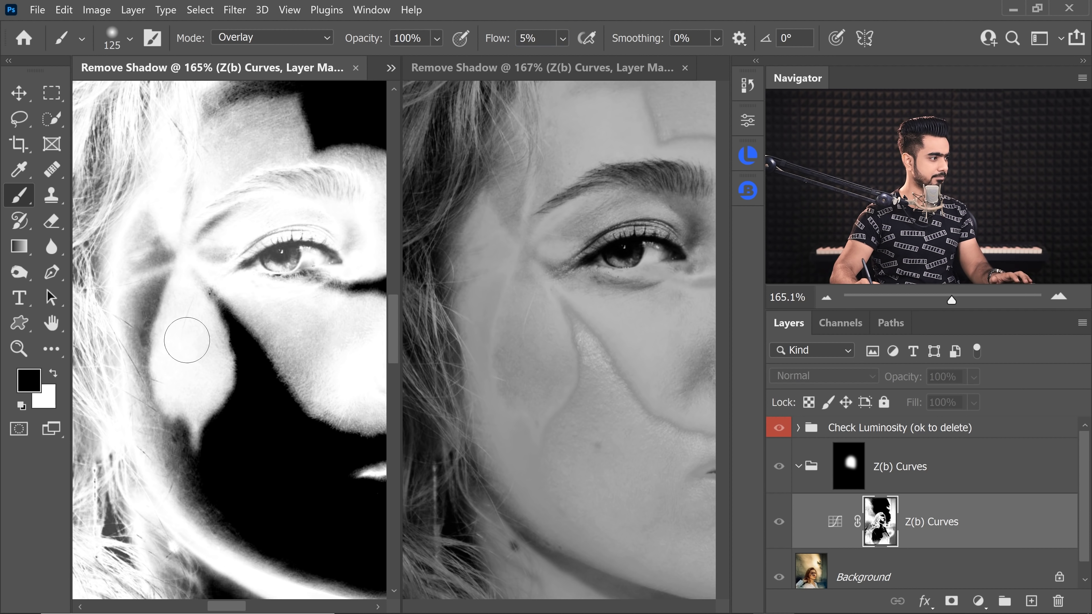
{"action": "left_click_drag", "start_coordinate": [144, 301], "coordinate": [172, 468]}
Refine the mask around the temple and outer eye corner with a smaller Normal-mode brush at 1% flow, switching between black and white.
{"action": "key", "text": "bracketleft"}
{"action": "key", "text": "bracketleft"}
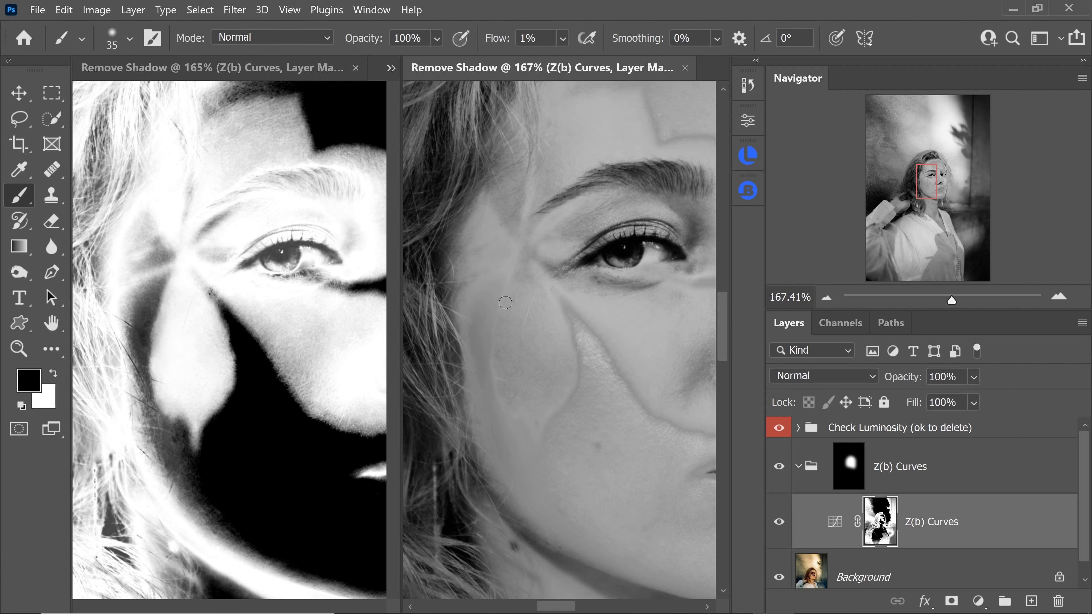
{"action": "key", "text": "x"}
{"action": "key", "text": "x"}
{"action": "key", "text": "x"}
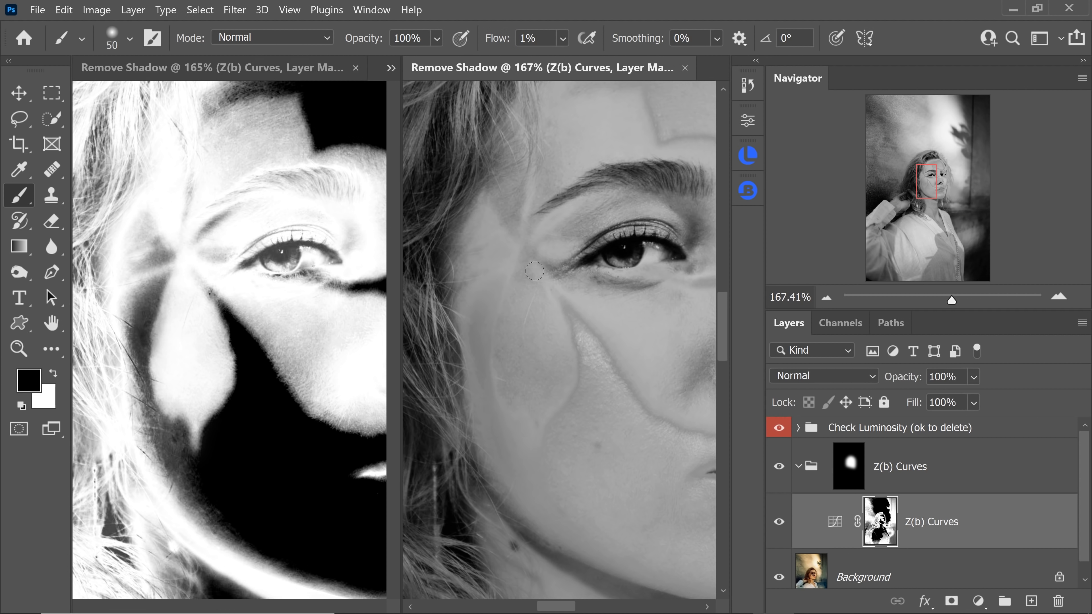
{"action": "left_click_drag", "start_coordinate": [183, 198], "coordinate": [156, 208]}
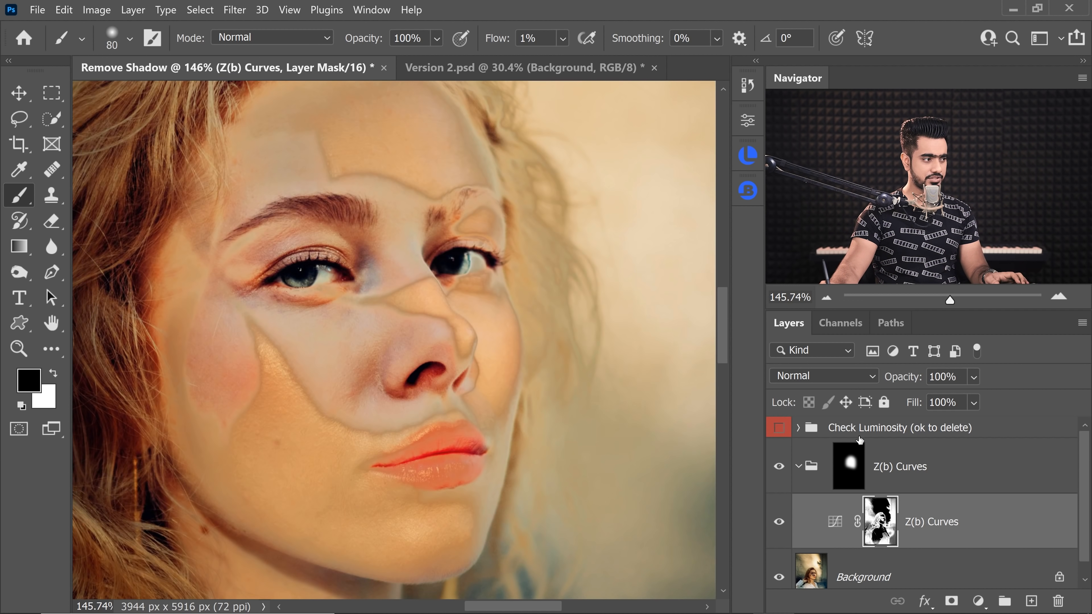
Reframe the full face in color and collapse the Z(b) Curves group.
{"action": "mouse_move", "coordinate": [354, 351]}
{"action": "left_mouse_down"}
{"action": "mouse_move", "coordinate": [301, 328]}
{"action": "mouse_move", "coordinate": [604, 358]}
{"action": "left_mouse_up"}
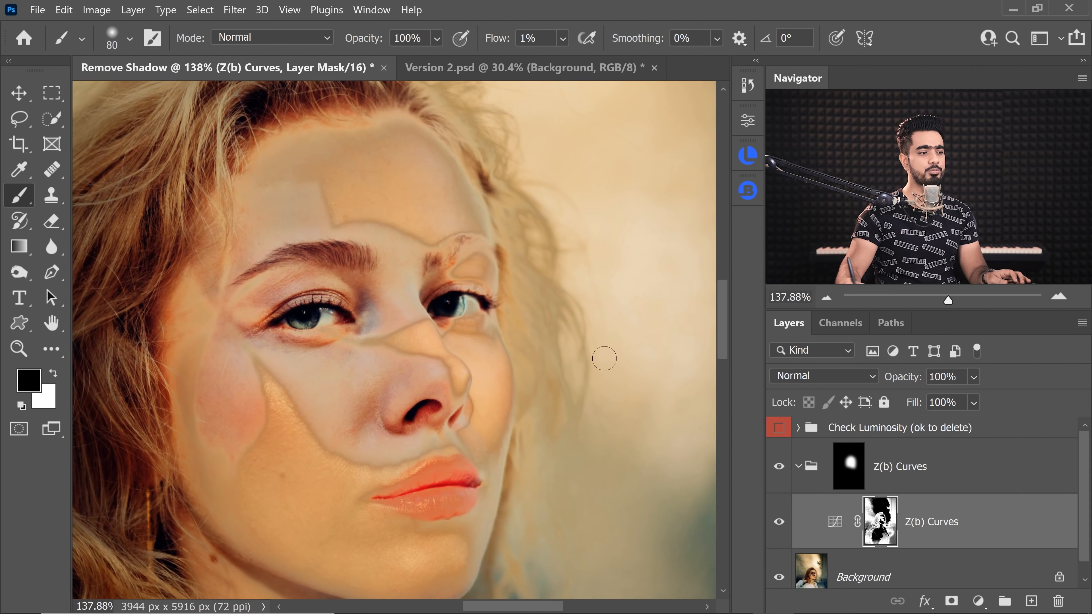
{"action": "left_click", "coordinate": [799, 469]}
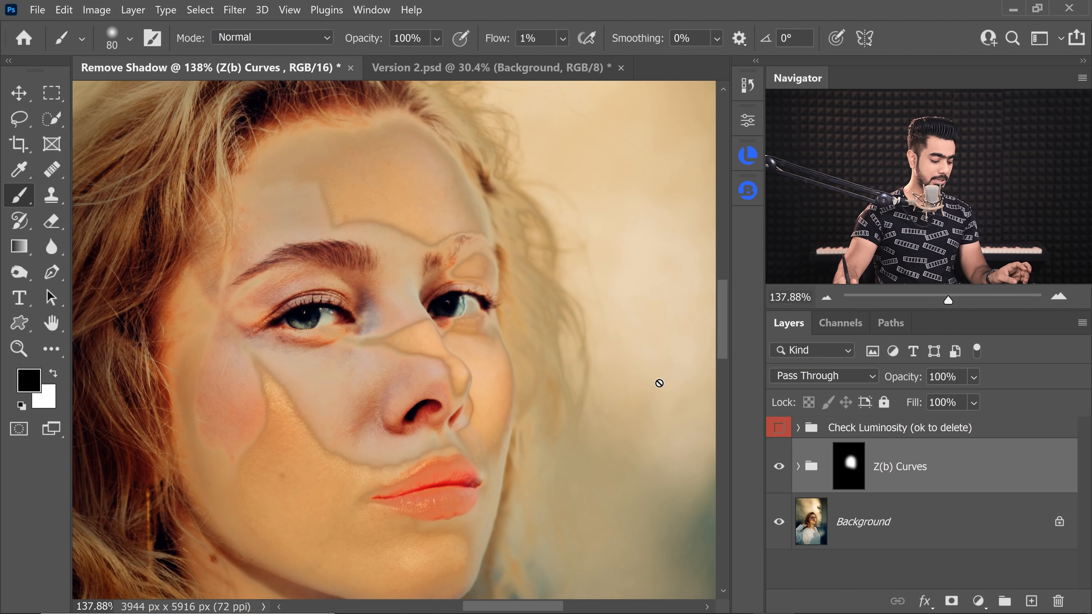
{"action": "key", "text": "ctrl+shift+alt+e"}
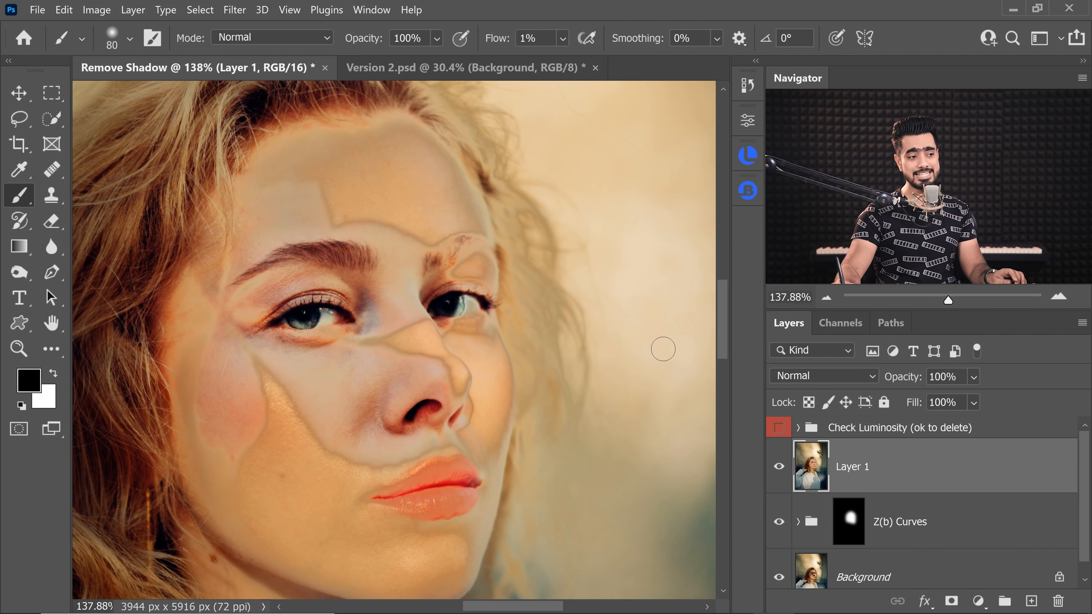
{"action": "key", "text": "ctrl+z"}
{"action": "left_click", "coordinate": [749, 194]}
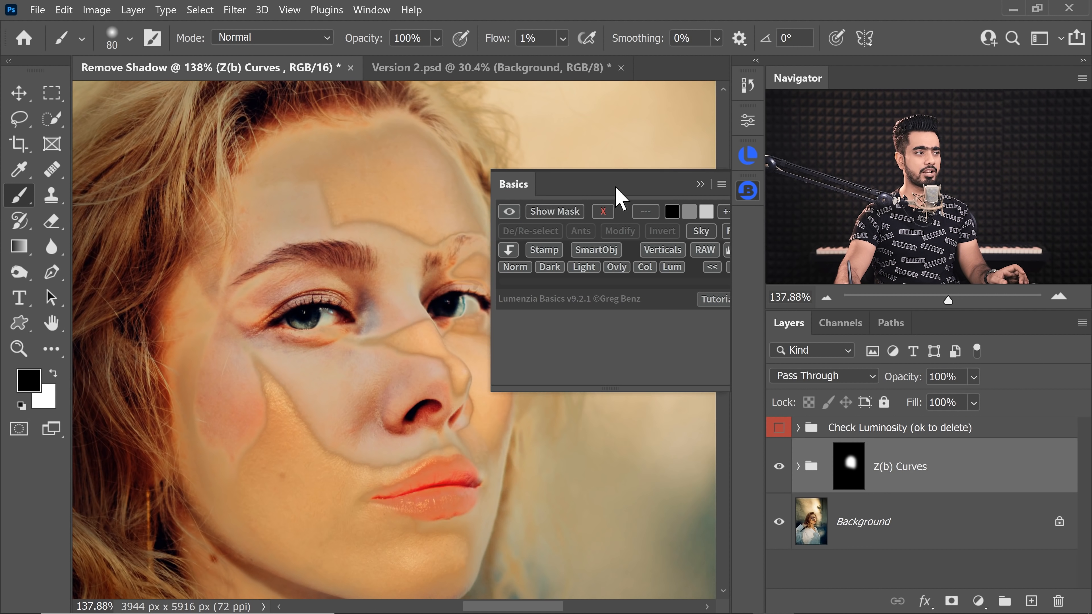
{"action": "left_click_drag", "start_coordinate": [616, 186], "coordinate": [251, 139]}
{"action": "left_click", "coordinate": [165, 188]}
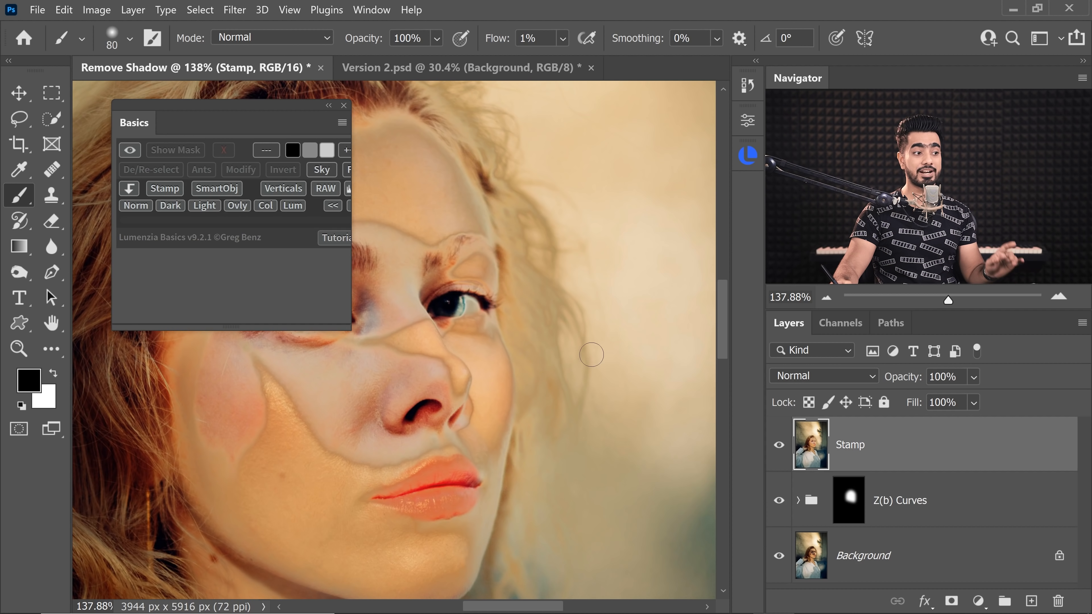
{"action": "left_click", "coordinate": [343, 105]}
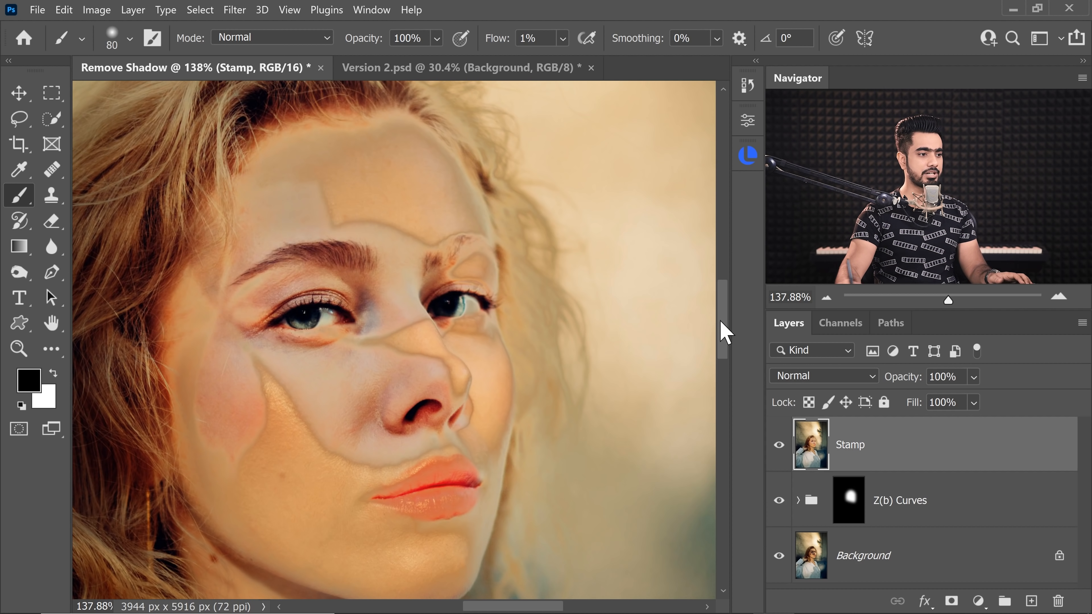
{"action": "left_click_drag", "start_coordinate": [1032, 464], "coordinate": [1059, 601]}
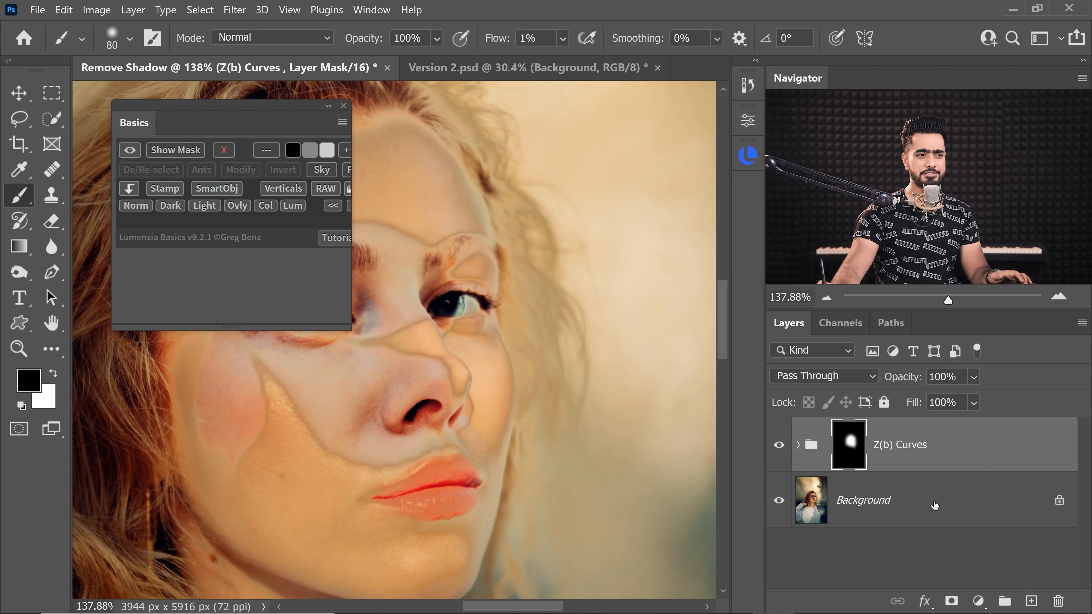
Create a merged Stamp layer above the Z(b) Curves group with Lumenzia Basics and dismiss Basics.
{"action": "left_click", "coordinate": [958, 515]}
{"action": "left_click", "coordinate": [174, 192]}
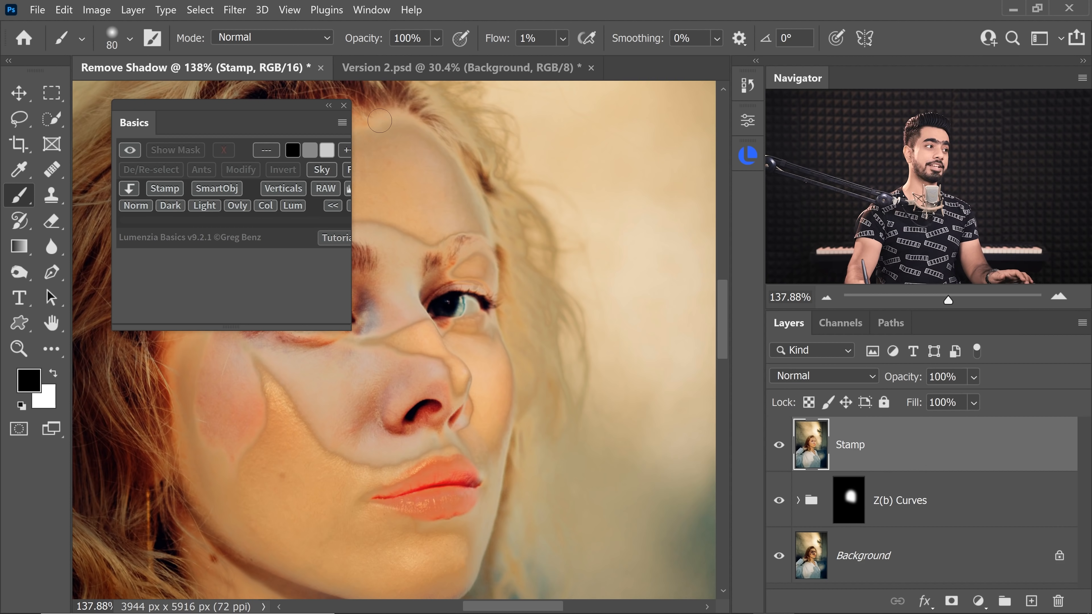
{"action": "left_click", "coordinate": [343, 106]}
Choose the Patch tool in Normal mode with the cheek framed and turn on Lumenzia's luminosity check.
{"action": "scroll", "coordinate": [323, 422], "scroll_direction": "up", "scroll_amount": 4}
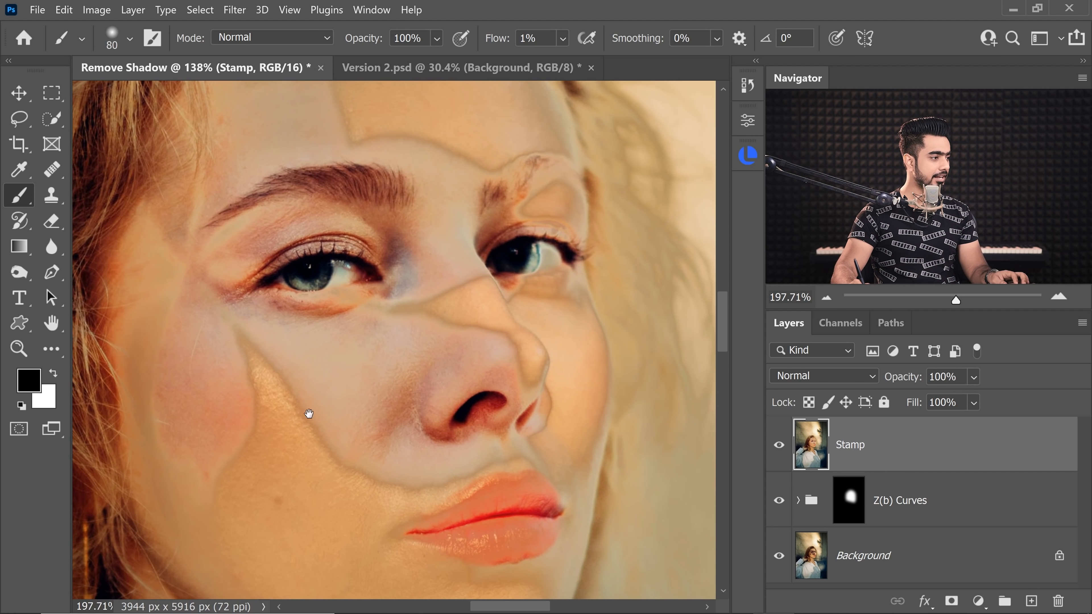
{"action": "scroll", "coordinate": [369, 350], "scroll_direction": "down", "scroll_amount": 2}
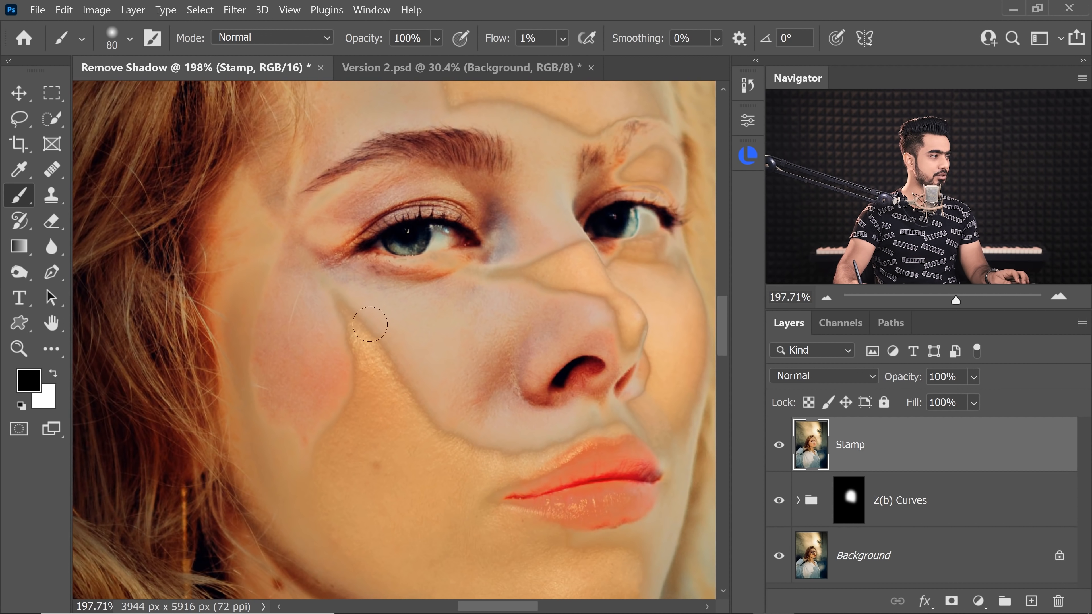
{"action": "left_click", "coordinate": [52, 168]}
{"action": "right_click", "coordinate": [61, 177]}
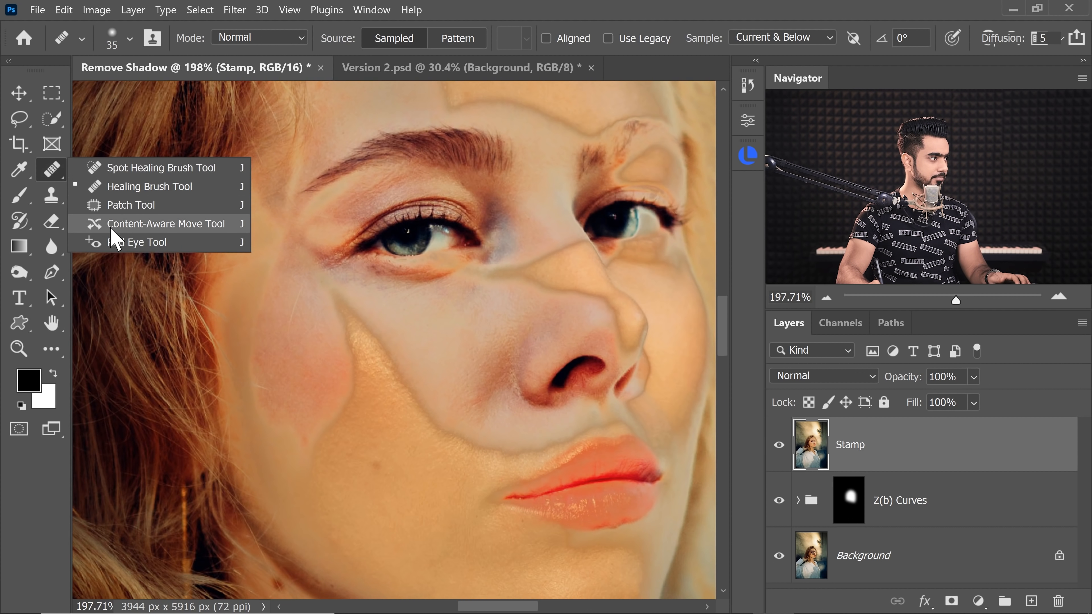
{"action": "left_click", "coordinate": [129, 203]}
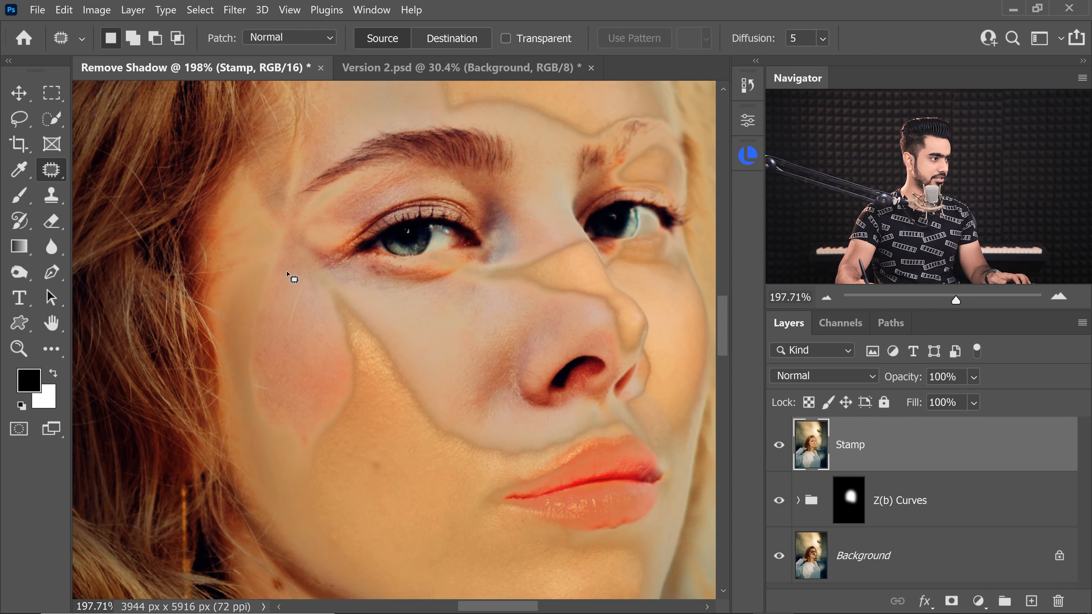
{"action": "left_click", "coordinate": [748, 155]}
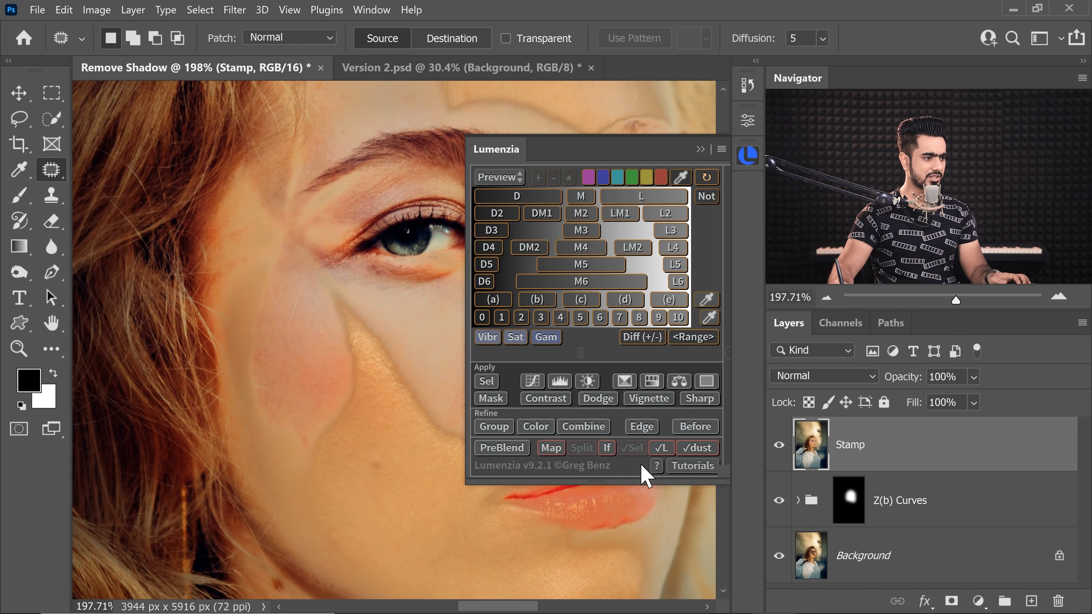
{"action": "left_click", "coordinate": [662, 448]}
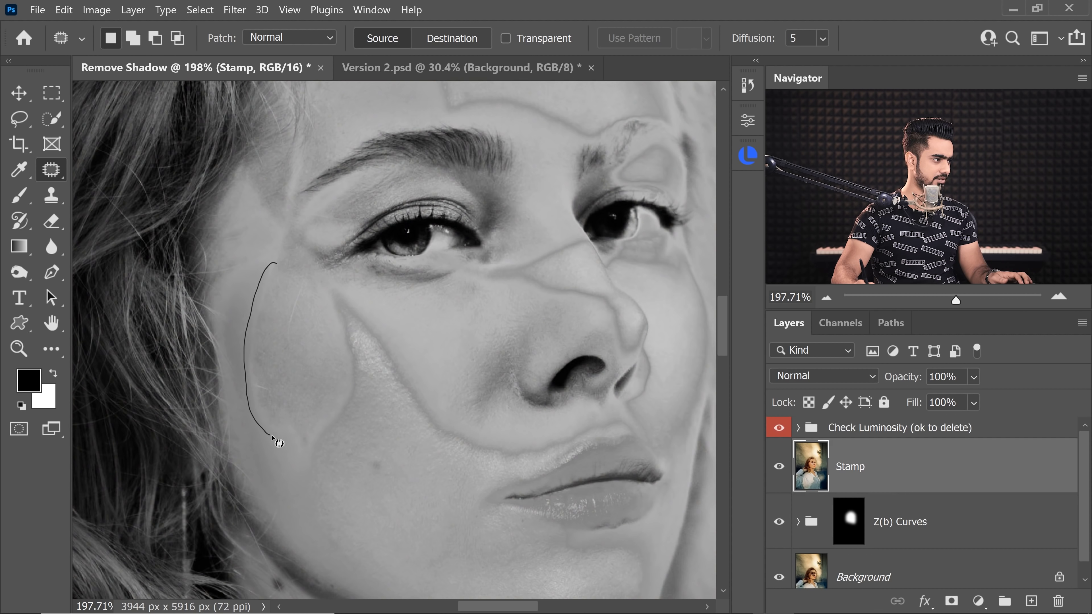
Patch the shadow edge along the outer cheek on the Stamp layer with clean skin from the lower cheek.
{"action": "left_click_drag", "start_coordinate": [263, 331], "coordinate": [277, 266]}
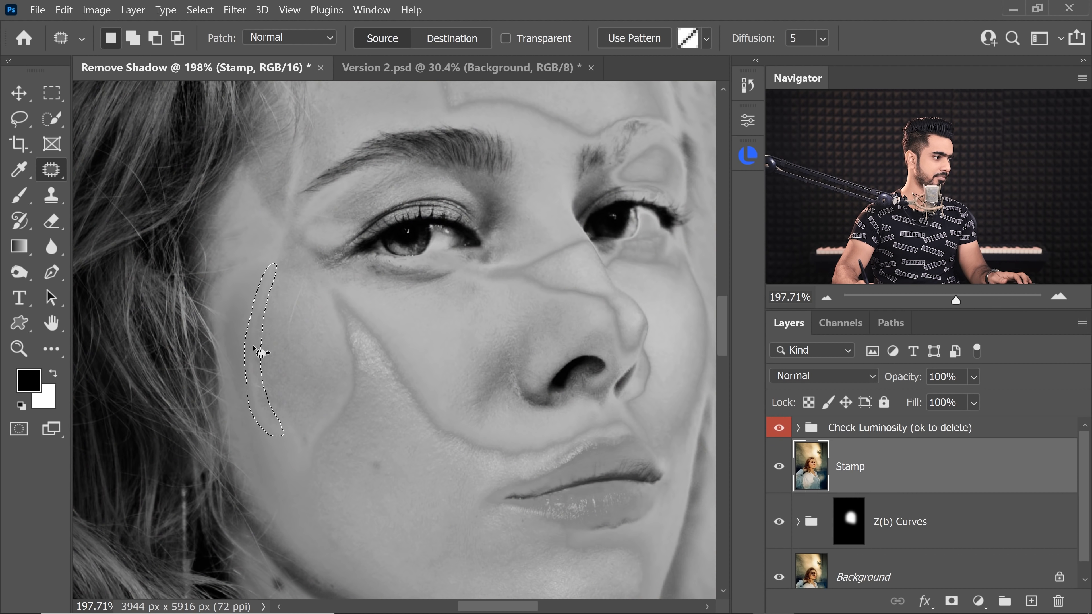
{"action": "mouse_move", "coordinate": [256, 349]}
{"action": "left_mouse_down"}
{"action": "mouse_move", "coordinate": [382, 457]}
{"action": "mouse_move", "coordinate": [377, 475]}
{"action": "left_mouse_up"}
{"action": "key", "text": "ctrl+d"}
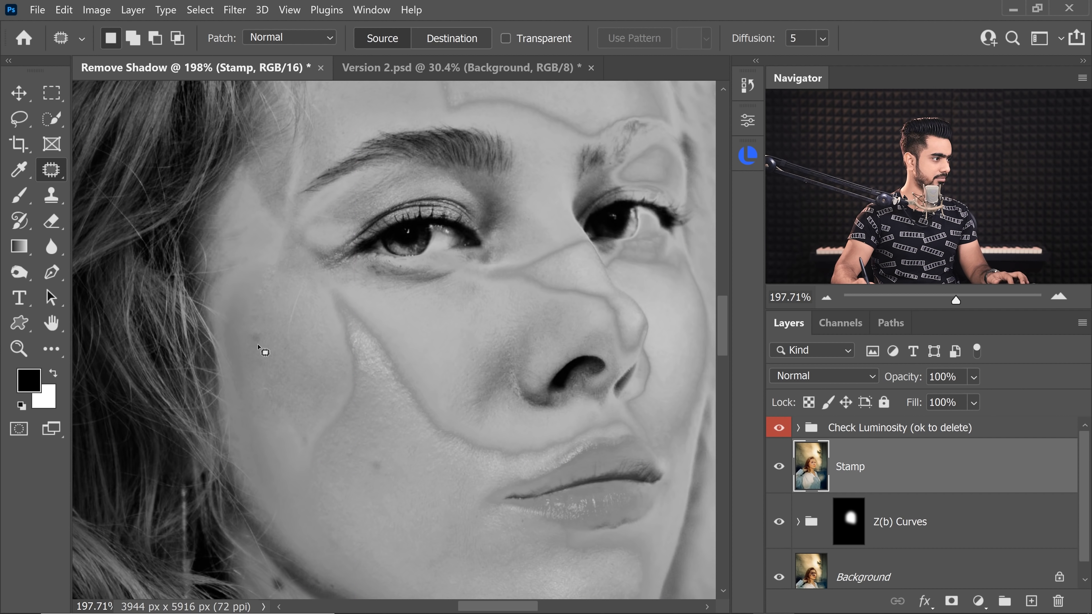
{"action": "mouse_move", "coordinate": [248, 330]}
{"action": "left_mouse_down"}
{"action": "mouse_move", "coordinate": [263, 443]}
{"action": "mouse_move", "coordinate": [282, 445]}
{"action": "left_mouse_up"}
{"action": "key", "text": "ctrl+d"}
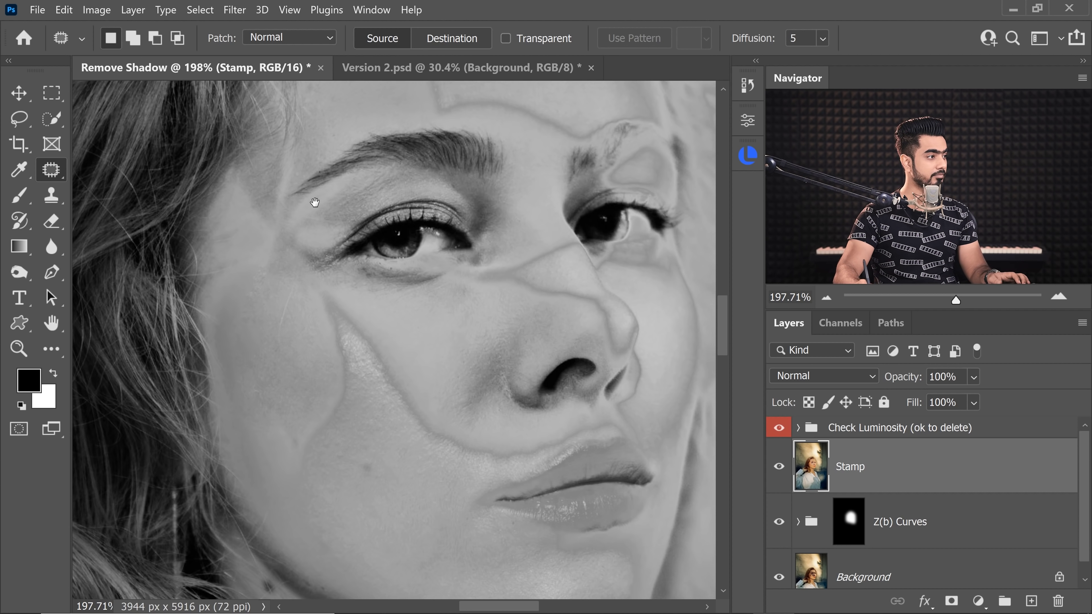
{"action": "left_click_drag", "start_coordinate": [315, 203], "coordinate": [251, 338]}
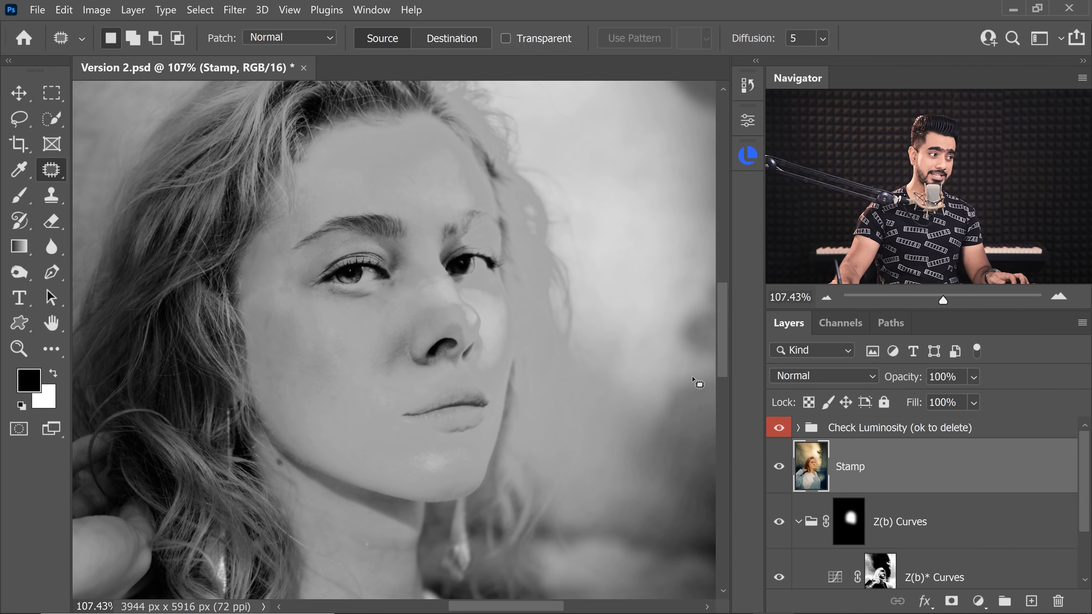
Compare the face with the Stamp layer hidden and shown, and turn off the Check Luminosity group.
{"action": "left_click_drag", "start_coordinate": [310, 315], "coordinate": [400, 321]}
{"action": "left_click", "coordinate": [783, 469]}
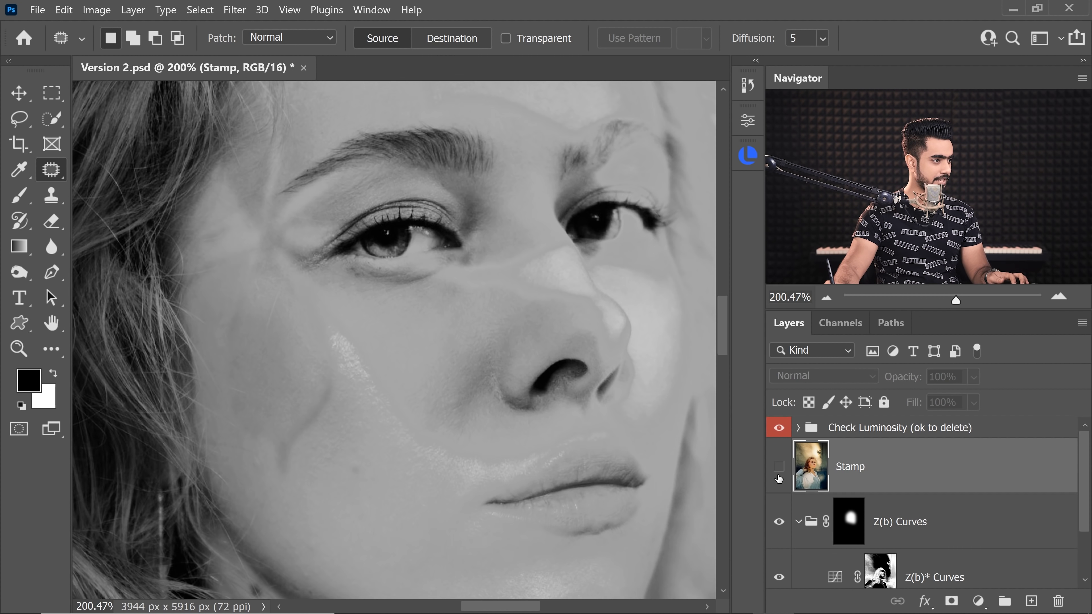
{"action": "left_click", "coordinate": [779, 472]}
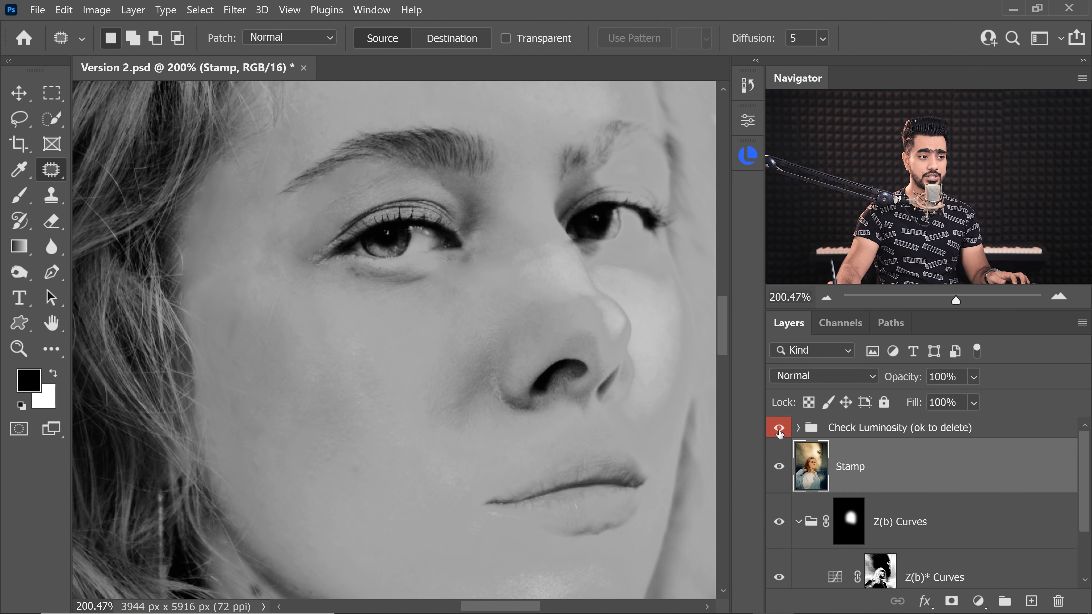
{"action": "left_click_drag", "start_coordinate": [421, 326], "coordinate": [389, 334]}
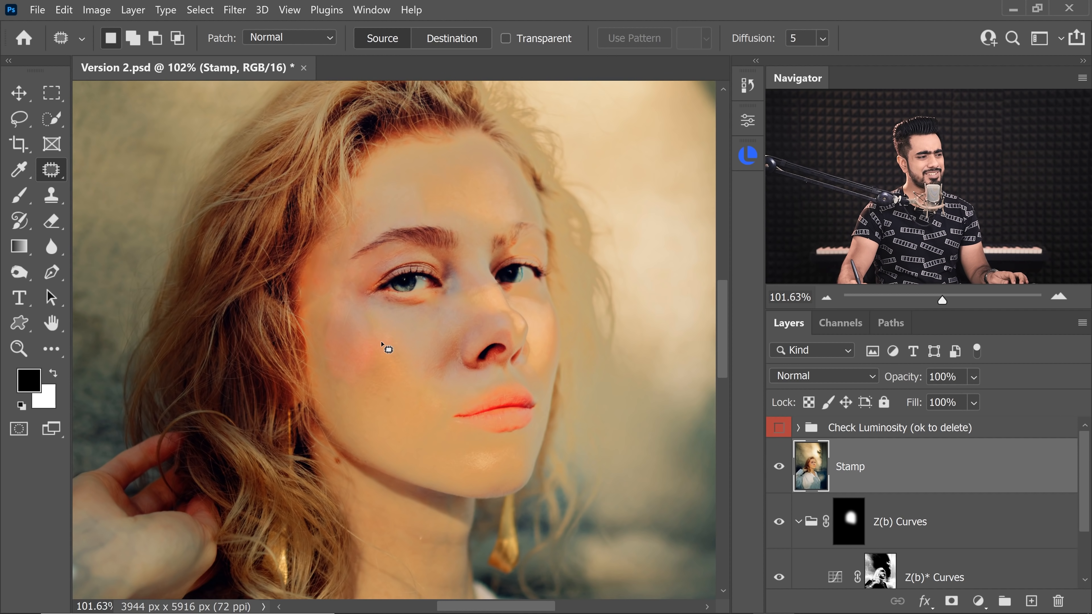
Add an empty layer above Stamp and set its blend mode to Color.
{"action": "left_click", "coordinate": [381, 314]}
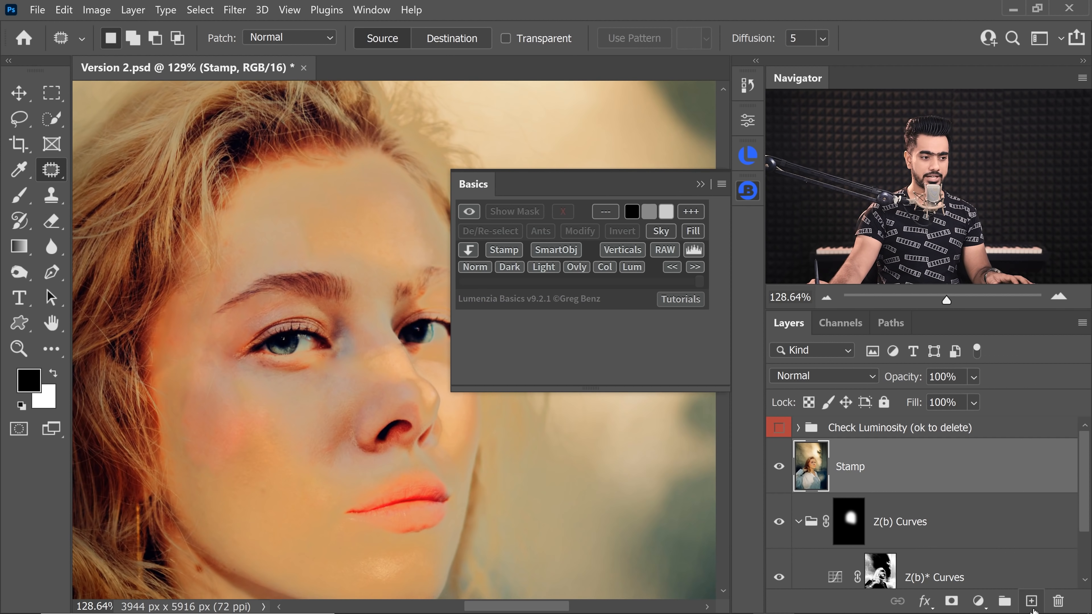
{"action": "left_click", "coordinate": [1031, 600]}
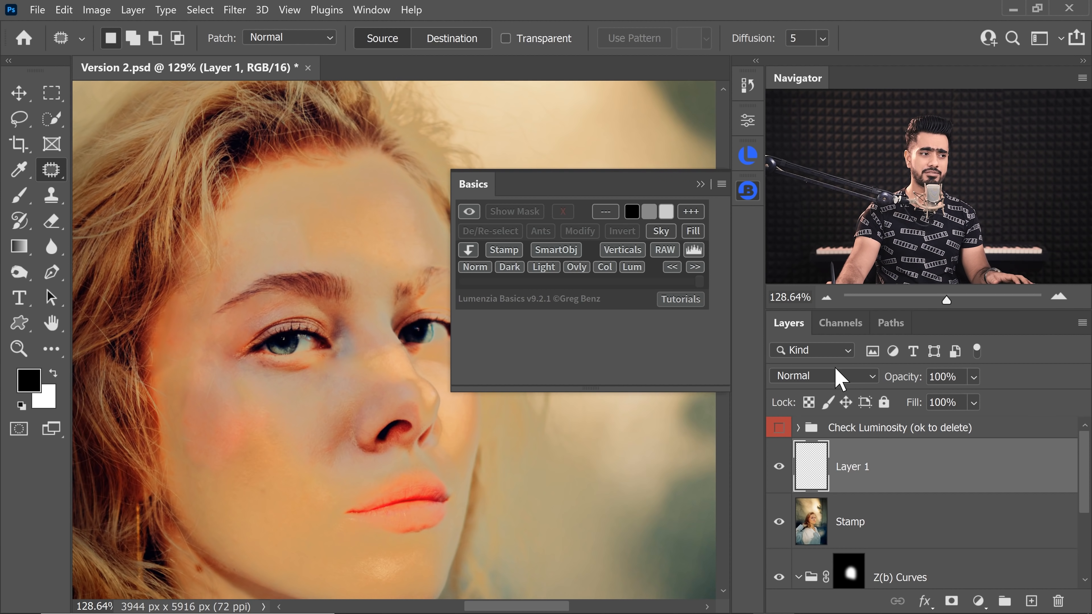
{"action": "left_click", "coordinate": [838, 377]}
{"action": "left_click", "coordinate": [1036, 364]}
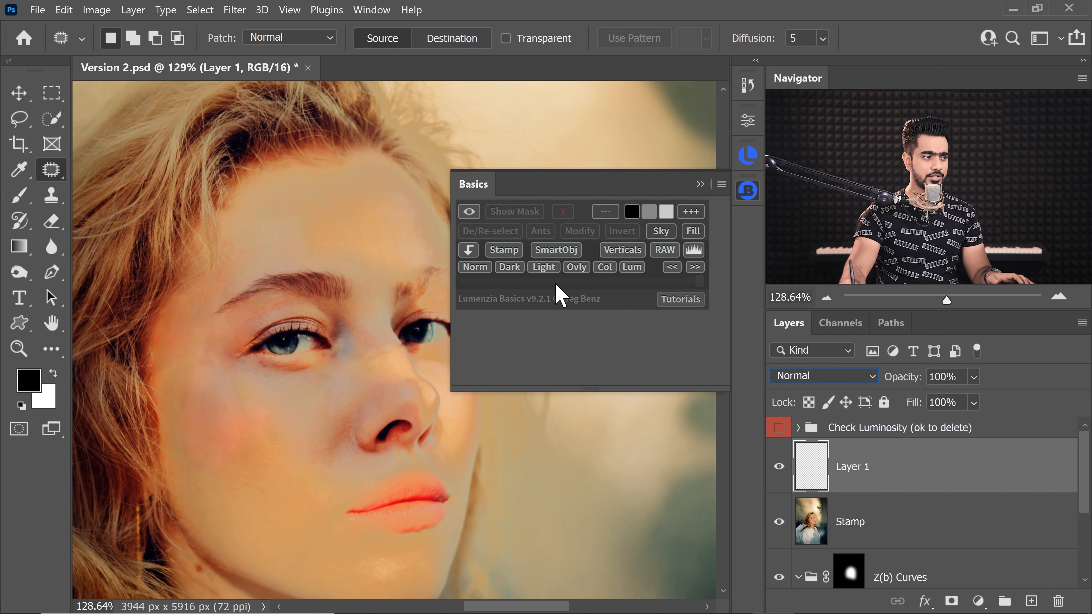
{"action": "left_click", "coordinate": [605, 268]}
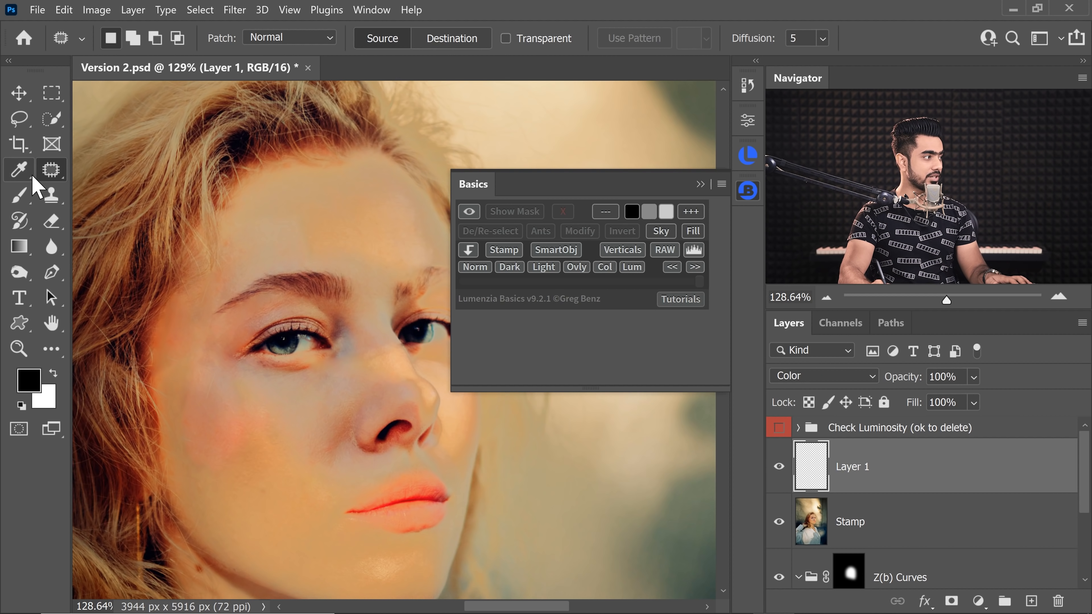
Switch to the Soft Round brush and set its flow to 10%.
{"action": "left_click", "coordinate": [19, 195]}
{"action": "left_click", "coordinate": [116, 38]}
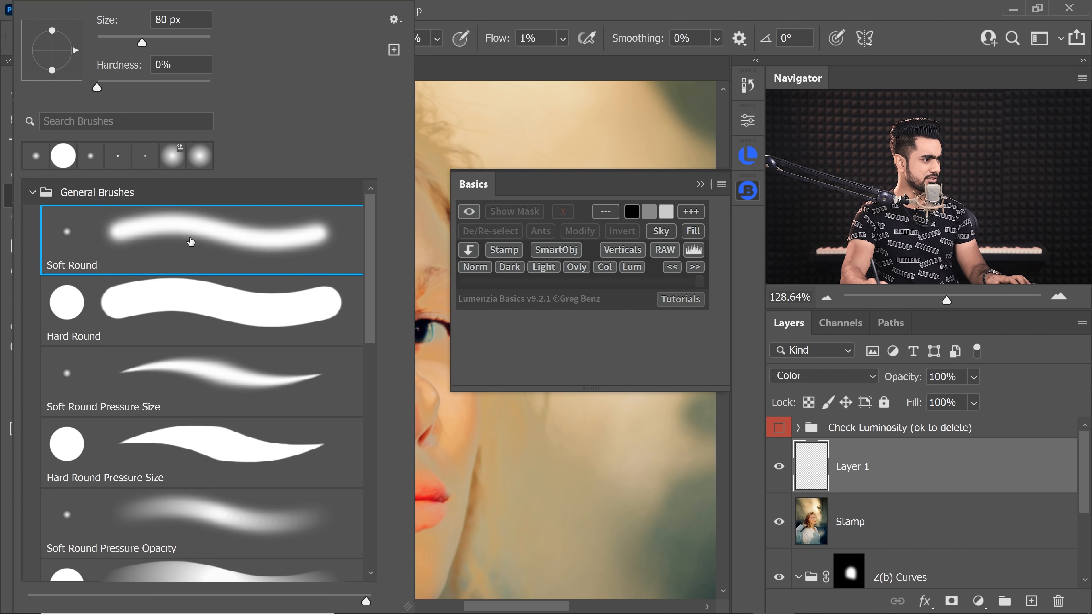
{"action": "left_click", "coordinate": [558, 50]}
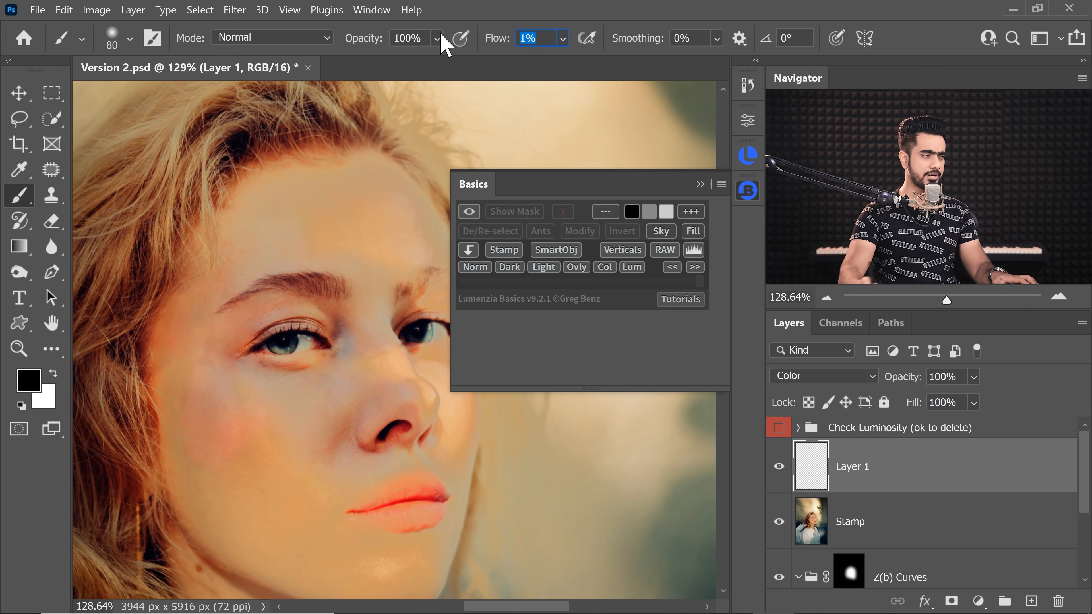
{"action": "type", "text": "10"}
{"action": "key", "text": "Return"}
Paint sampled skin tone over the forehead on the Color layer with a 150 px brush.
{"action": "left_click_drag", "start_coordinate": [332, 233], "coordinate": [342, 234]}
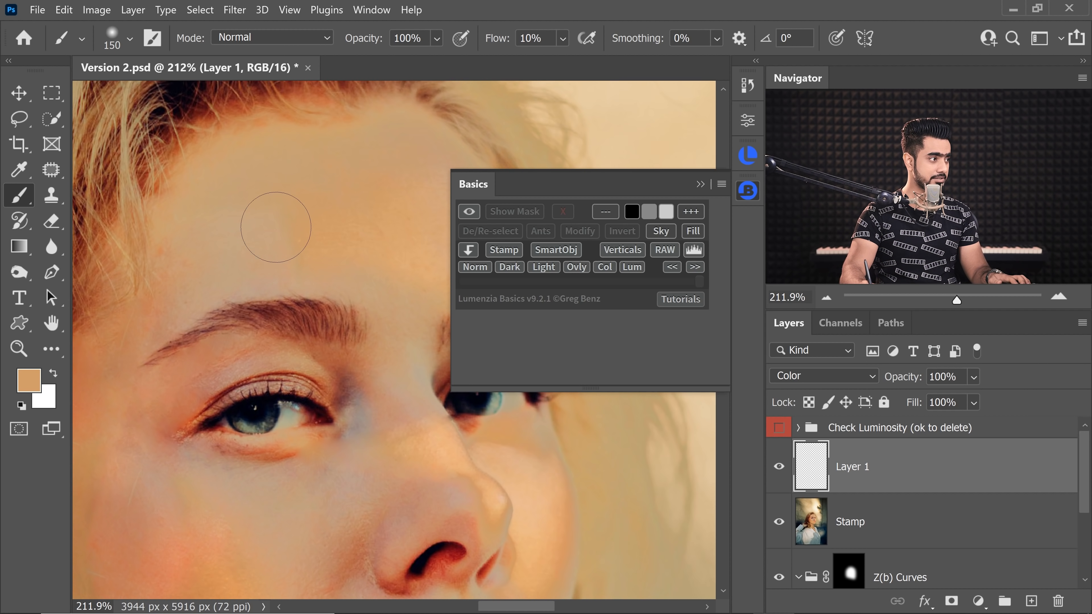
{"action": "left_click_drag", "start_coordinate": [301, 275], "coordinate": [220, 312]}
{"action": "left_click_drag", "start_coordinate": [281, 264], "coordinate": [346, 200]}
Even out the pink patch on the cheek by painting with skin tones sampled from the nearby lower cheek.
{"action": "left_click_drag", "start_coordinate": [260, 431], "coordinate": [266, 281]}
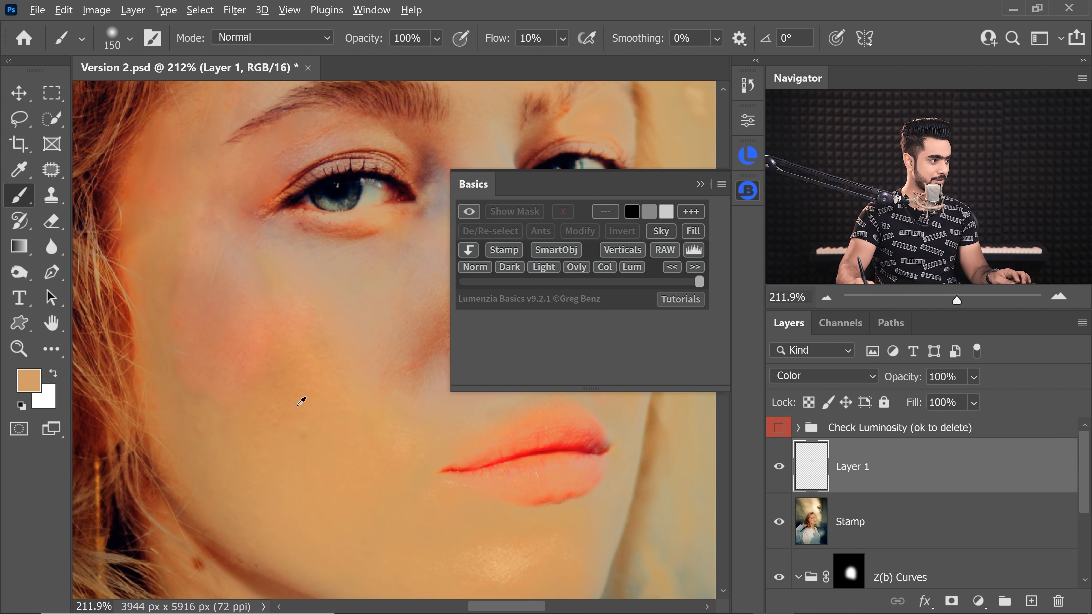
{"action": "mouse_move", "coordinate": [209, 306]}
{"action": "left_mouse_down"}
{"action": "mouse_move", "coordinate": [253, 304]}
{"action": "mouse_move", "coordinate": [195, 237]}
{"action": "mouse_move", "coordinate": [192, 270]}
{"action": "mouse_move", "coordinate": [284, 332]}
{"action": "mouse_move", "coordinate": [238, 387]}
{"action": "left_mouse_up"}
{"action": "left_click", "coordinate": [296, 435], "text": "alt"}
{"action": "mouse_move", "coordinate": [361, 283]}
{"action": "left_mouse_down"}
{"action": "mouse_move", "coordinate": [213, 331]}
{"action": "mouse_move", "coordinate": [335, 284]}
{"action": "mouse_move", "coordinate": [270, 299]}
{"action": "mouse_move", "coordinate": [319, 343]}
{"action": "mouse_move", "coordinate": [391, 309]}
{"action": "mouse_move", "coordinate": [399, 322]}
{"action": "mouse_move", "coordinate": [349, 415]}
{"action": "mouse_move", "coordinate": [232, 400]}
{"action": "left_mouse_up"}
{"action": "left_click", "coordinate": [241, 434], "text": "alt"}
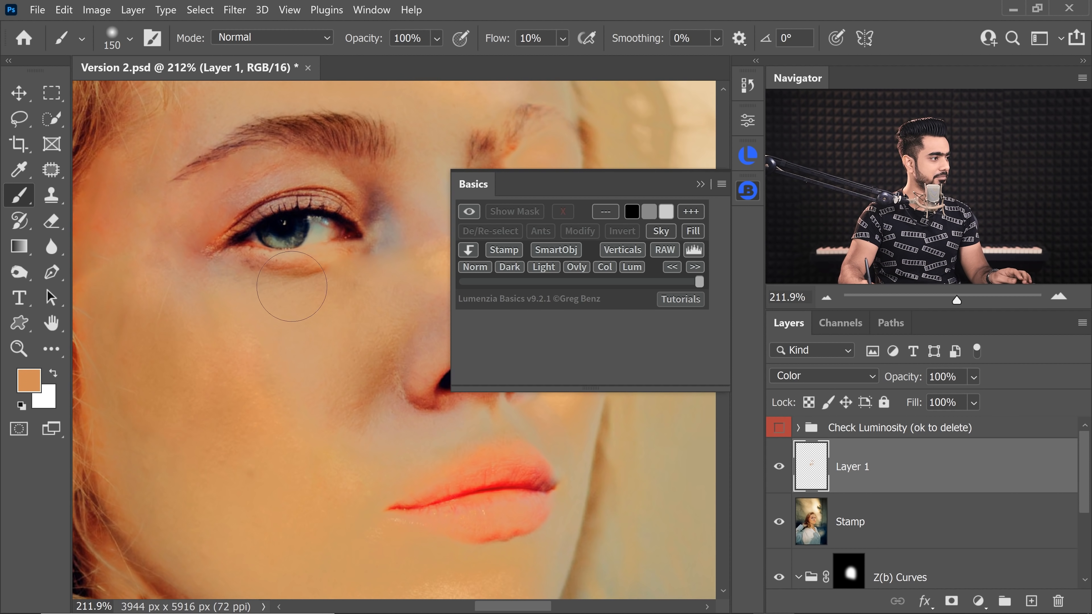
Paint sampled skin tone around the outer eye corner and under the eye toward the nose.
{"action": "mouse_move", "coordinate": [292, 287]}
{"action": "left_mouse_down"}
{"action": "mouse_move", "coordinate": [185, 265]}
{"action": "mouse_move", "coordinate": [183, 375]}
{"action": "mouse_move", "coordinate": [174, 250]}
{"action": "left_mouse_up"}
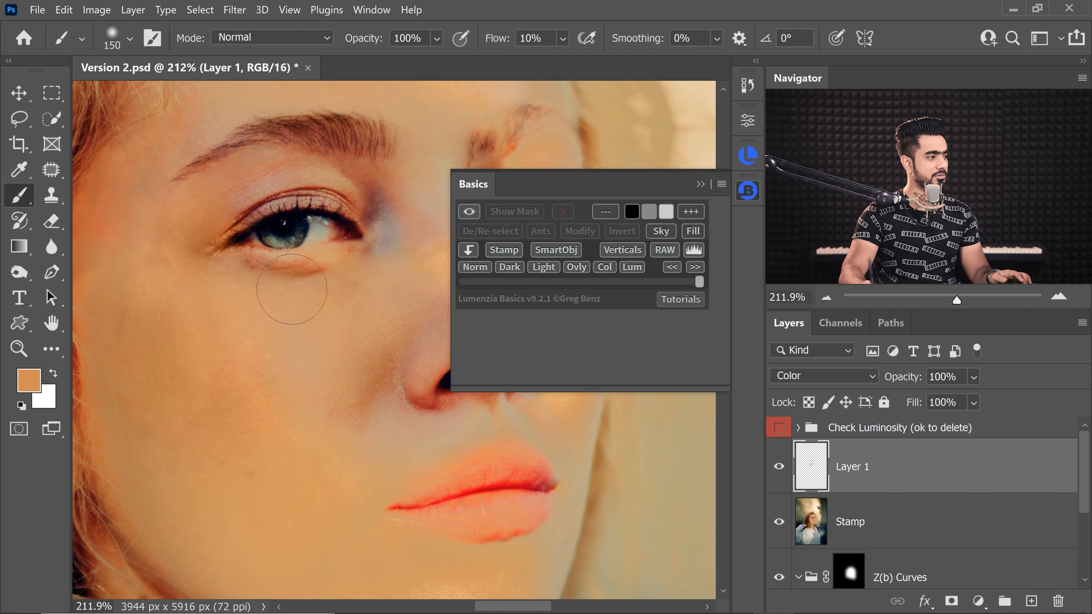
{"action": "left_click_drag", "start_coordinate": [307, 301], "coordinate": [245, 318]}
{"action": "left_click", "coordinate": [271, 358], "text": "alt"}
{"action": "left_click_drag", "start_coordinate": [323, 330], "coordinate": [314, 342]}
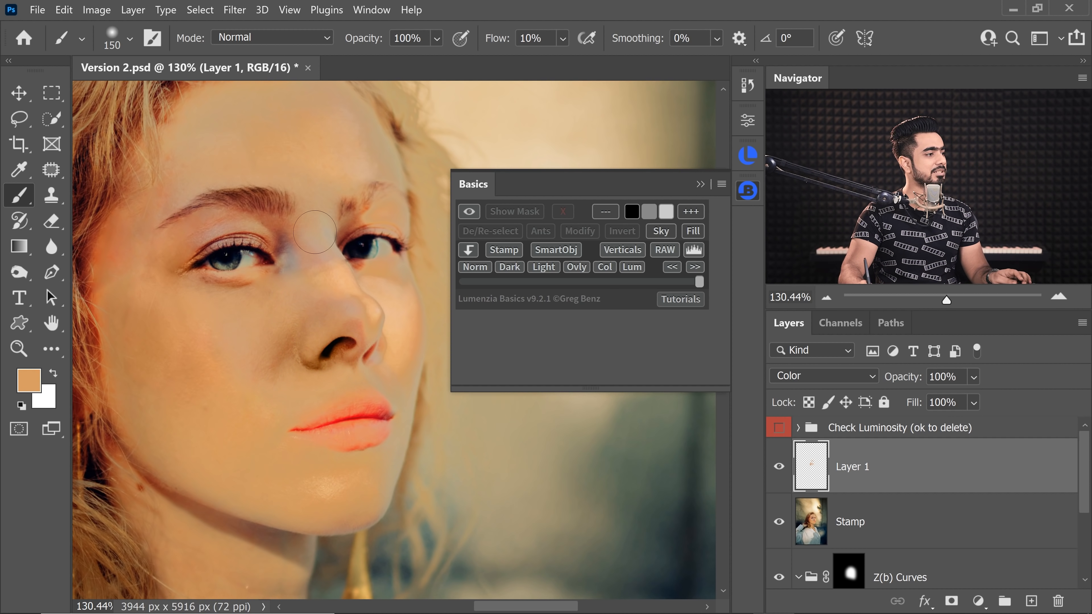
Resample skin tones and correct the color around the inner eye corner, nose bridge, temple and upper cheek.
{"action": "left_click", "coordinate": [305, 228], "text": "alt"}
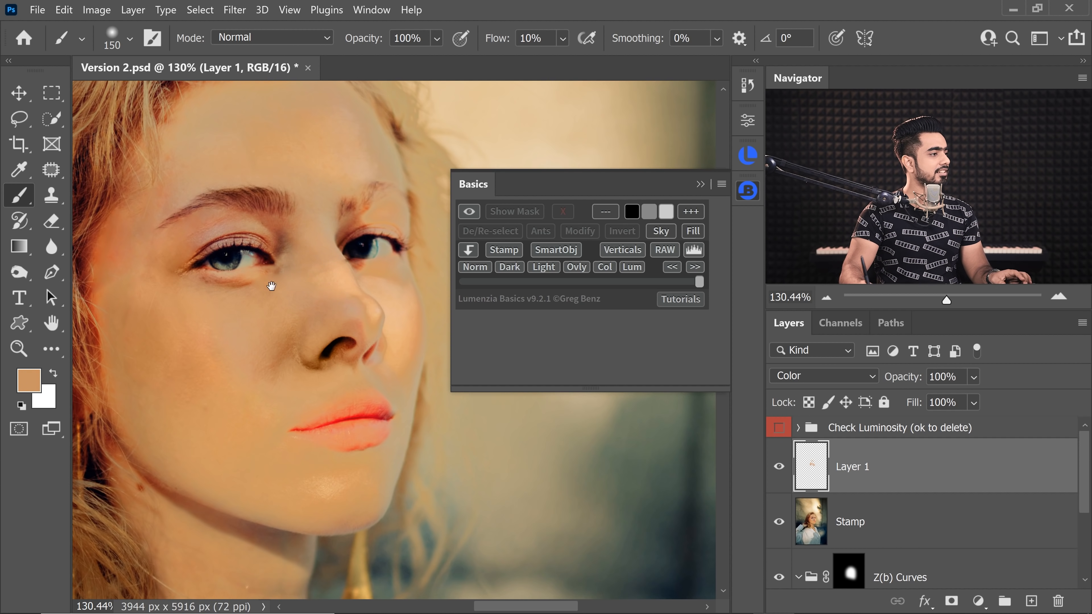
{"action": "left_click_drag", "start_coordinate": [267, 244], "coordinate": [320, 302]}
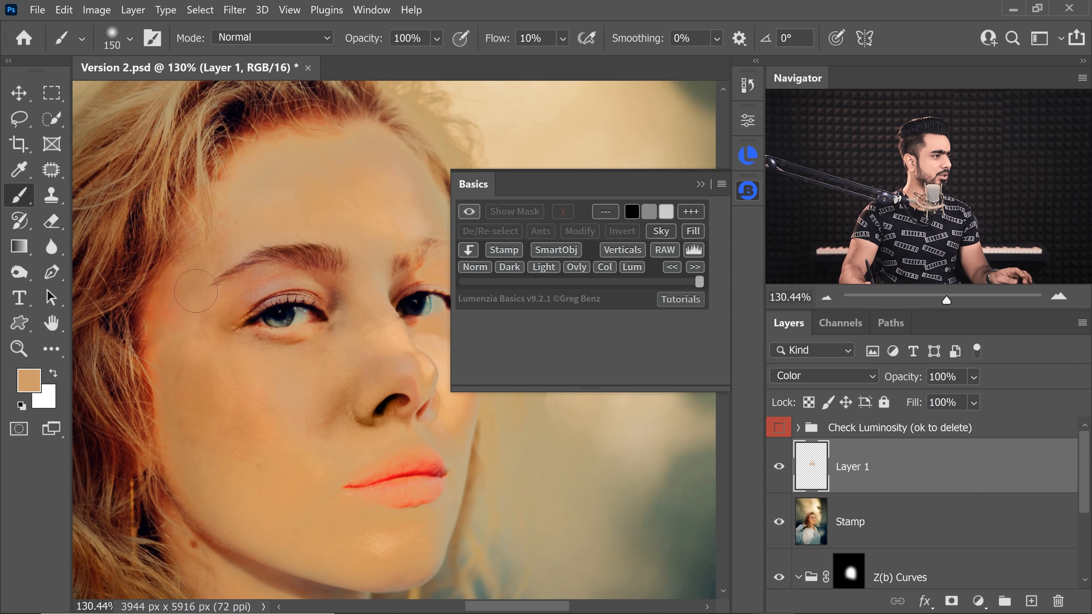
{"action": "left_click", "coordinate": [167, 342], "text": "alt"}
{"action": "left_click", "coordinate": [247, 397], "text": "alt"}
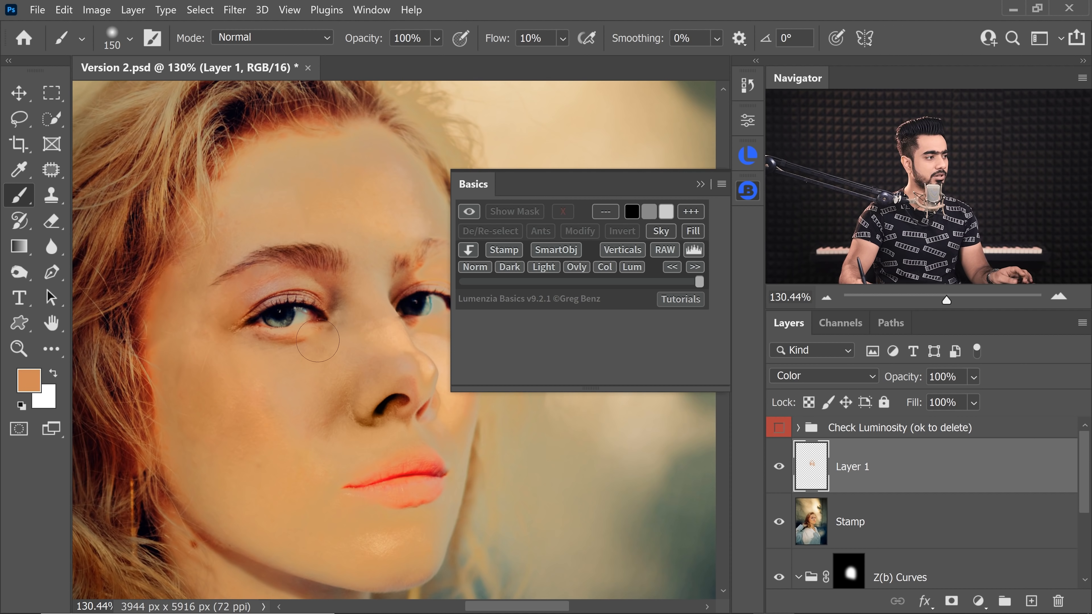
Group all the retouching layers between Background and the Check Luminosity group, and add a black mask to the new group.
{"action": "scroll", "coordinate": [301, 357], "scroll_direction": "down", "scroll_amount": 3}
{"action": "scroll", "coordinate": [323, 322], "scroll_direction": "up", "scroll_amount": 1}
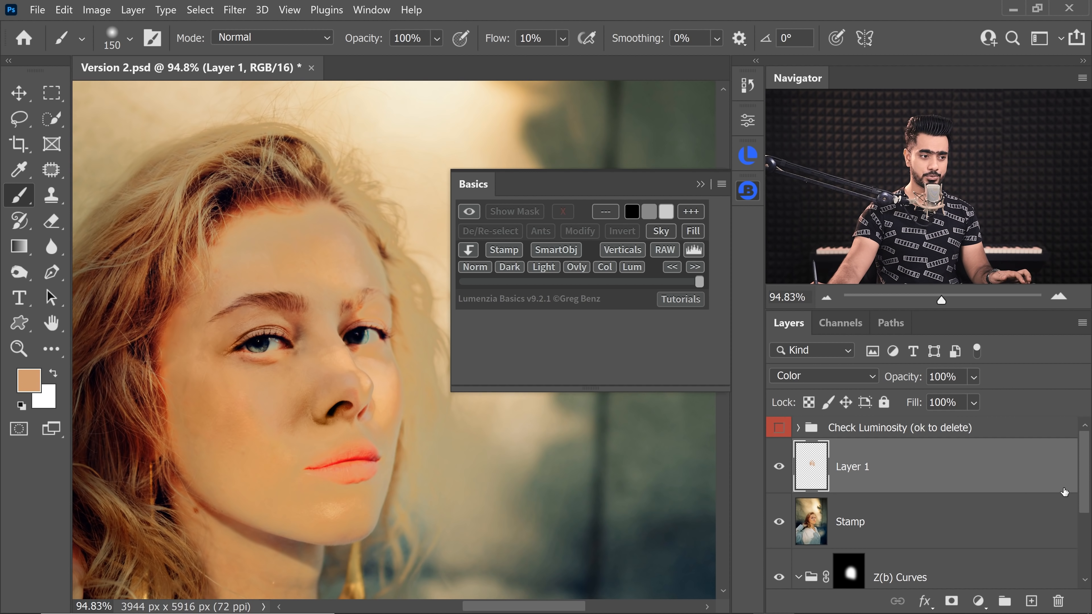
{"action": "left_click_drag", "start_coordinate": [1083, 509], "coordinate": [1047, 469]}
{"action": "left_click", "coordinate": [970, 510], "text": "shift"}
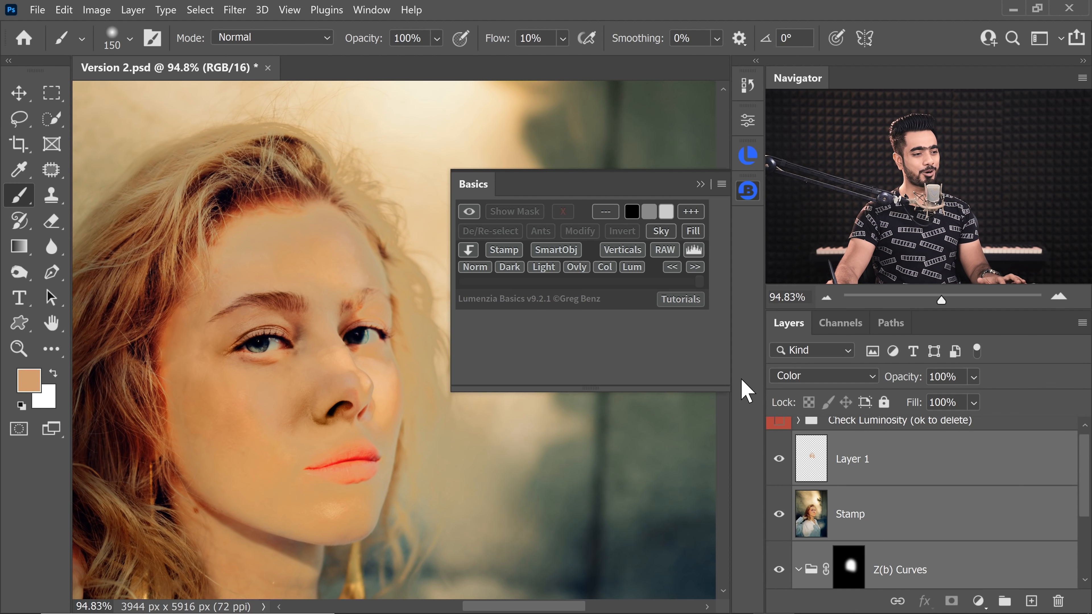
{"action": "key", "text": "ctrl+g"}
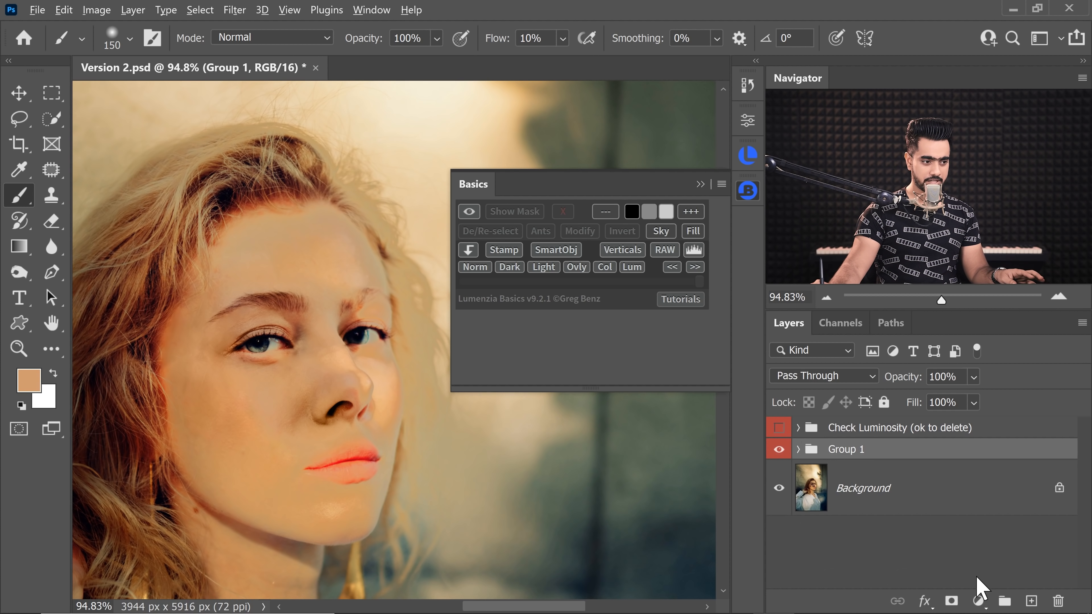
{"action": "left_click", "coordinate": [951, 602], "text": "alt"}
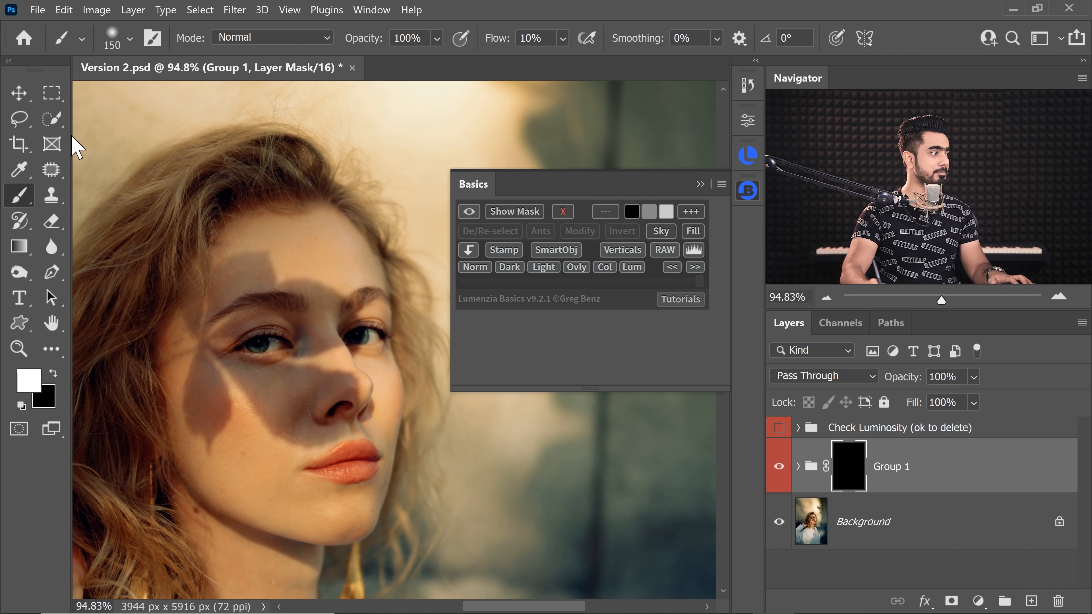
Paint white on the Group 1 mask over the shadowed face with a 355 px brush at 10% flow, and hide the group for comparison.
{"action": "mouse_move", "coordinate": [223, 330]}
{"action": "left_mouse_down"}
{"action": "mouse_move", "coordinate": [285, 327]}
{"action": "mouse_move", "coordinate": [235, 302]}
{"action": "mouse_move", "coordinate": [232, 312]}
{"action": "mouse_move", "coordinate": [264, 320]}
{"action": "mouse_move", "coordinate": [316, 374]}
{"action": "mouse_move", "coordinate": [323, 412]}
{"action": "left_mouse_up"}
{"action": "scroll", "coordinate": [230, 327], "scroll_direction": "down", "scroll_amount": 3}
{"action": "scroll", "coordinate": [323, 412], "scroll_direction": "down", "scroll_amount": 5}
{"action": "scroll", "coordinate": [325, 419], "scroll_direction": "up", "scroll_amount": 8}
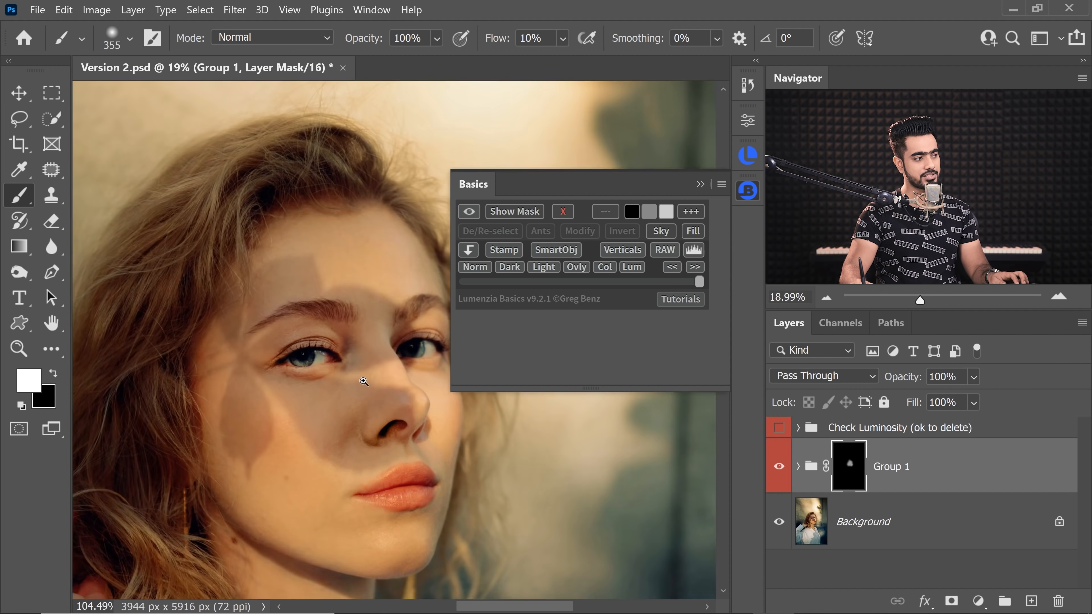
{"action": "left_click_drag", "start_coordinate": [302, 286], "coordinate": [272, 270]}
{"action": "left_click_drag", "start_coordinate": [255, 334], "coordinate": [242, 416]}
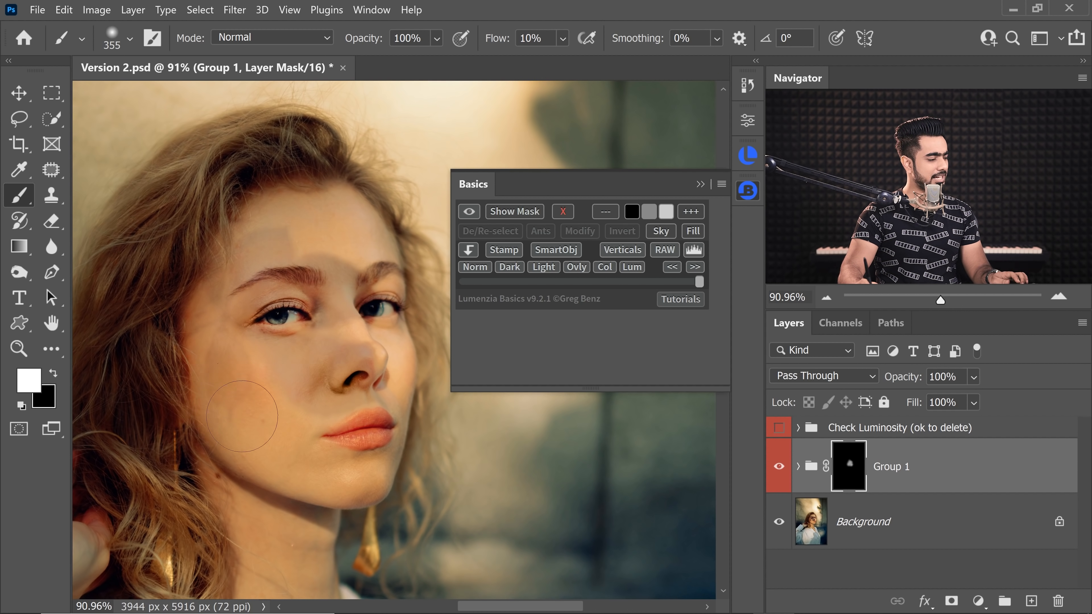
{"action": "left_click_drag", "start_coordinate": [257, 287], "coordinate": [334, 269]}
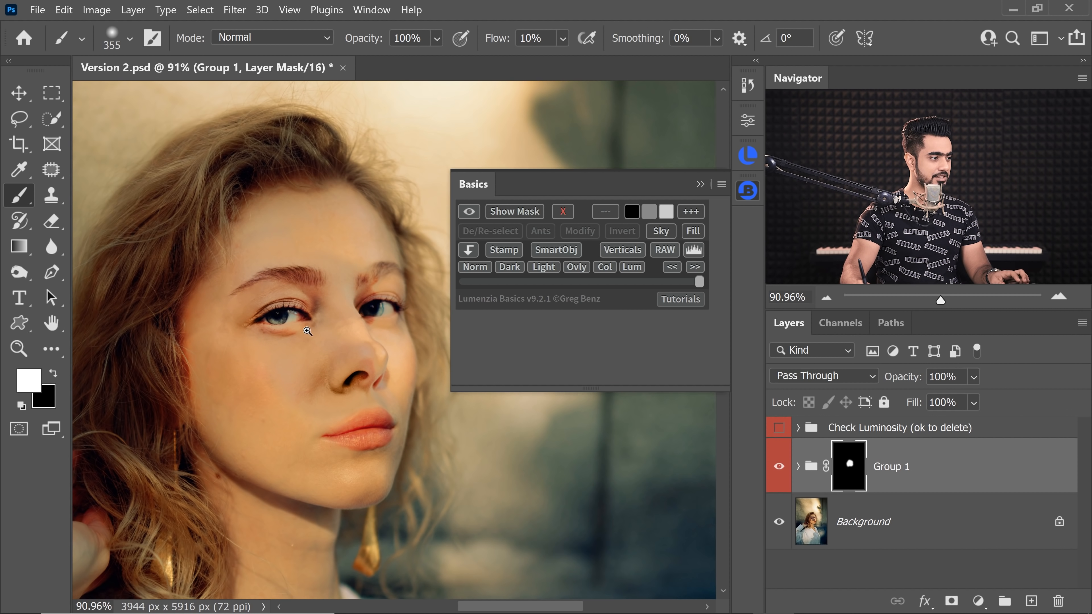
{"action": "mouse_move", "coordinate": [318, 341]}
{"action": "left_mouse_down"}
{"action": "mouse_move", "coordinate": [281, 341]}
{"action": "mouse_move", "coordinate": [365, 339]}
{"action": "left_mouse_up"}
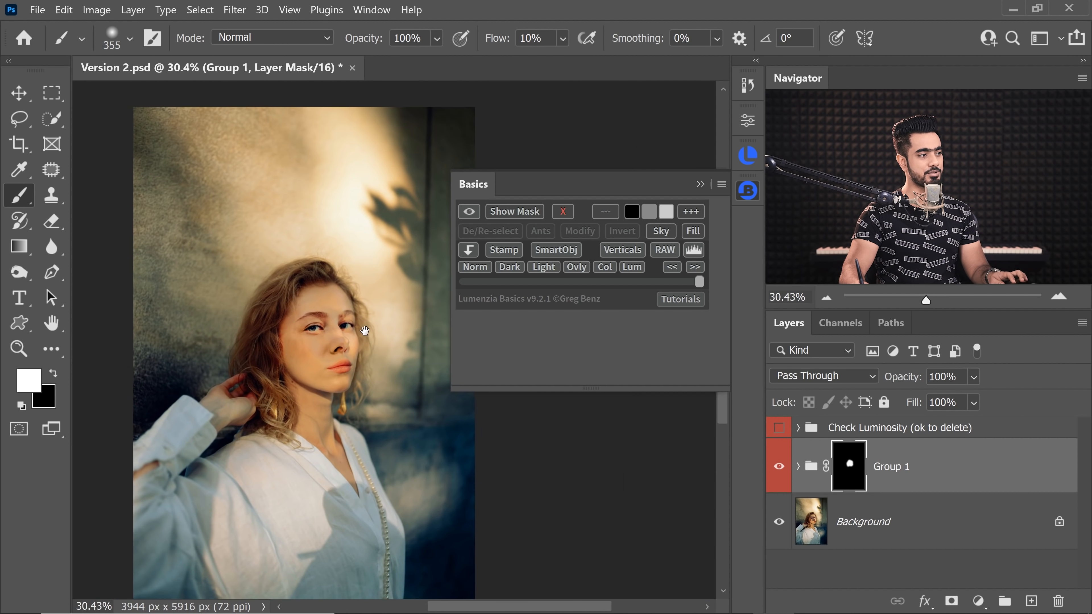
{"action": "left_click", "coordinate": [779, 466]}
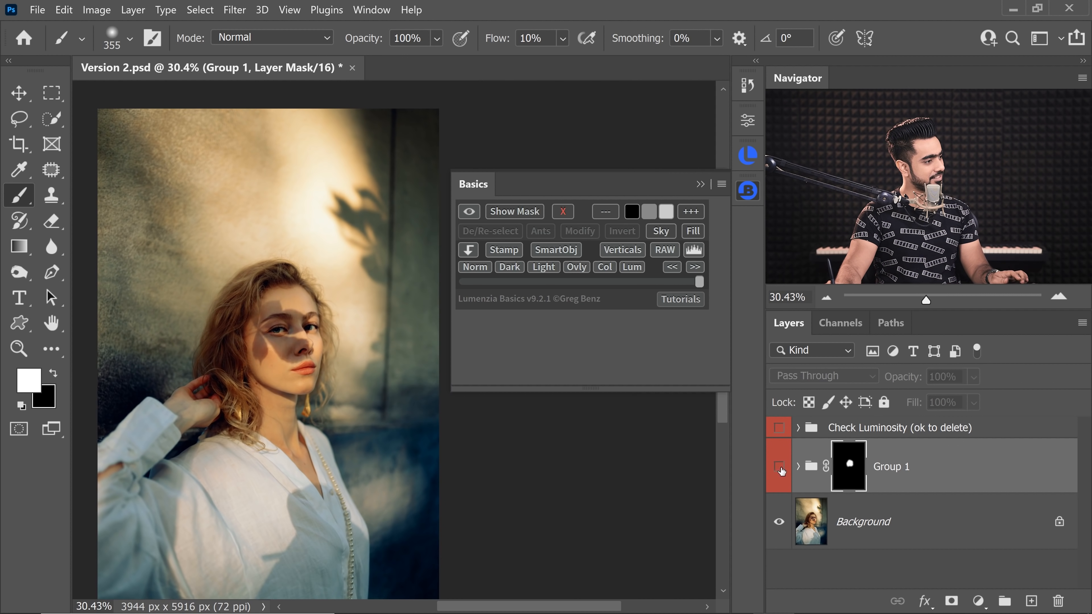
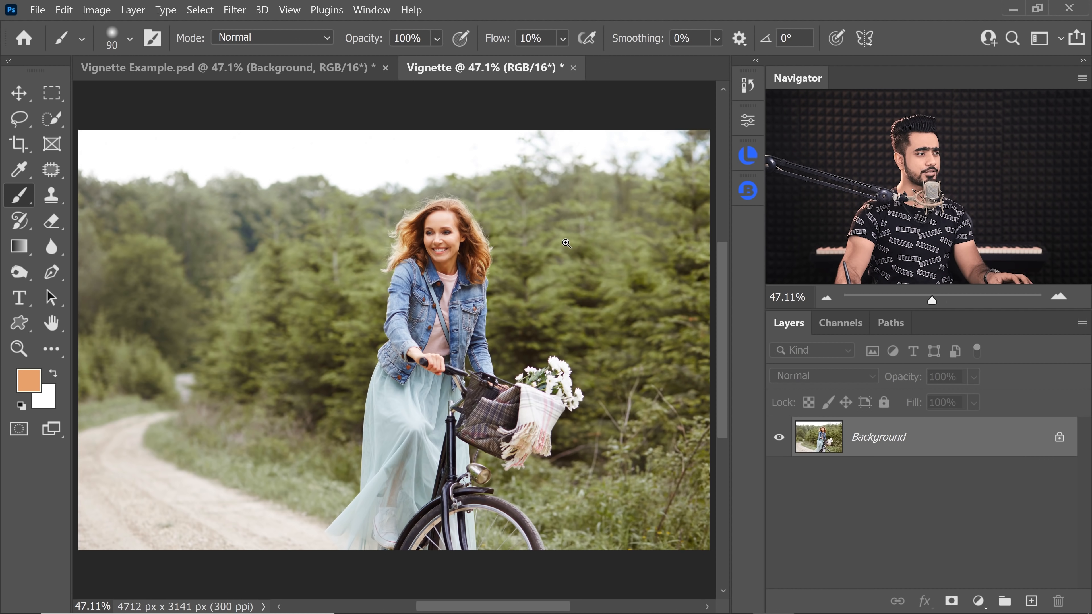
Open the Lumenzia panel and draw a loose lasso selection around most of the cyclist photo, inside its edges.
{"action": "scroll", "coordinate": [573, 245], "scroll_direction": "down", "scroll_amount": 4}
{"action": "left_click_drag", "start_coordinate": [573, 246], "coordinate": [423, 273]}
{"action": "left_click", "coordinate": [743, 164]}
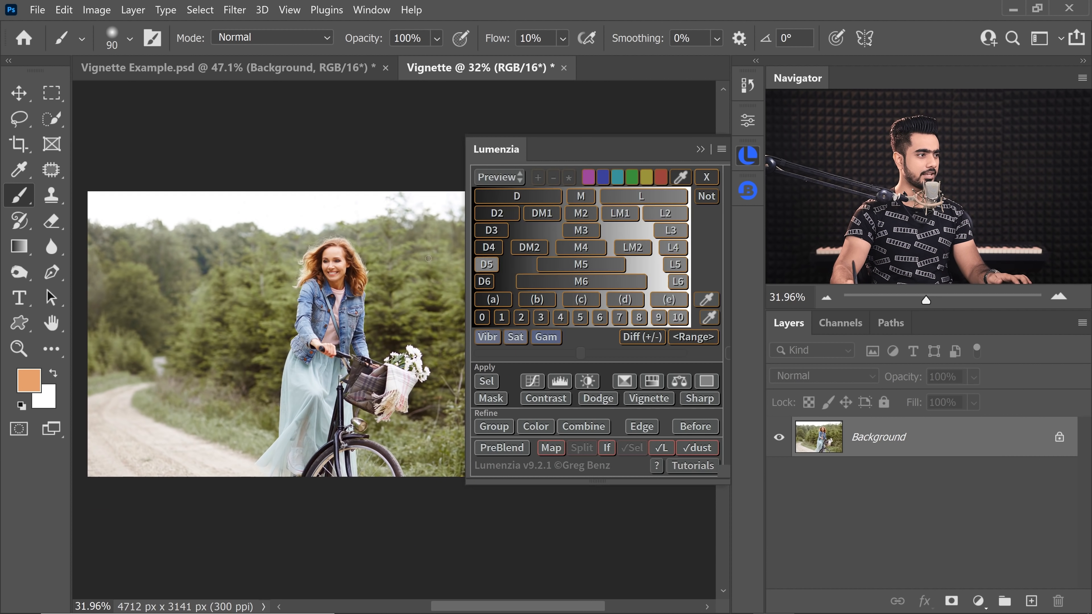
{"action": "left_click", "coordinate": [19, 120]}
{"action": "scroll", "coordinate": [265, 249], "scroll_direction": "down", "scroll_amount": 2}
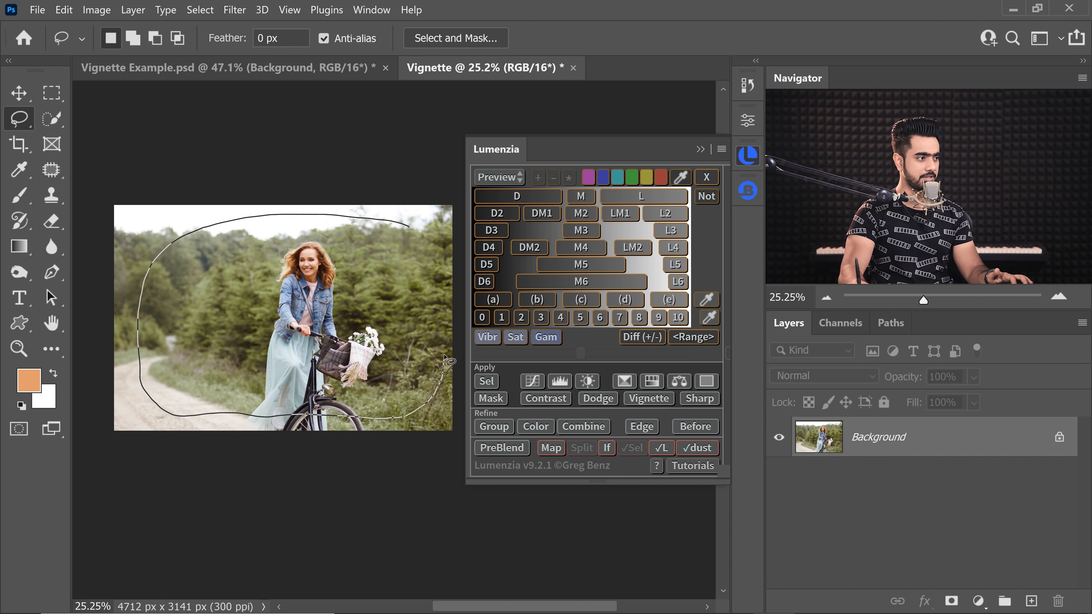
{"action": "left_click_drag", "start_coordinate": [394, 218], "coordinate": [396, 218]}
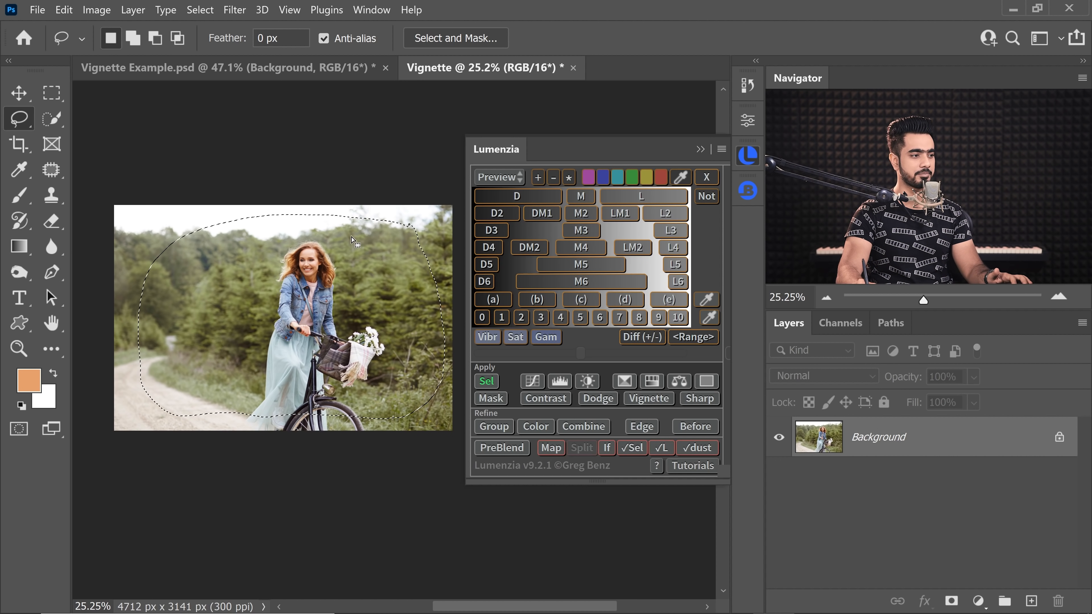
Apply a Lumenzia vignette outside the selection with a layer mask, and have the mask choice remembered.
{"action": "left_click", "coordinate": [649, 398]}
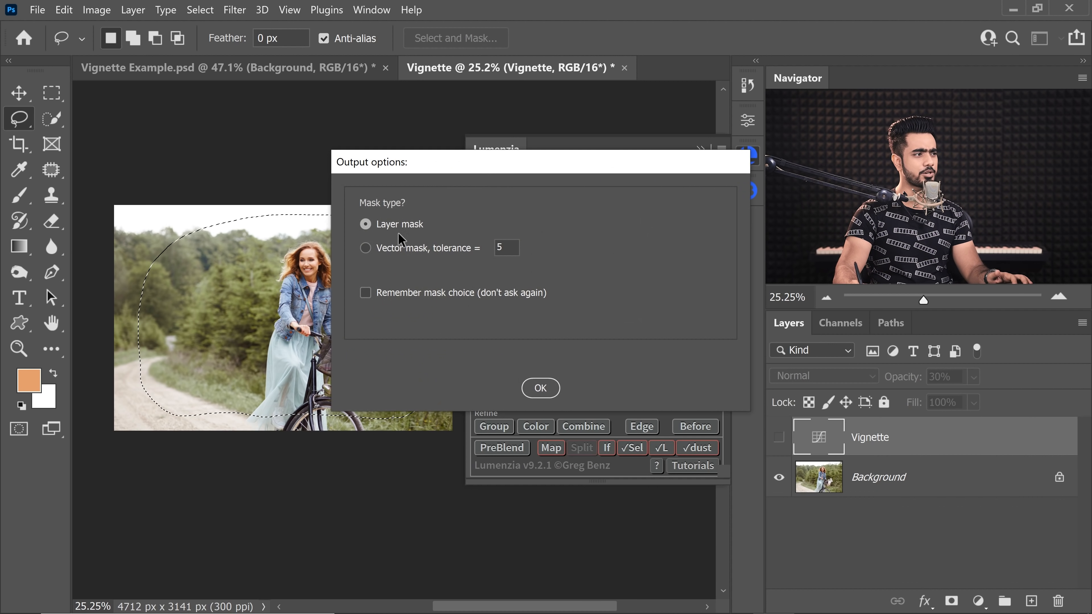
{"action": "left_click", "coordinate": [388, 297]}
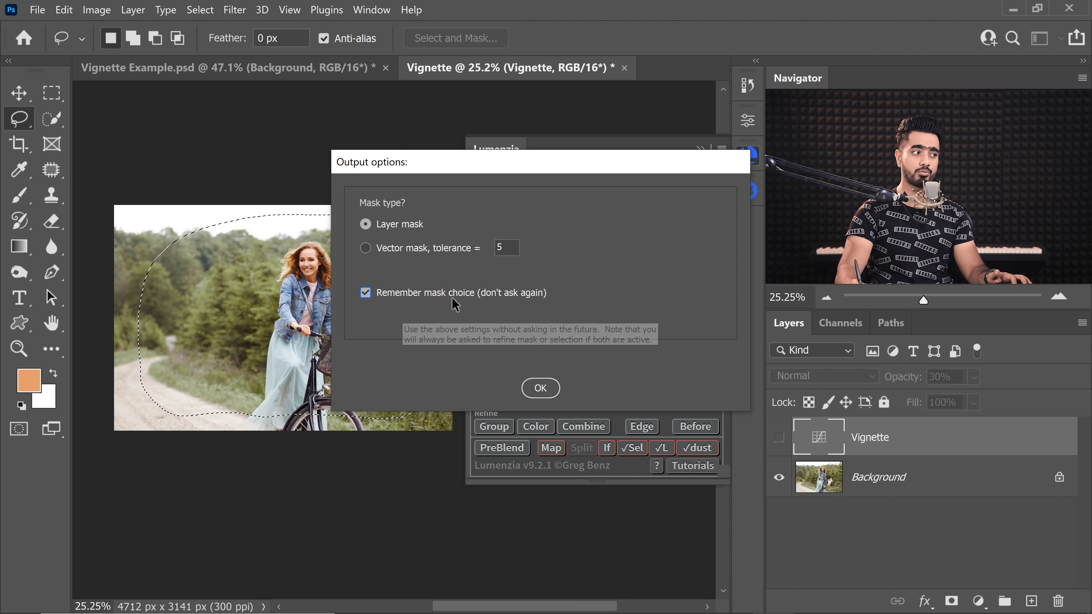
{"action": "left_click", "coordinate": [542, 393]}
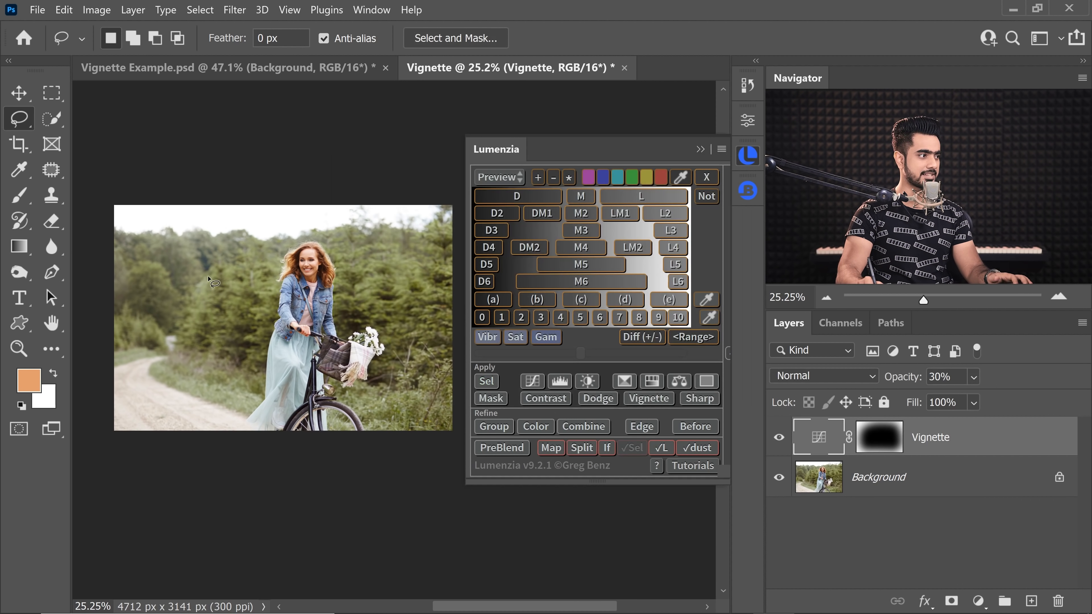
Turn the Vignette layer off and on to compare the photo with and without the edge darkening.
{"action": "left_click_drag", "start_coordinate": [290, 281], "coordinate": [302, 282]}
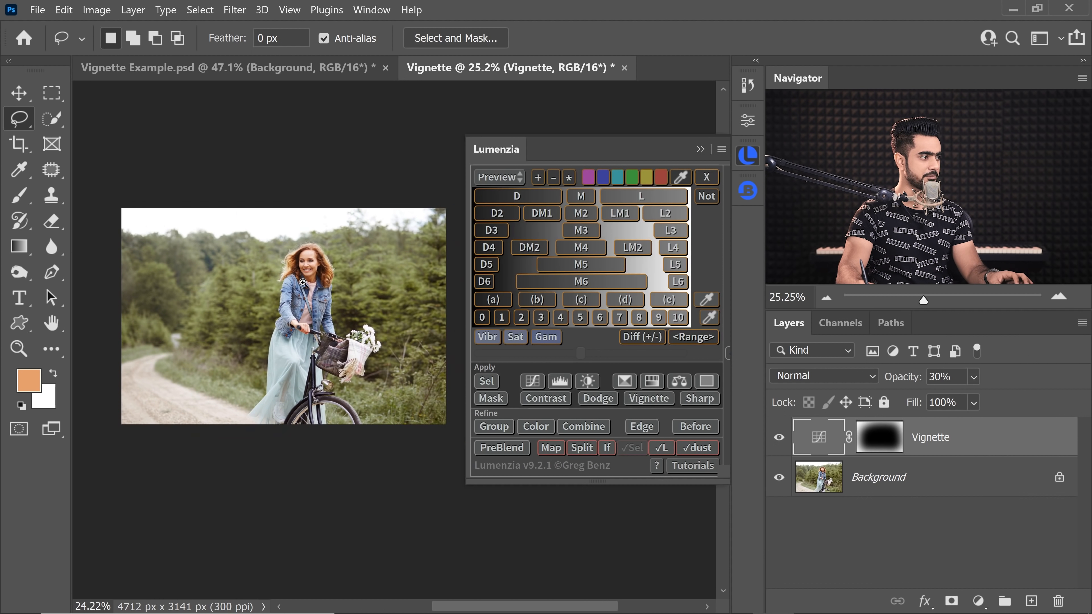
{"action": "left_click", "coordinate": [780, 439]}
{"action": "left_click", "coordinate": [780, 440]}
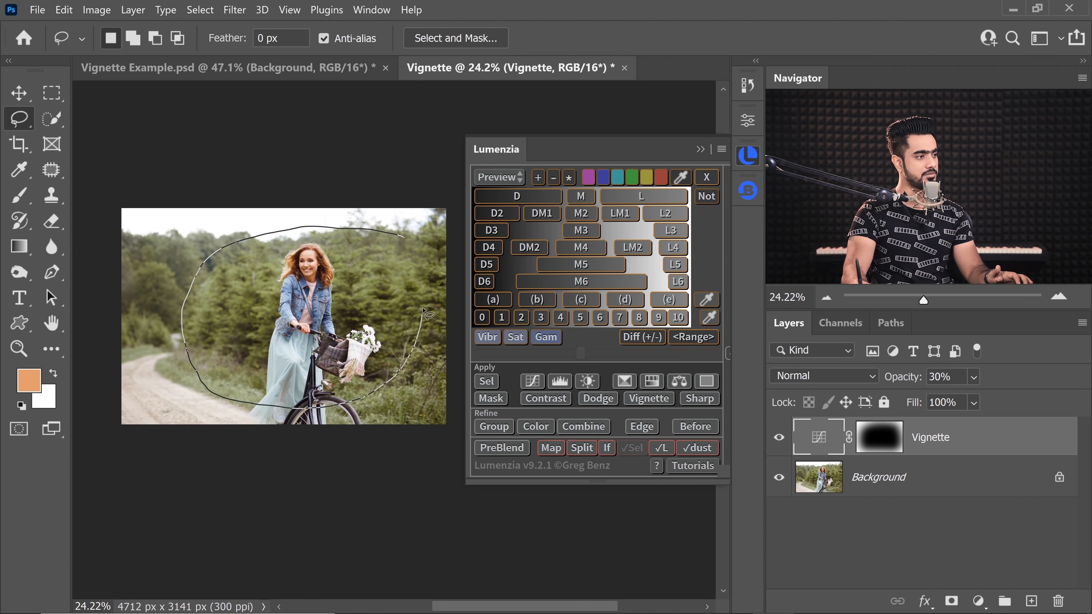
Add two more Lumenzia vignettes from progressively smaller freehand lasso selections around the woman and bicycle.
{"action": "left_click_drag", "start_coordinate": [423, 311], "coordinate": [421, 260]}
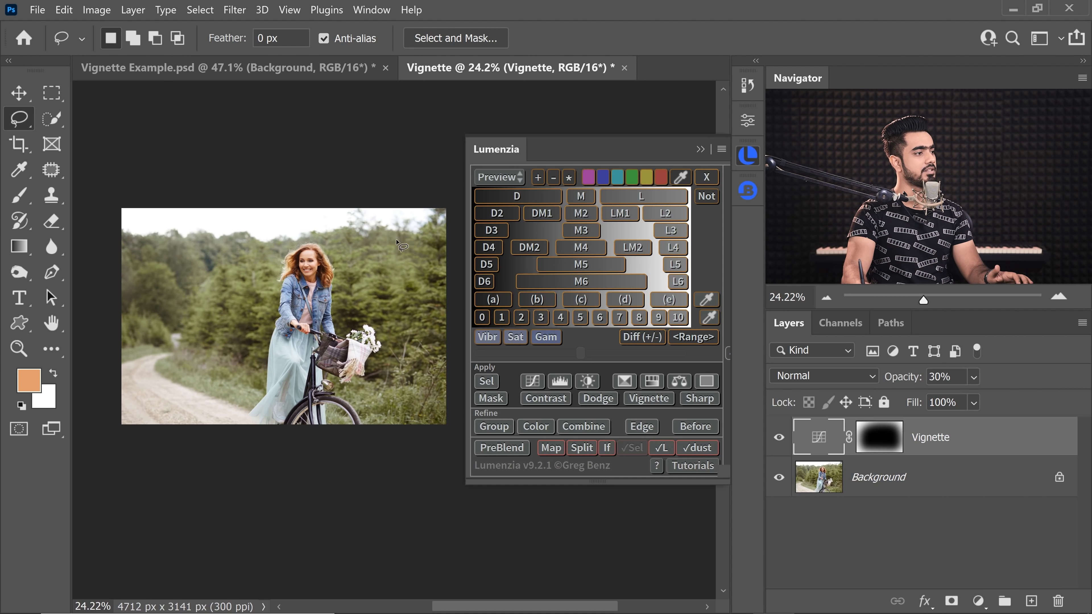
{"action": "left_click", "coordinate": [645, 401]}
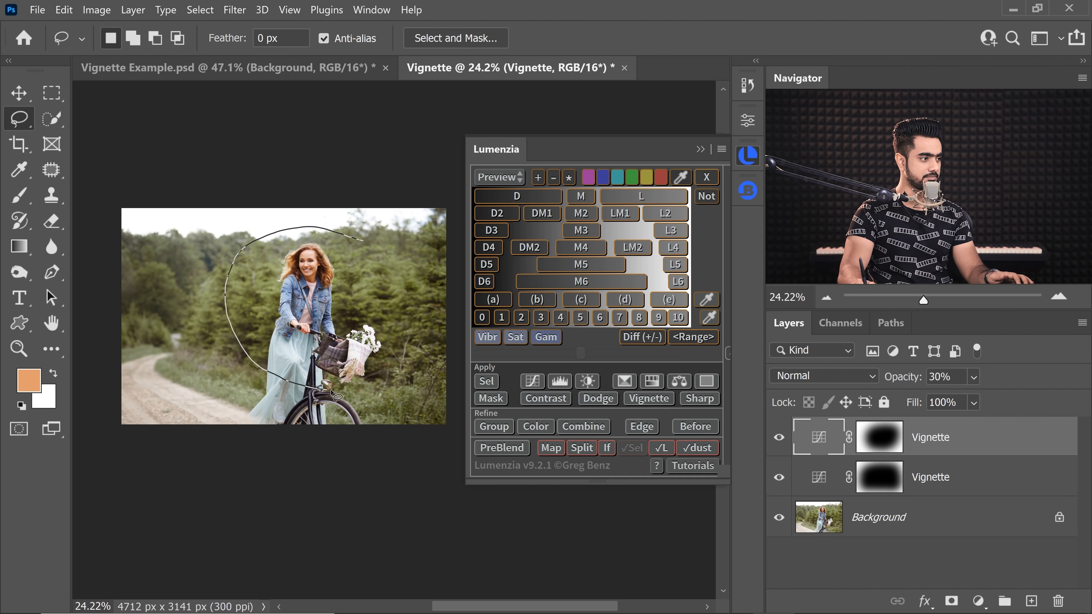
{"action": "left_click_drag", "start_coordinate": [378, 273], "coordinate": [363, 241]}
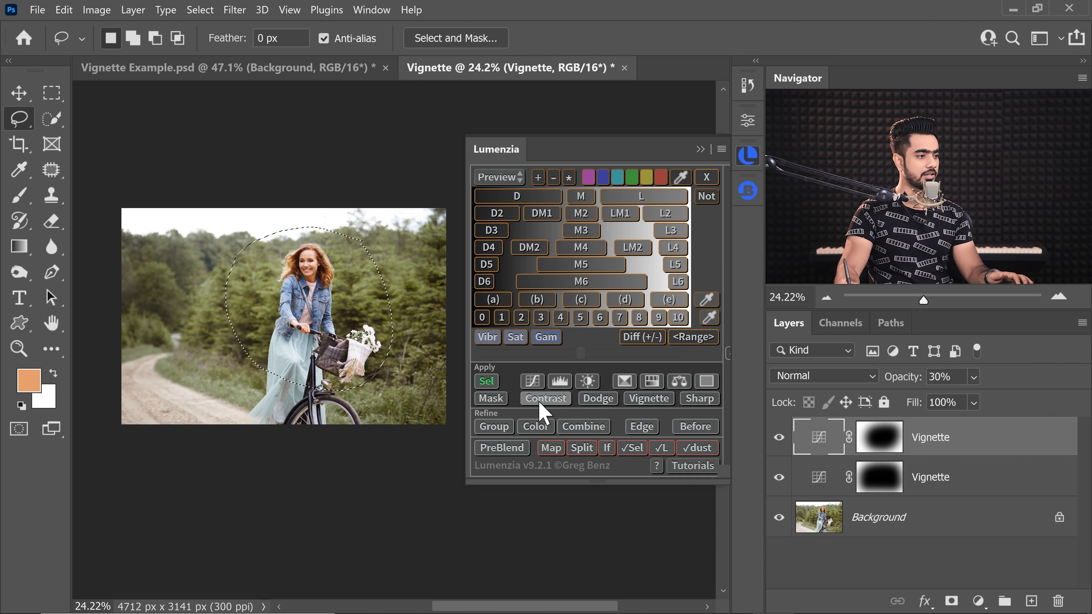
{"action": "left_click", "coordinate": [640, 400]}
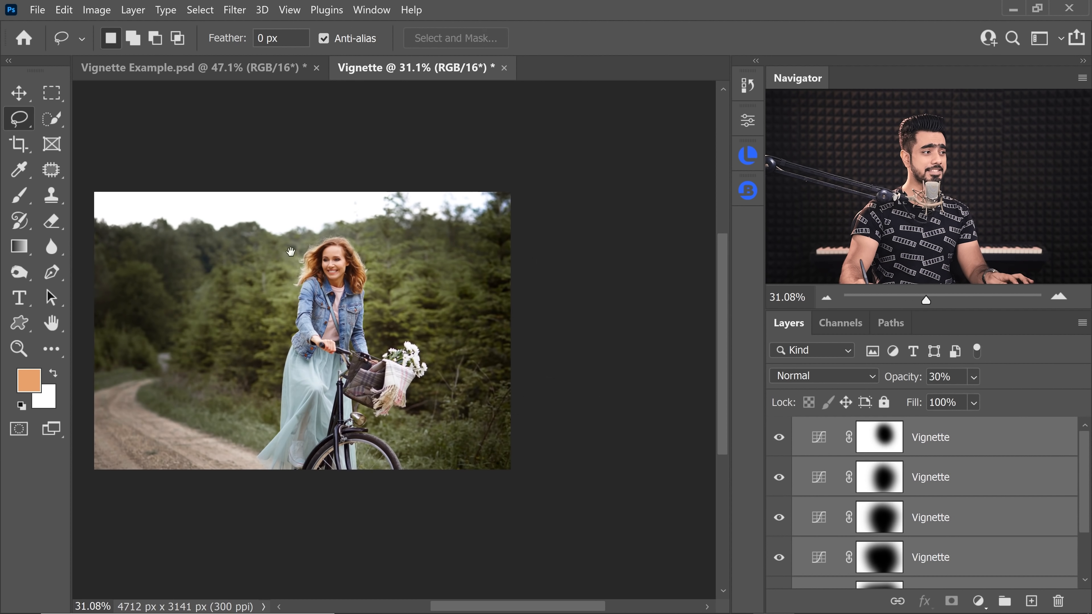
Try to brighten the woman's face by lassoing it and adding a center-lightening Lumenzia vignette above the top Vignette layer.
{"action": "left_click_drag", "start_coordinate": [317, 250], "coordinate": [326, 250]}
{"action": "left_click_drag", "start_coordinate": [350, 287], "coordinate": [381, 293]}
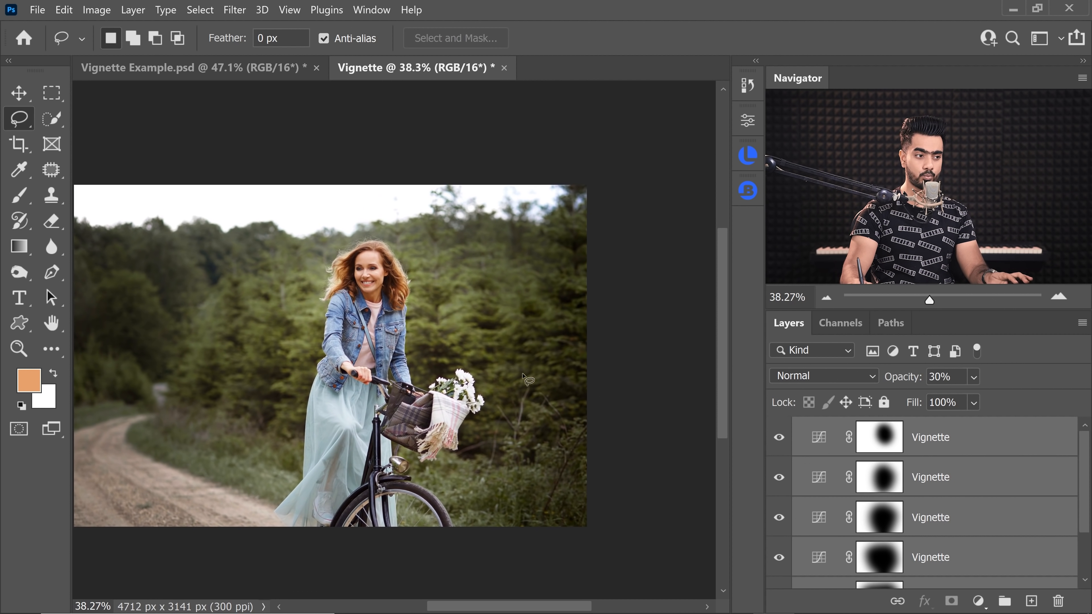
{"action": "left_click", "coordinate": [879, 435]}
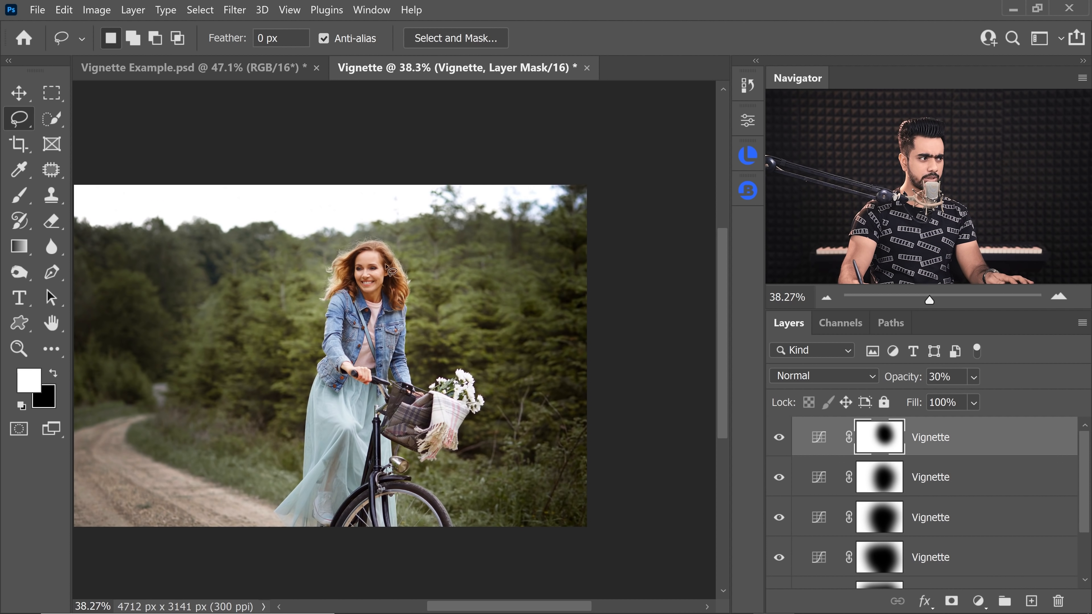
{"action": "left_click_drag", "start_coordinate": [386, 263], "coordinate": [404, 282]}
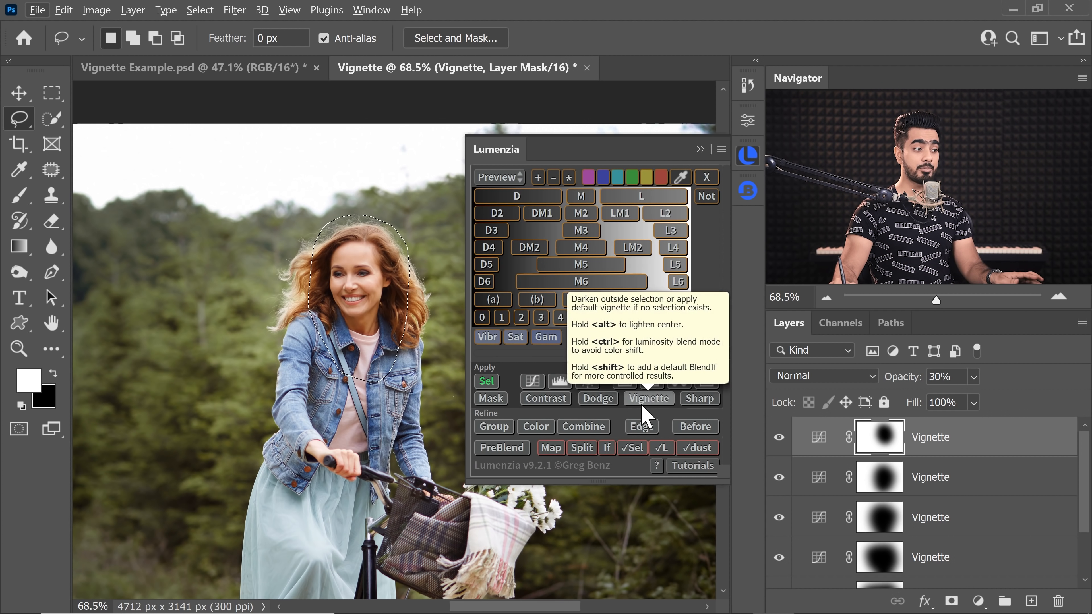
{"action": "left_click", "coordinate": [626, 401]}
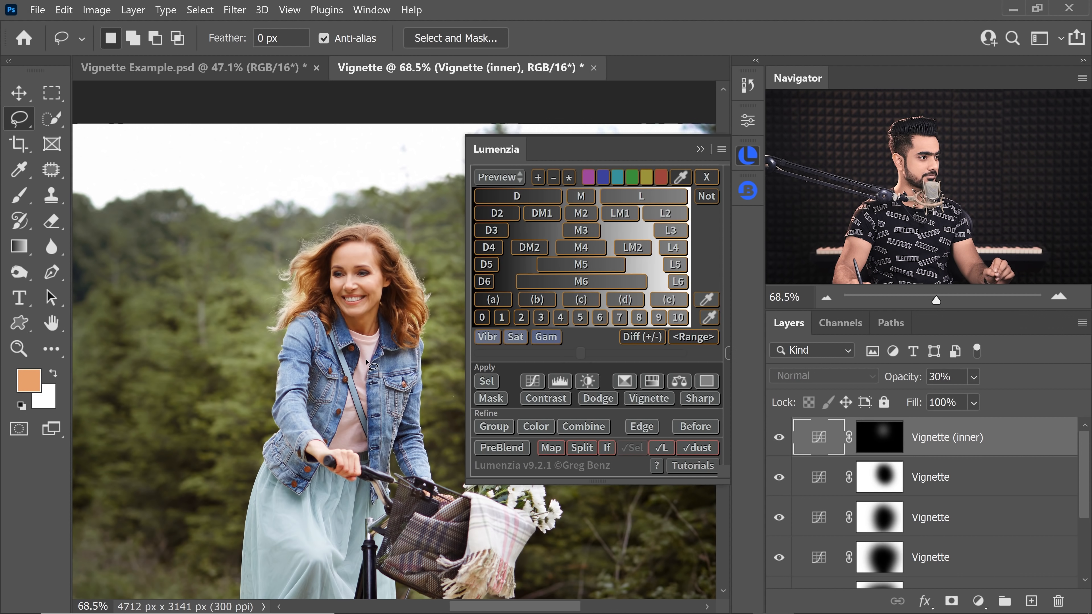
Set the feather of the Vignette (inner) mask to 40 px, and delete that layer.
{"action": "double_click", "coordinate": [813, 439]}
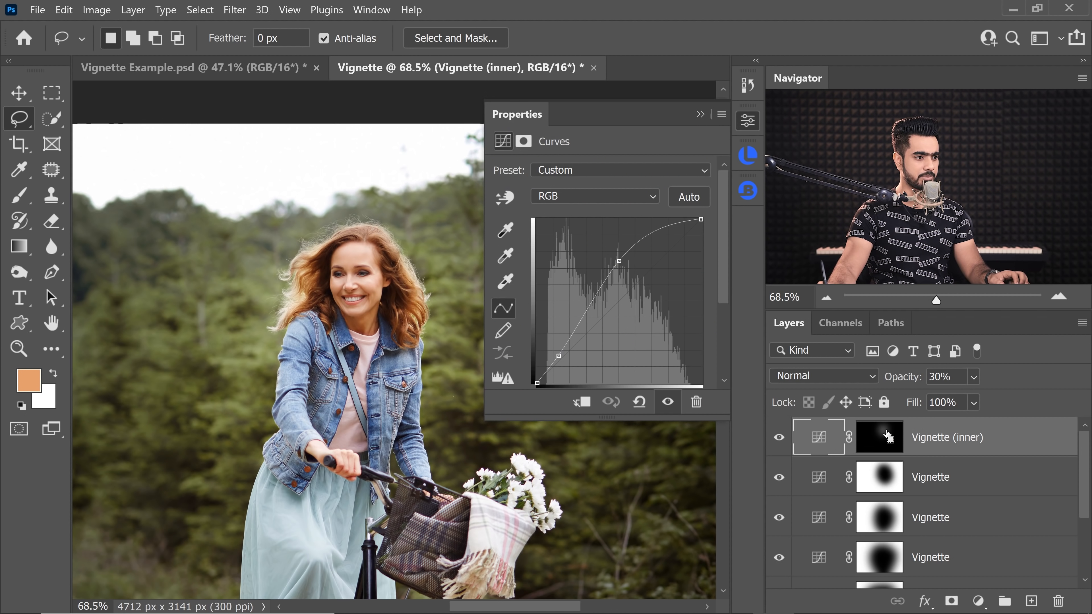
{"action": "left_click", "coordinate": [881, 441]}
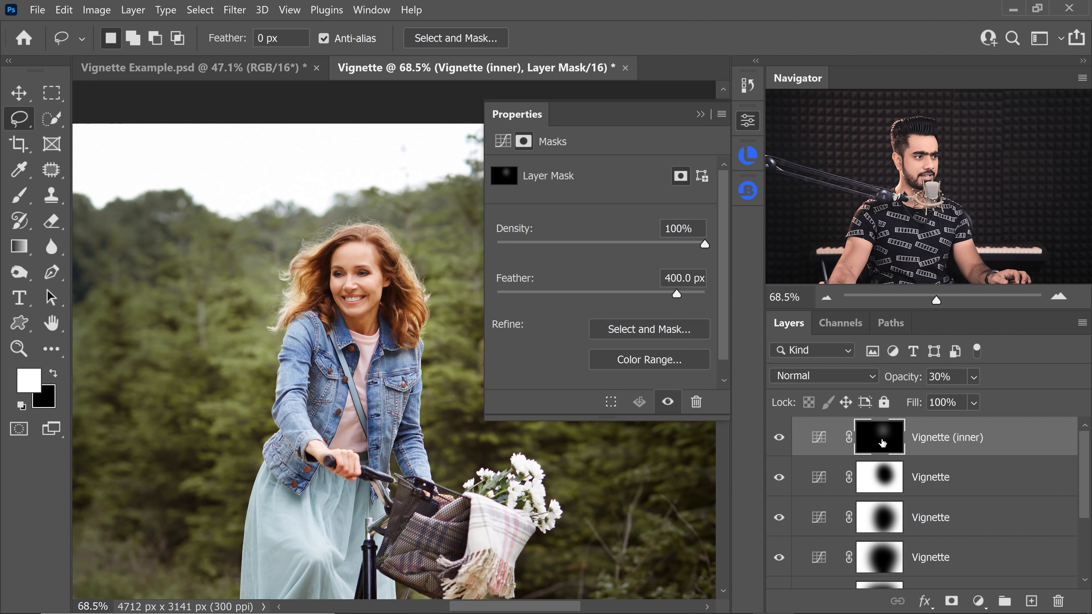
{"action": "left_click", "coordinate": [532, 297]}
{"action": "left_click", "coordinate": [573, 298]}
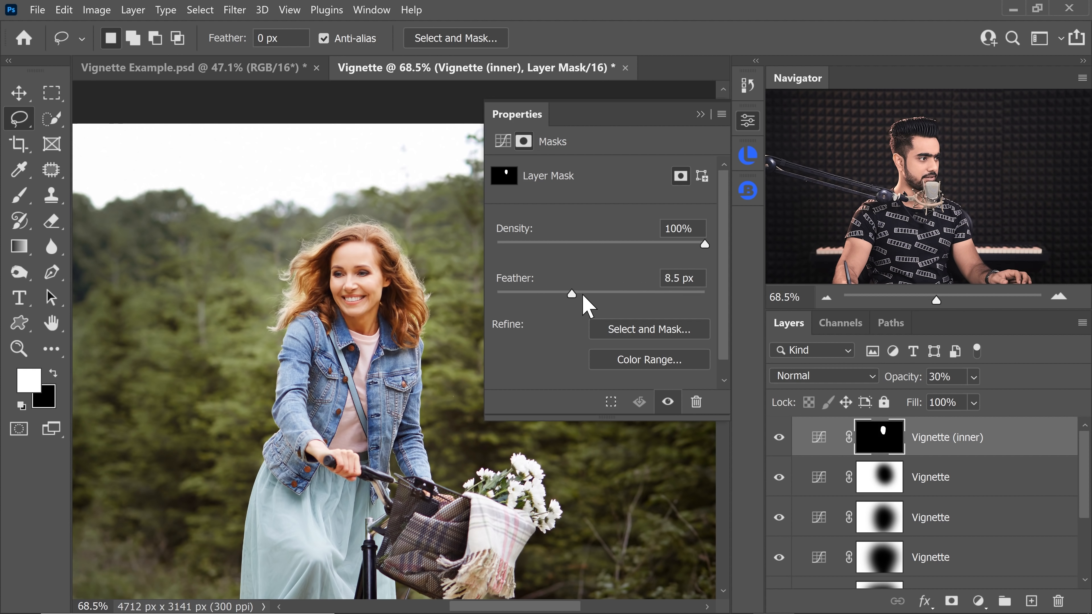
{"action": "left_click", "coordinate": [603, 296]}
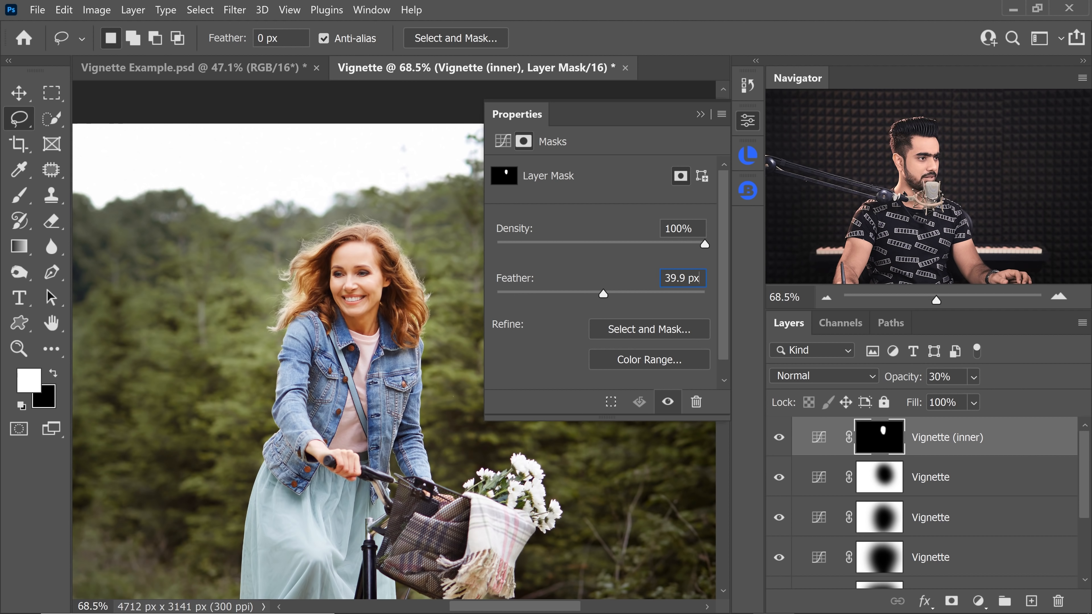
{"action": "key", "text": "ctrl+a"}
{"action": "type", "text": "40"}
{"action": "key", "text": "Return"}
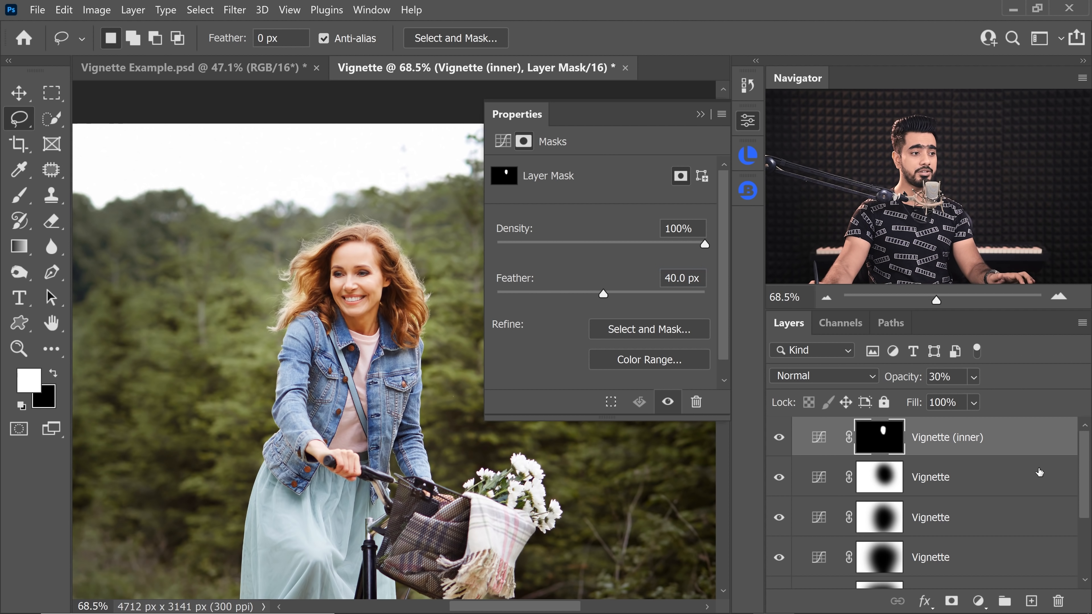
{"action": "left_click_drag", "start_coordinate": [1012, 442], "coordinate": [1058, 599]}
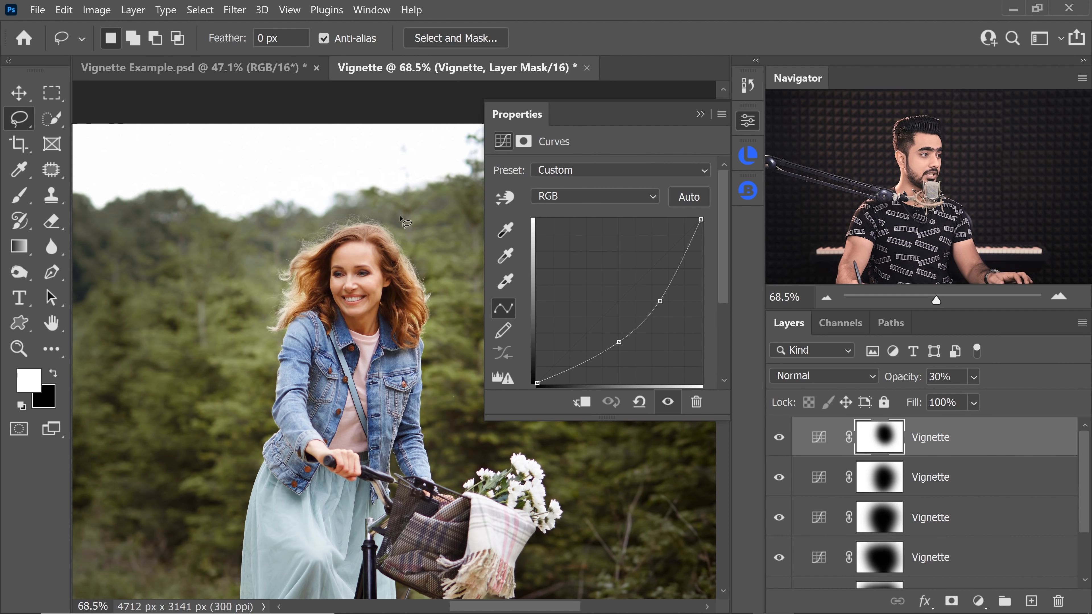
Lasso a wide circle around the woman's head and upper body, and add a center-lightening Lumenzia vignette above the top Vignette layer.
{"action": "scroll", "coordinate": [415, 228], "scroll_direction": "down", "scroll_amount": 2}
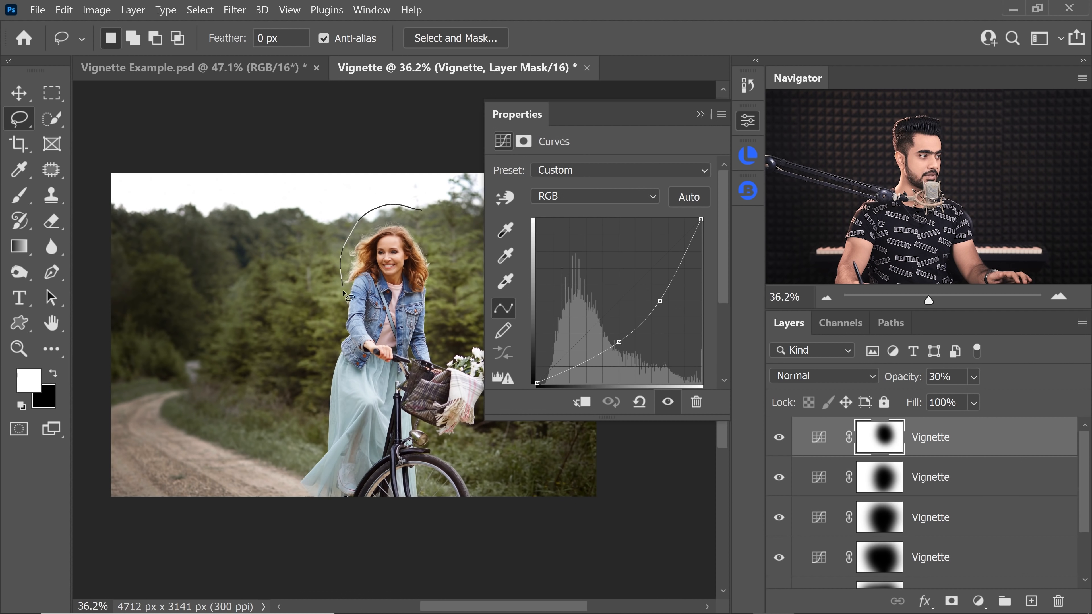
{"action": "mouse_move", "coordinate": [344, 293]}
{"action": "left_mouse_down"}
{"action": "mouse_move", "coordinate": [384, 334]}
{"action": "mouse_move", "coordinate": [451, 315]}
{"action": "left_mouse_up"}
{"action": "mouse_move", "coordinate": [429, 196]}
{"action": "left_mouse_down"}
{"action": "mouse_move", "coordinate": [331, 292]}
{"action": "mouse_move", "coordinate": [460, 327]}
{"action": "mouse_move", "coordinate": [430, 190]}
{"action": "left_mouse_up"}
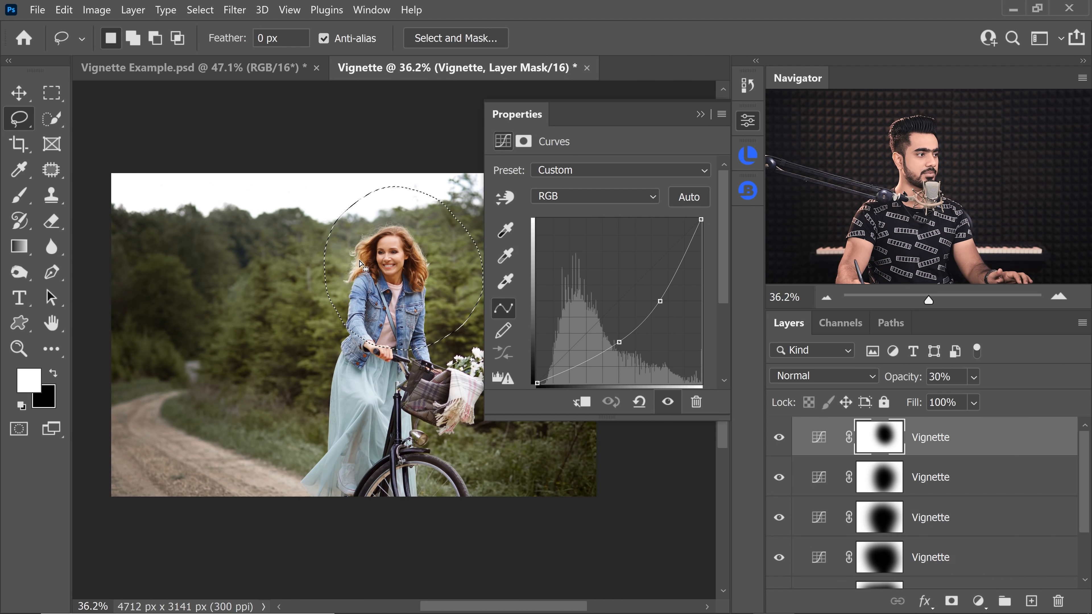
{"action": "left_click", "coordinate": [701, 114]}
{"action": "left_click", "coordinate": [748, 157]}
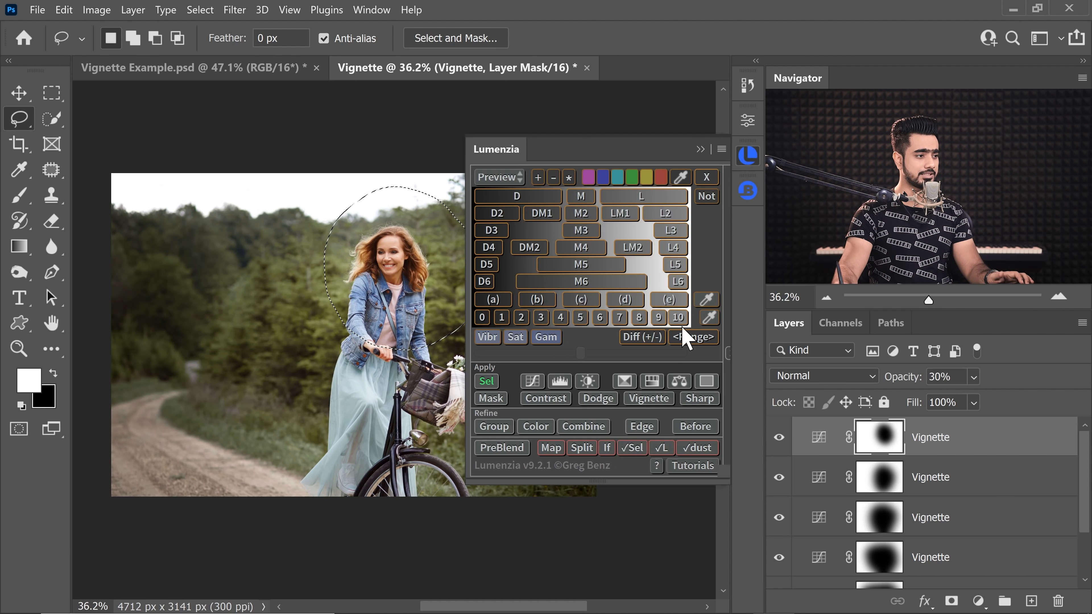
{"action": "left_click", "coordinate": [654, 401], "text": "alt"}
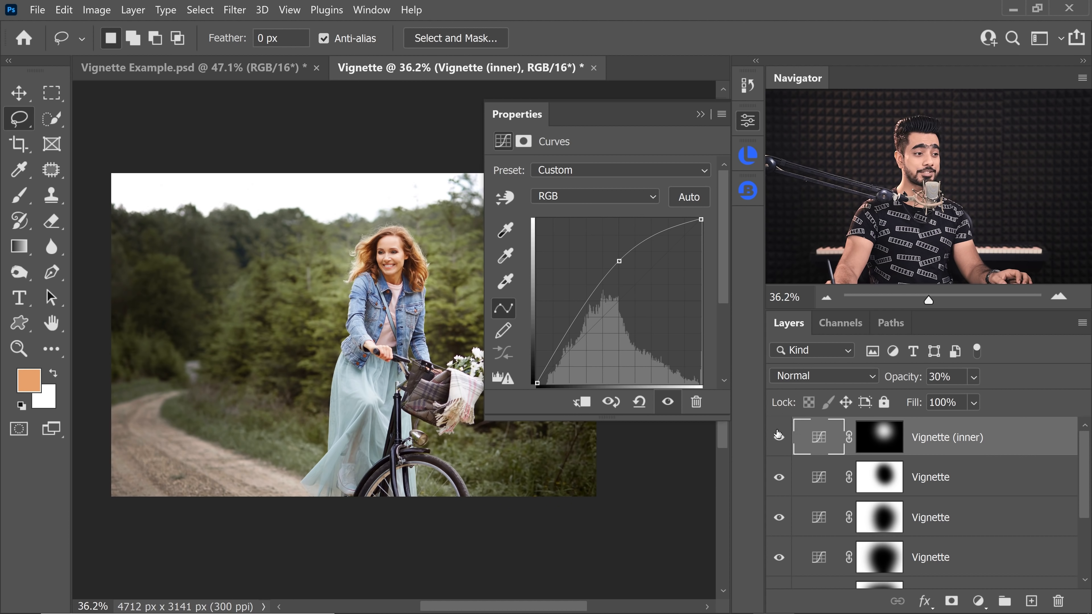
Turn the Vignette (inner) layer off and on to compare the woman's face with and without the brightening.
{"action": "scroll", "coordinate": [399, 280], "scroll_direction": "up", "scroll_amount": 5}
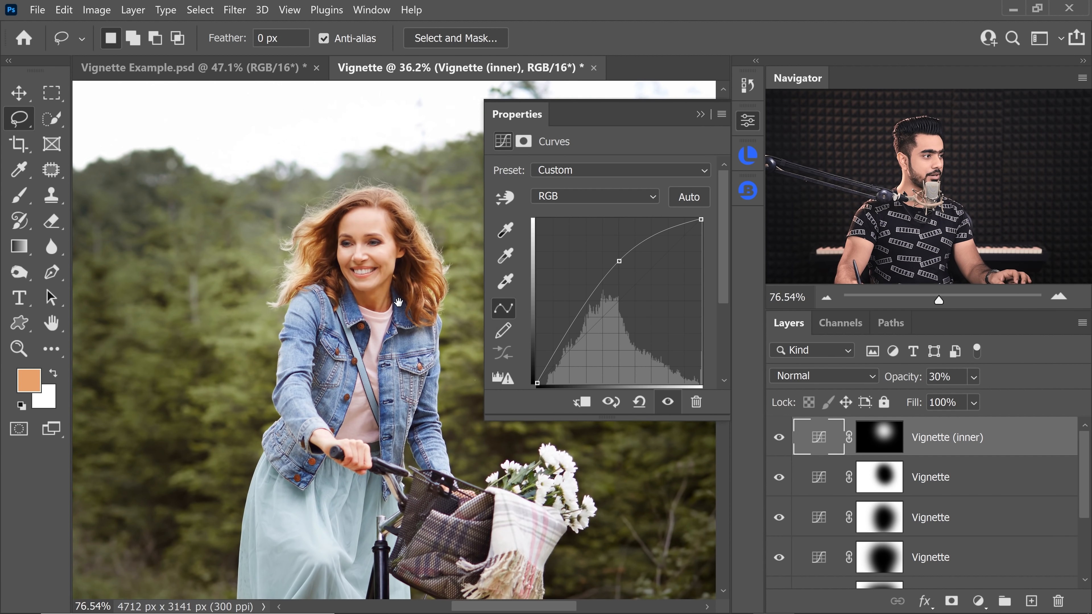
{"action": "left_click", "coordinate": [778, 438]}
{"action": "left_click", "coordinate": [778, 439]}
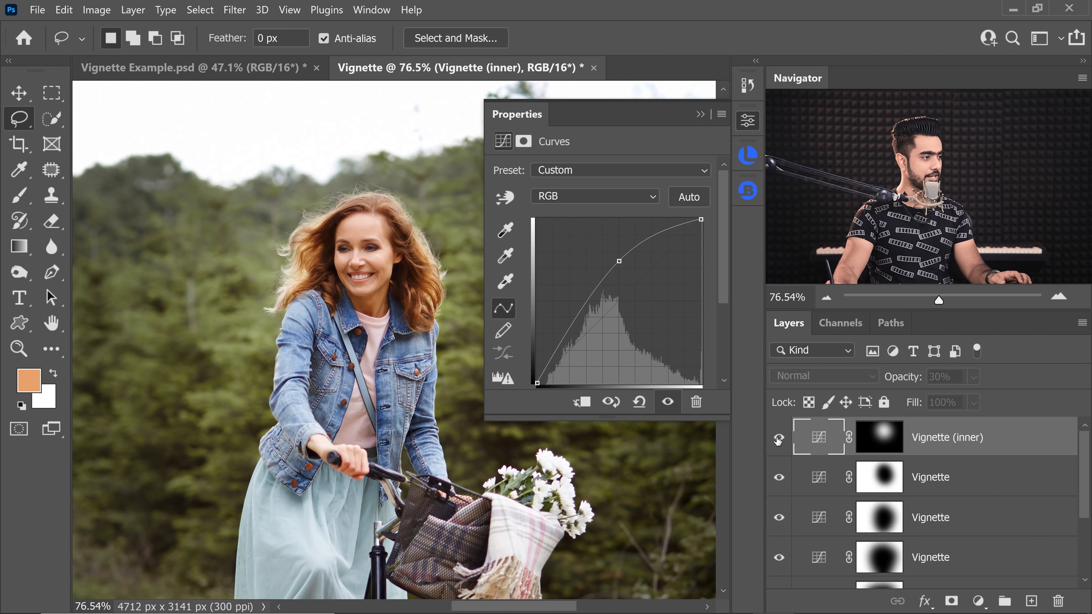
{"action": "scroll", "coordinate": [400, 292], "scroll_direction": "down", "scroll_amount": 5}
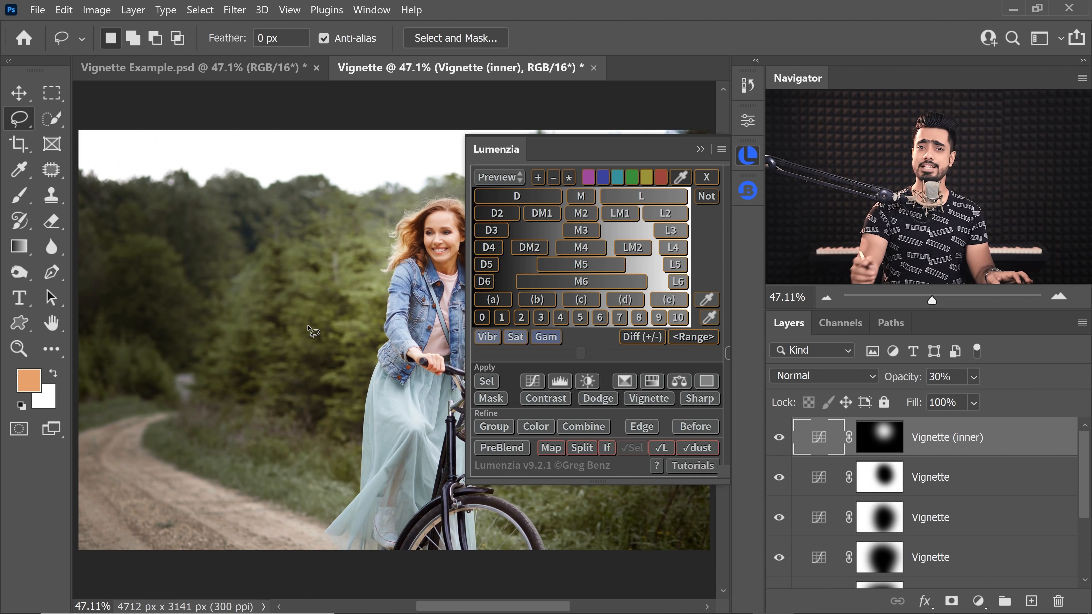
{"action": "left_click", "coordinate": [701, 149]}
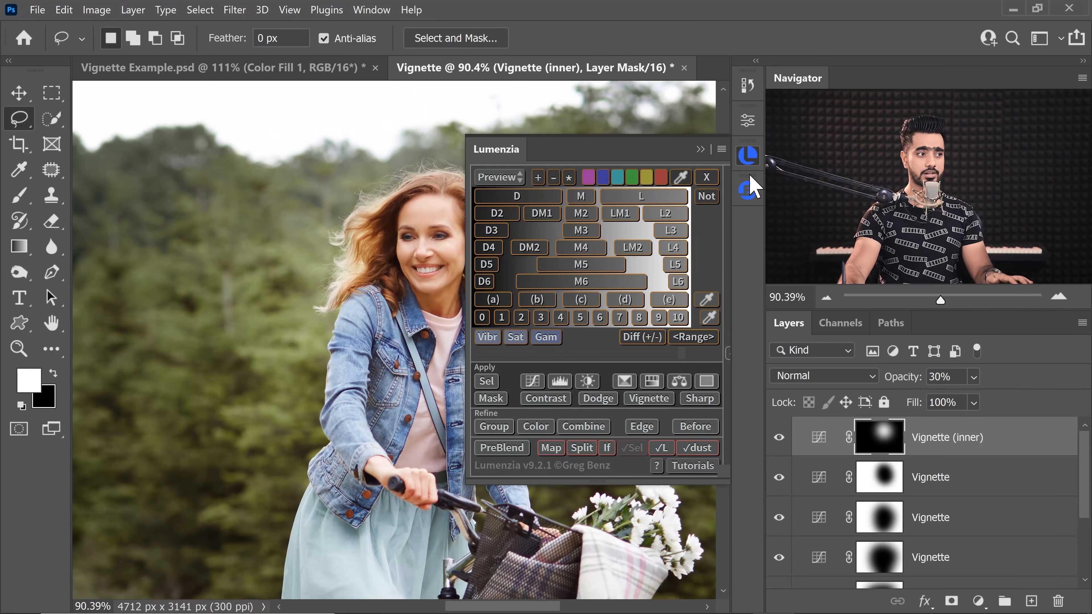
Add a Lumenzia solid color layer, sampling the woman's forehead skin and adjusting the color to ffd7c6.
{"action": "left_click", "coordinate": [706, 382]}
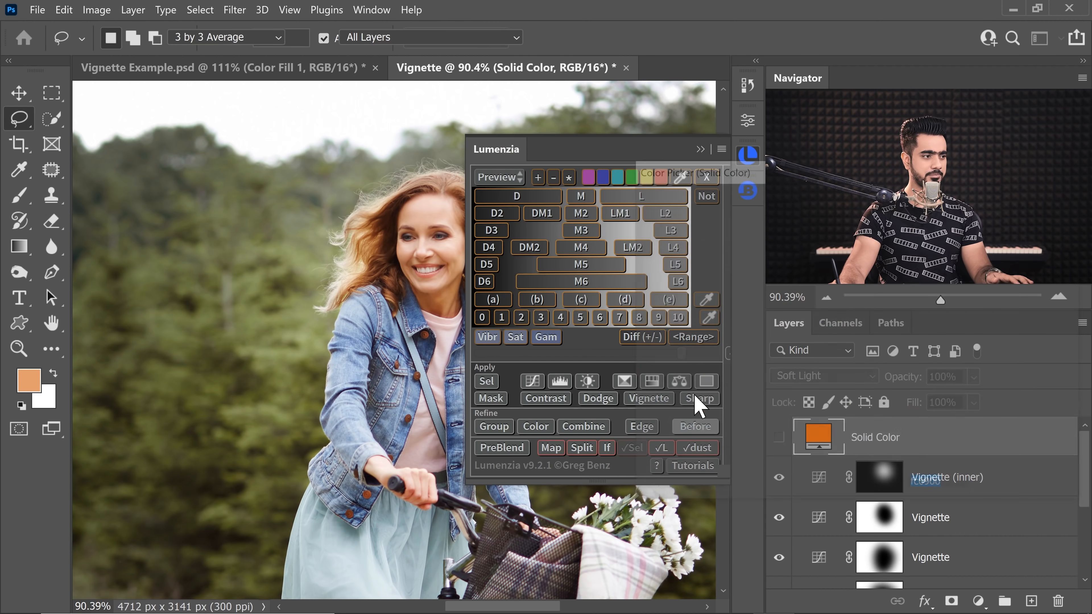
{"action": "scroll", "coordinate": [418, 228], "scroll_direction": "up", "scroll_amount": 8}
{"action": "left_click", "coordinate": [411, 215]}
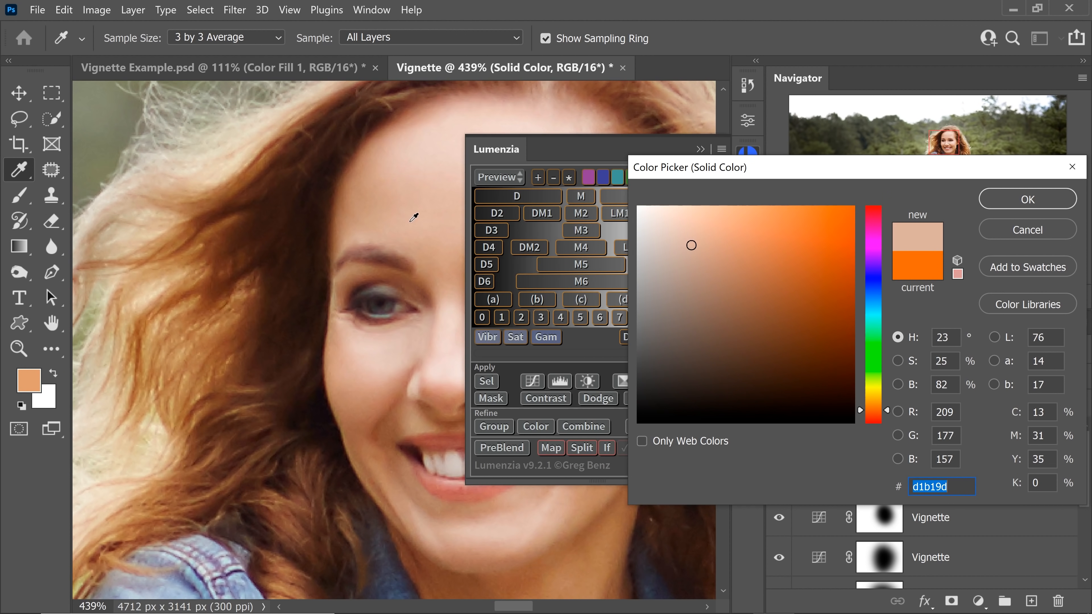
{"action": "left_click_drag", "start_coordinate": [886, 412], "coordinate": [886, 415]}
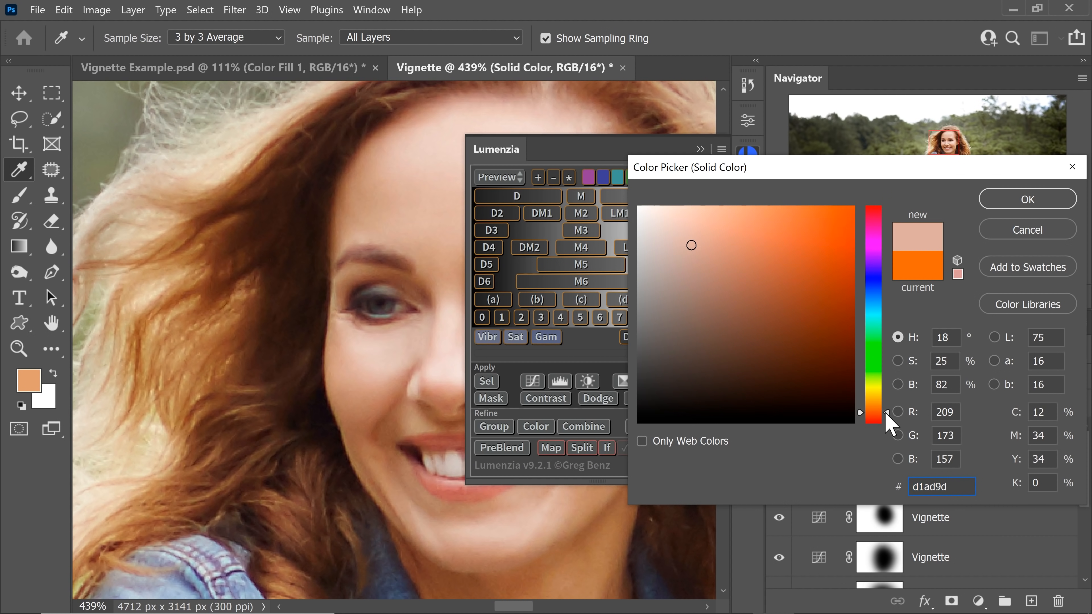
{"action": "left_click_drag", "start_coordinate": [688, 211], "coordinate": [686, 204]}
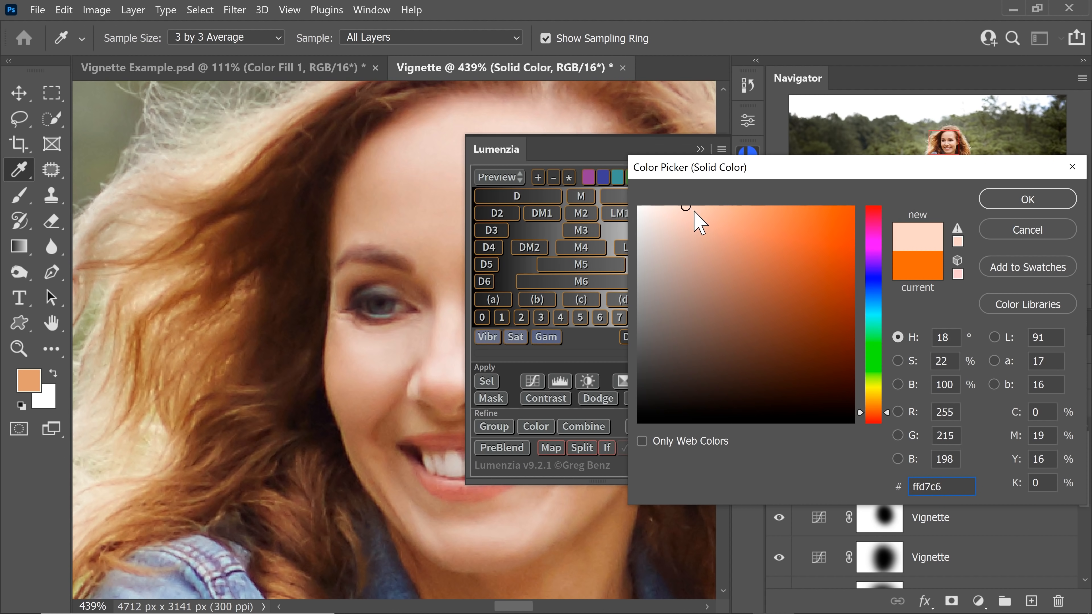
{"action": "left_click", "coordinate": [989, 199]}
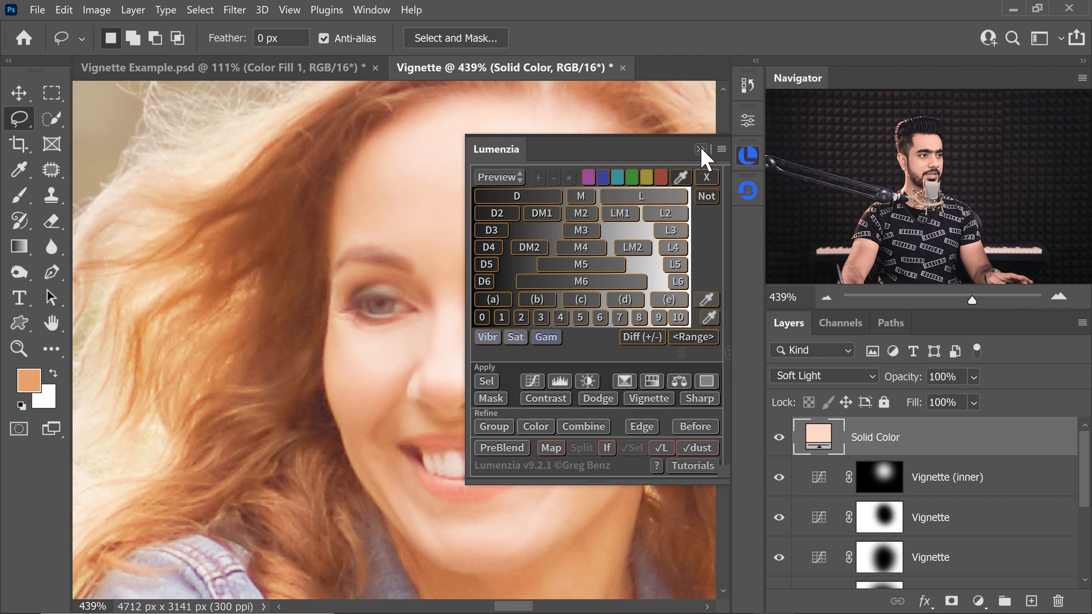
Set the Solid Color layer's blend mode to Multiply and check the tint over the woman and the background.
{"action": "left_click", "coordinate": [700, 150]}
{"action": "scroll", "coordinate": [602, 214], "scroll_direction": "down", "scroll_amount": 3}
{"action": "left_click", "coordinate": [823, 376]}
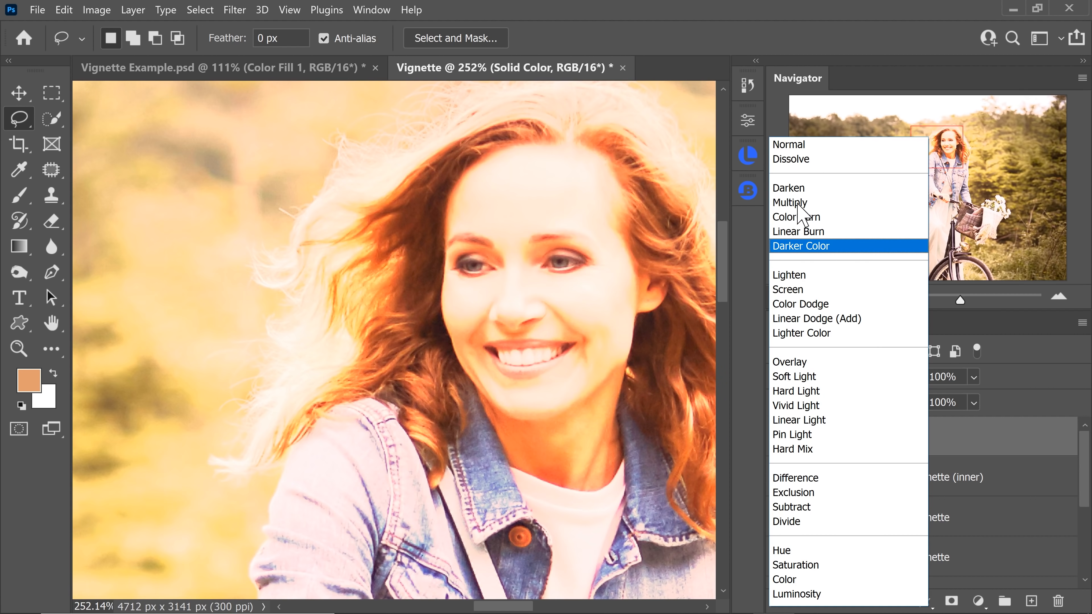
{"action": "left_click", "coordinate": [797, 204]}
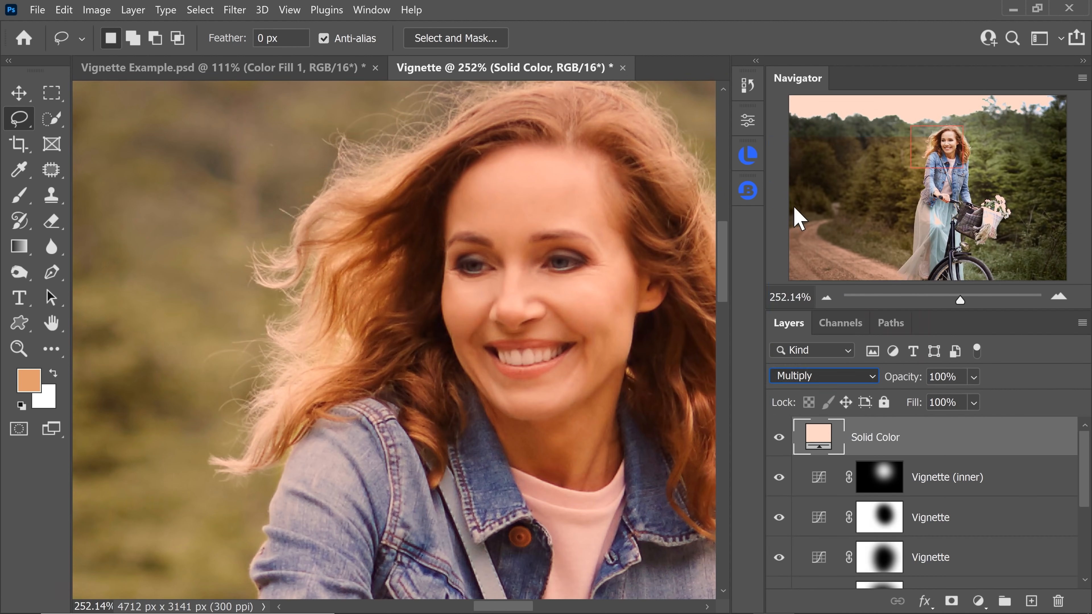
{"action": "scroll", "coordinate": [572, 219], "scroll_direction": "down", "scroll_amount": 8}
{"action": "scroll", "coordinate": [609, 292], "scroll_direction": "up", "scroll_amount": 3}
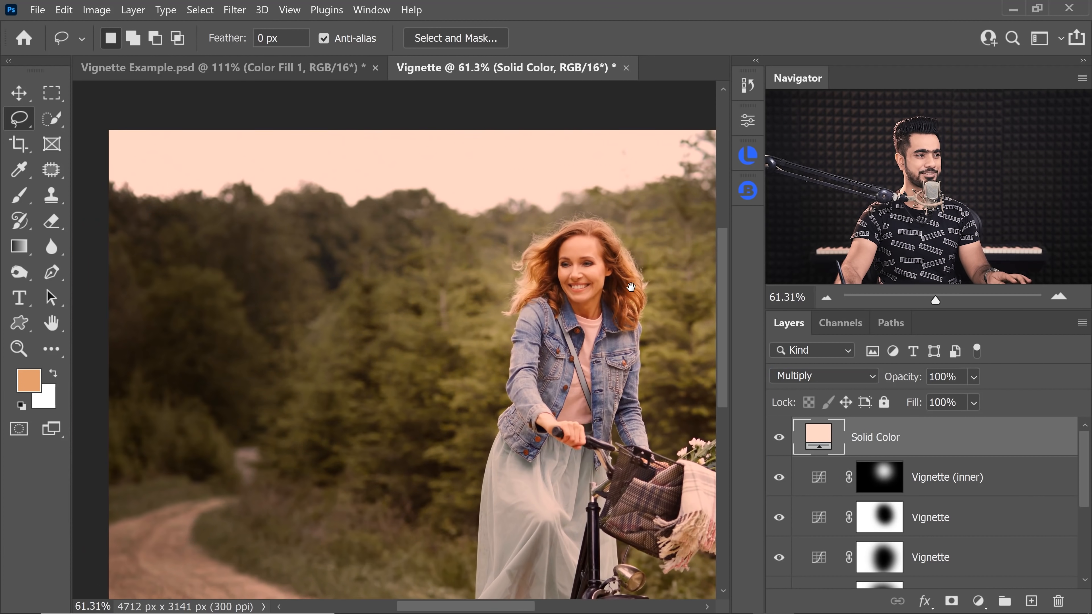
{"action": "left_click_drag", "start_coordinate": [609, 292], "coordinate": [567, 287]}
{"action": "scroll", "coordinate": [602, 284], "scroll_direction": "up", "scroll_amount": 2}
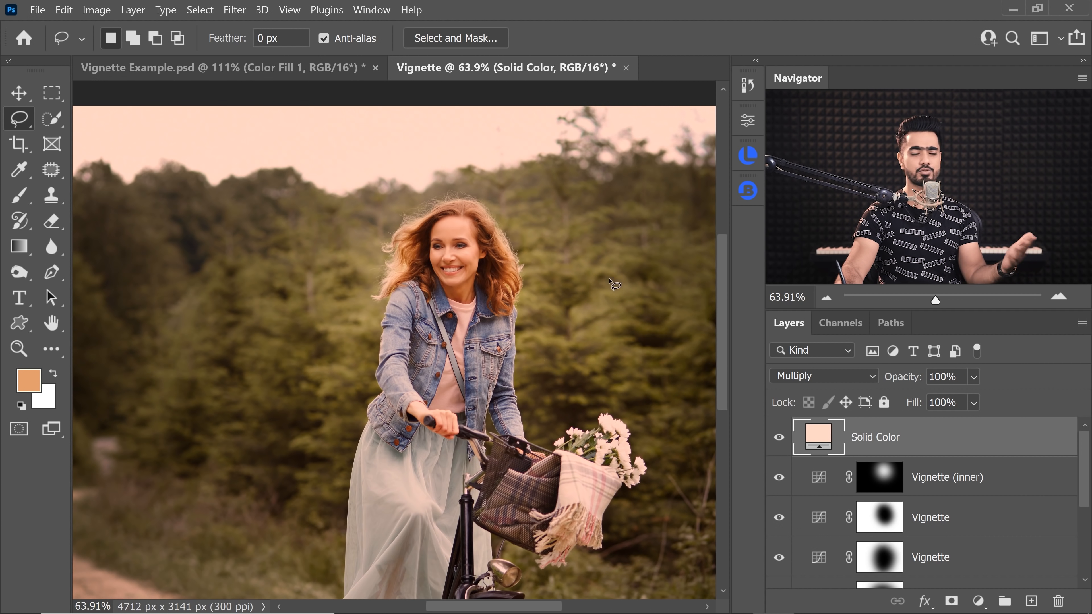
Mask the Solid Color layer with Lumenzia's L3 luminosity mask, and toggle the layer's visibility to compare the face highlights.
{"action": "left_click", "coordinate": [746, 160]}
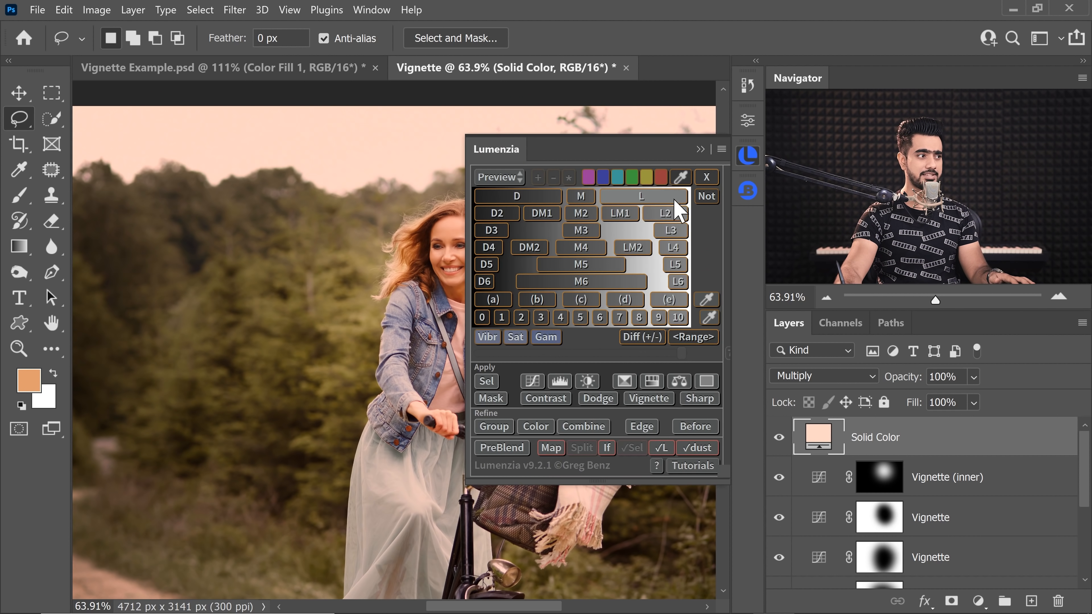
{"action": "left_click", "coordinate": [667, 212]}
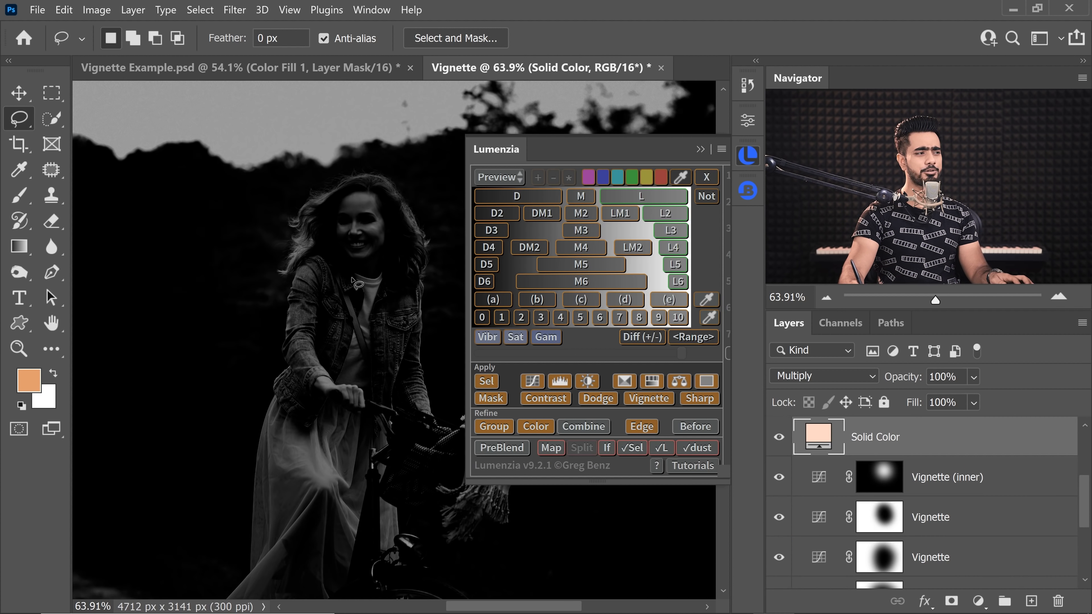
{"action": "left_click", "coordinate": [498, 399]}
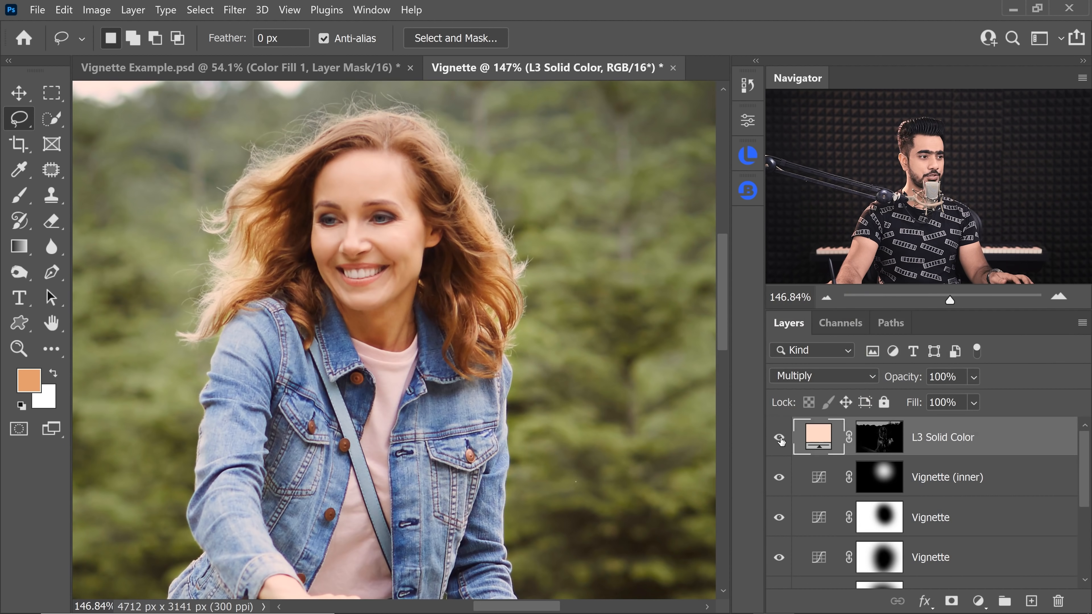
{"action": "left_click", "coordinate": [780, 439]}
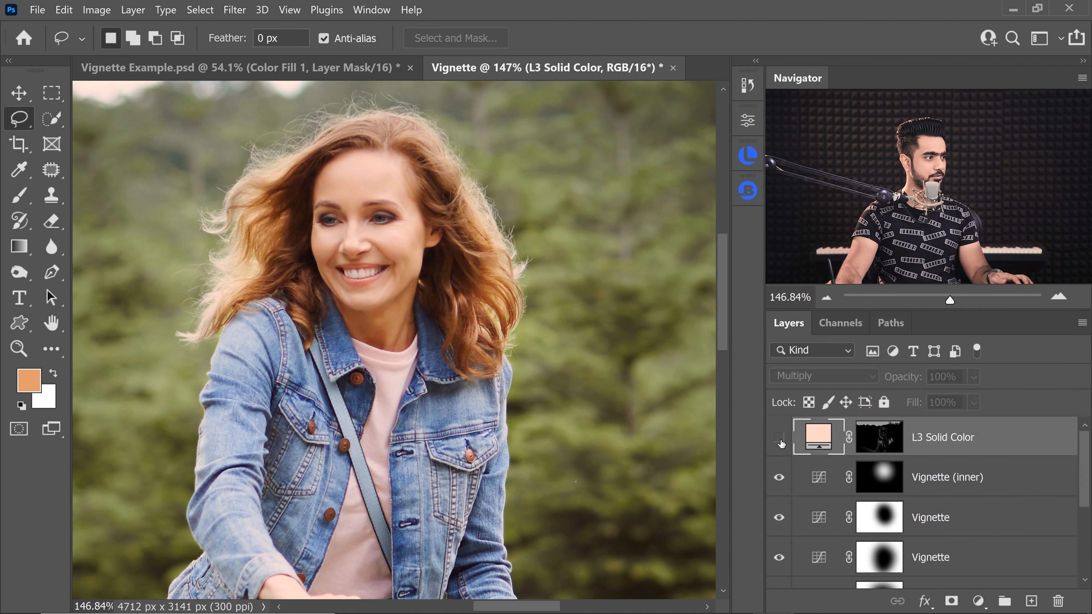
{"action": "left_click", "coordinate": [780, 439]}
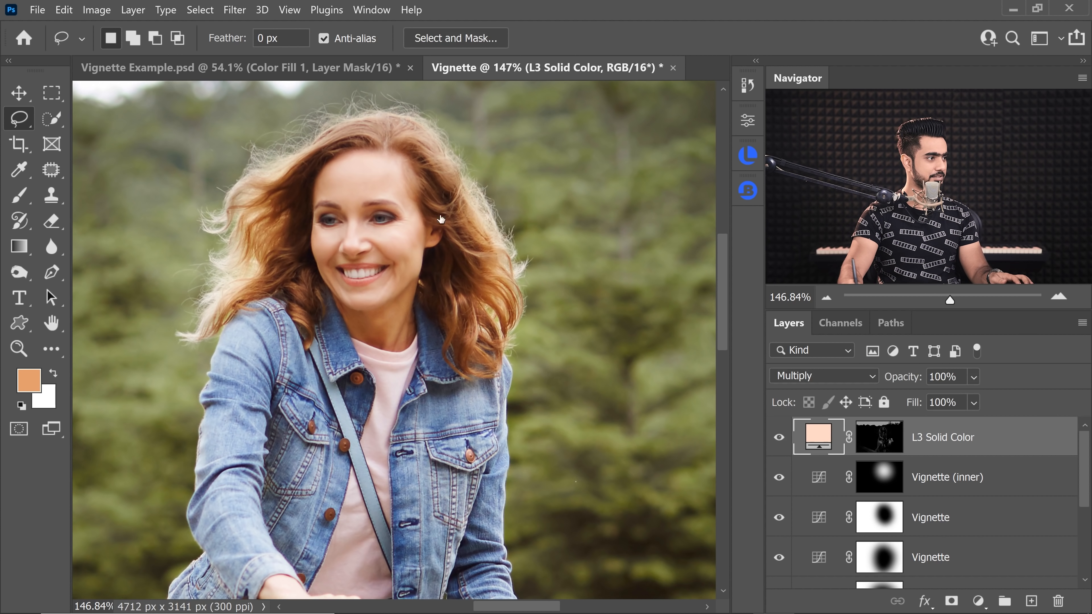
Change the L3 Solid Color layer's fill to the warmer ffdfc6, with a hue of 27°.
{"action": "double_click", "coordinate": [807, 430]}
{"action": "left_click_drag", "start_coordinate": [887, 404], "coordinate": [883, 410]}
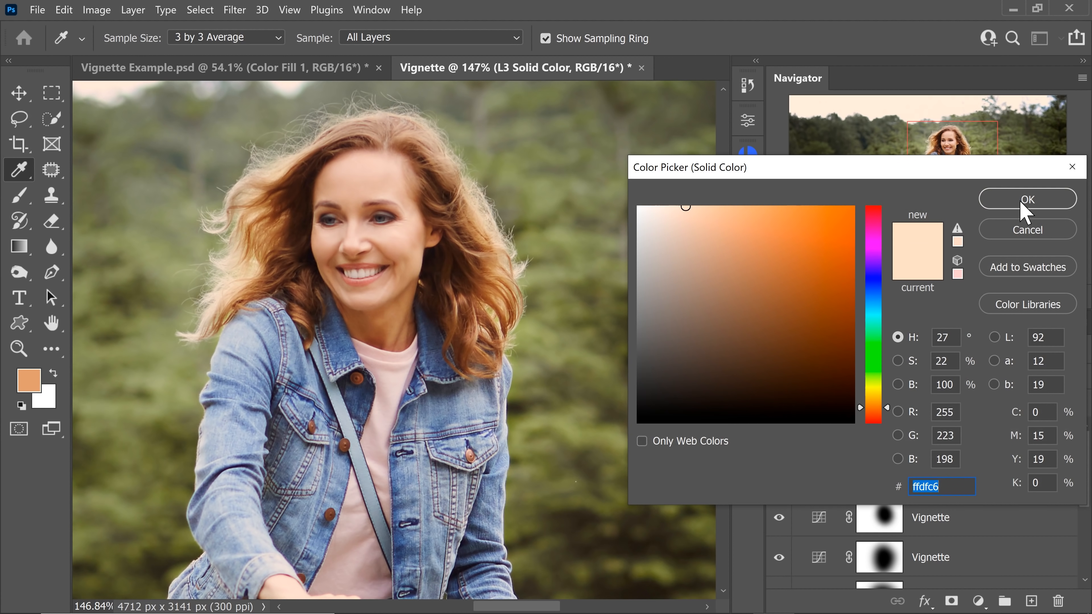
{"action": "left_click", "coordinate": [1023, 203]}
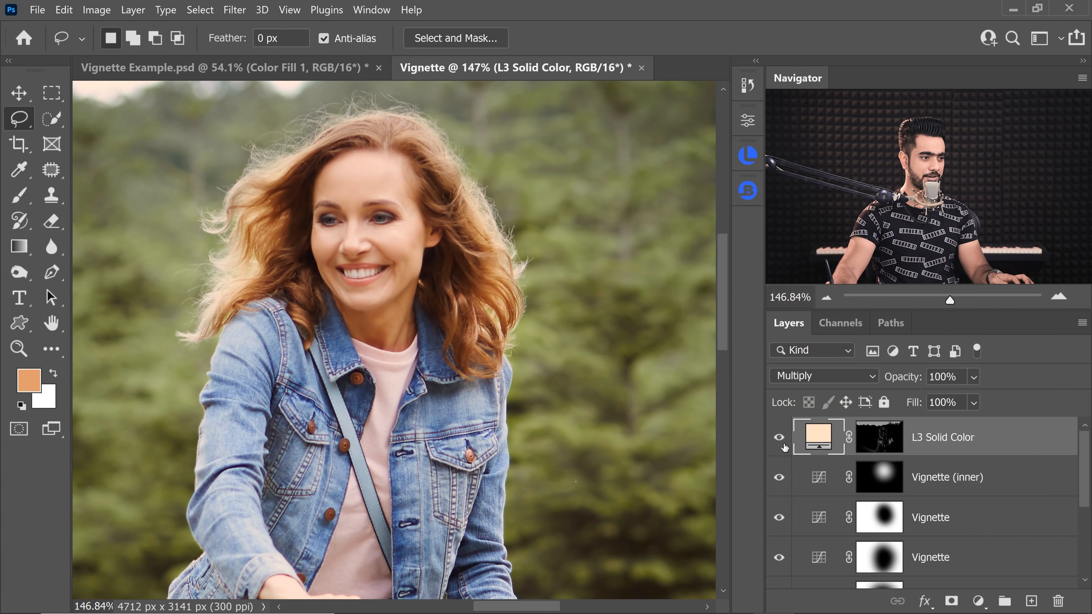
Turn the L3 Solid Color layer off and on to compare the highlights on the woman's face and across the whole photo.
{"action": "left_click_drag", "start_coordinate": [486, 314], "coordinate": [434, 316]}
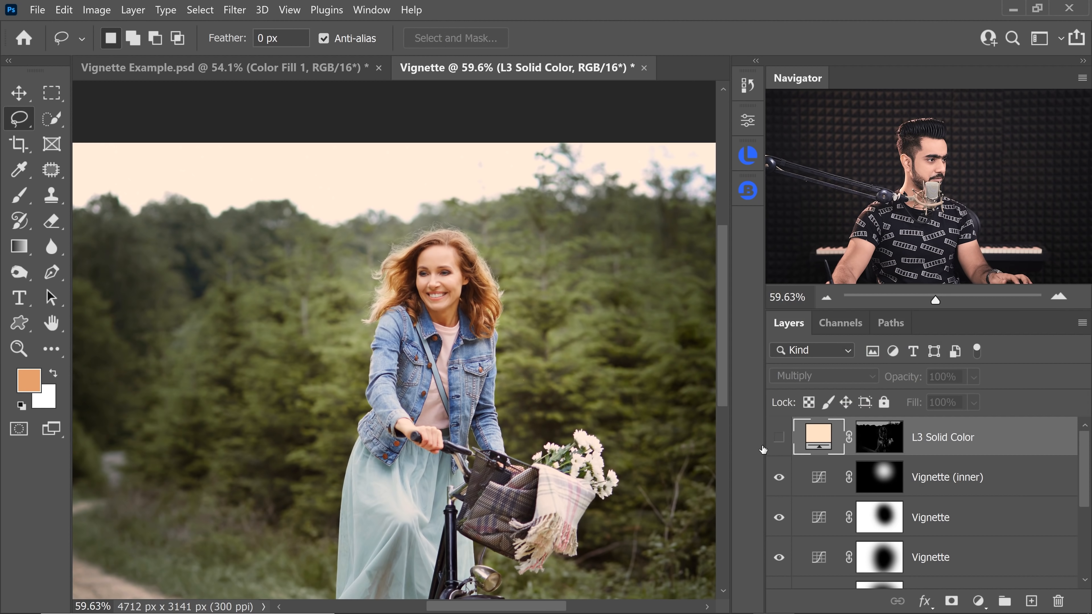
{"action": "left_click", "coordinate": [779, 438]}
{"action": "scroll", "coordinate": [453, 258], "scroll_direction": "up", "scroll_amount": 5}
{"action": "left_click", "coordinate": [771, 438]}
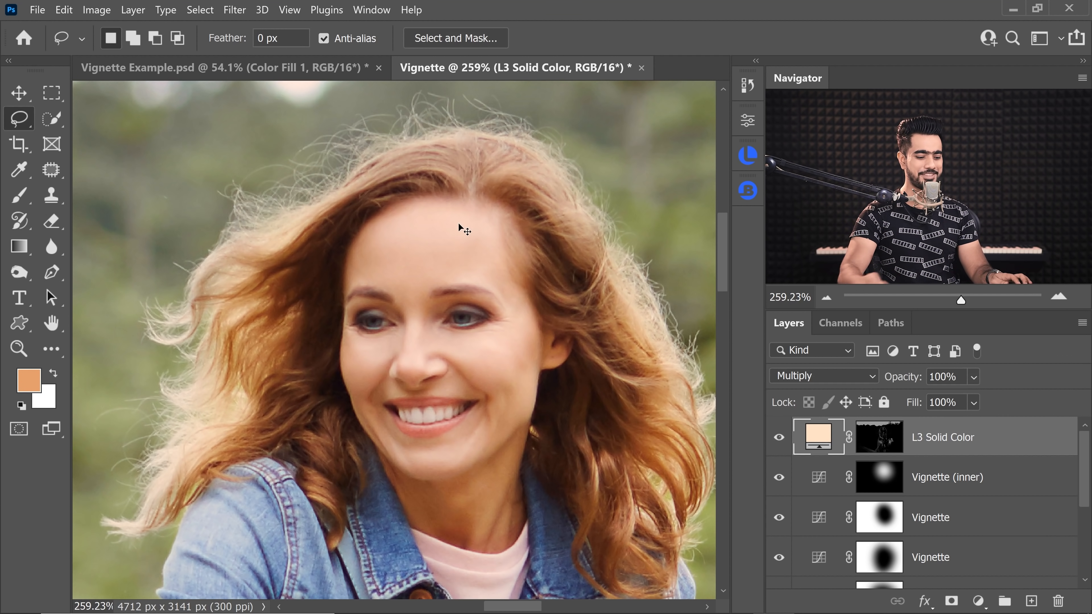
{"action": "key", "text": "ctrl+0"}
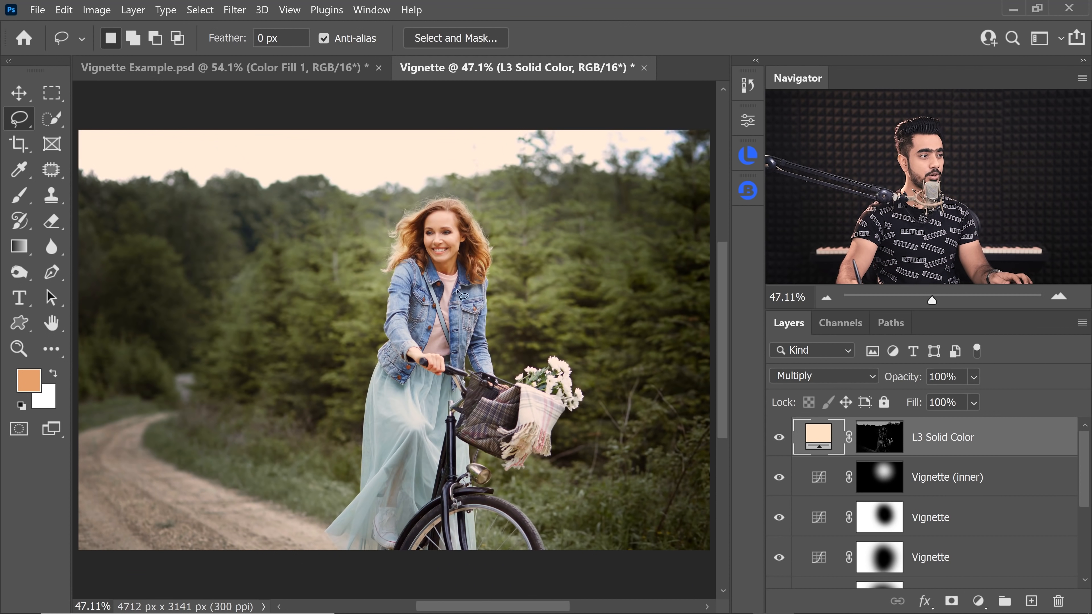
{"action": "scroll", "coordinate": [457, 291], "scroll_direction": "up", "scroll_amount": 3}
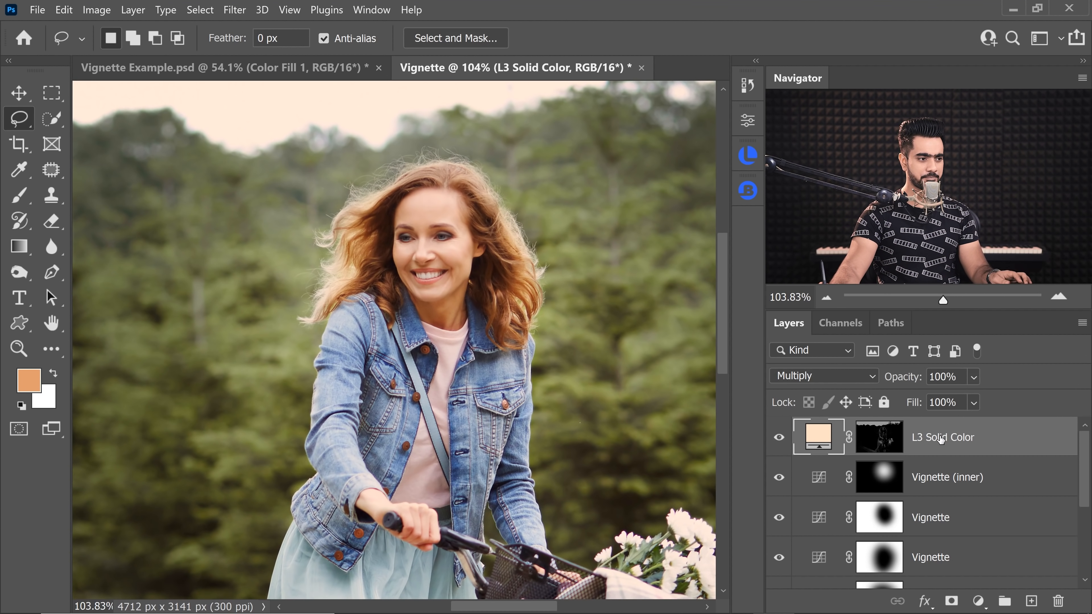
Put the L3 Solid Color layer in a black-masked Lumenzia group, and paint white over the woman with a larger brush at 100% flow.
{"action": "left_click", "coordinate": [750, 160]}
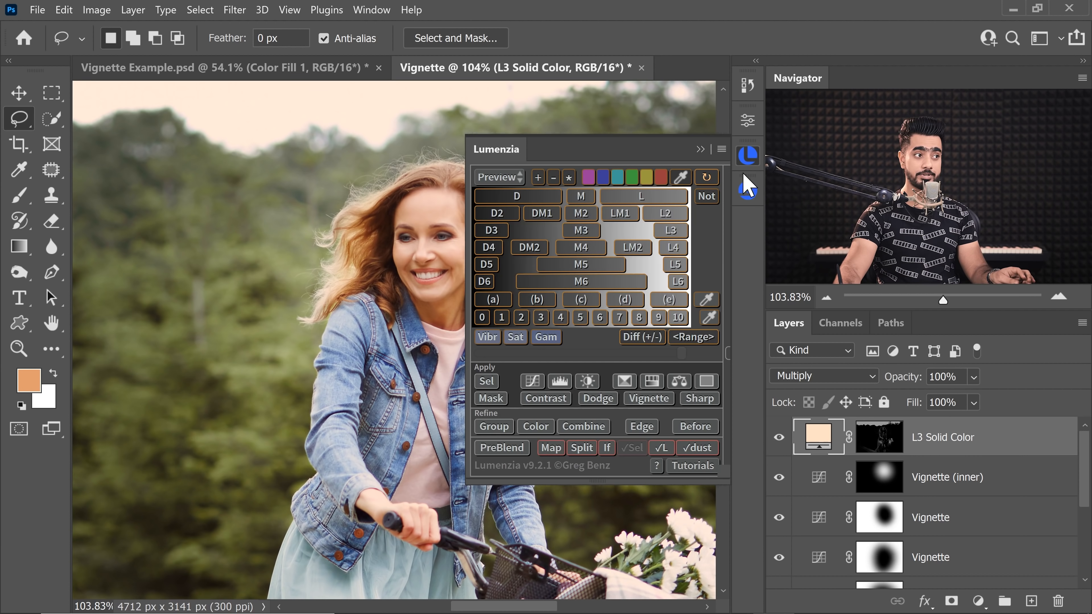
{"action": "left_click", "coordinate": [494, 427]}
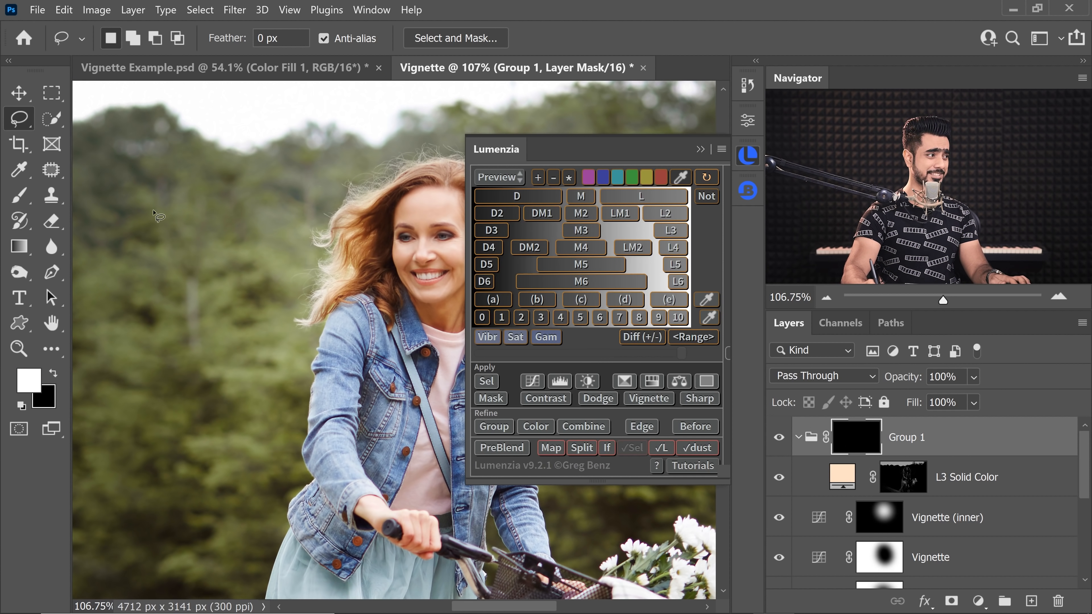
{"action": "left_click", "coordinate": [19, 196]}
{"action": "scroll", "coordinate": [381, 298], "scroll_direction": "down", "scroll_amount": 5}
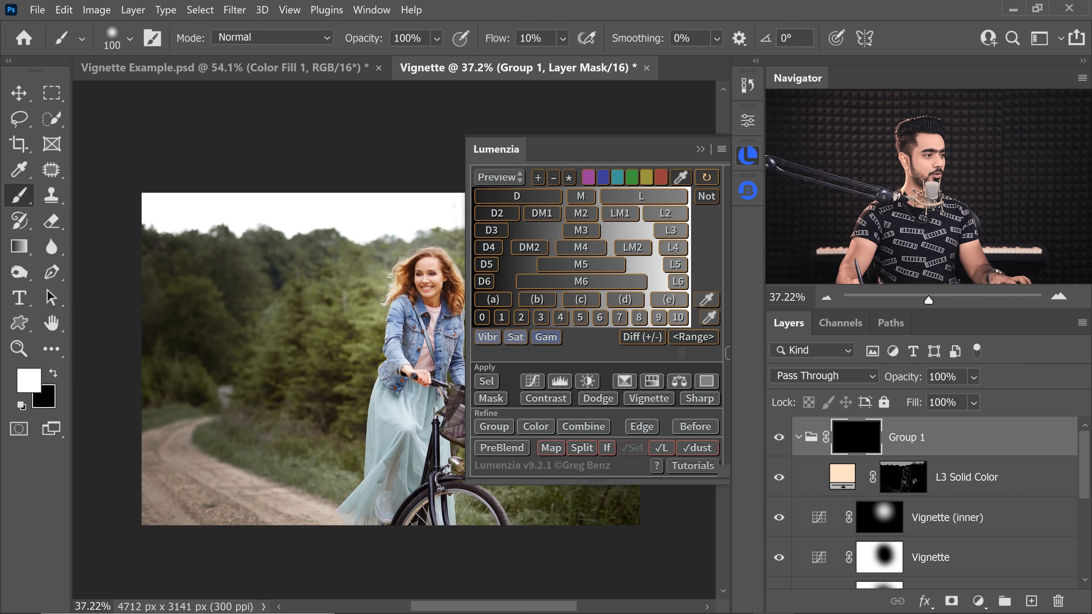
{"action": "mouse_move", "coordinate": [378, 307]}
{"action": "left_mouse_down"}
{"action": "mouse_move", "coordinate": [254, 300]}
{"action": "mouse_move", "coordinate": [289, 317]}
{"action": "mouse_move", "coordinate": [293, 329]}
{"action": "mouse_move", "coordinate": [332, 337]}
{"action": "left_mouse_up"}
{"action": "key", "text": "bracketright"}
{"action": "key", "text": "bracketright"}
{"action": "left_click_drag", "start_coordinate": [550, 41], "coordinate": [660, 37]}
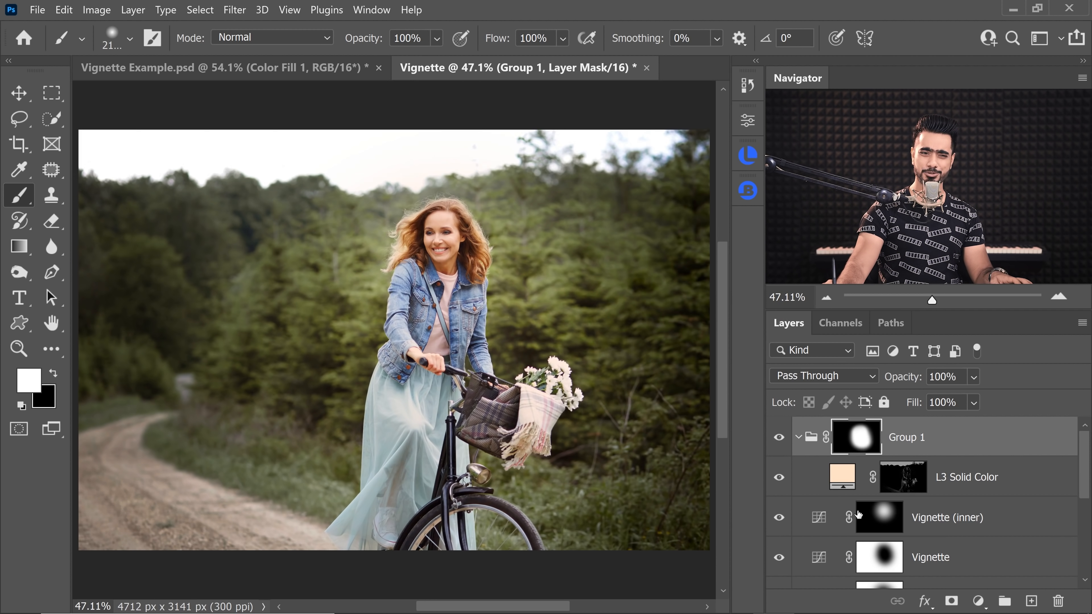
Add a Color Lookup adjustment layer to Group 1 above L3 Solid Color, using the FallColors.look 3D LUT.
{"action": "left_click", "coordinate": [984, 602]}
{"action": "left_click", "coordinate": [920, 517]}
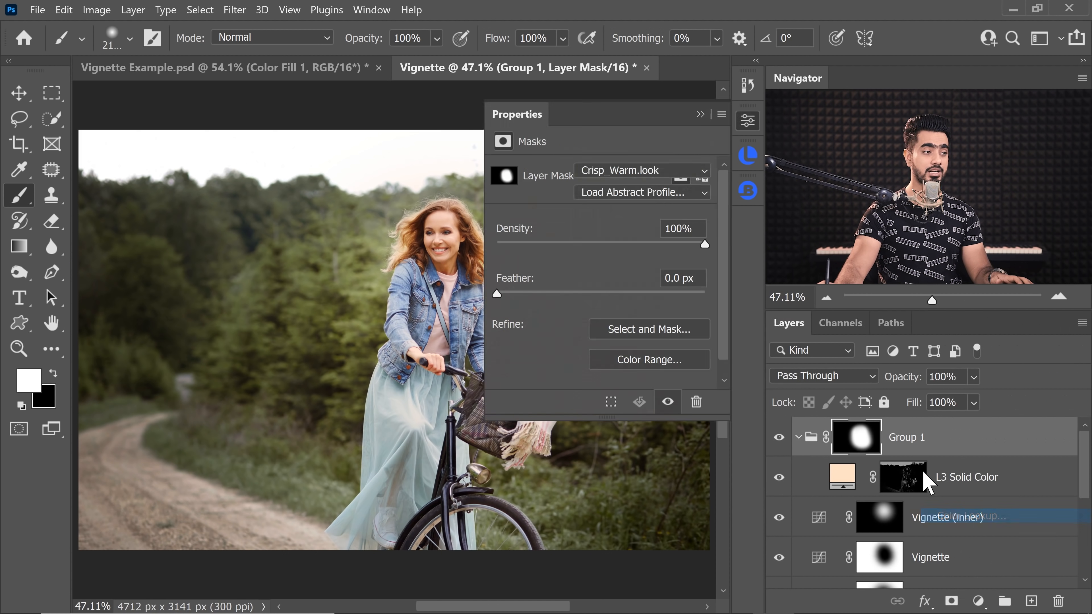
{"action": "left_click", "coordinate": [622, 171]}
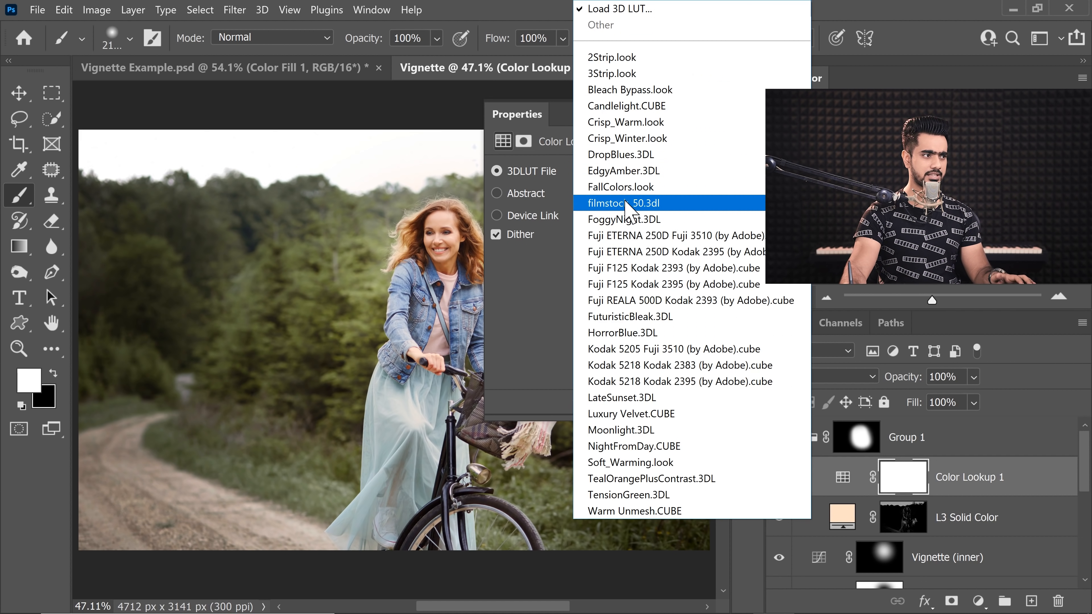
{"action": "left_click", "coordinate": [630, 186]}
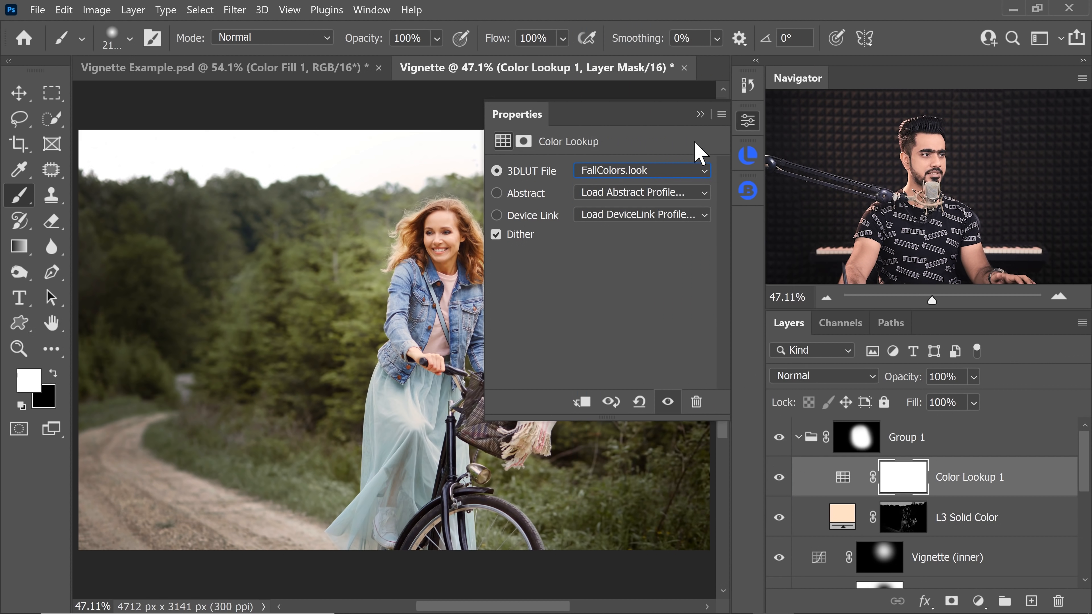
Move the Color Lookup 1 layer out of Group 1 to the top of the stack and set its blend mode to Luminosity.
{"action": "left_click", "coordinate": [702, 119]}
{"action": "left_click_drag", "start_coordinate": [979, 489], "coordinate": [967, 424]}
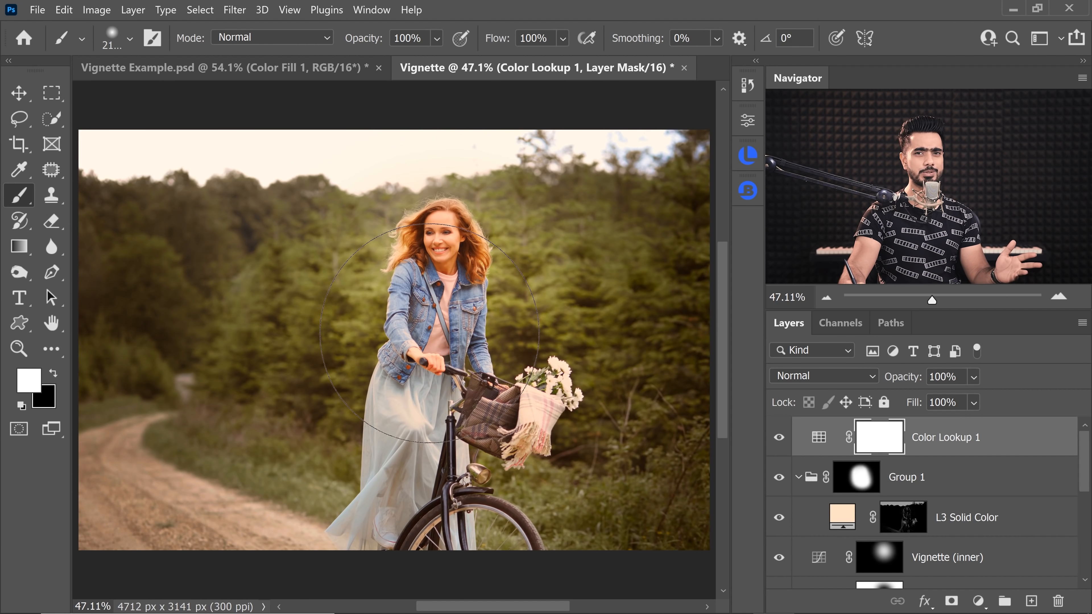
{"action": "left_click", "coordinate": [804, 376]}
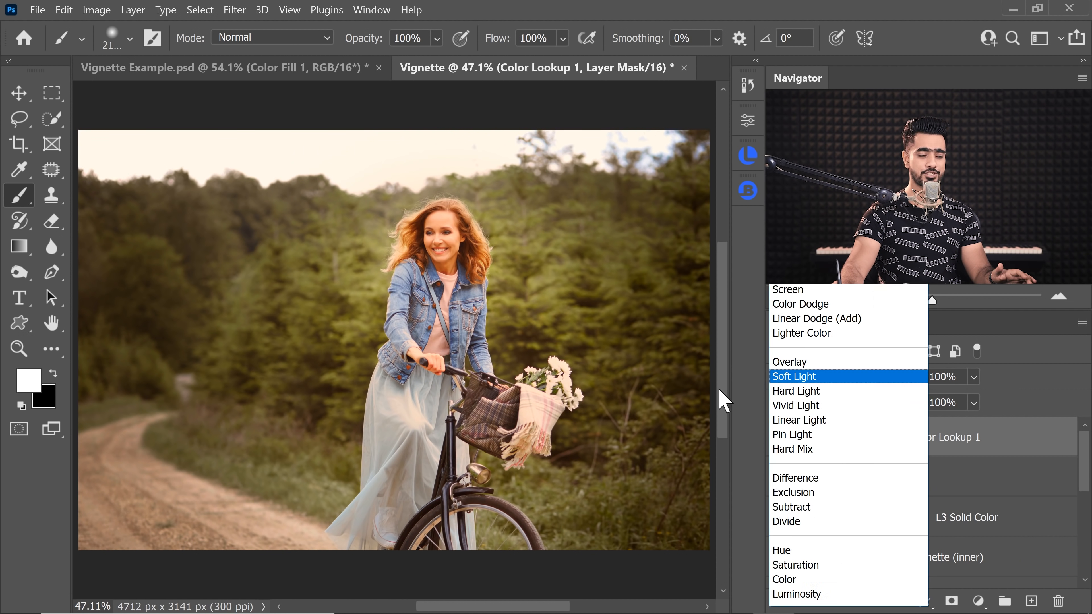
{"action": "left_click", "coordinate": [796, 594]}
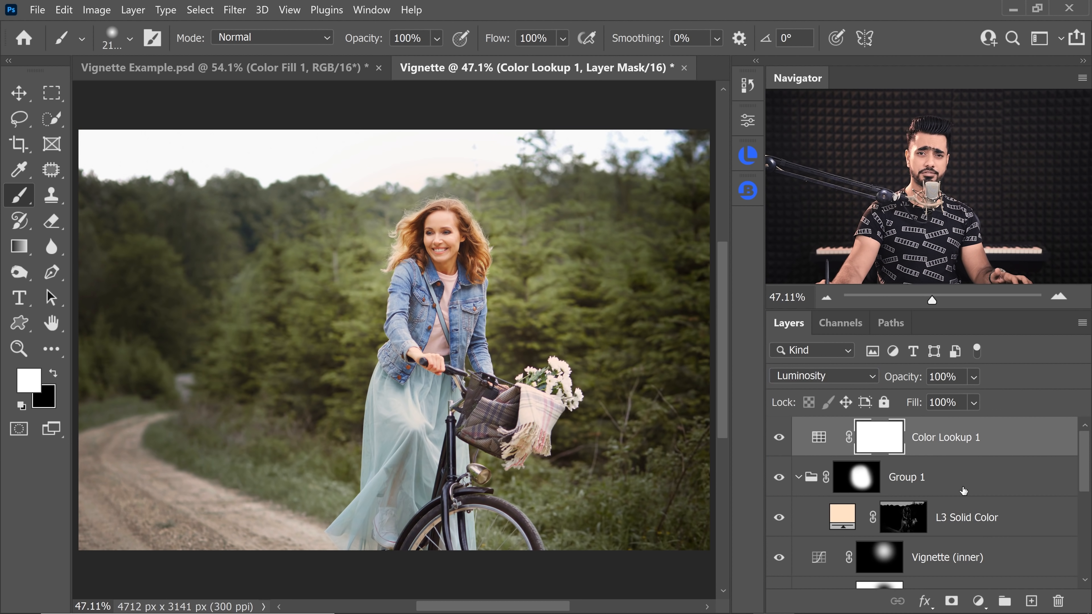
Add a Curves adjustment layer above Color Lookup 1 with Lumenzia and lower the highlight end of its RGB curve.
{"action": "left_click", "coordinate": [750, 158]}
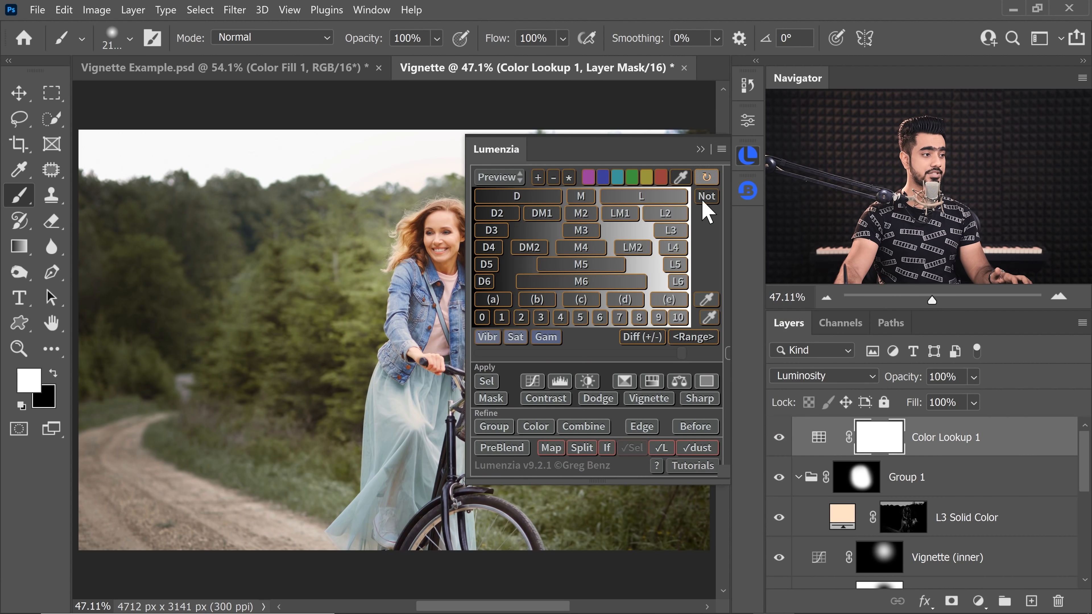
{"action": "left_click", "coordinate": [588, 382]}
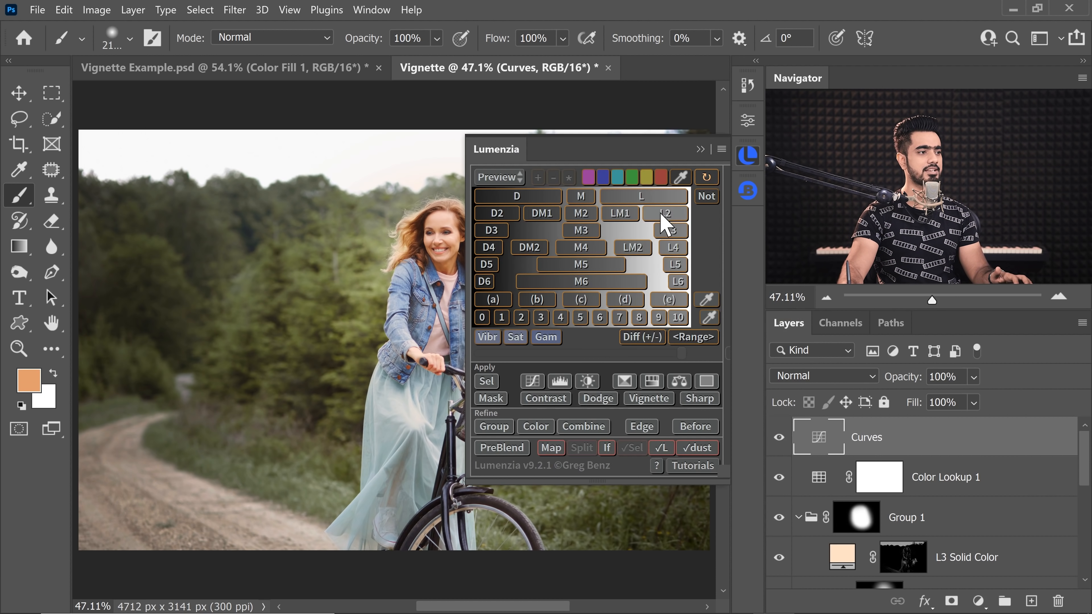
{"action": "double_click", "coordinate": [815, 437]}
{"action": "left_click_drag", "start_coordinate": [538, 381], "coordinate": [537, 380]}
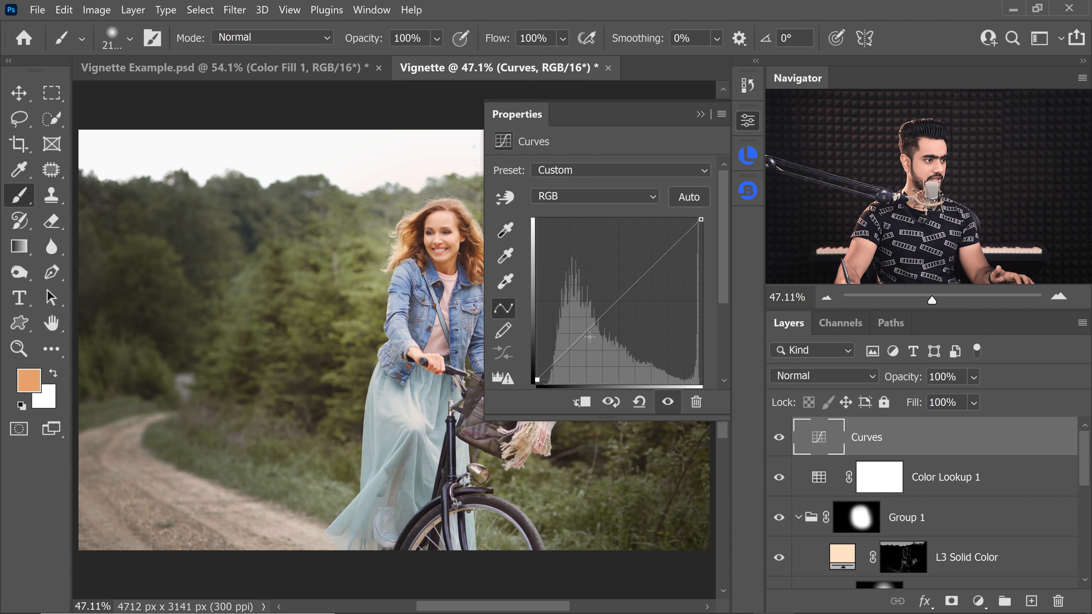
{"action": "left_click_drag", "start_coordinate": [702, 220], "coordinate": [677, 248]}
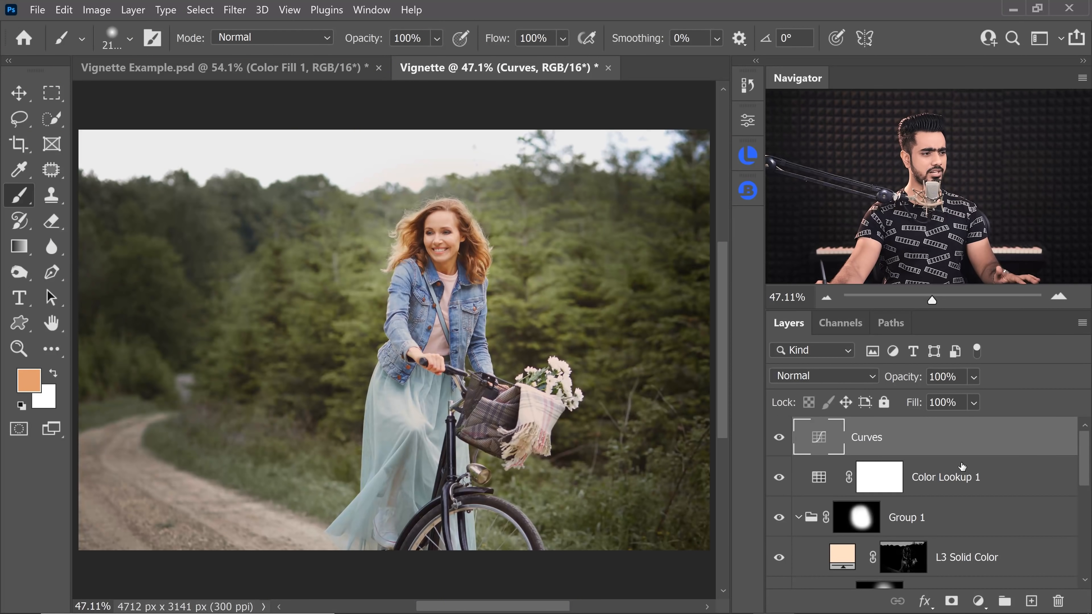
Select all layers from Curves down to Background and convert them into one Smart Object named Vignette, with stack mode None.
{"action": "left_click_drag", "start_coordinate": [1086, 474], "coordinate": [1086, 469]}
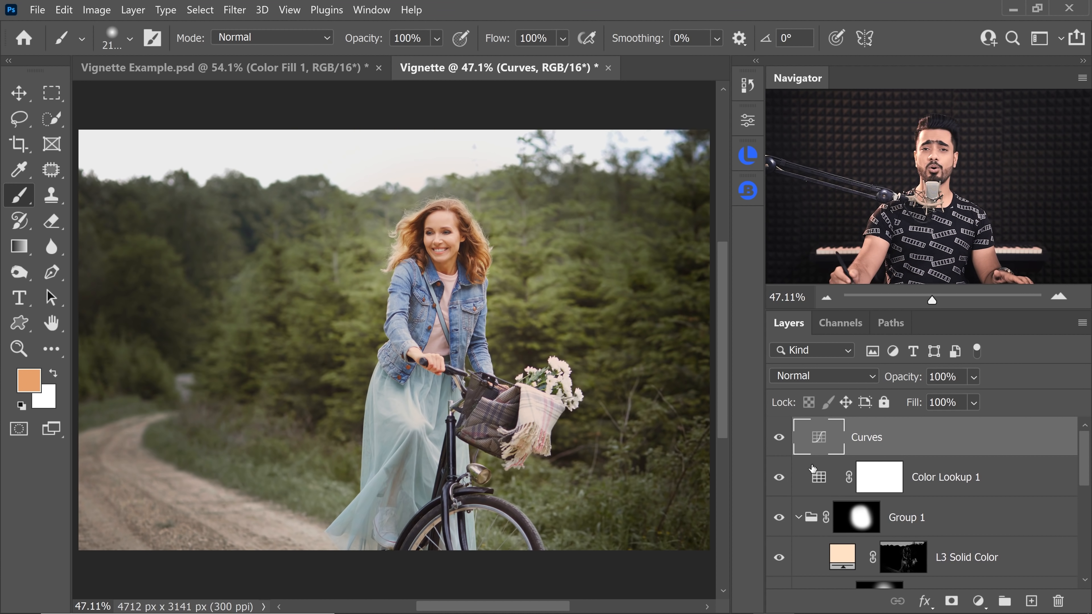
{"action": "left_click_drag", "start_coordinate": [1085, 471], "coordinate": [1085, 601]}
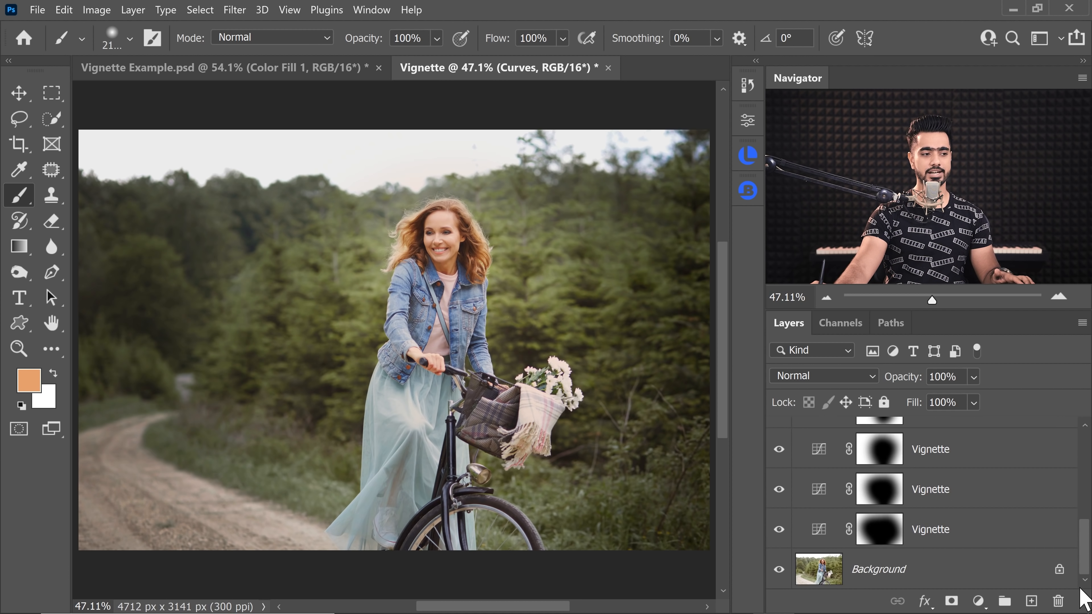
{"action": "left_click_drag", "start_coordinate": [1071, 544], "coordinate": [1081, 581]}
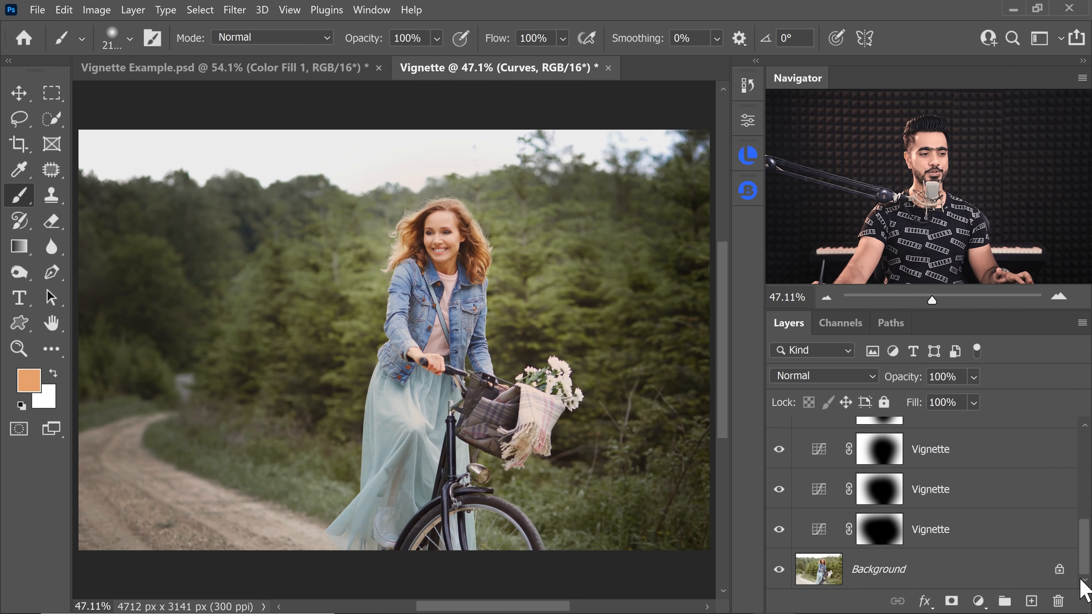
{"action": "left_click", "coordinate": [1020, 577], "text": "shift"}
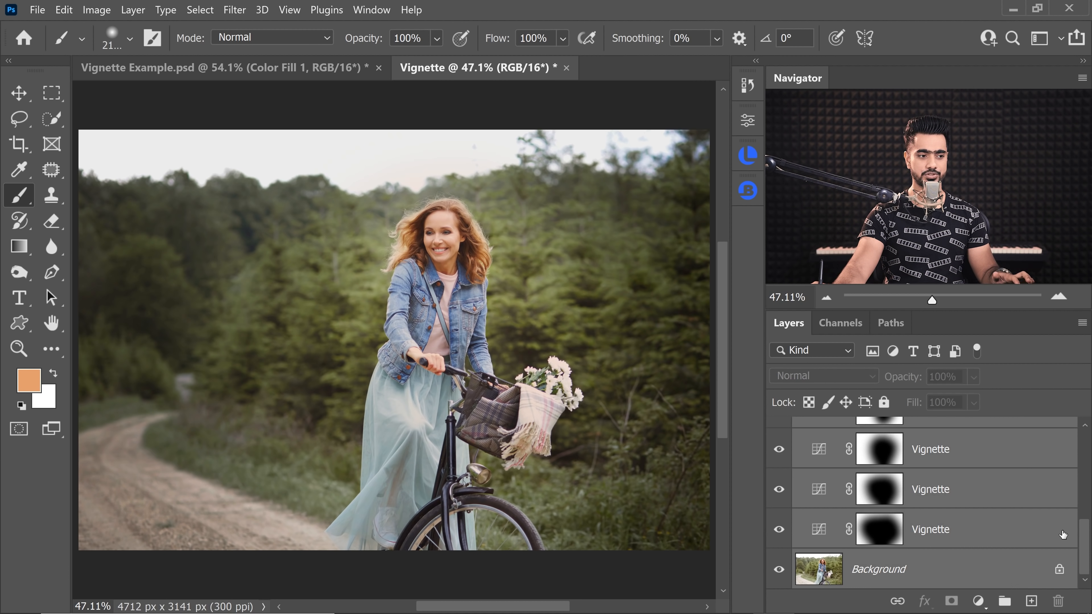
{"action": "scroll", "coordinate": [1064, 534], "scroll_direction": "up", "scroll_amount": 5}
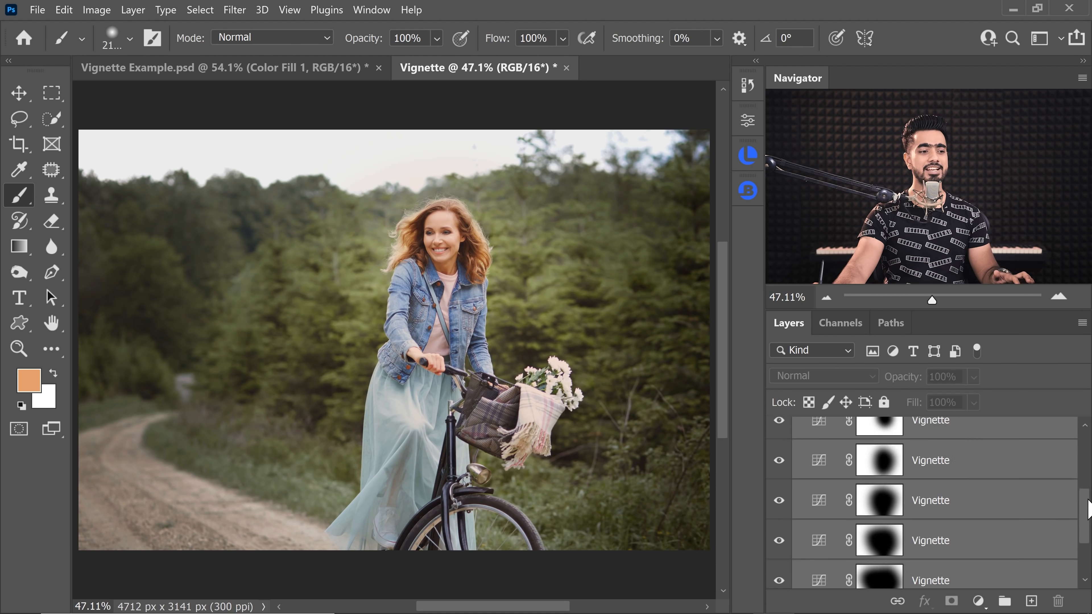
{"action": "left_click", "coordinate": [750, 191]}
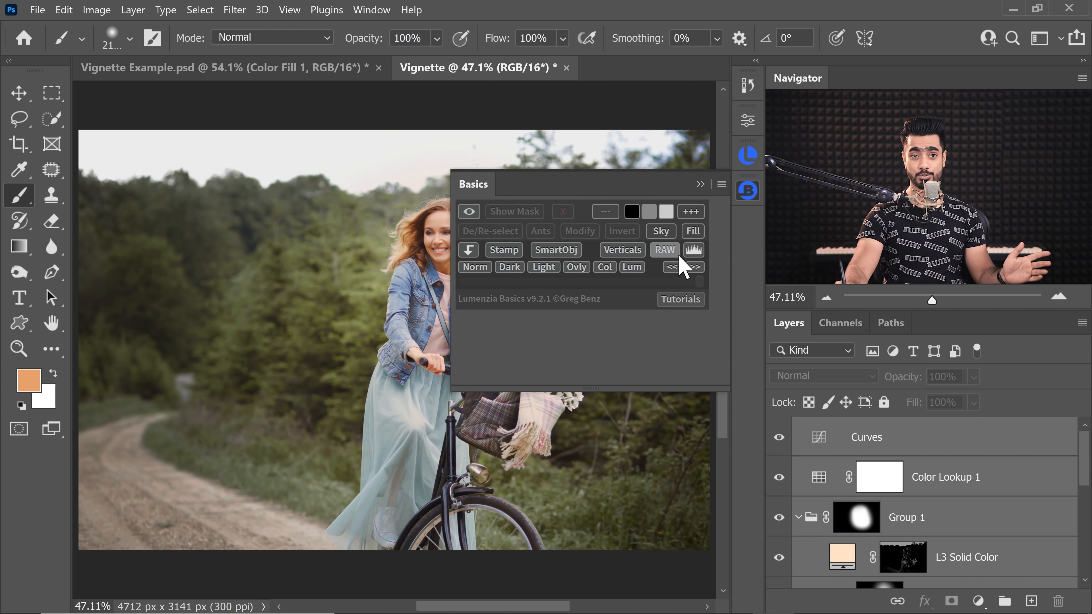
{"action": "left_click", "coordinate": [563, 254]}
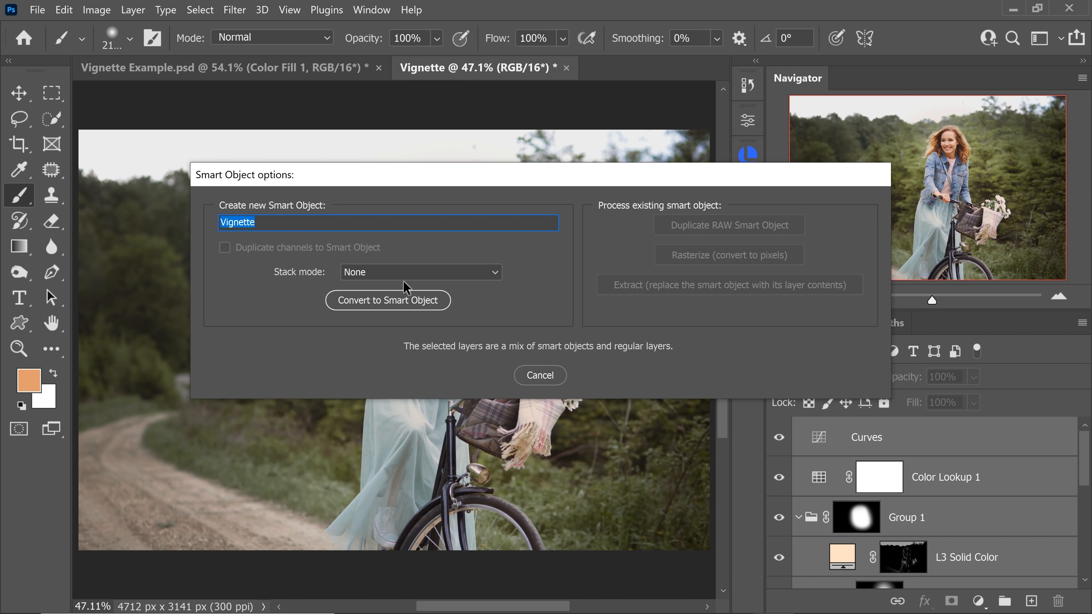
{"action": "left_click", "coordinate": [411, 301]}
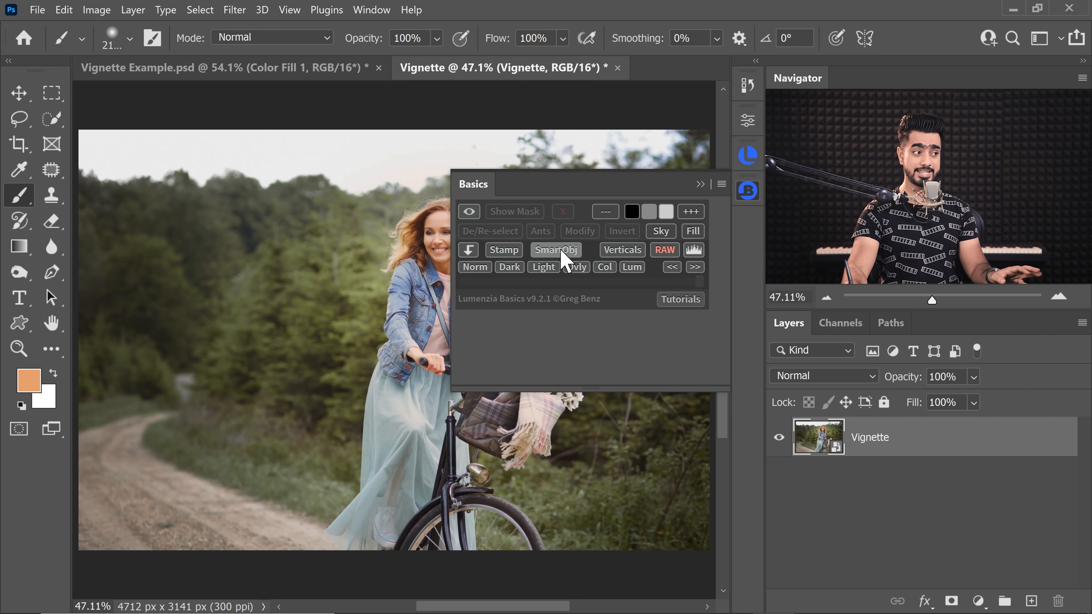
Open the Vignette smart object in the Luminar AI filter and bring up its Creative editing tools.
{"action": "left_click", "coordinate": [234, 9]}
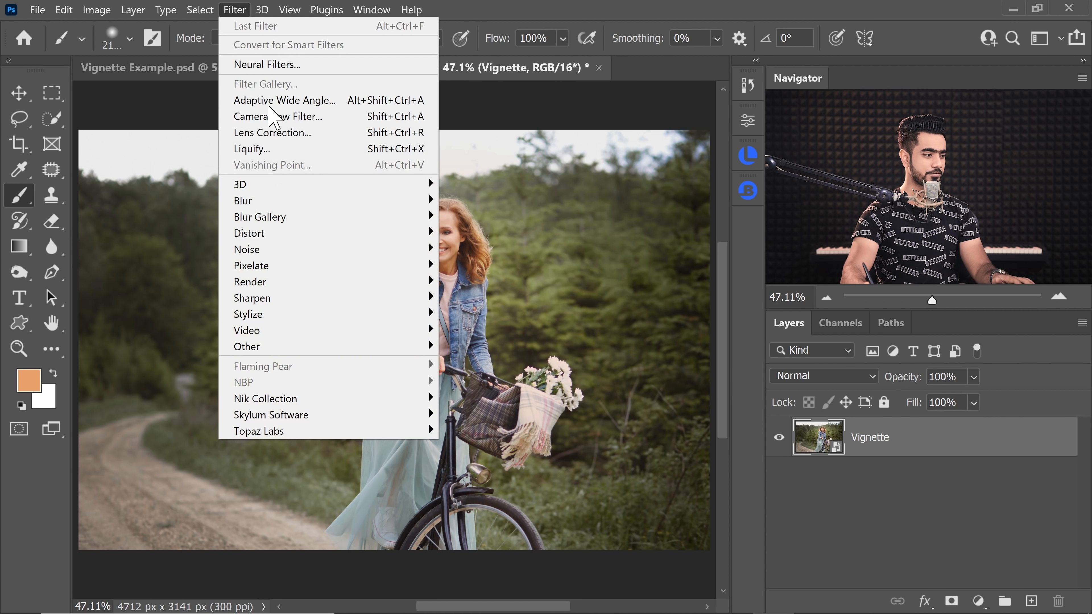
{"action": "mouse_move", "coordinate": [344, 414]}
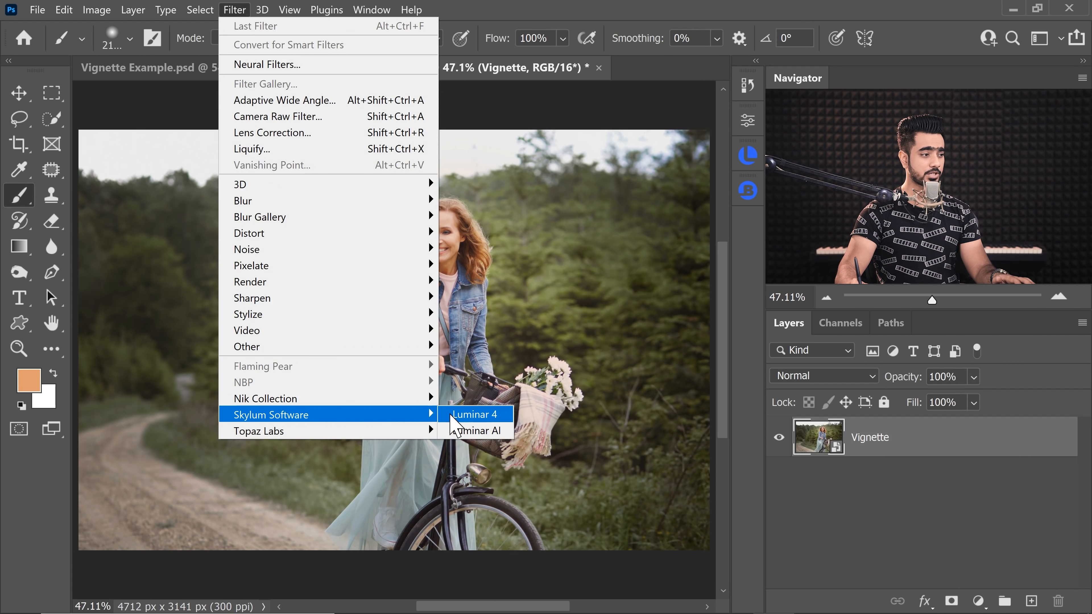
{"action": "left_click", "coordinate": [482, 431]}
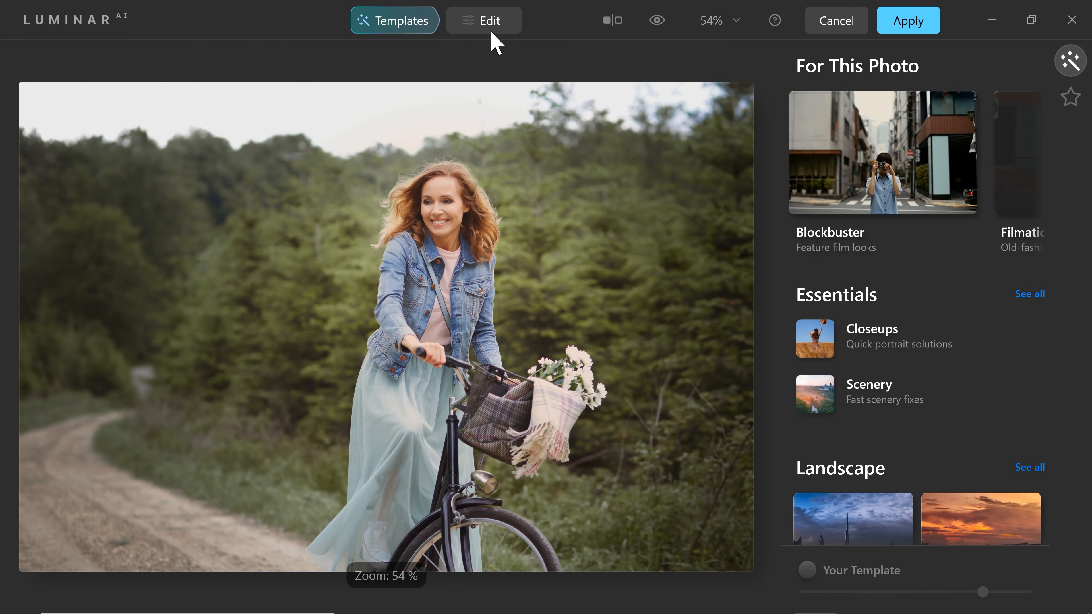
{"action": "left_click", "coordinate": [482, 32]}
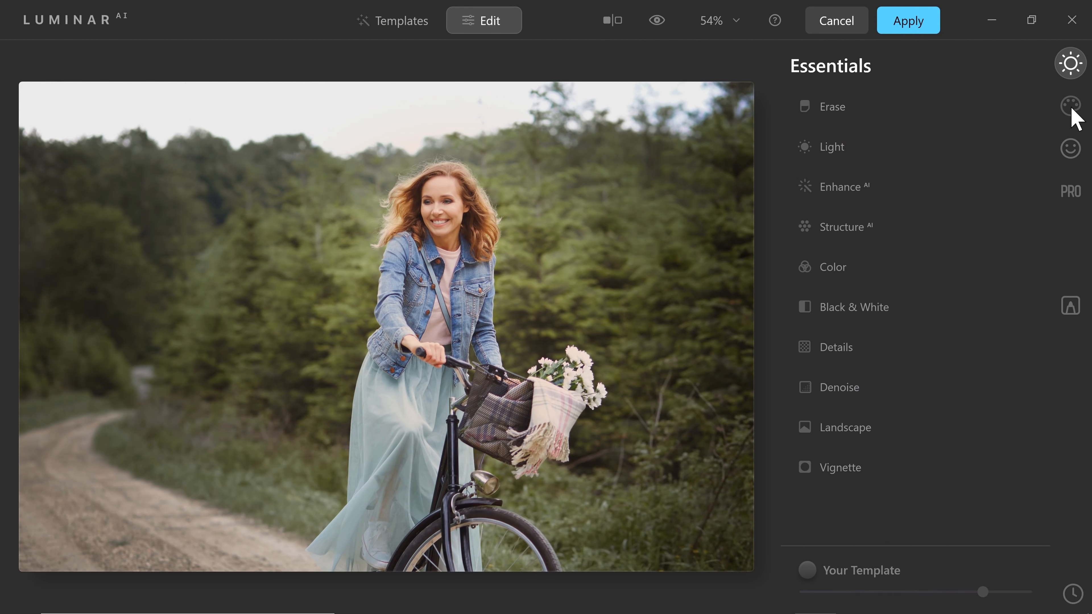
{"action": "left_click", "coordinate": [1071, 105]}
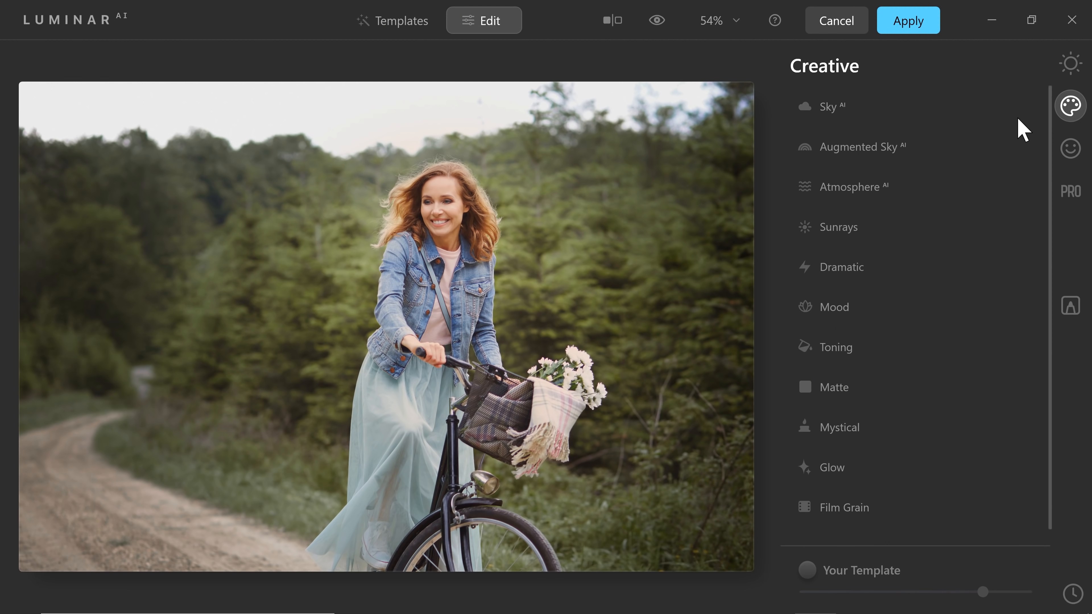
Replace the sky using Sky AI with the Sunset 1 sky.
{"action": "left_click", "coordinate": [828, 114]}
{"action": "left_click", "coordinate": [877, 155]}
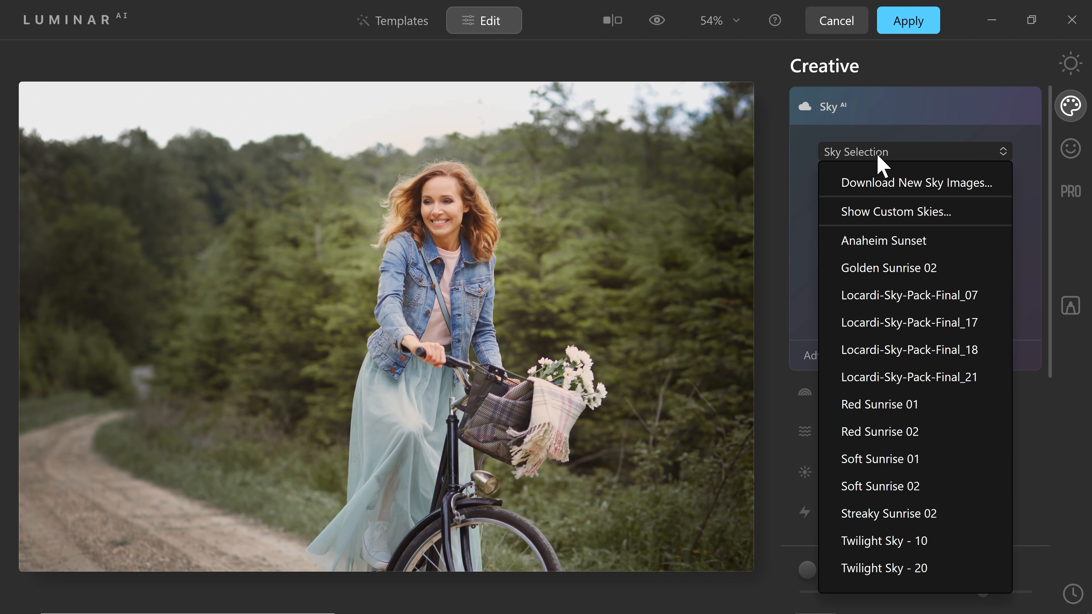
{"action": "left_click_drag", "start_coordinate": [1007, 302], "coordinate": [1000, 585]}
{"action": "left_click", "coordinate": [873, 431]}
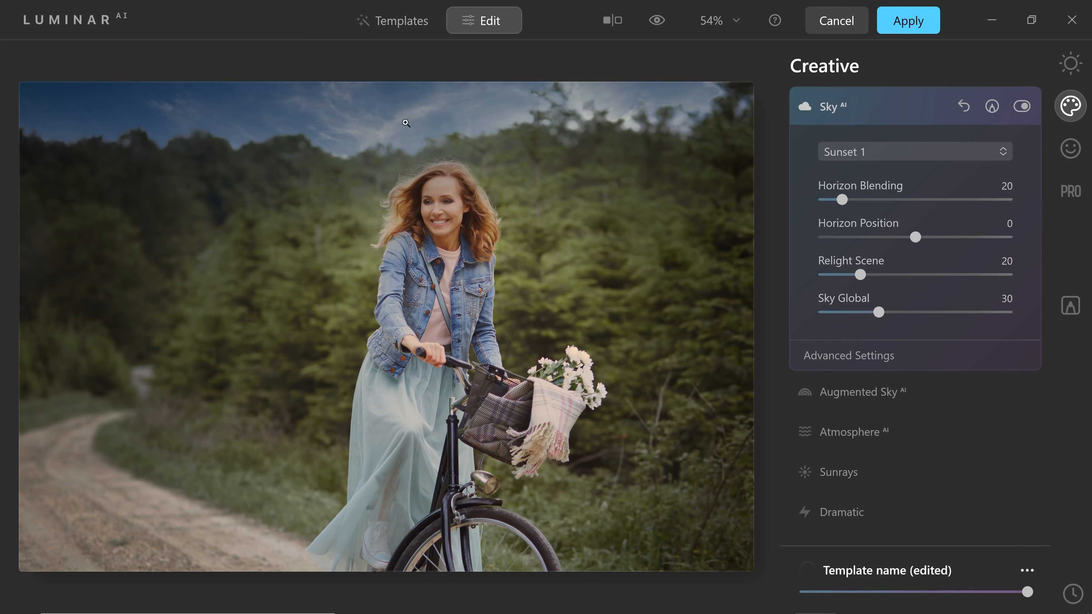
Set the replacement sky's Atmospheric Haze to 97 and Relight Scene to 100.
{"action": "left_click", "coordinate": [875, 357]}
{"action": "scroll", "coordinate": [841, 371], "scroll_direction": "down", "scroll_amount": 3}
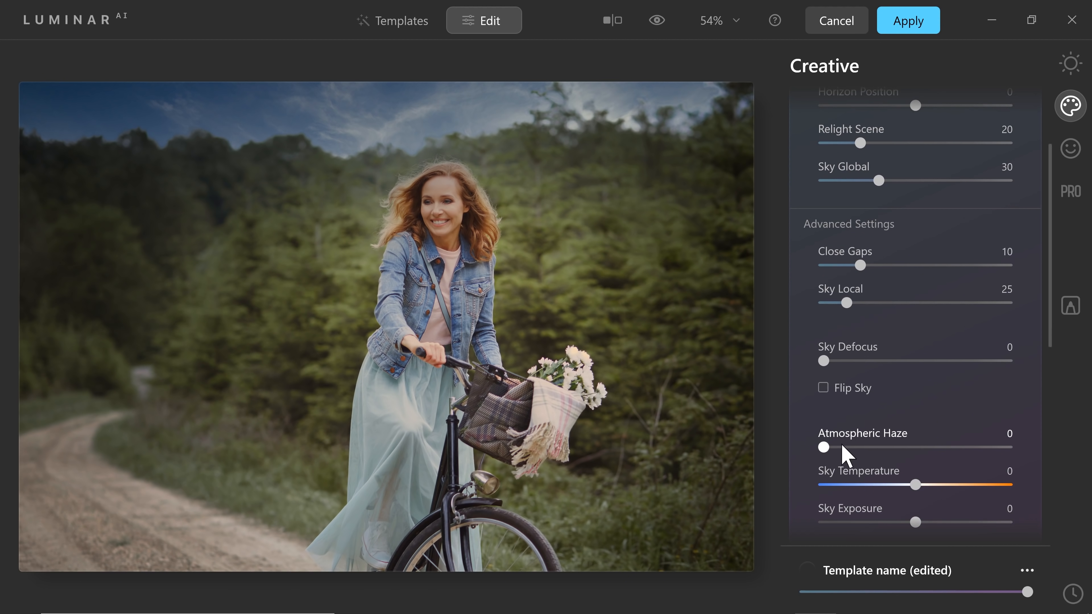
{"action": "left_click_drag", "start_coordinate": [843, 451], "coordinate": [1005, 453]}
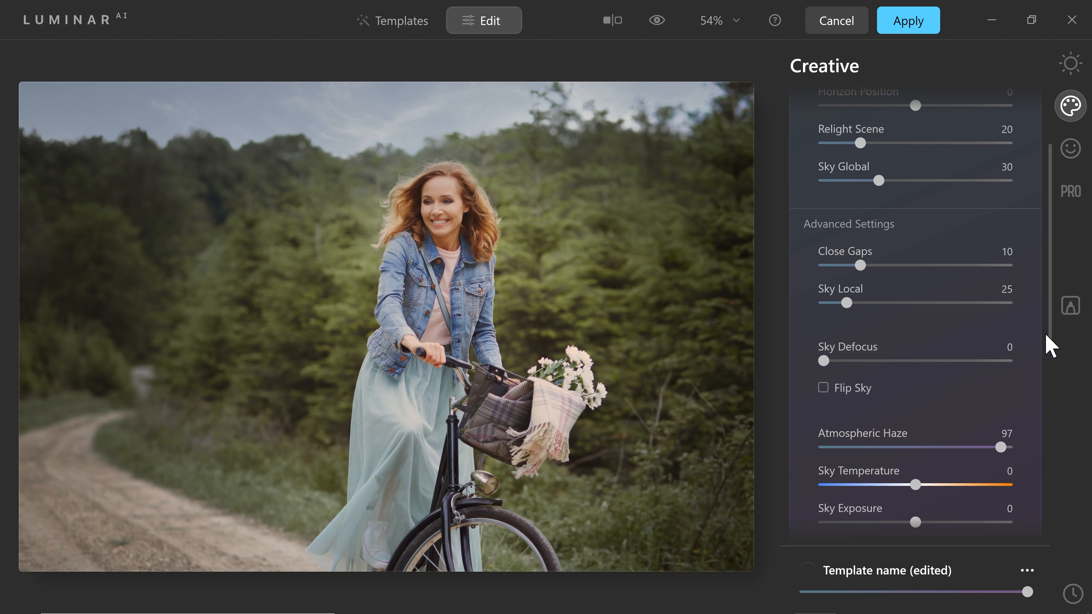
{"action": "left_click_drag", "start_coordinate": [1047, 337], "coordinate": [1048, 283]}
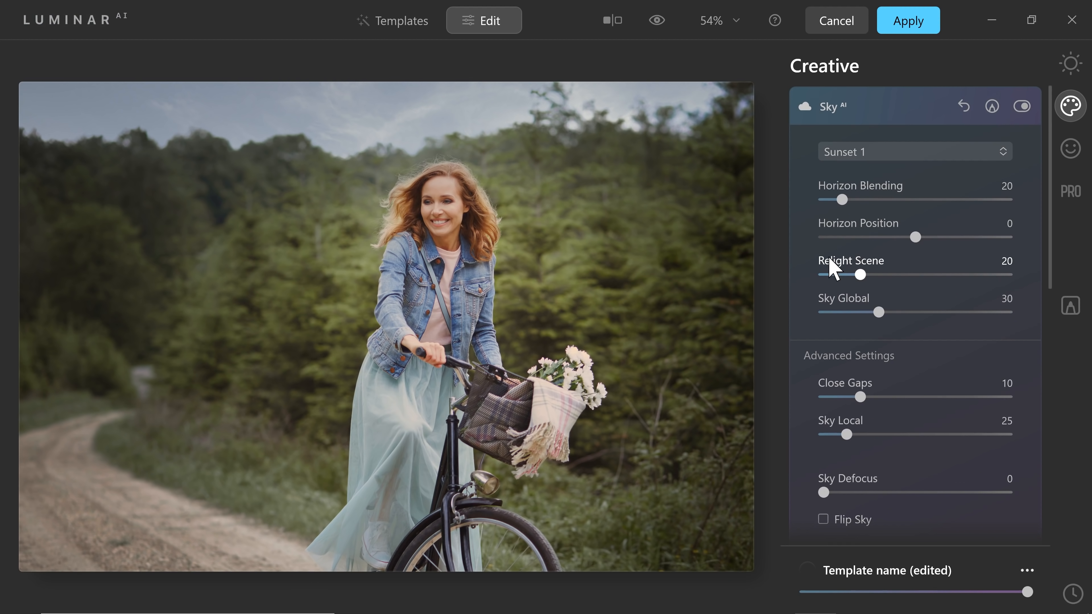
{"action": "left_click_drag", "start_coordinate": [870, 270], "coordinate": [1036, 275]}
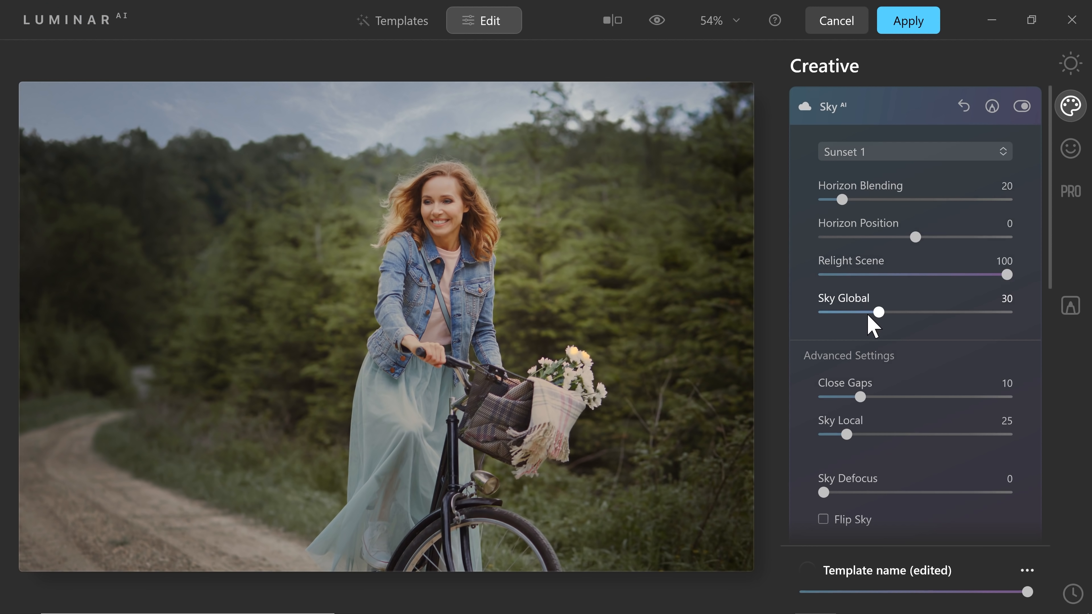
Set the replacement sky's Horizon Position to 72 and Sky Defocus to 43.
{"action": "left_click_drag", "start_coordinate": [915, 236], "coordinate": [866, 238]}
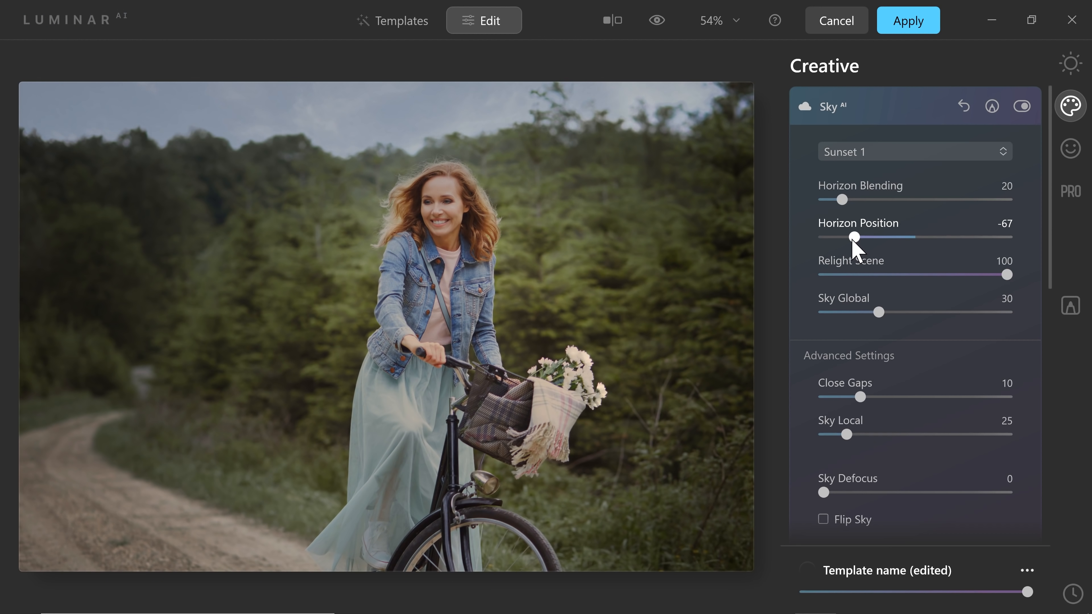
{"action": "left_click_drag", "start_coordinate": [874, 243], "coordinate": [981, 241]}
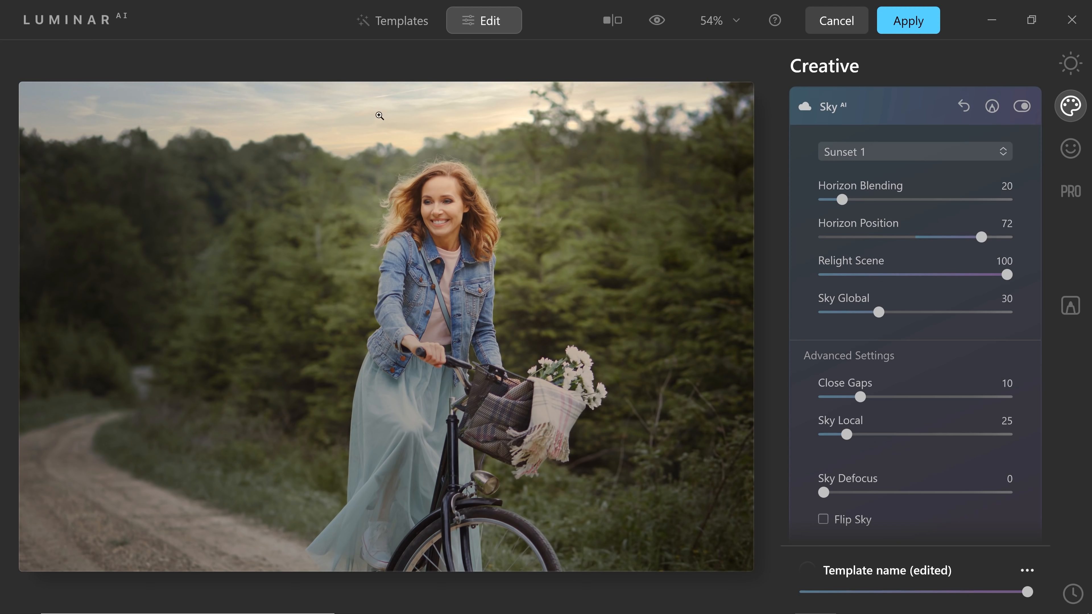
{"action": "left_click_drag", "start_coordinate": [824, 493], "coordinate": [903, 495]}
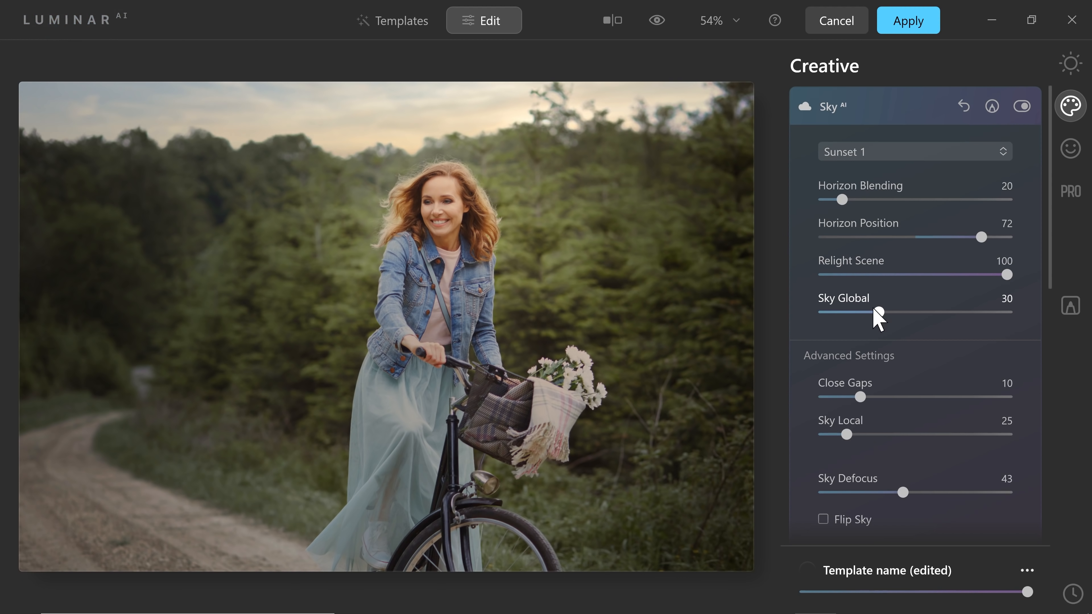
Warm the Sky Temperature of the replacement sky slightly and collapse the Sky AI settings.
{"action": "left_click_drag", "start_coordinate": [1051, 285], "coordinate": [1049, 386]}
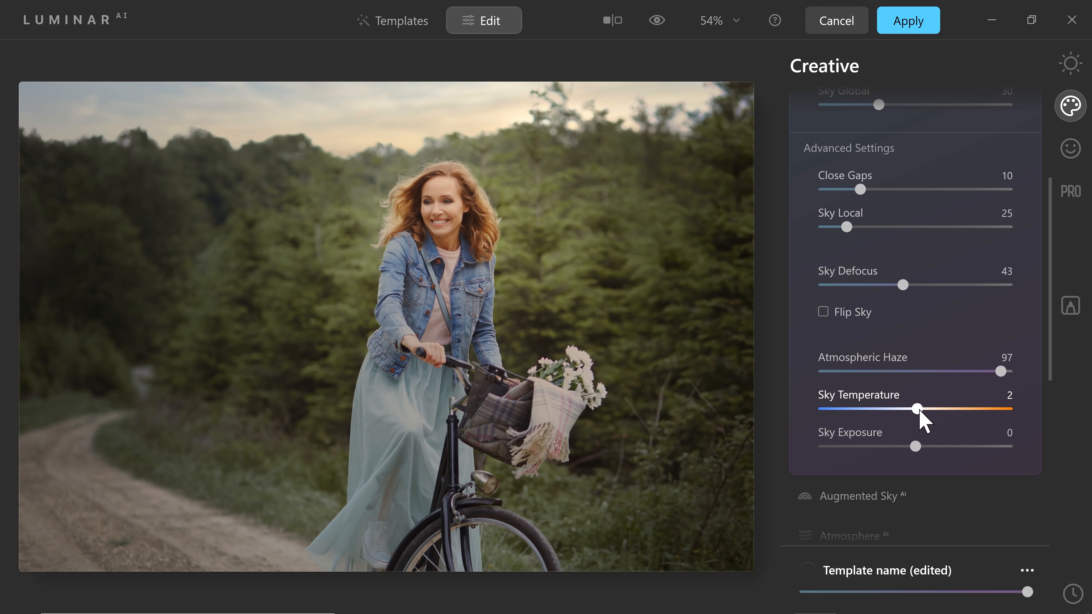
{"action": "left_click_drag", "start_coordinate": [920, 410], "coordinate": [937, 413]}
{"action": "scroll", "coordinate": [894, 266], "scroll_direction": "up", "scroll_amount": 5}
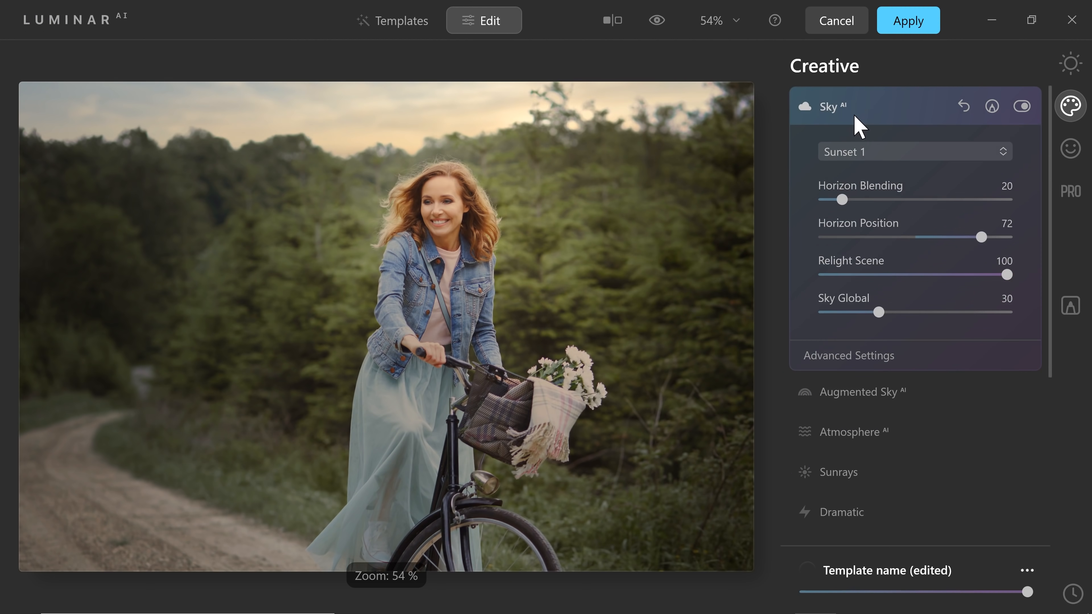
{"action": "left_click", "coordinate": [854, 112]}
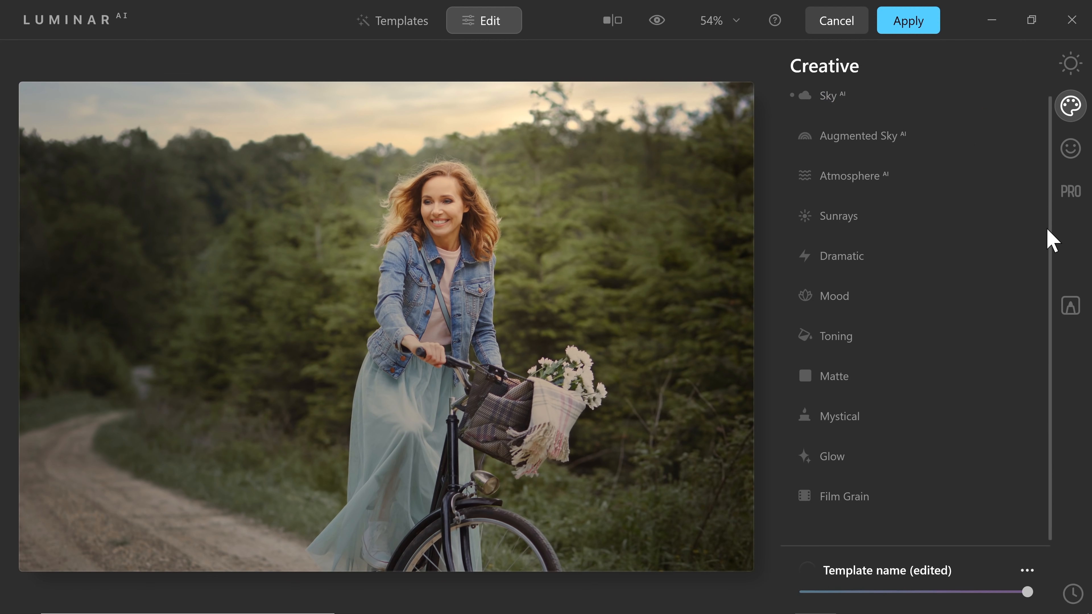
Apply the Rosa portrait toning LUT to the photo with the Mood tool.
{"action": "left_click", "coordinate": [832, 301]}
{"action": "left_click", "coordinate": [897, 343]}
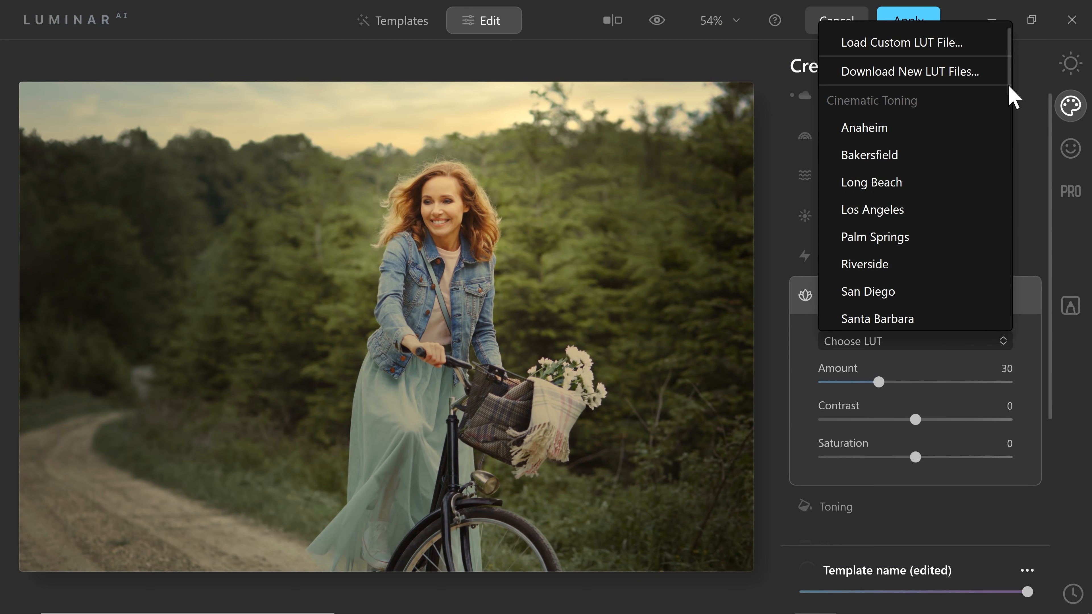
{"action": "left_click_drag", "start_coordinate": [1009, 98], "coordinate": [914, 320]}
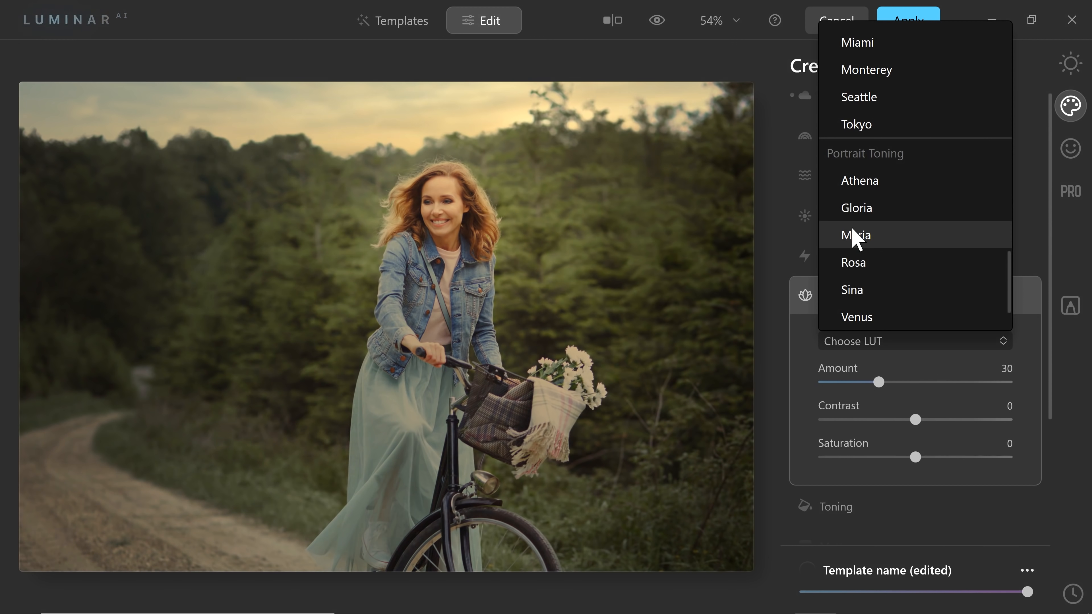
{"action": "left_click", "coordinate": [860, 269]}
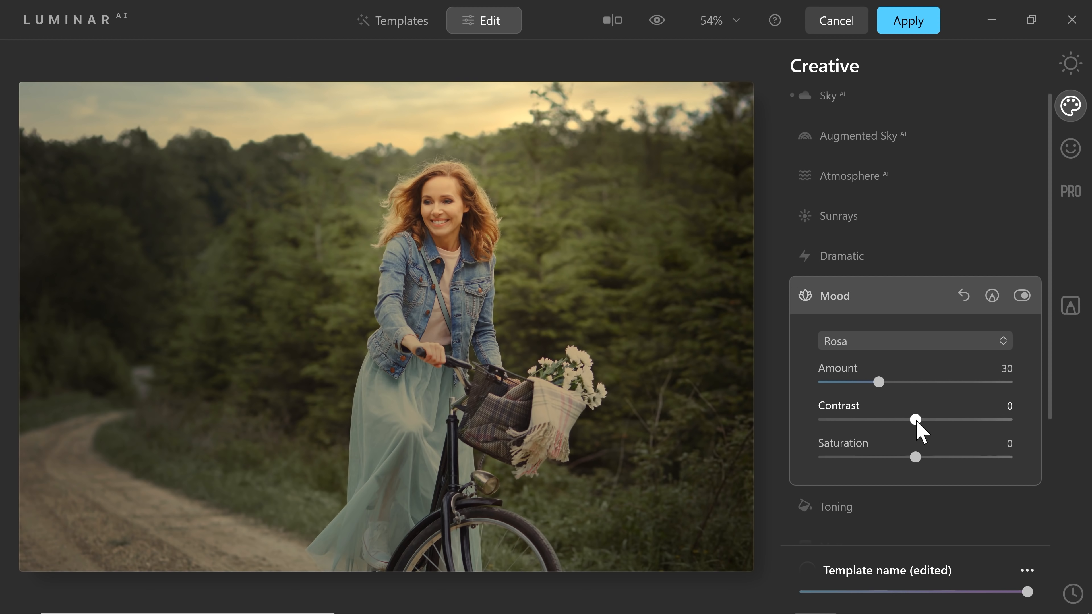
Set the Mood tool's Contrast to 76 and its Amount to 42.
{"action": "left_click_drag", "start_coordinate": [917, 420], "coordinate": [983, 425]}
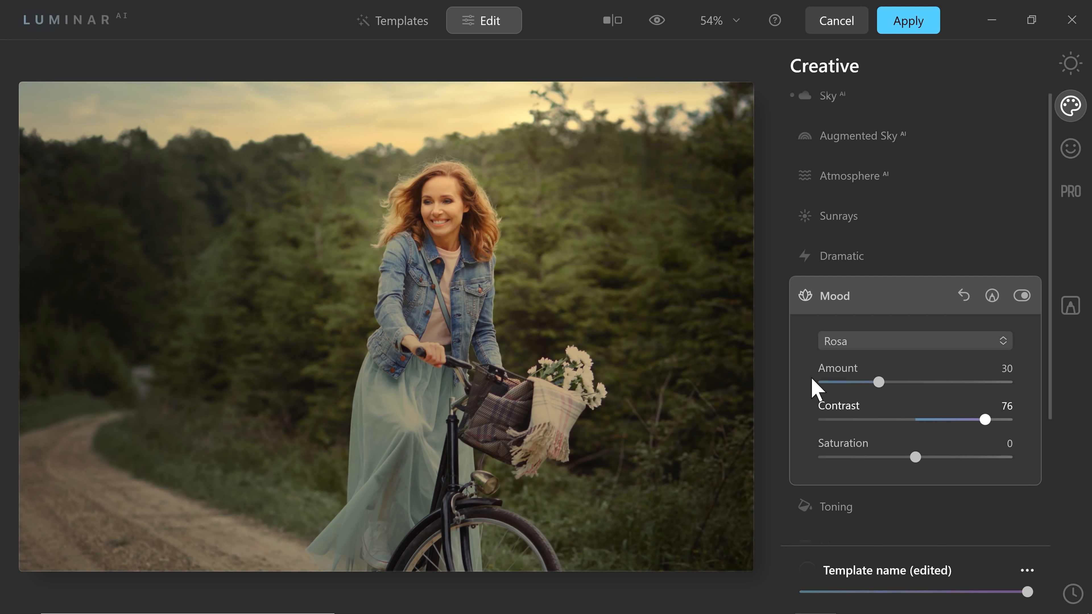
{"action": "left_click_drag", "start_coordinate": [880, 383], "coordinate": [900, 384]}
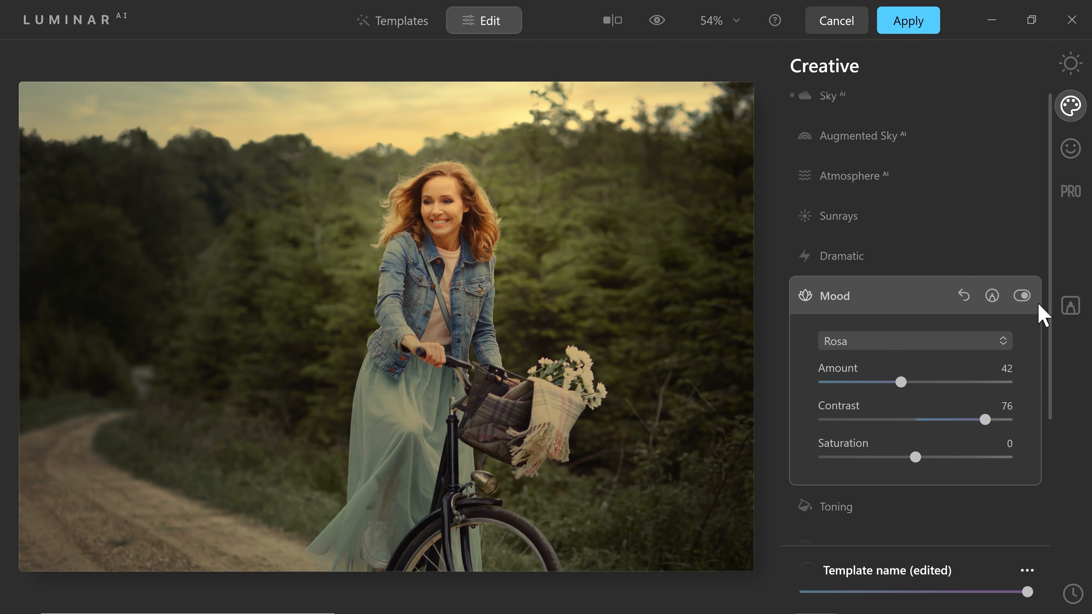
Add film grain to the photo with an Amount of 15 and apply the Luminar AI edits to the Vignette Smart Object.
{"action": "left_click_drag", "start_coordinate": [1052, 303], "coordinate": [1049, 476]}
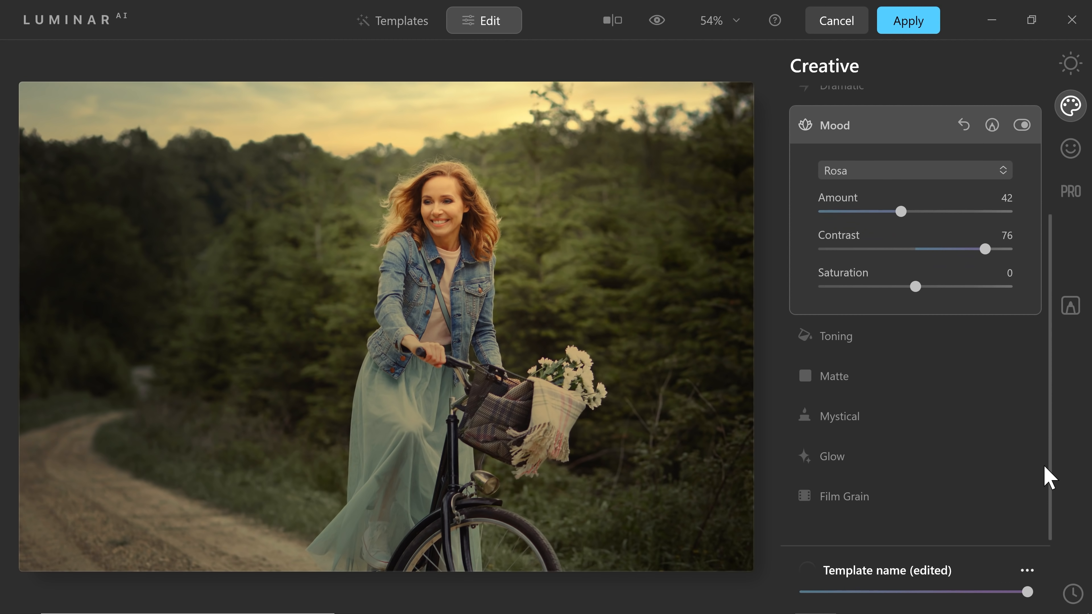
{"action": "left_click", "coordinate": [862, 499]}
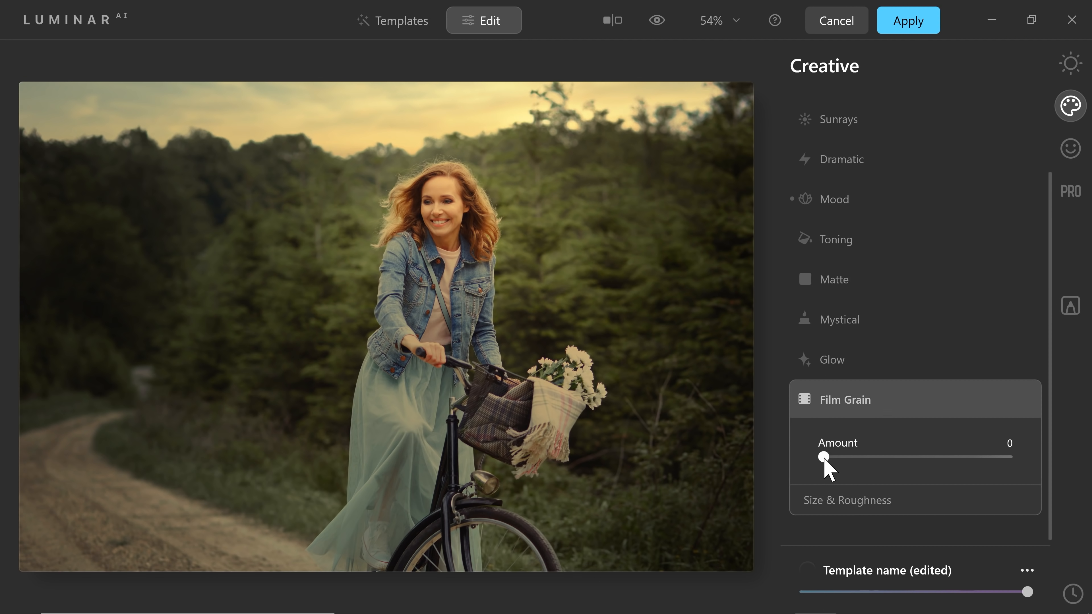
{"action": "mouse_move", "coordinate": [870, 460]}
{"action": "left_mouse_down"}
{"action": "mouse_move", "coordinate": [900, 464]}
{"action": "mouse_move", "coordinate": [874, 463]}
{"action": "left_mouse_up"}
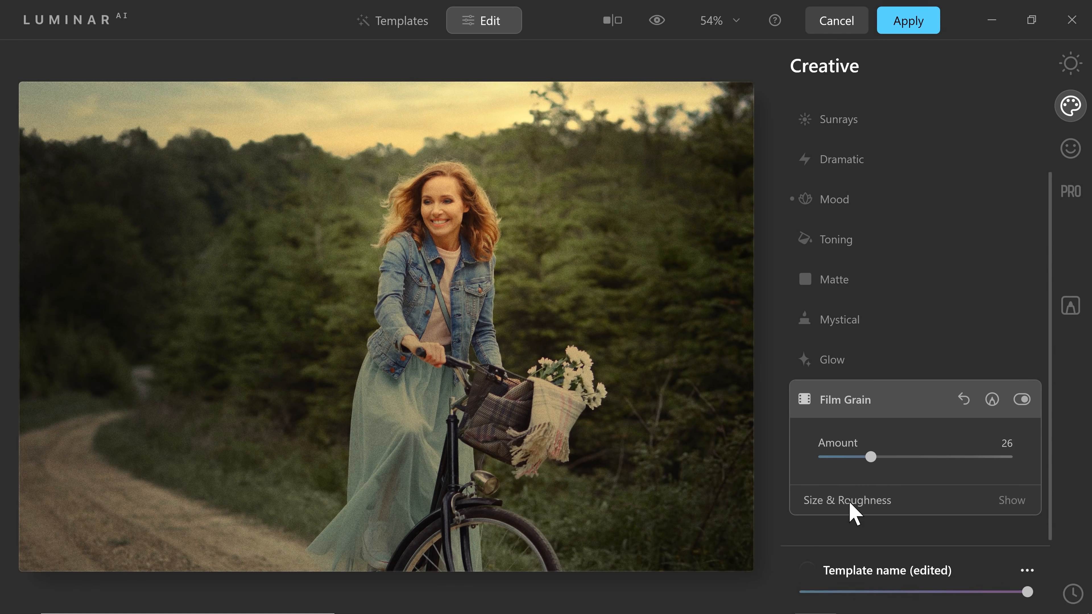
{"action": "left_click", "coordinate": [854, 512]}
{"action": "left_click", "coordinate": [856, 396]}
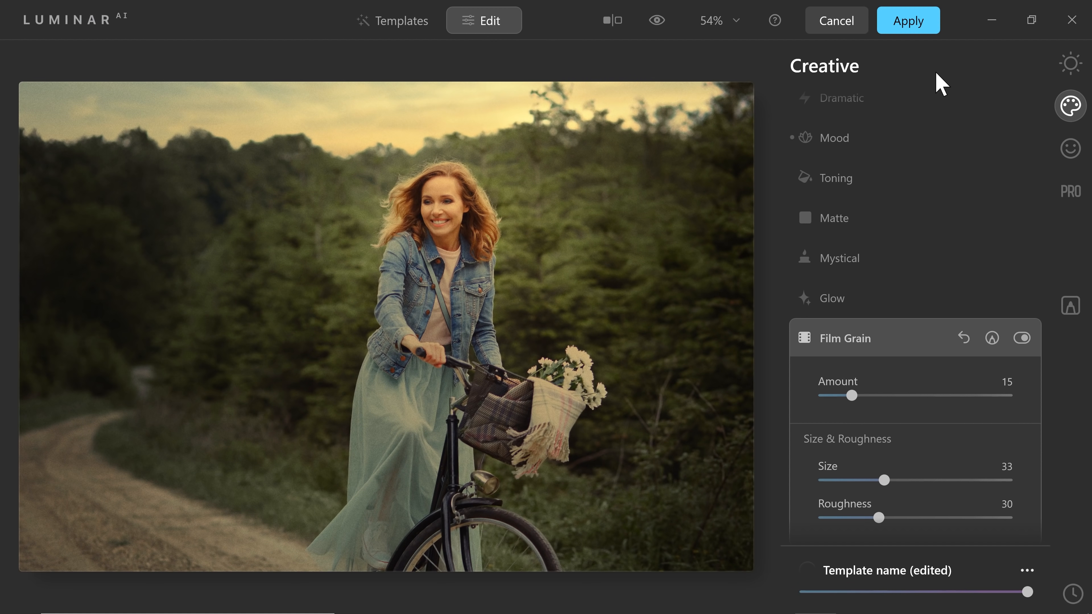
{"action": "left_click", "coordinate": [909, 20]}
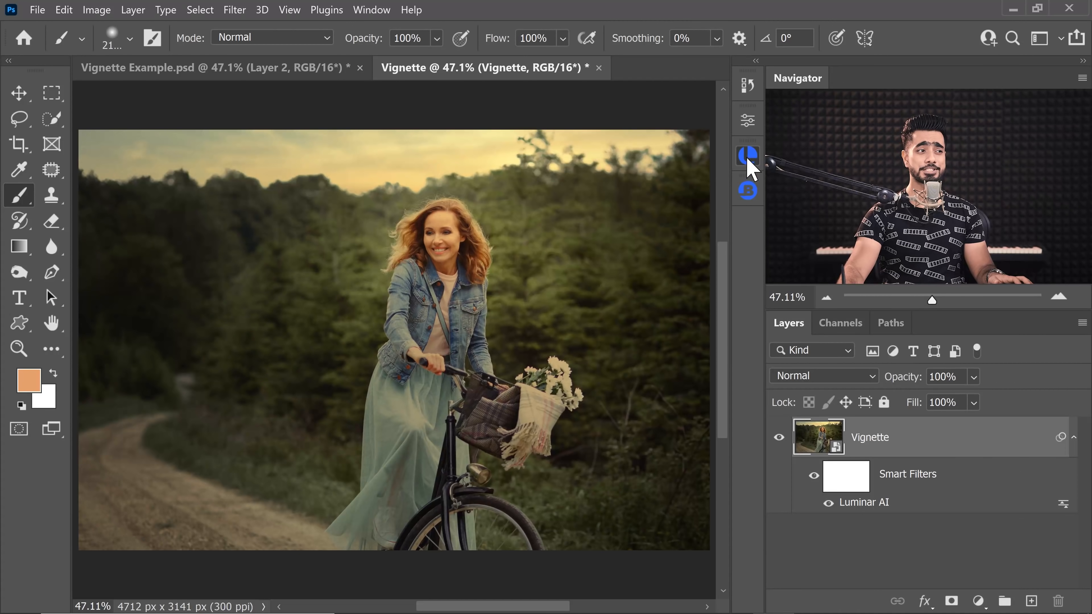
Add two empty layers above the Vignette layer and try to select the woman with Select Subject on the uppermost one.
{"action": "left_click", "coordinate": [747, 158]}
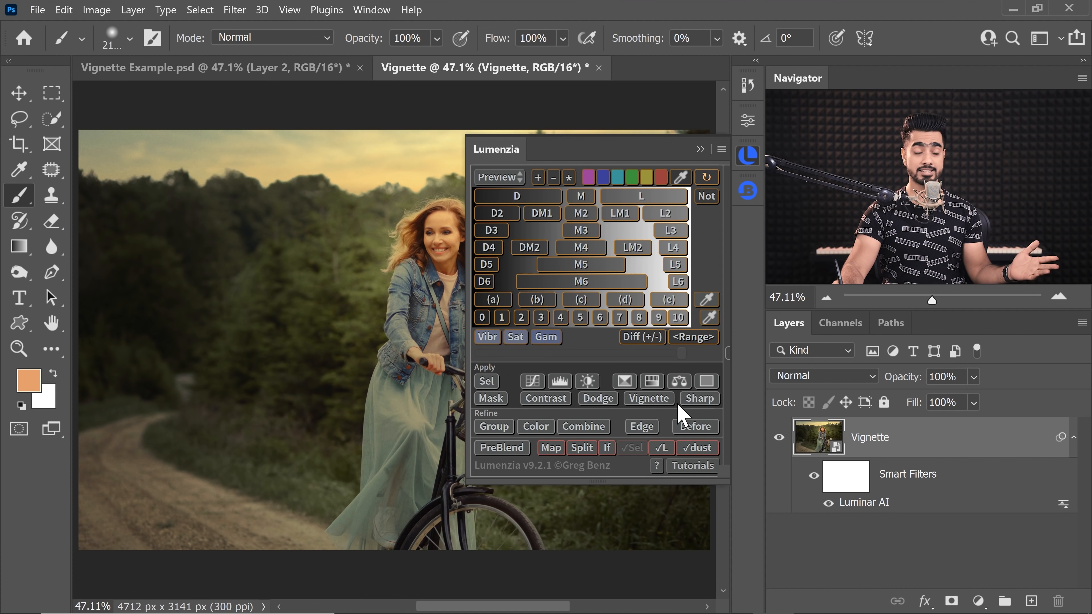
{"action": "left_click", "coordinate": [47, 122]}
{"action": "right_click", "coordinate": [50, 123]}
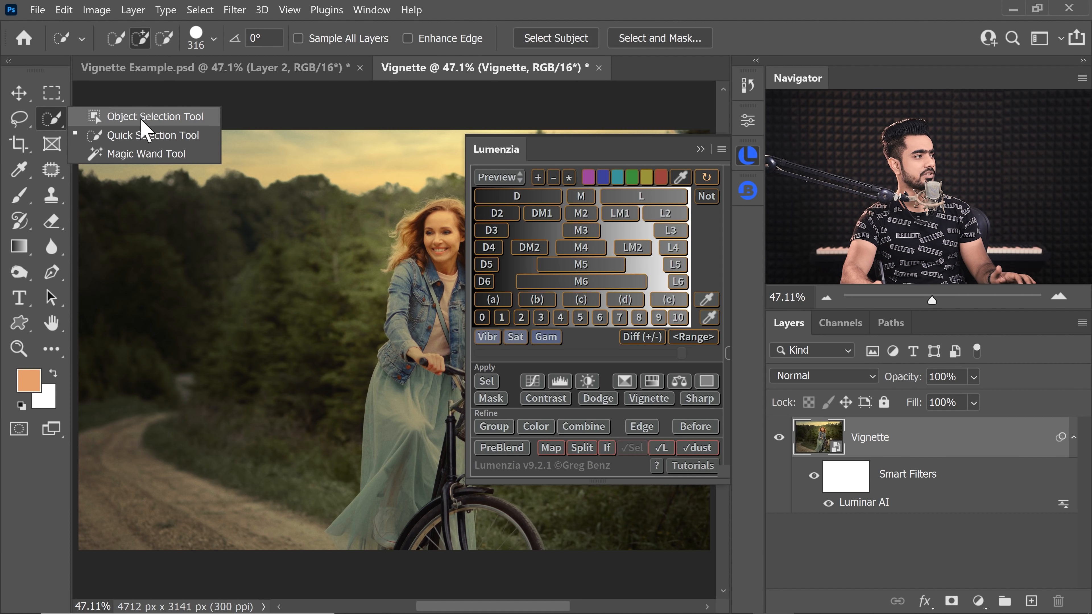
{"action": "left_click", "coordinate": [140, 139]}
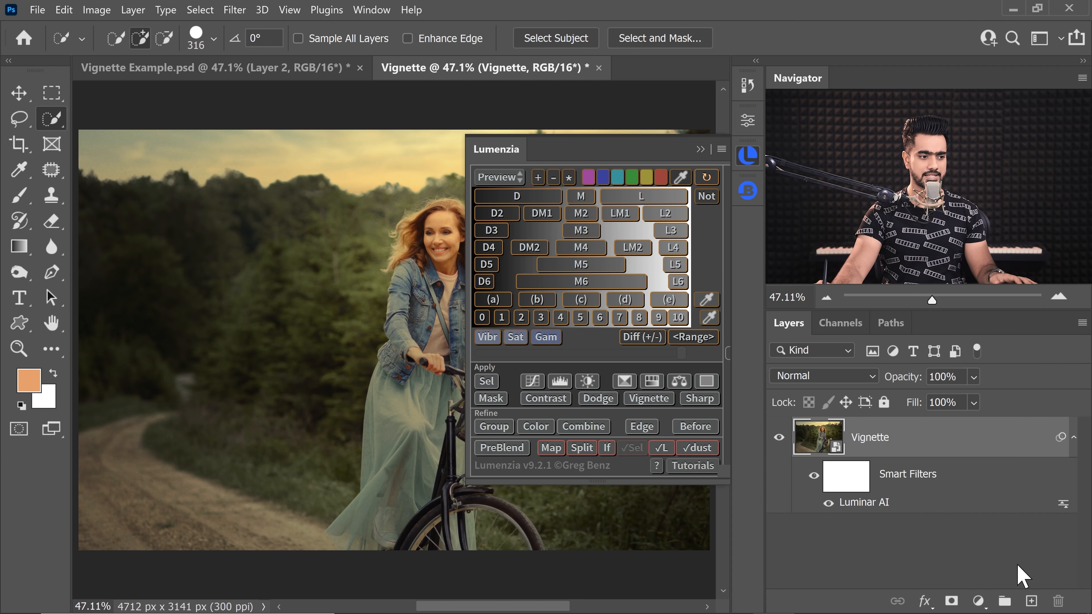
{"action": "left_click", "coordinate": [1031, 601]}
{"action": "left_click", "coordinate": [1031, 601]}
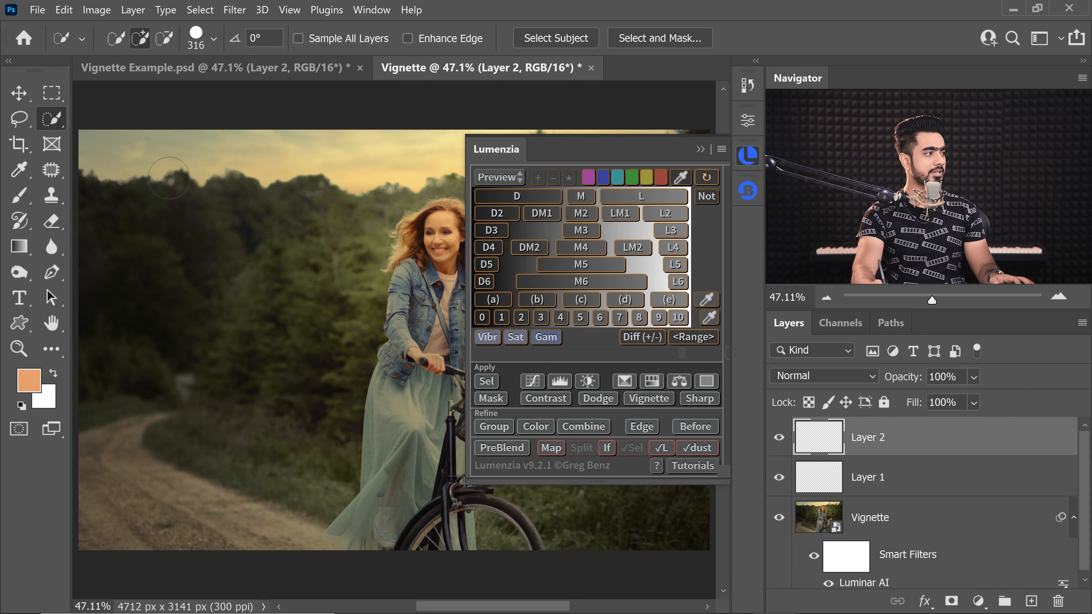
{"action": "left_click_drag", "start_coordinate": [416, 166], "coordinate": [357, 155]}
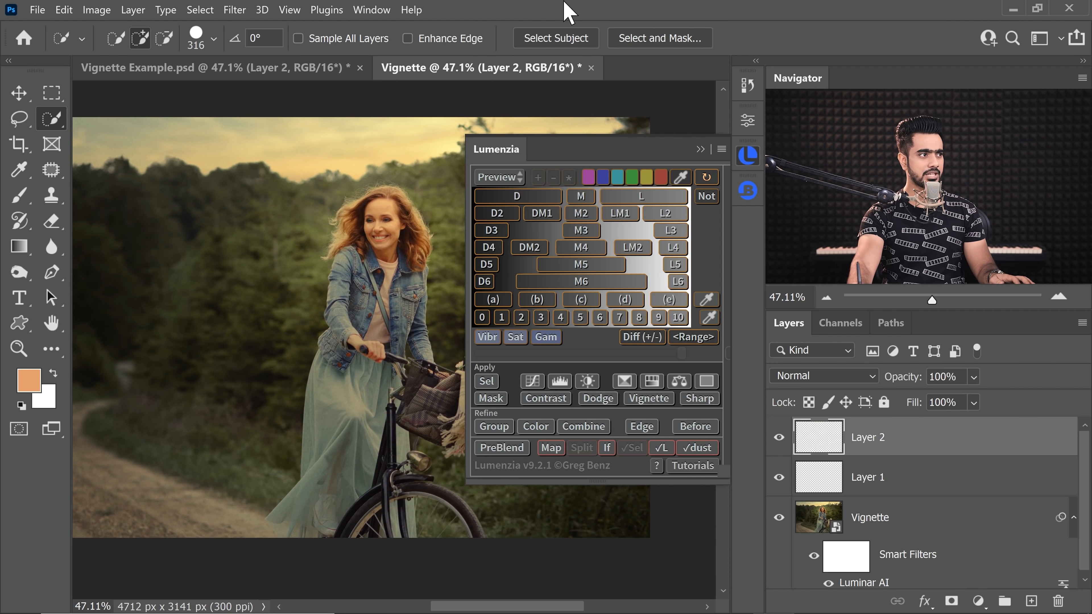
{"action": "left_click", "coordinate": [564, 39]}
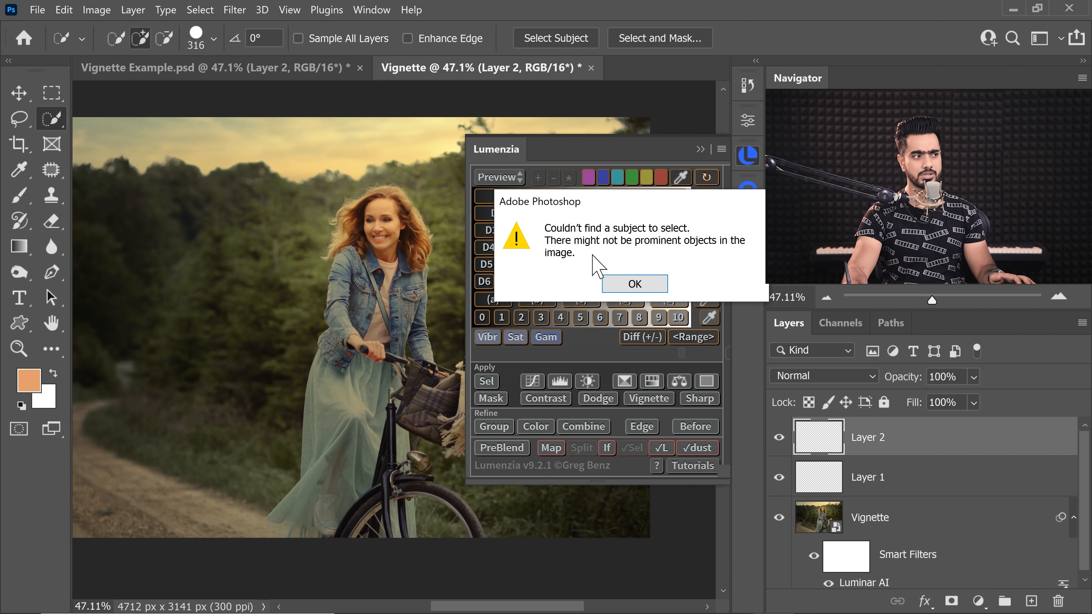
{"action": "left_click", "coordinate": [666, 284]}
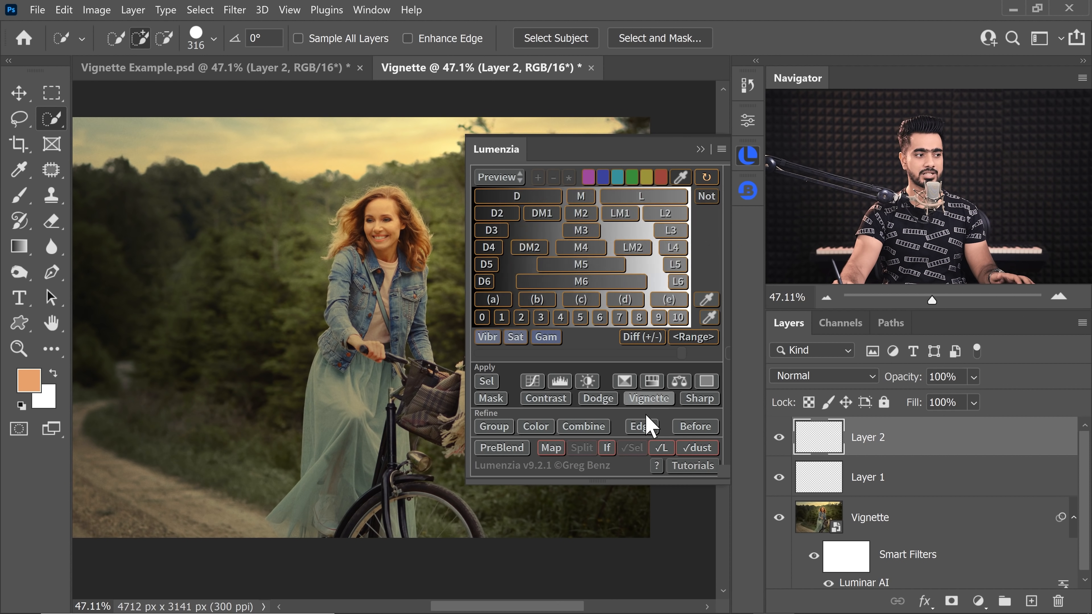
Select the woman and her bicycle with Lumenzia's Edge tool, using Simple edge with Sample all layers and output to Selection.
{"action": "left_click", "coordinate": [644, 428]}
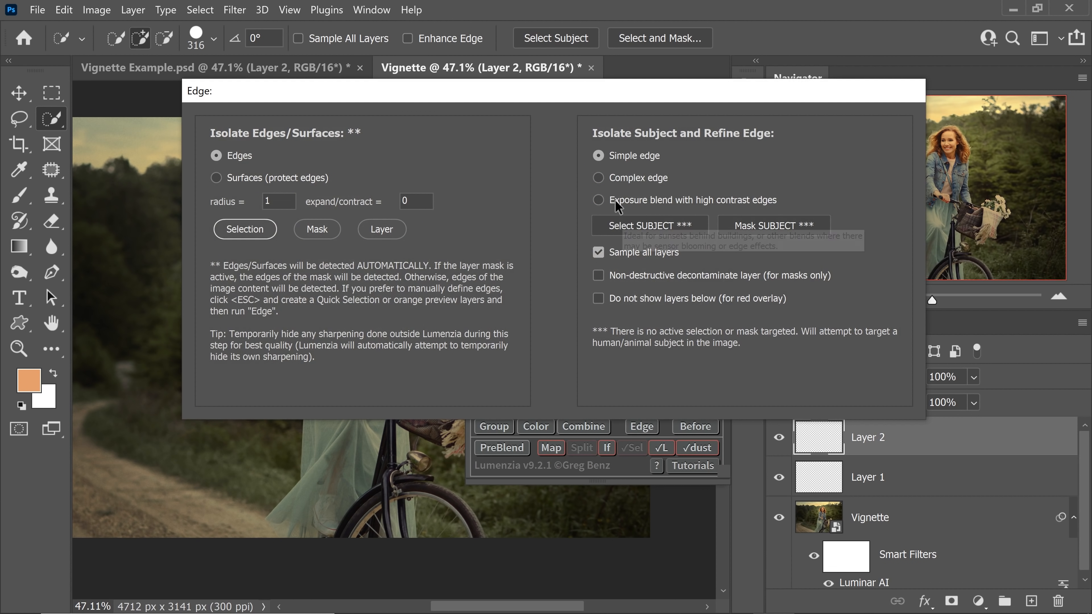
{"action": "mouse_move", "coordinate": [619, 258]}
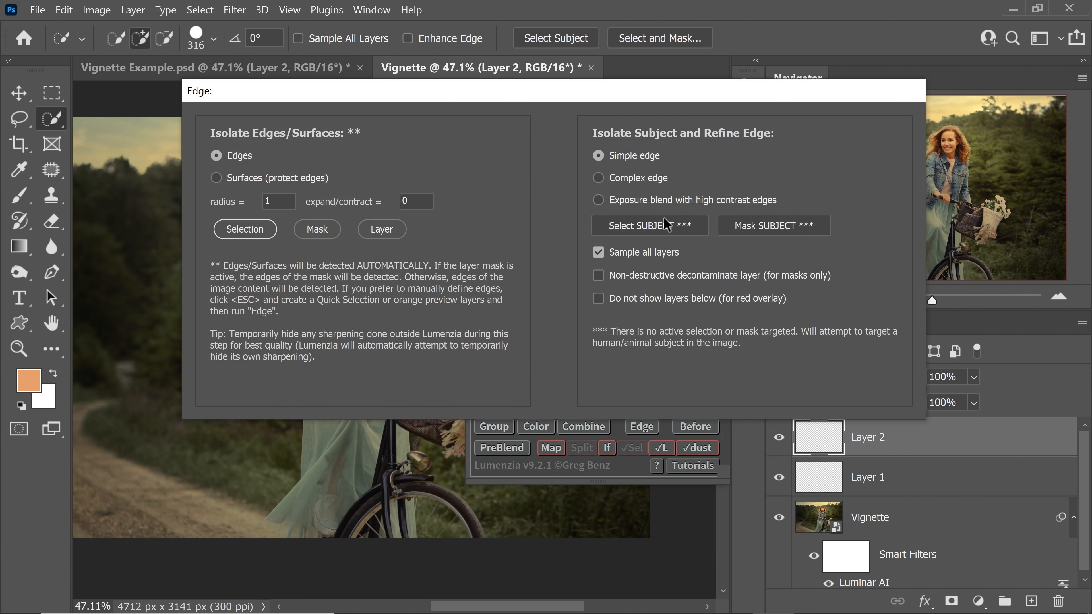
{"action": "left_click", "coordinate": [658, 227]}
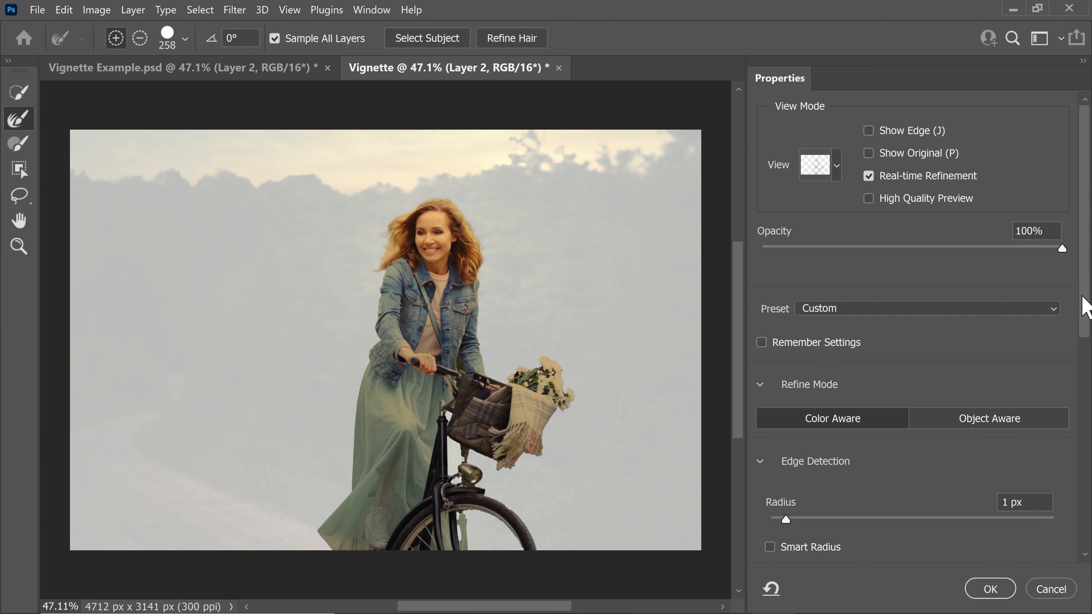
{"action": "left_click_drag", "start_coordinate": [1085, 305], "coordinate": [1055, 563]}
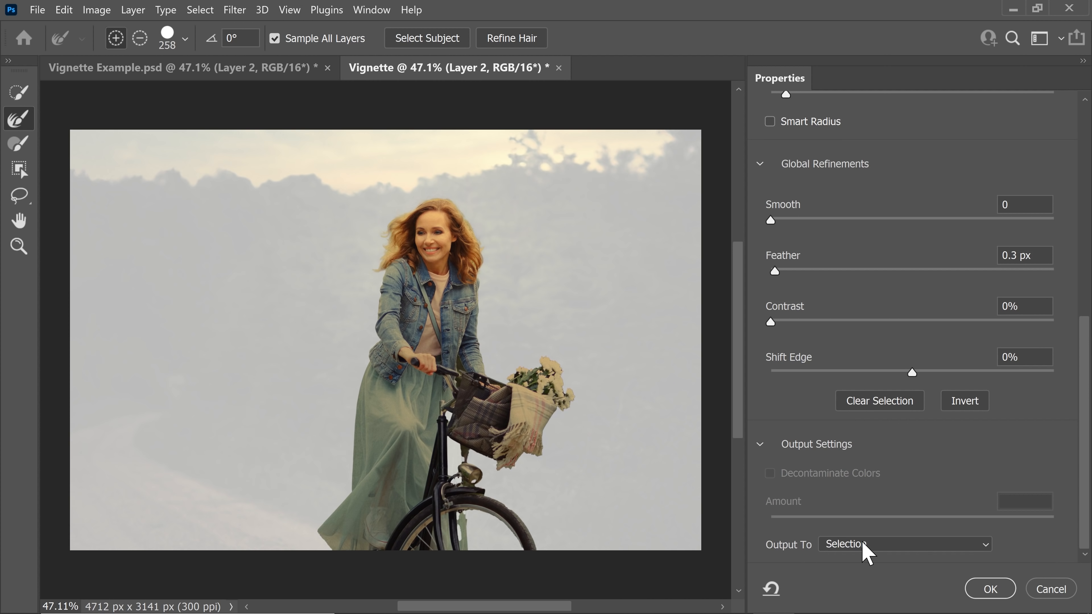
{"action": "left_click", "coordinate": [973, 591]}
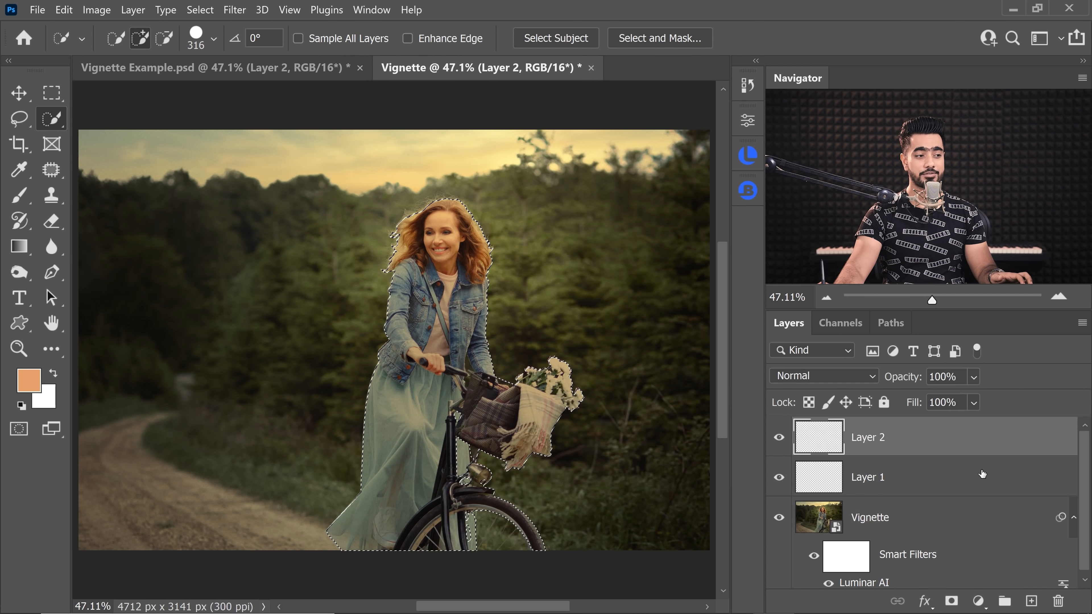
Delete the two empty layers above the Vignette layer while keeping the selection active.
{"action": "left_click", "coordinate": [979, 473], "text": "shift"}
{"action": "left_click_drag", "start_coordinate": [979, 473], "coordinate": [1058, 601]}
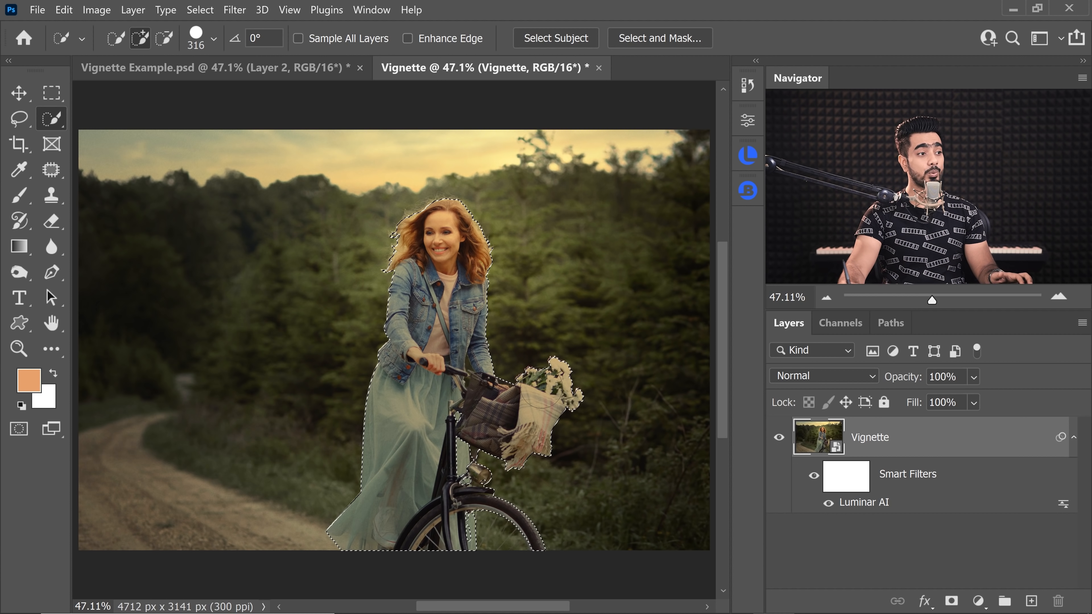
Add a Lumenzia Contrast adjustment limited to the selected woman, using the selection as is without feathering.
{"action": "left_click", "coordinate": [743, 159]}
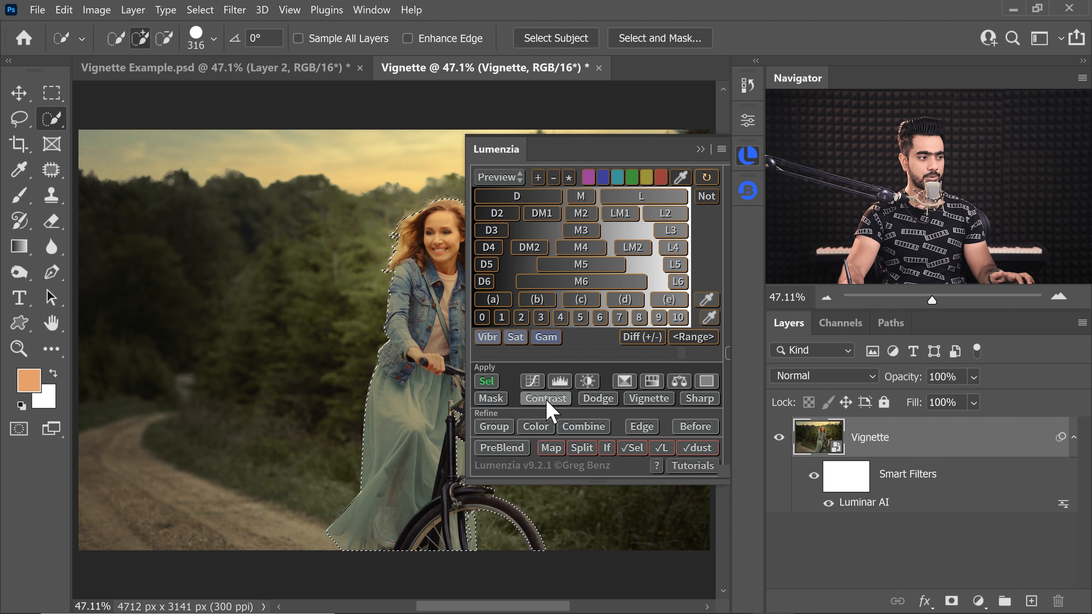
{"action": "left_click", "coordinate": [486, 381]}
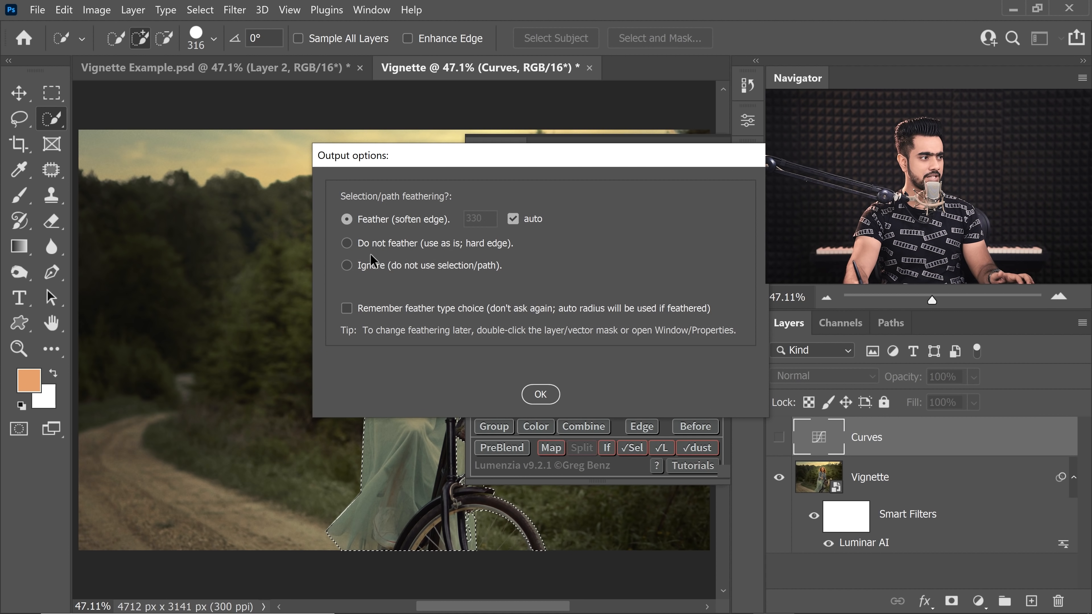
{"action": "left_click", "coordinate": [346, 243]}
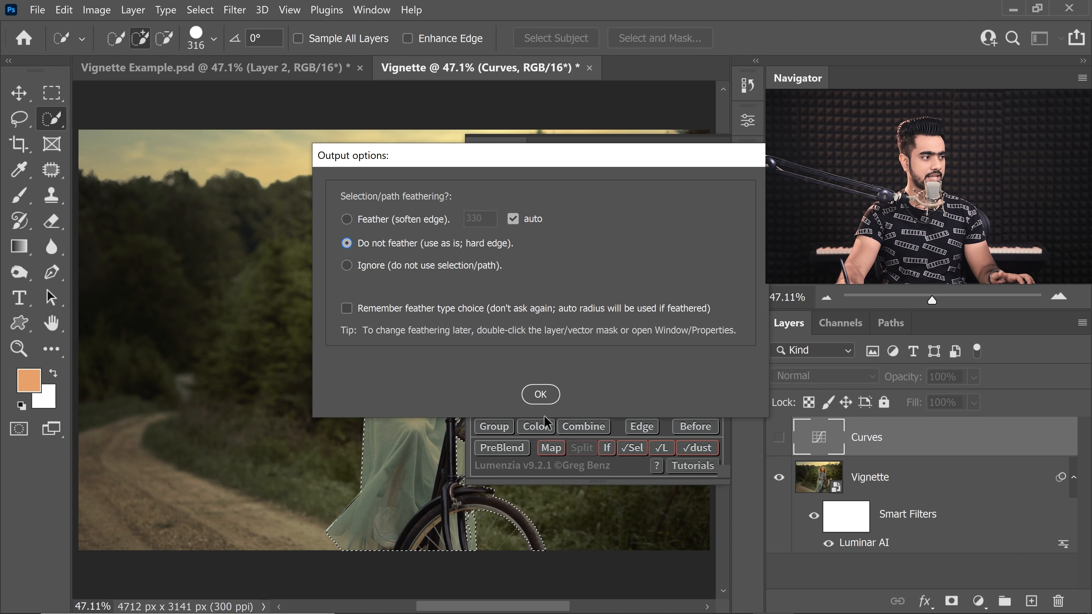
{"action": "left_click", "coordinate": [541, 395]}
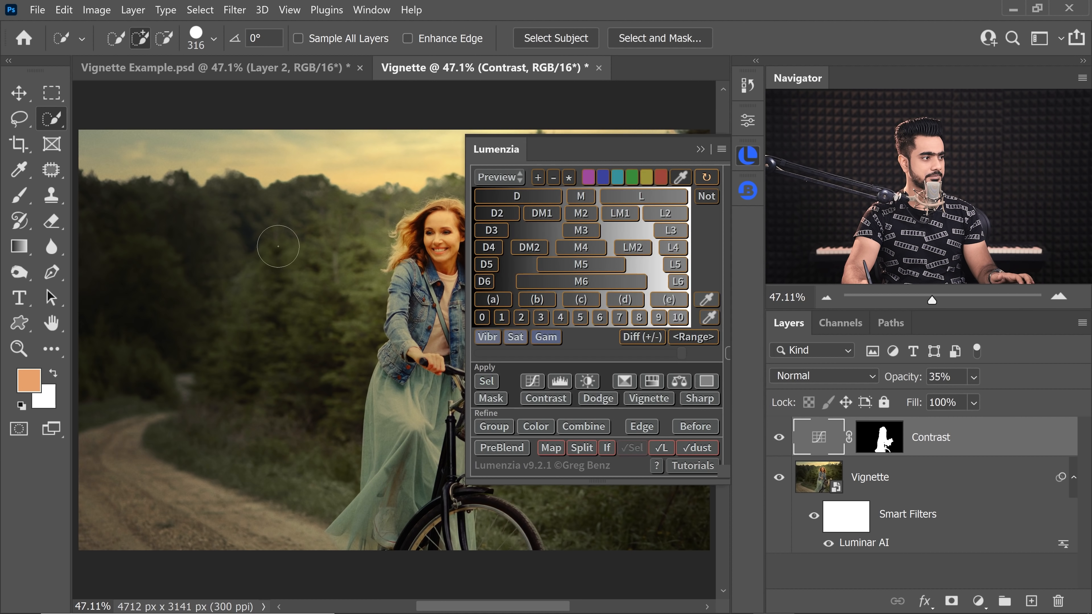
{"action": "left_click", "coordinate": [699, 149]}
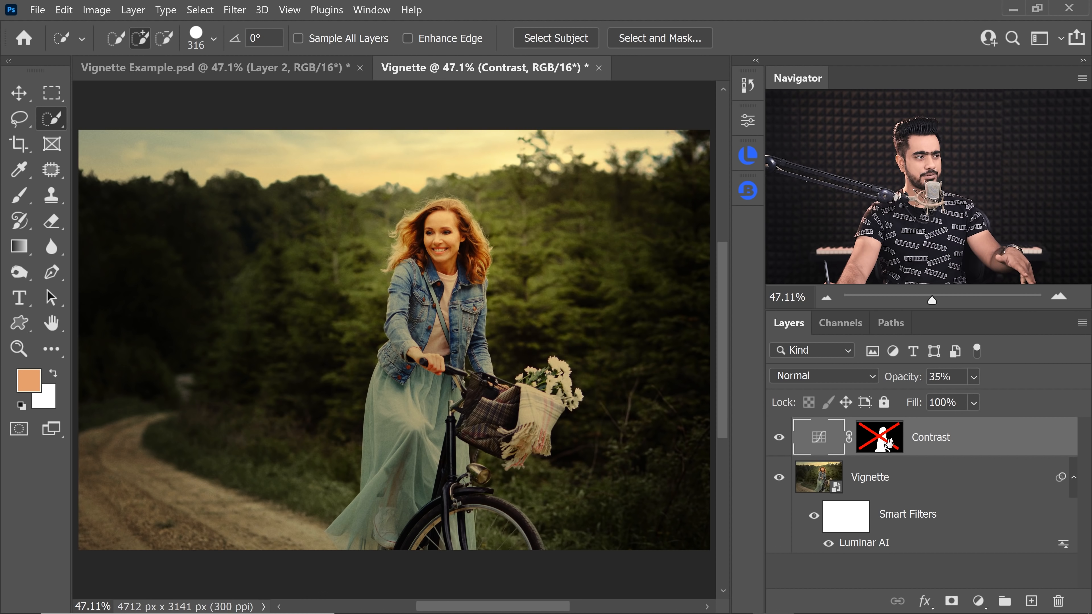
Inspect the curve of the Contrast adjustment and set the layer's opacity to 15%.
{"action": "double_click", "coordinate": [818, 449]}
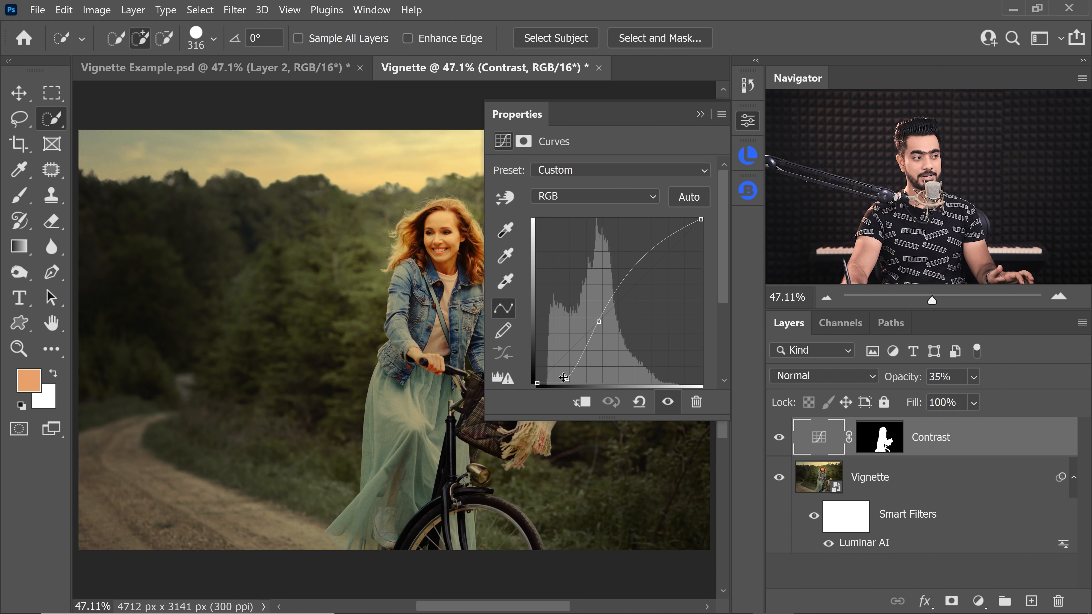
{"action": "left_click", "coordinate": [700, 115]}
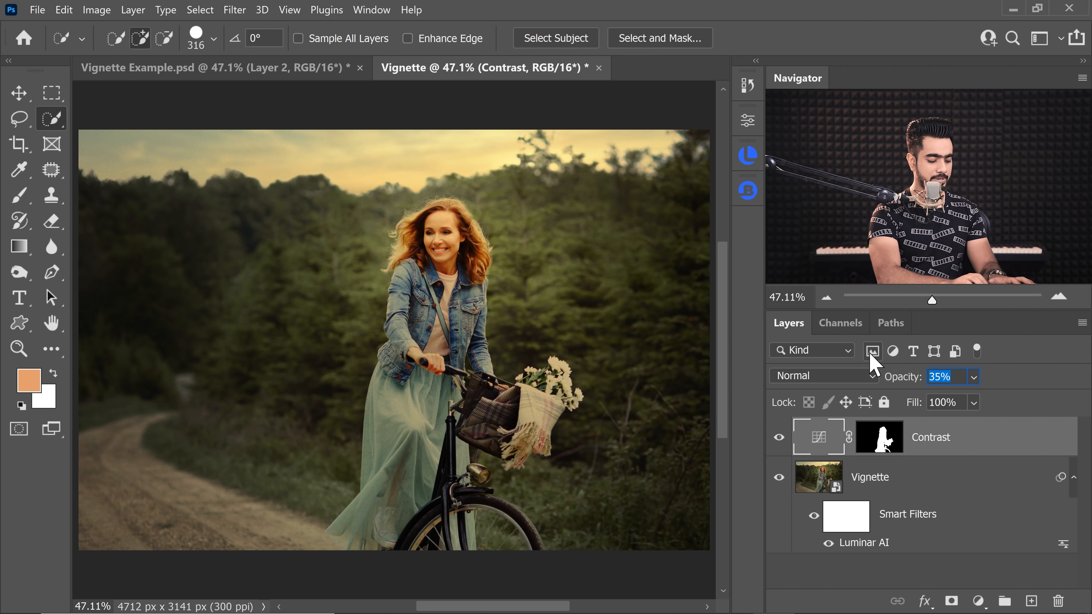
{"action": "type", "text": "15"}
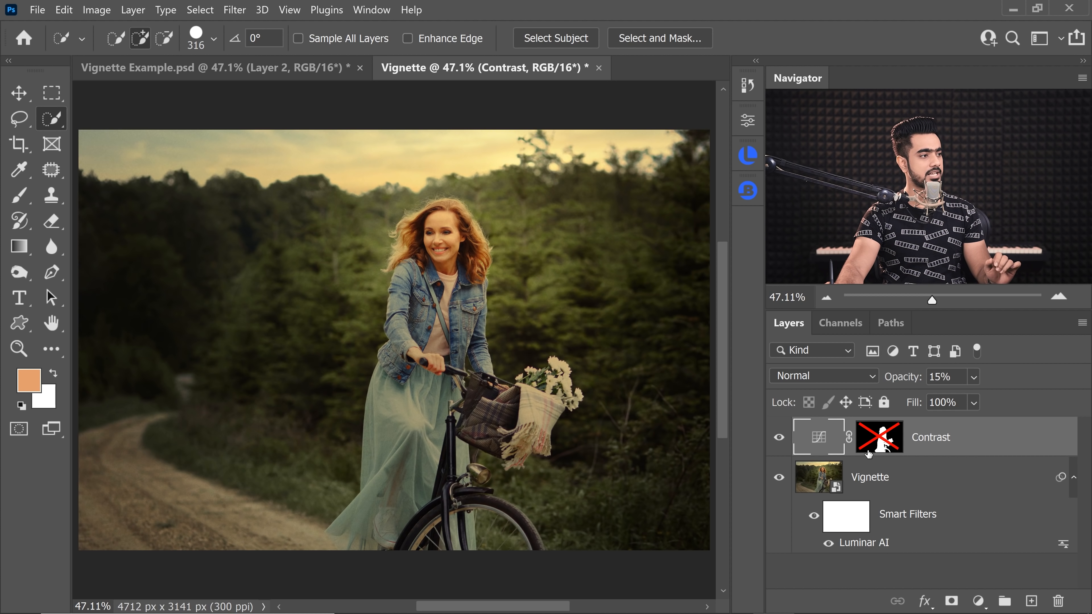
{"action": "mouse_move", "coordinate": [461, 298]}
{"action": "left_mouse_down"}
{"action": "mouse_move", "coordinate": [490, 300]}
{"action": "mouse_move", "coordinate": [456, 319]}
{"action": "left_mouse_up"}
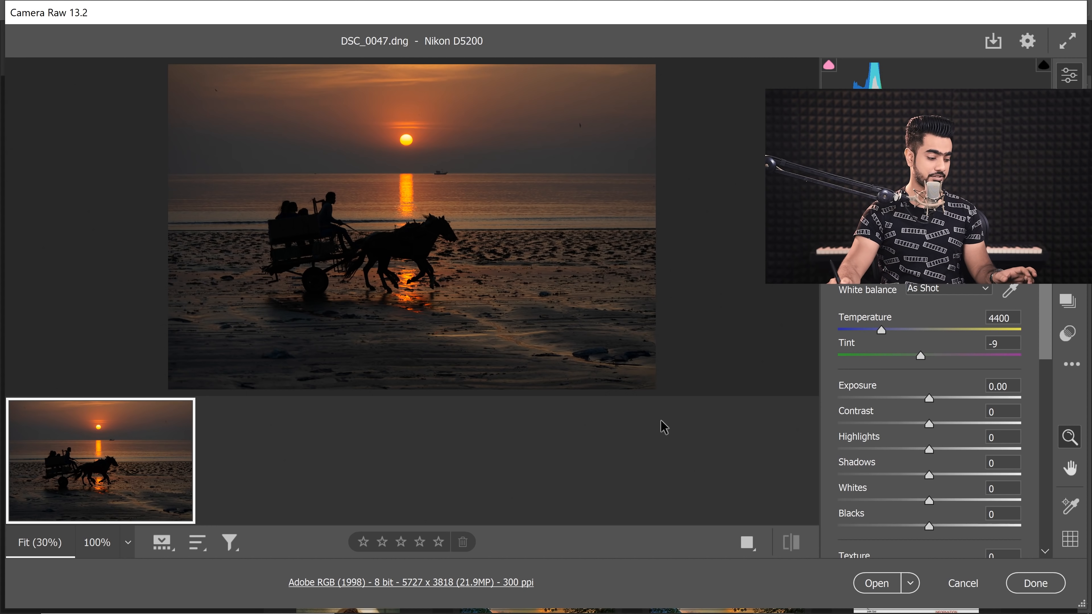
Open the horse cart photo DSC_0047.dng from Camera Raw as a Smart Object.
{"action": "left_click", "coordinate": [877, 583], "text": "shift"}
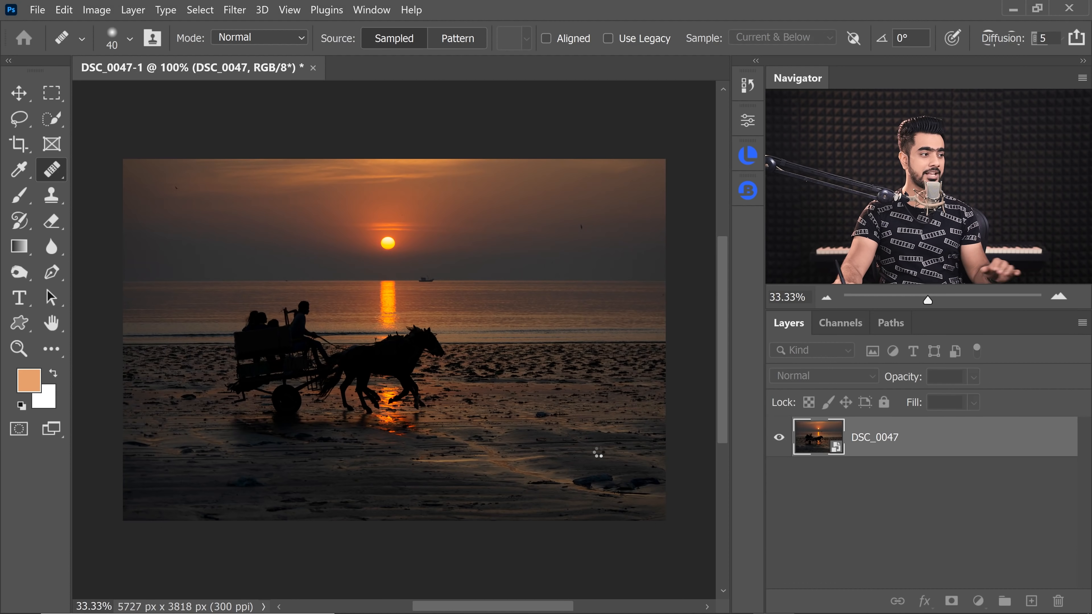
Lasso the boat on the horizon, check whether Content-Aware Fill is available for the Smart Object, and deselect.
{"action": "left_click_drag", "start_coordinate": [422, 285], "coordinate": [481, 274]}
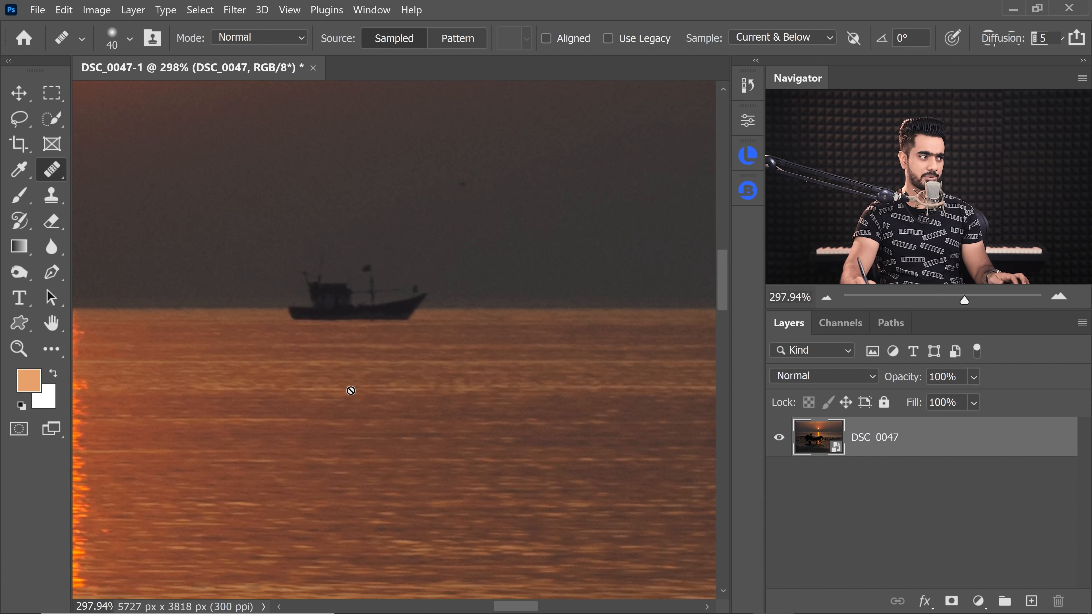
{"action": "left_click", "coordinate": [19, 118]}
{"action": "left_click_drag", "start_coordinate": [251, 319], "coordinate": [285, 244]}
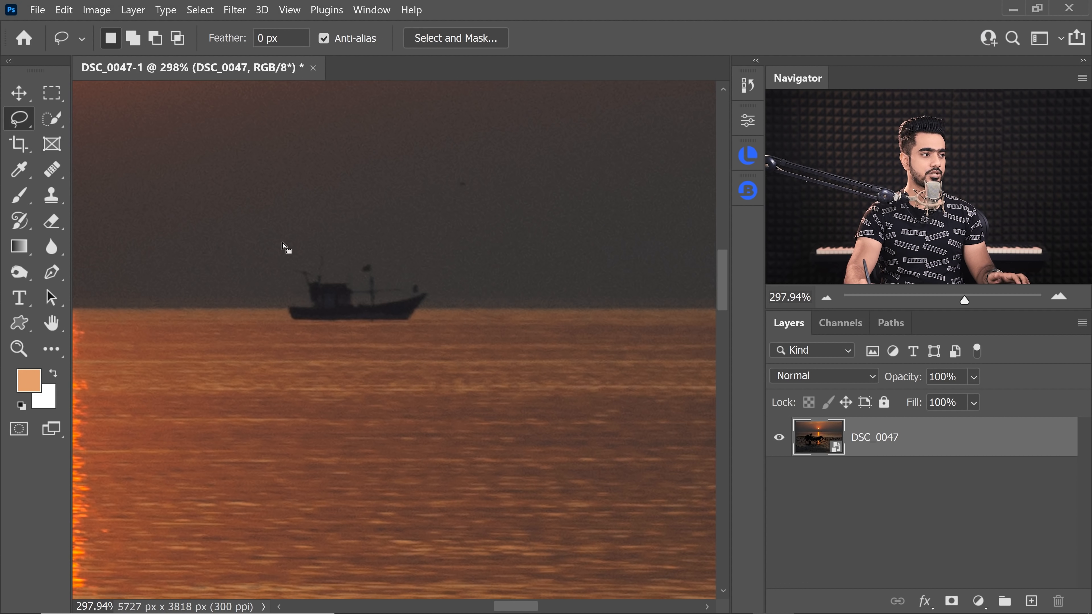
{"action": "left_click", "coordinate": [64, 9]}
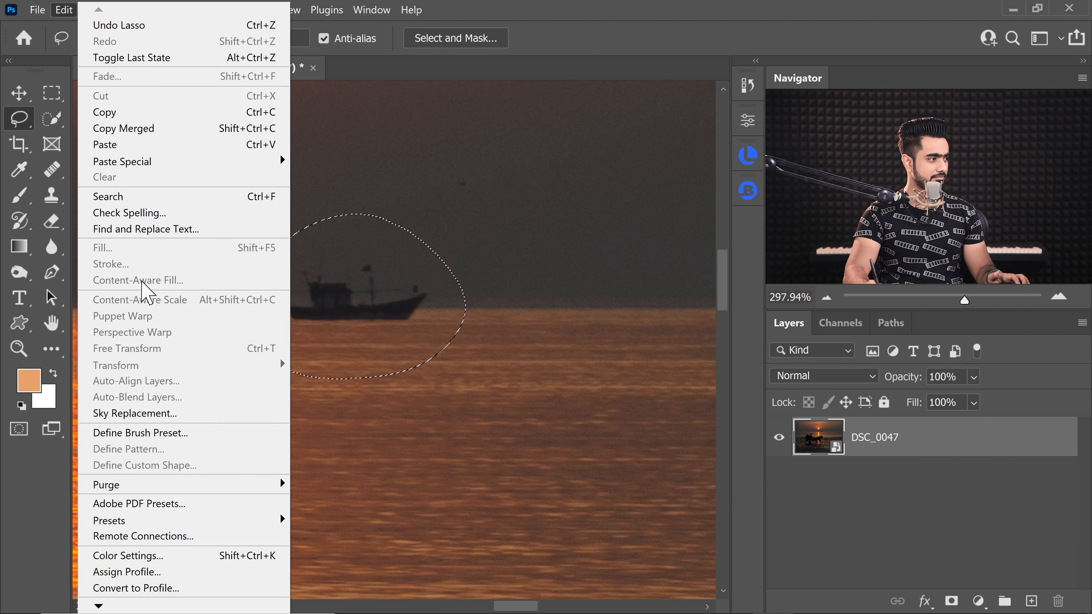
{"action": "left_click", "coordinate": [924, 519]}
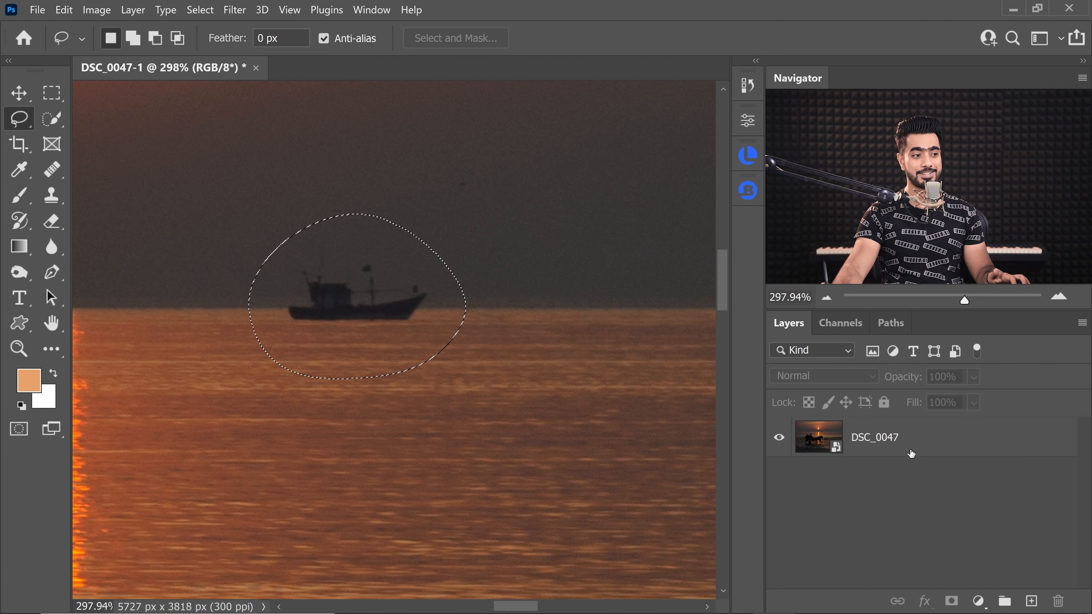
{"action": "key", "text": "ctrl+d"}
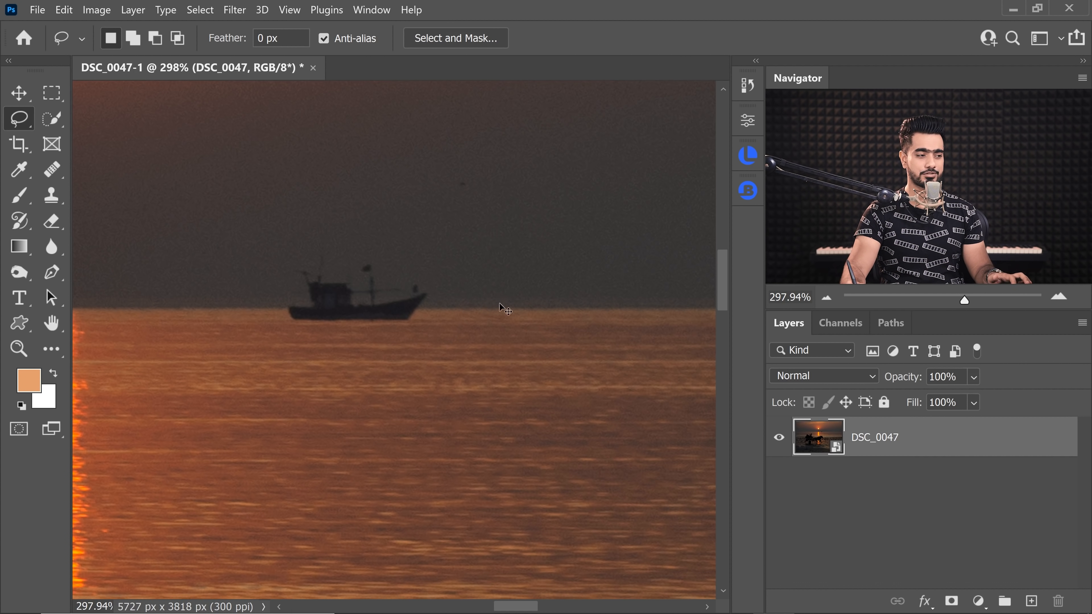
{"action": "left_click", "coordinate": [1031, 602]}
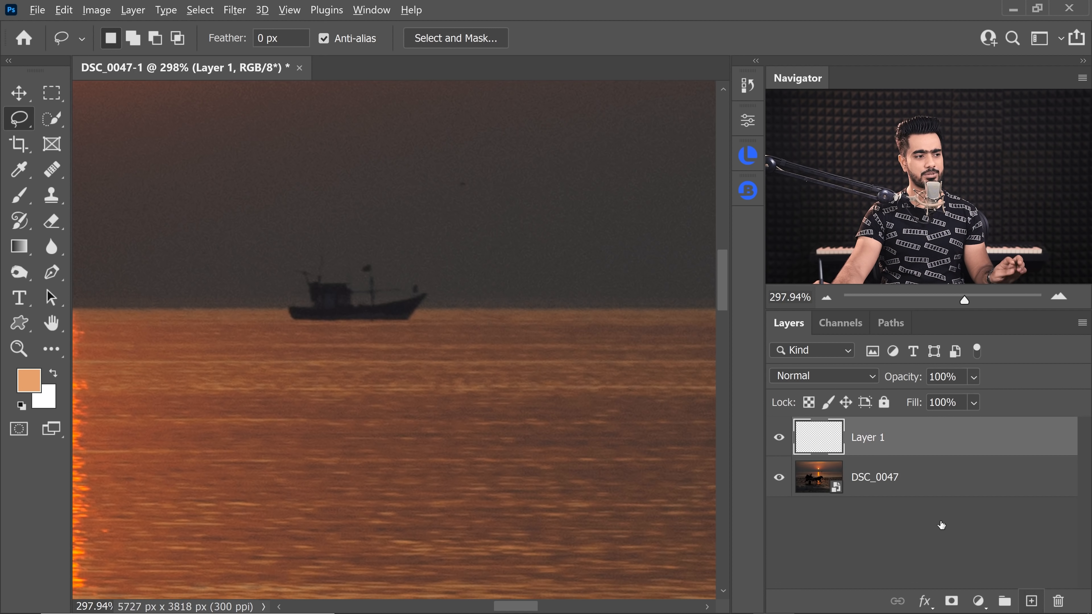
{"action": "key", "text": "ctrl+shift+alt+e"}
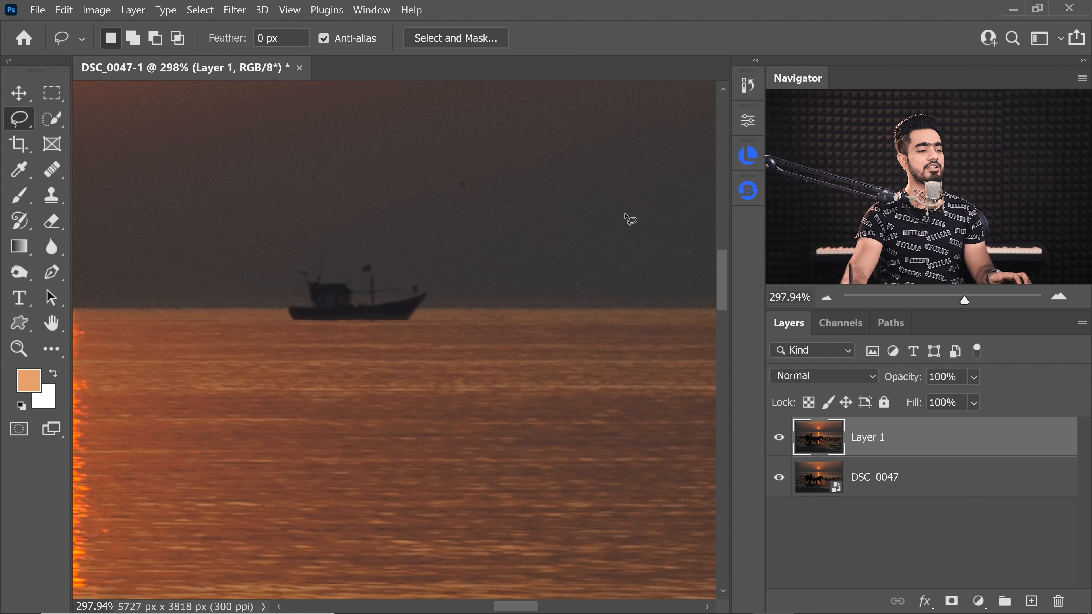
{"action": "left_click_drag", "start_coordinate": [987, 437], "coordinate": [1059, 602]}
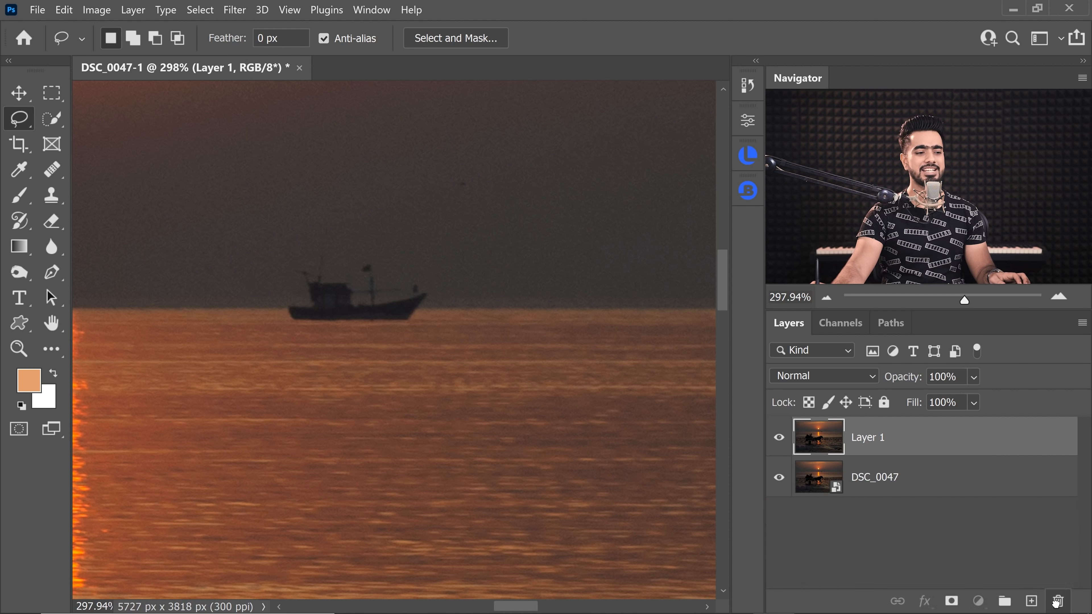
Lasso loosely around the boat on the horizon and start the Lumenzia Basics Fill, converting the document to 16-bit.
{"action": "scroll", "coordinate": [495, 340], "scroll_direction": "down", "scroll_amount": 5}
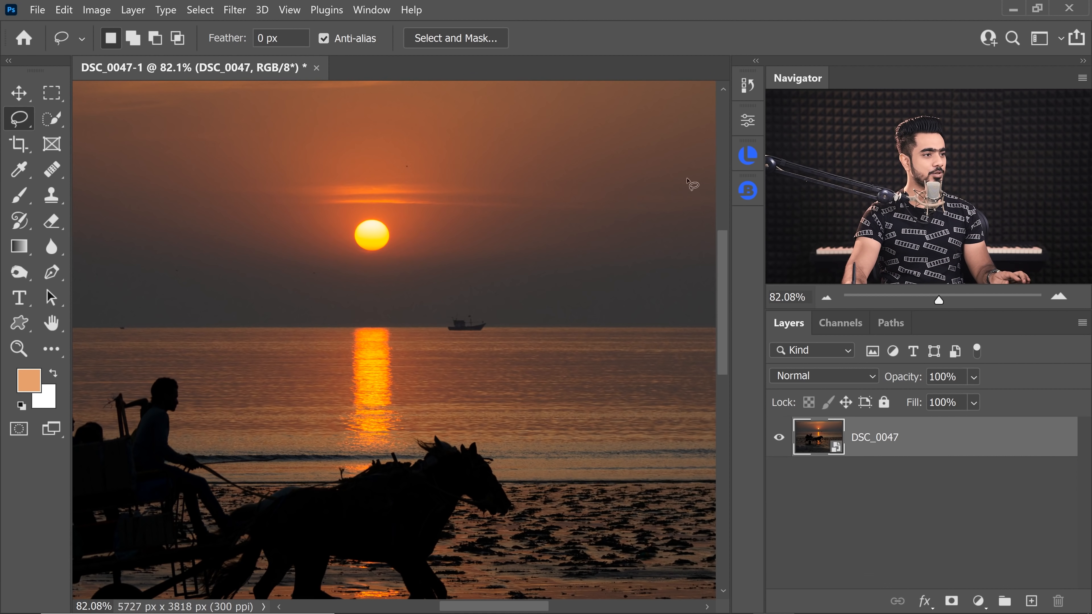
{"action": "scroll", "coordinate": [495, 309], "scroll_direction": "up", "scroll_amount": 5}
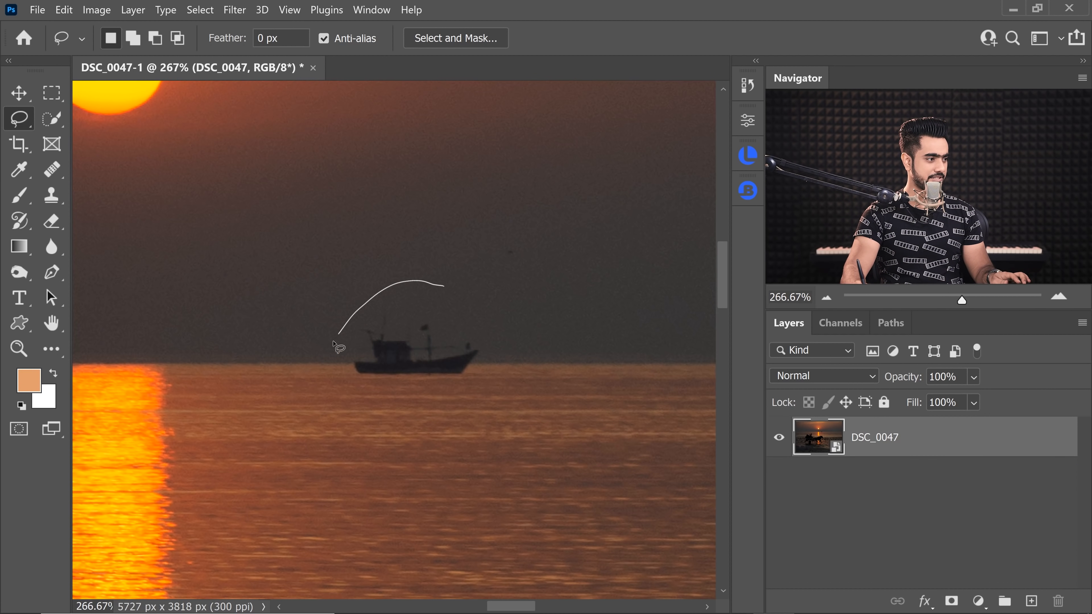
{"action": "left_click_drag", "start_coordinate": [465, 409], "coordinate": [514, 363]}
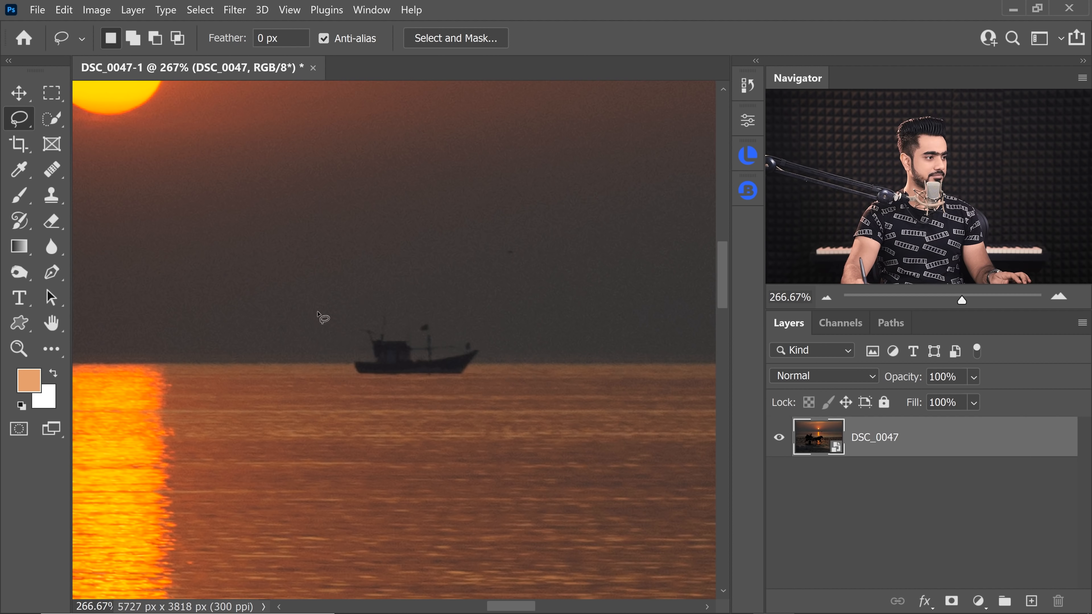
{"action": "left_click", "coordinate": [750, 193]}
{"action": "left_click", "coordinate": [692, 232]}
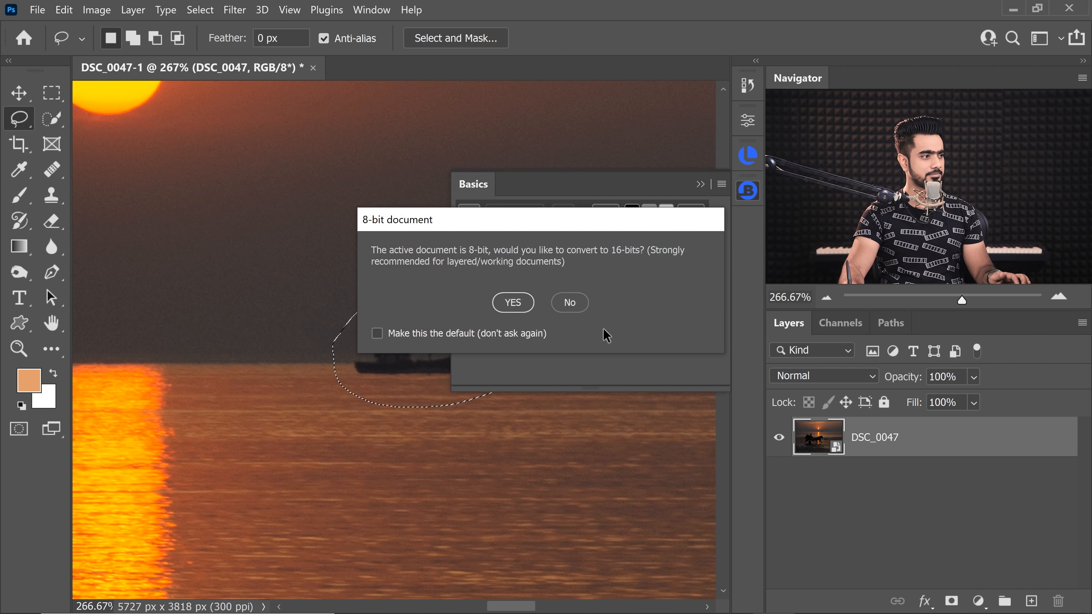
{"action": "left_click", "coordinate": [512, 303]}
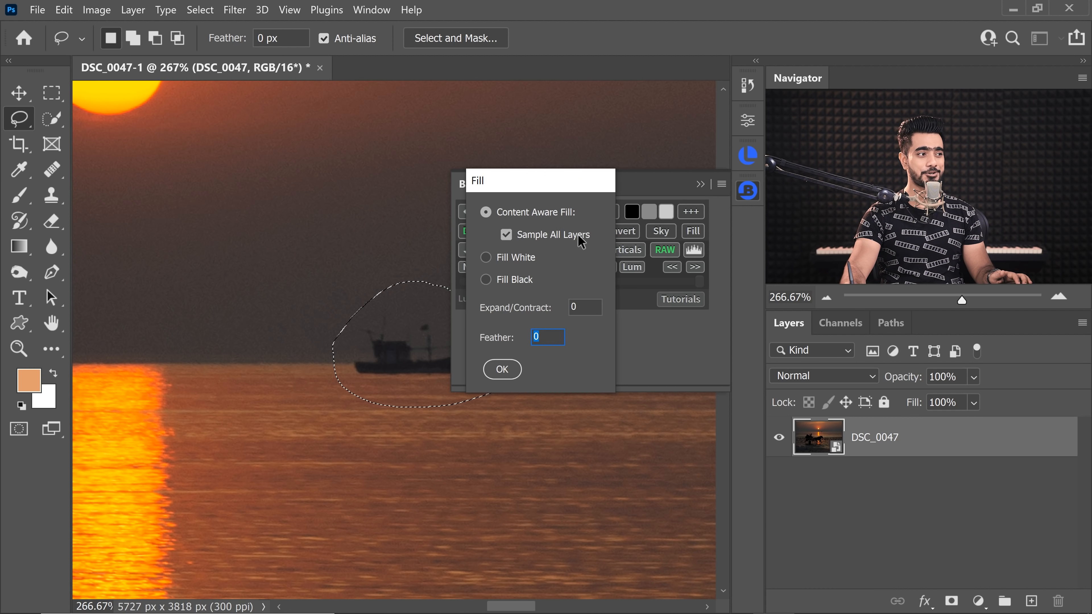
Remove the selected boat with Content-Aware Fill, using 0 expansion and 0 feather, and output the result to a new layer.
{"action": "left_click", "coordinate": [502, 369]}
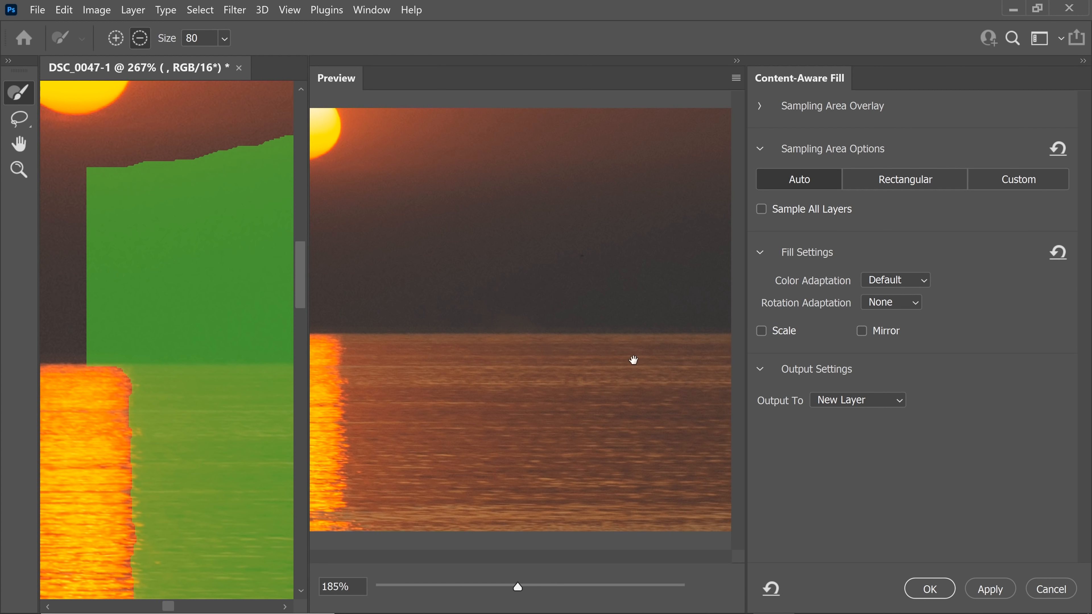
{"action": "left_click", "coordinate": [930, 588]}
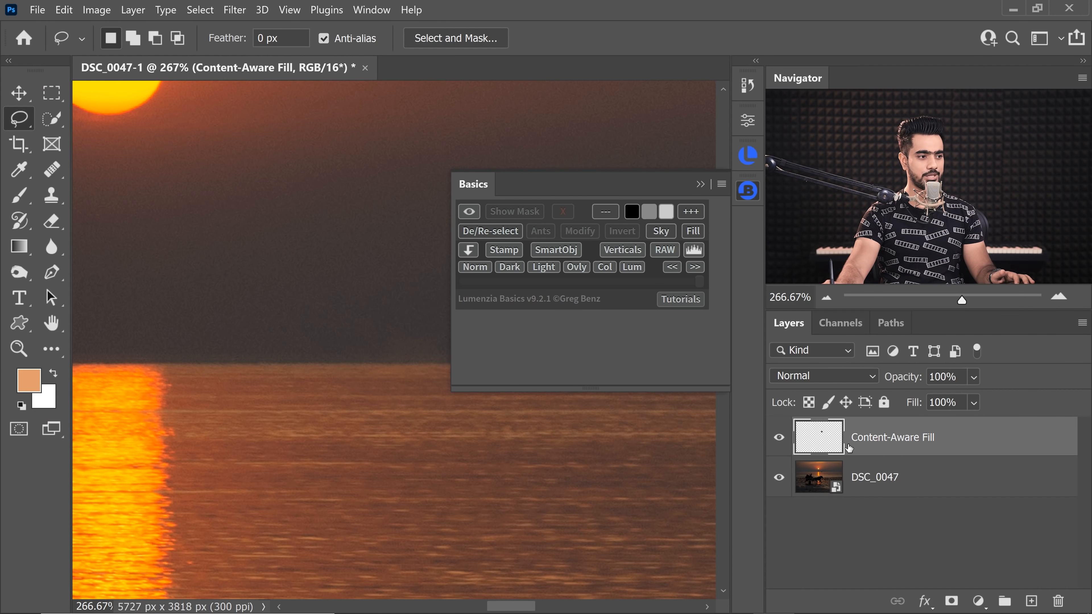
{"action": "left_click", "coordinate": [700, 185]}
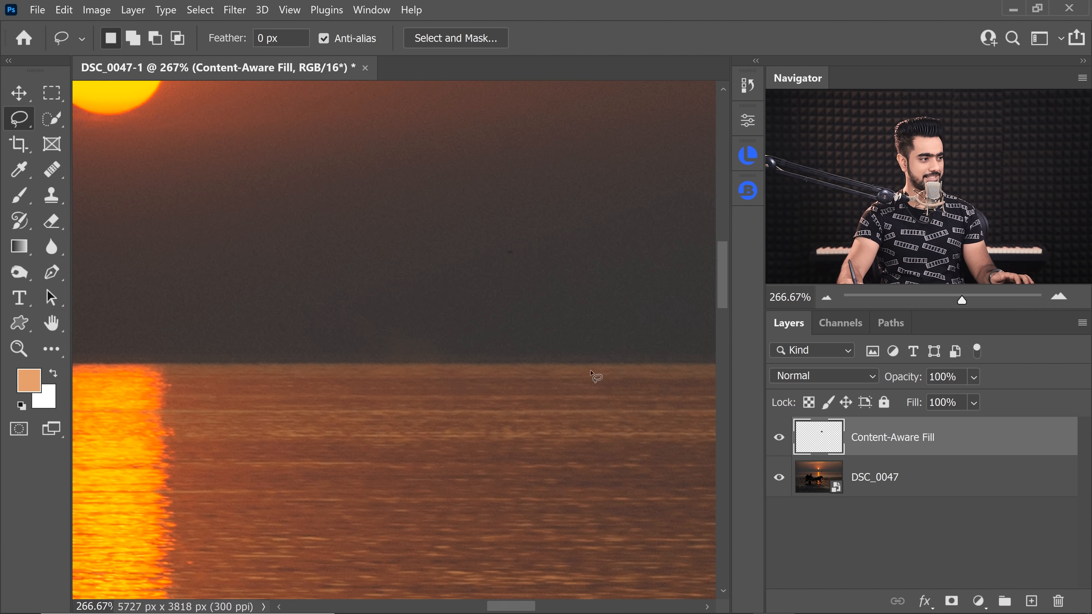
Compare the photo with and without the Content-Aware Fill layer, check the Smart Object layer beneath, and view the wider picture.
{"action": "left_click", "coordinate": [779, 437]}
{"action": "left_click", "coordinate": [779, 437]}
{"action": "left_click", "coordinate": [835, 479]}
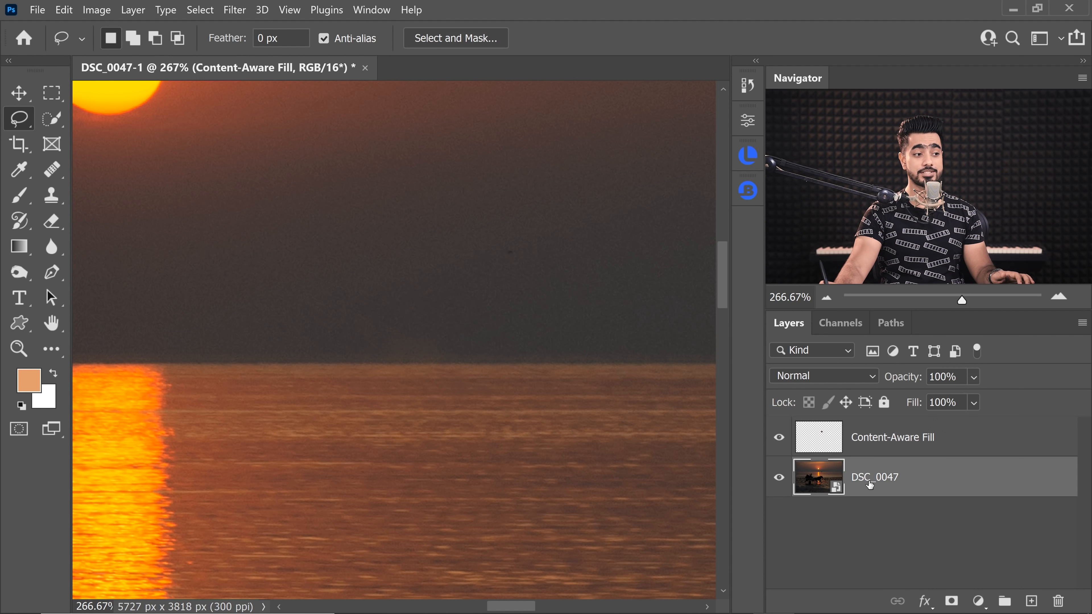
{"action": "left_click", "coordinate": [896, 443]}
{"action": "key", "text": "ctrl+0"}
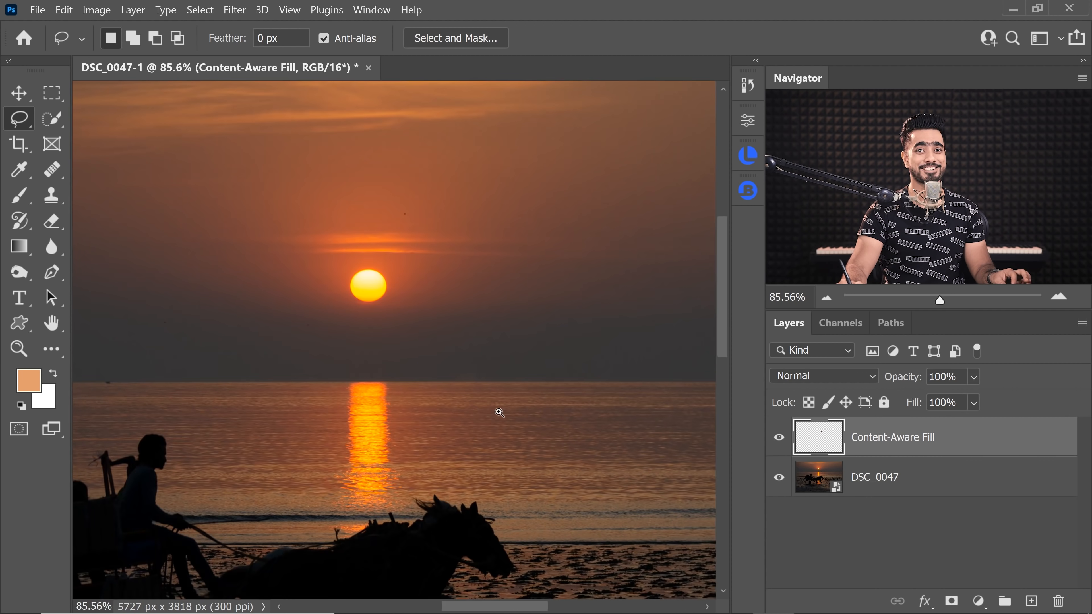